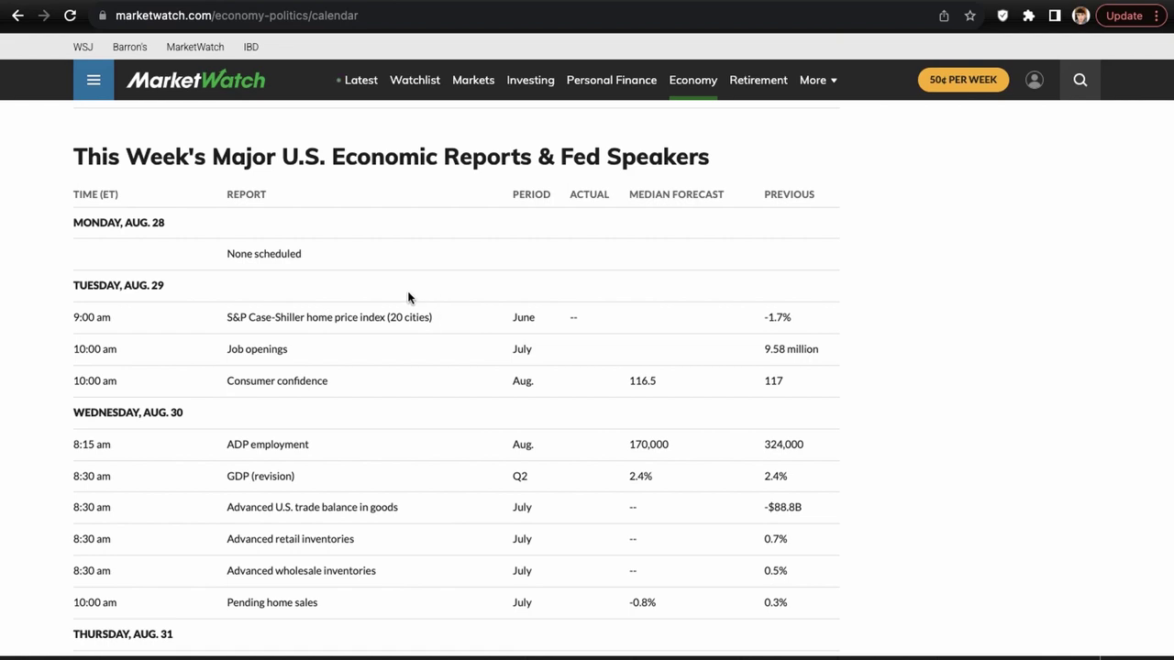
Scroll the economic calendar from Tuesday's reports down to Friday, Sept. 1's nonfarm payrolls (165,000 forecast)
{"action": "scroll", "coordinate": [268, 240], "scroll_direction": "down", "scroll_amount": 1}
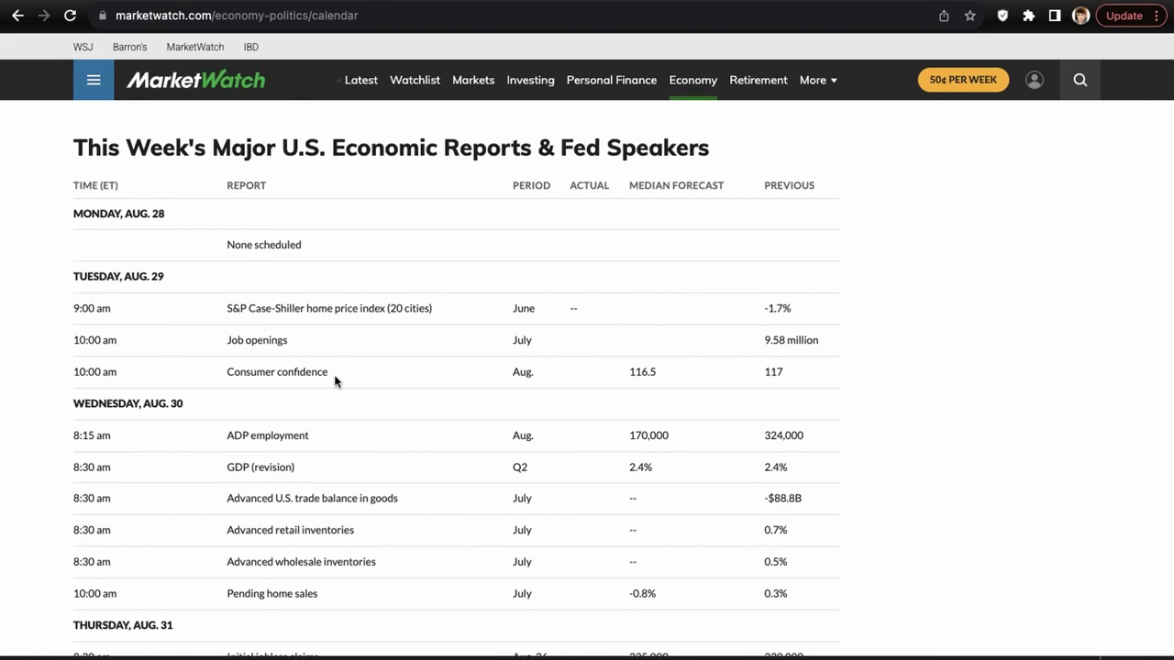
{"action": "scroll", "coordinate": [335, 380], "scroll_direction": "down", "scroll_amount": 1}
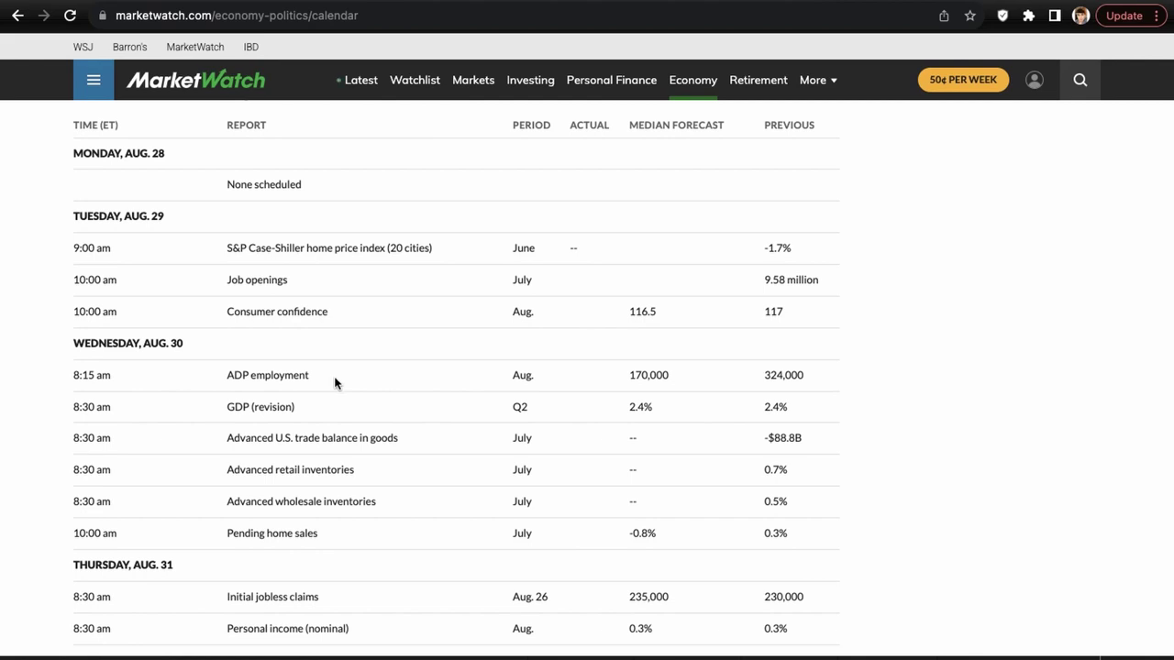
{"action": "scroll", "coordinate": [336, 380], "scroll_direction": "down", "scroll_amount": 1}
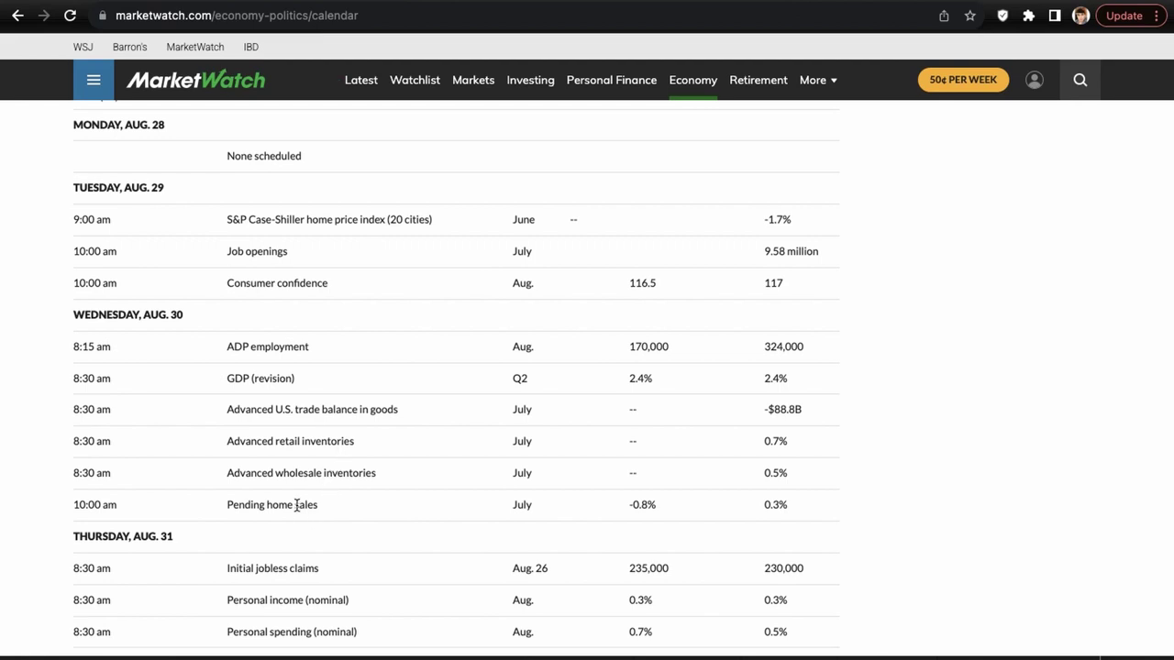
{"action": "scroll", "coordinate": [303, 514], "scroll_direction": "down", "scroll_amount": 1}
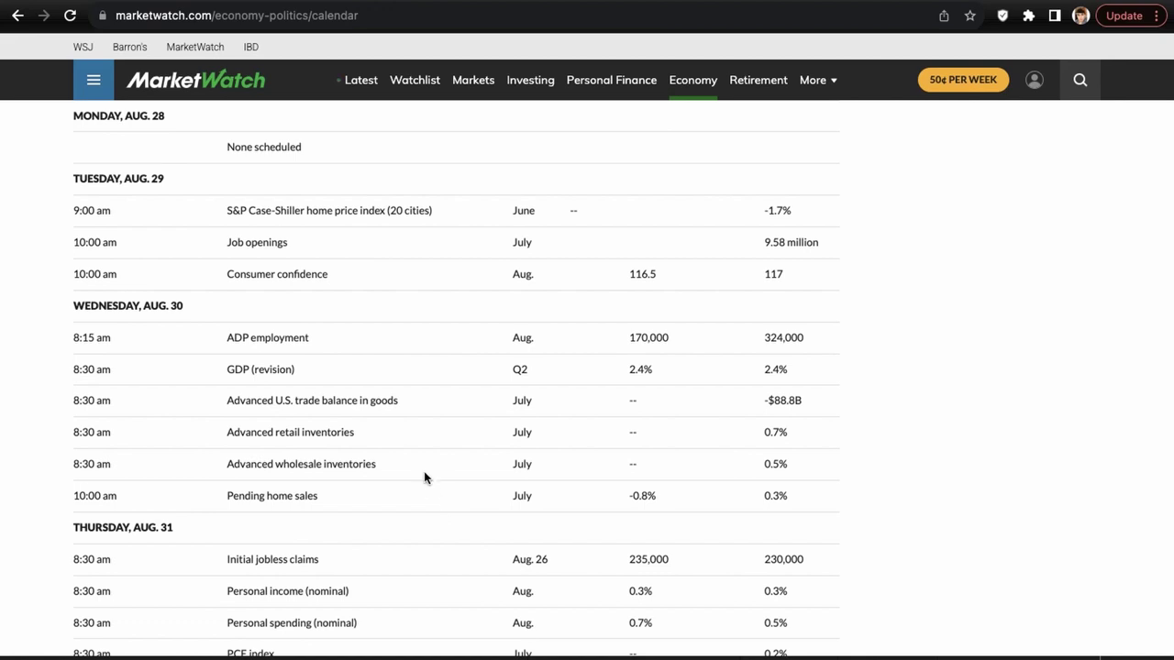
{"action": "scroll", "coordinate": [424, 477], "scroll_direction": "down", "scroll_amount": 3}
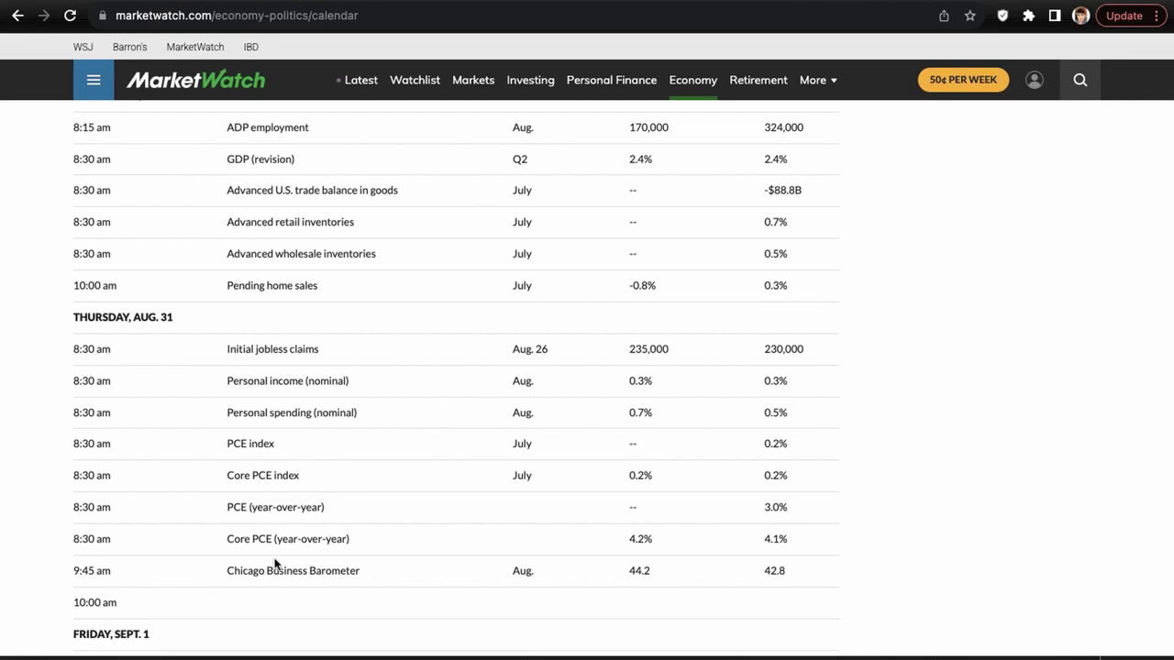
{"action": "scroll", "coordinate": [275, 564], "scroll_direction": "down", "scroll_amount": 1}
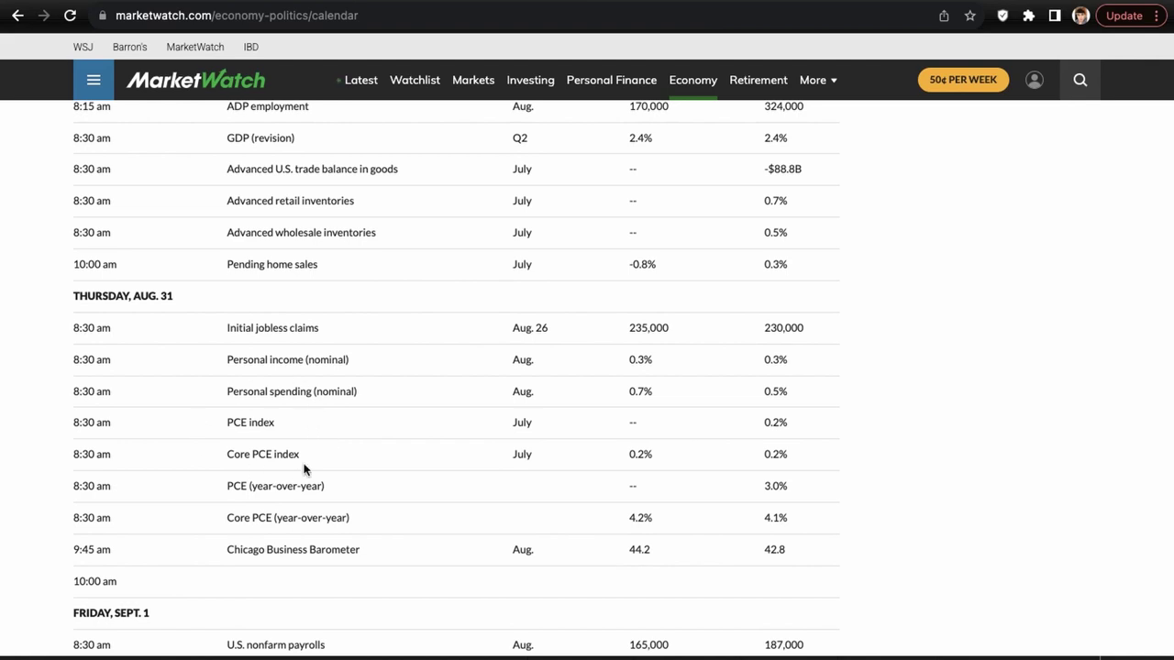
{"action": "scroll", "coordinate": [338, 469], "scroll_direction": "down", "scroll_amount": 3}
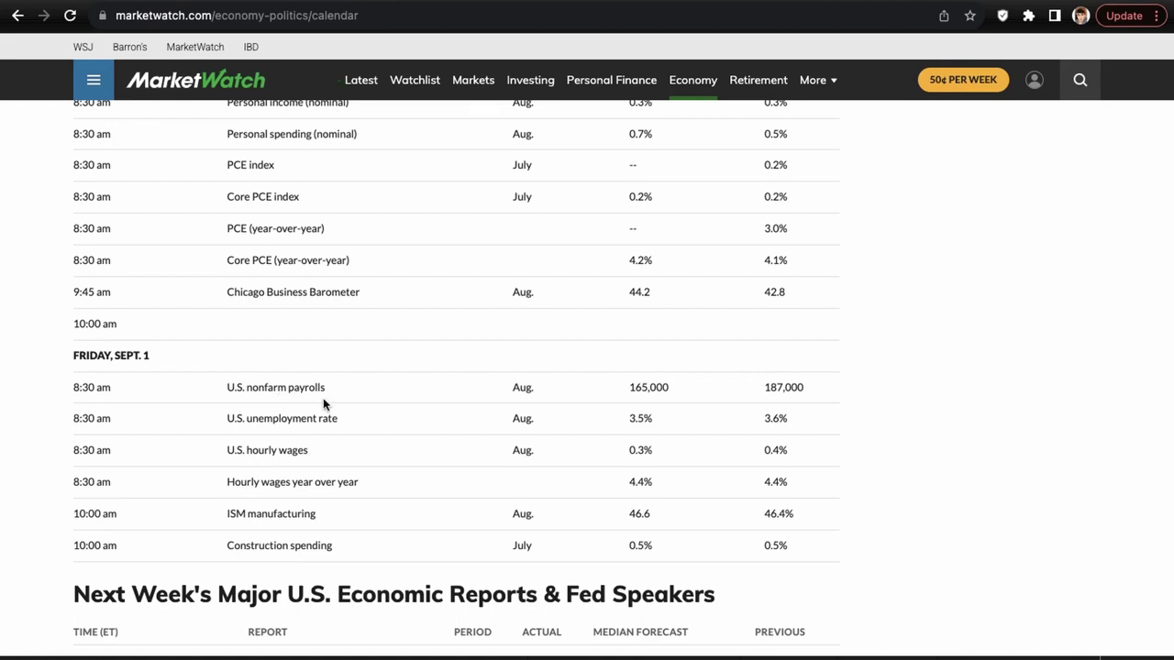
{"action": "scroll", "coordinate": [285, 259], "scroll_direction": "up", "scroll_amount": 1}
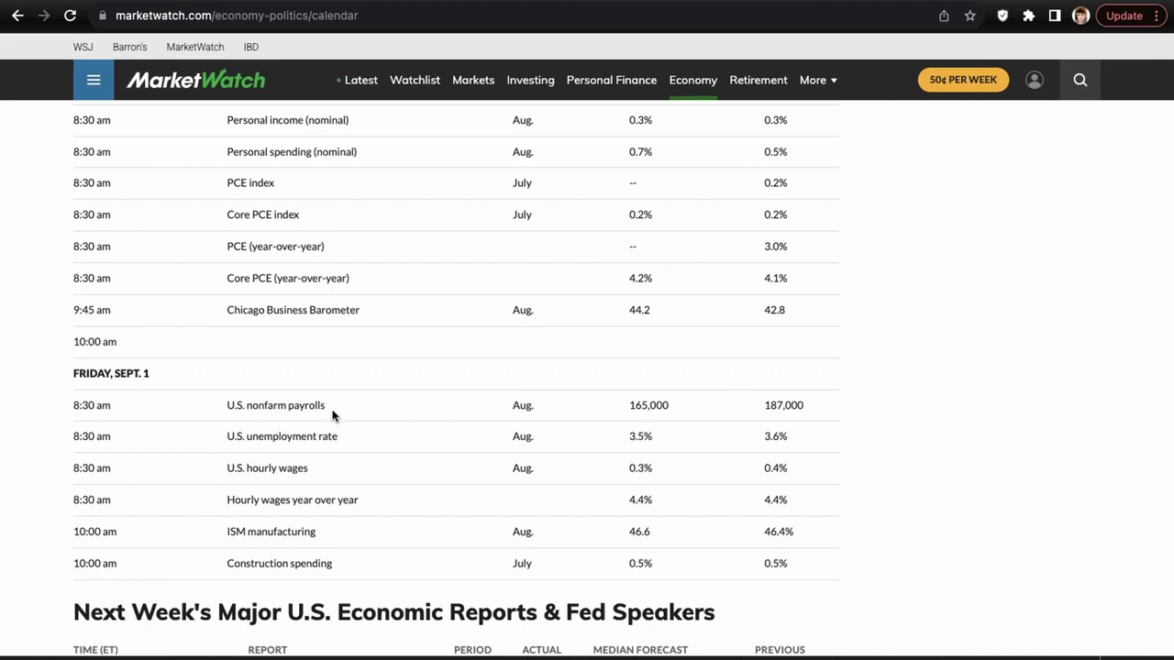
{"action": "scroll", "coordinate": [333, 413], "scroll_direction": "up", "scroll_amount": 1}
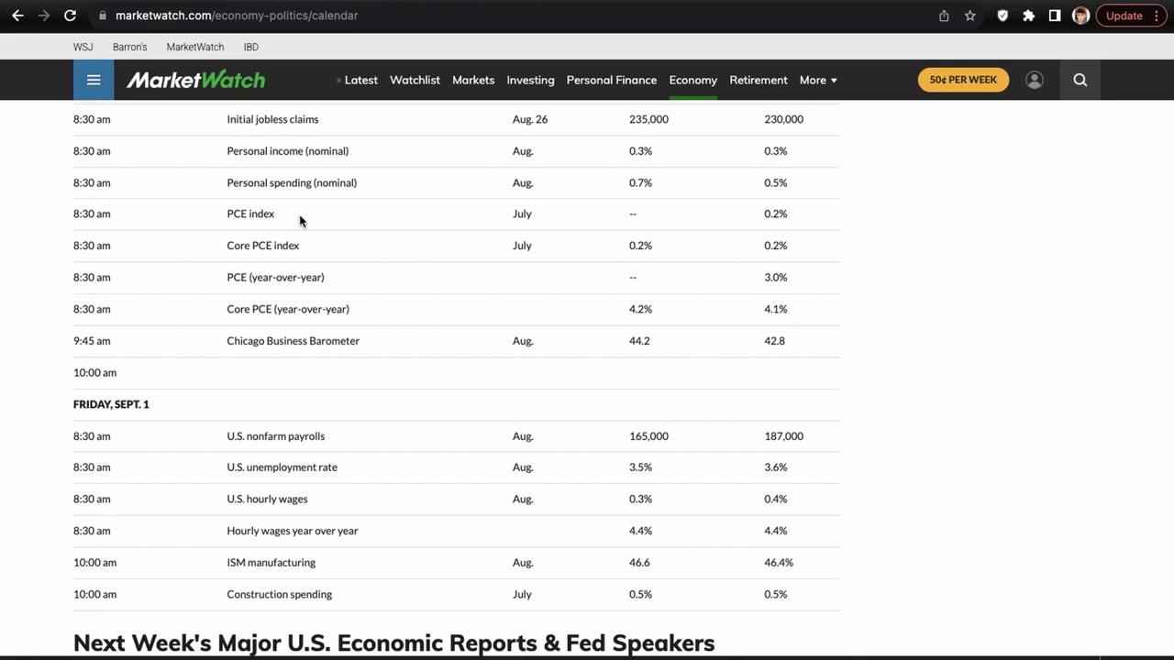
{"action": "scroll", "coordinate": [299, 220], "scroll_direction": "down", "scroll_amount": 1}
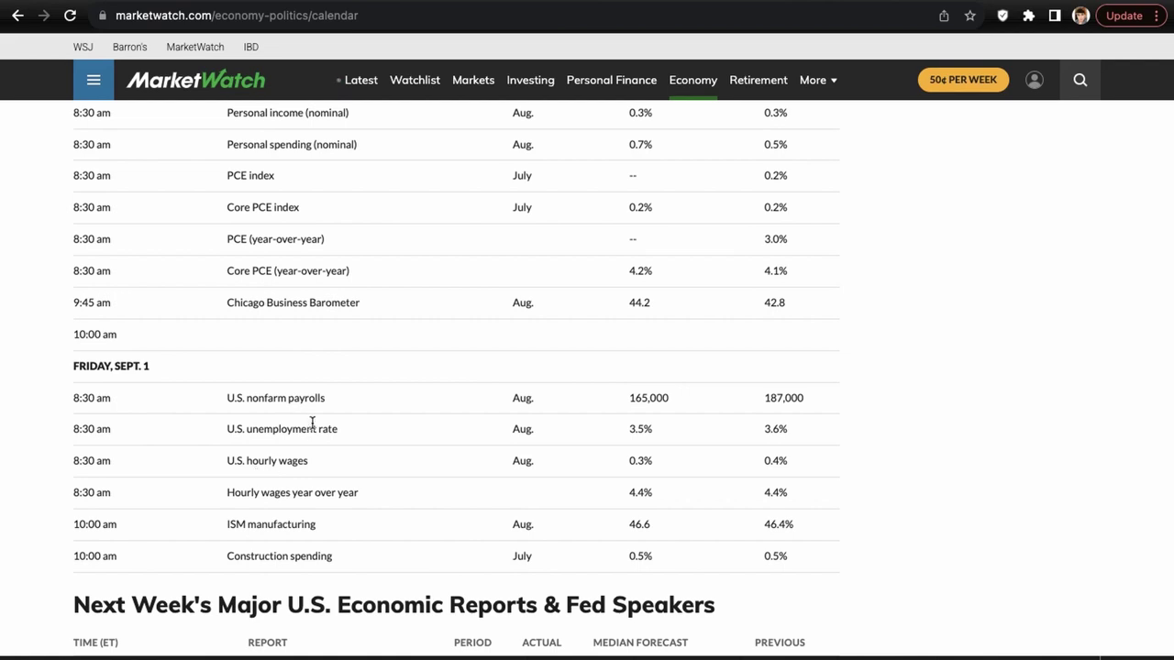
{"action": "scroll", "coordinate": [312, 423], "scroll_direction": "down", "scroll_amount": 2}
{"action": "scroll", "coordinate": [312, 427], "scroll_direction": "up", "scroll_amount": 5}
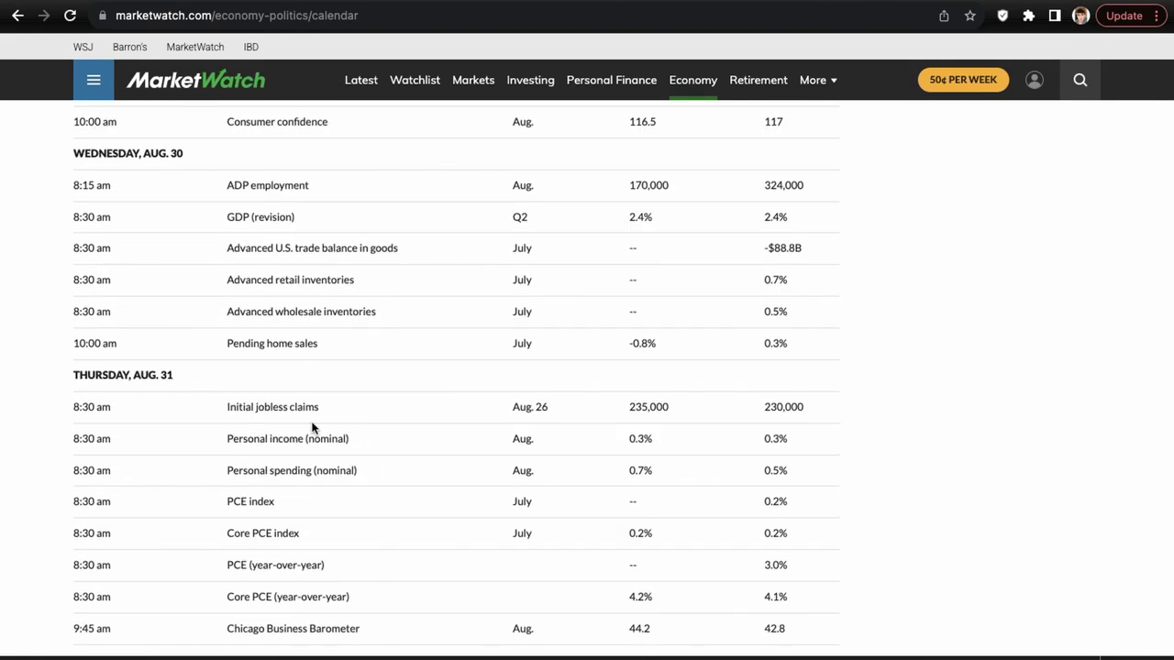
{"action": "scroll", "coordinate": [312, 427], "scroll_direction": "down", "scroll_amount": 2}
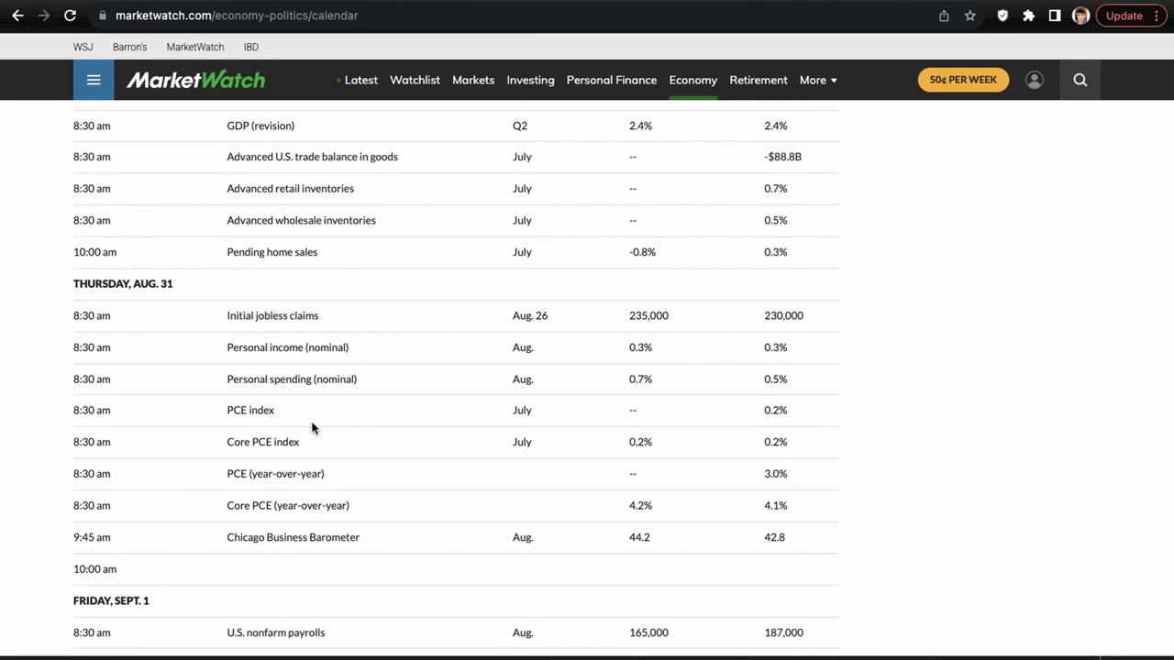
Switch to Seasonax and select the 28 Aug–1 Sep window, then widen it to 28 Aug–17 Sep
{"action": "key", "text": "ctrl+Tab"}
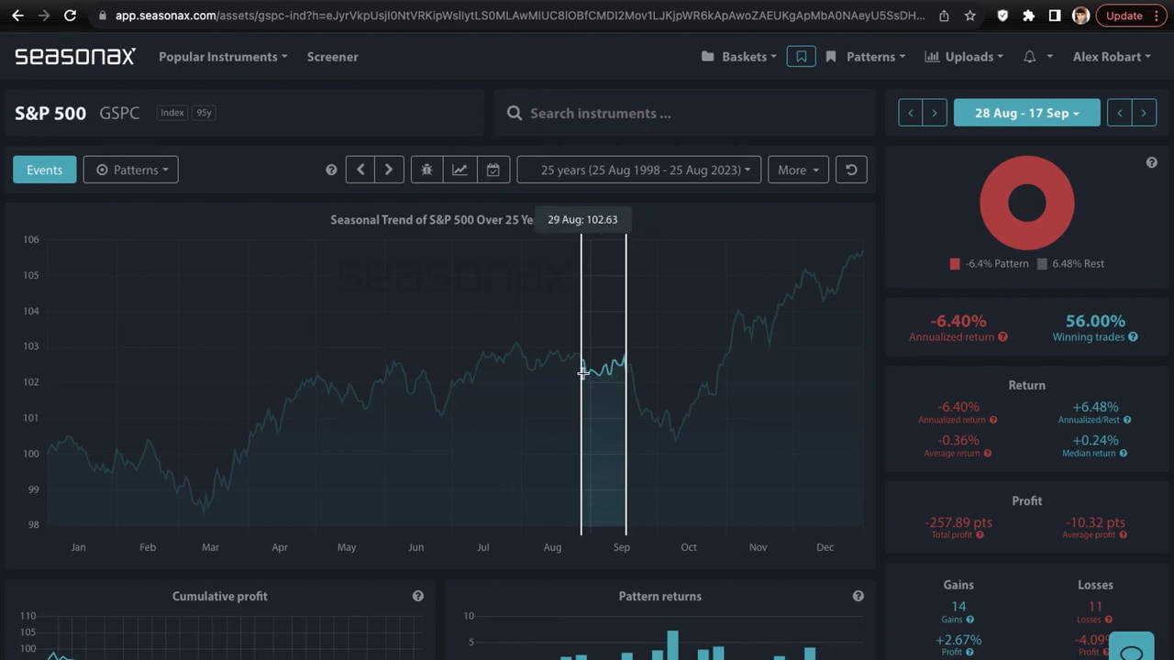
{"action": "left_click_drag", "start_coordinate": [581, 371], "coordinate": [591, 372]}
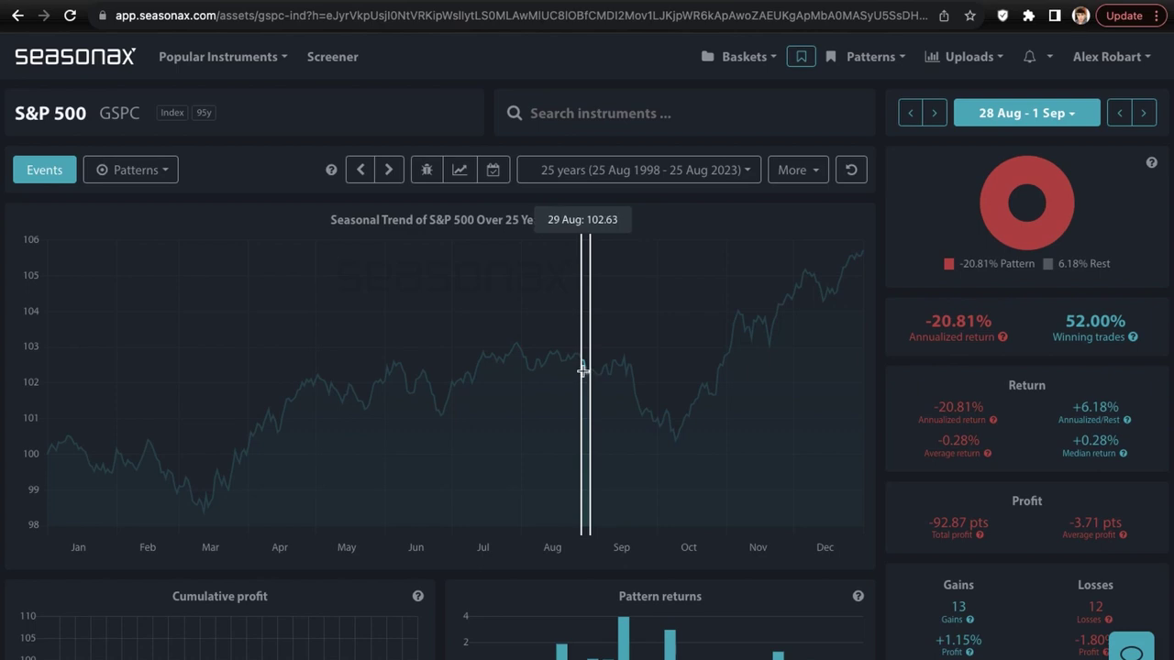
{"action": "left_click_drag", "start_coordinate": [581, 370], "coordinate": [626, 371]}
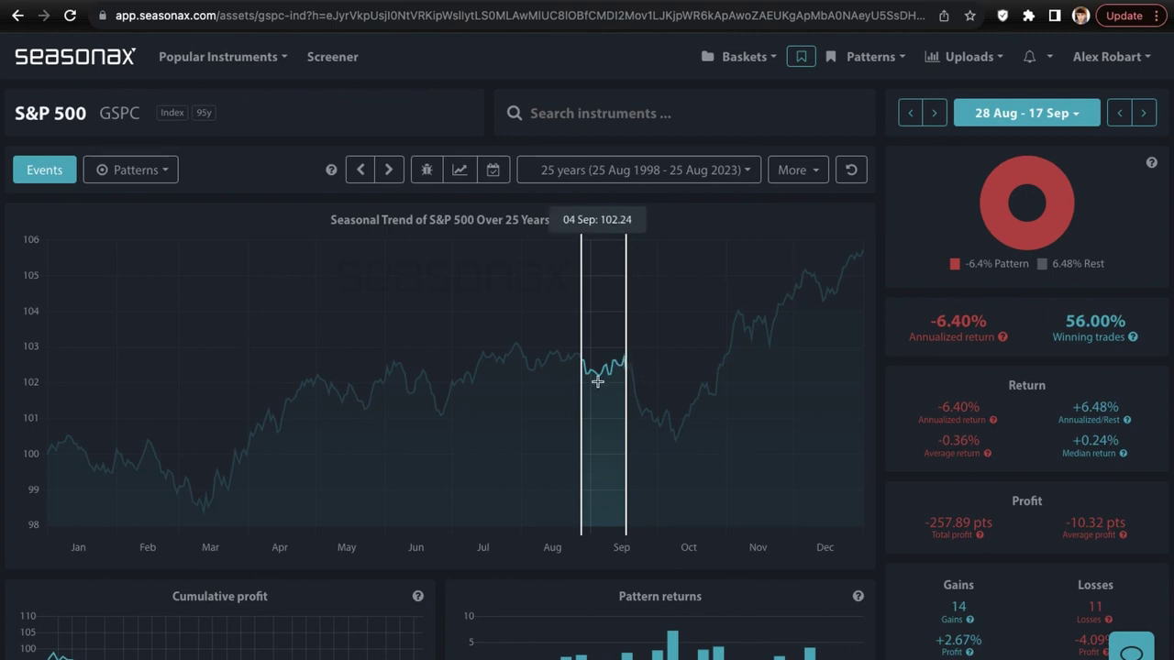
Zoom into the almanac page's S&P odds for Tuesday the 29th and Wednesday the 30th
{"action": "key", "text": "ctrl+Tab"}
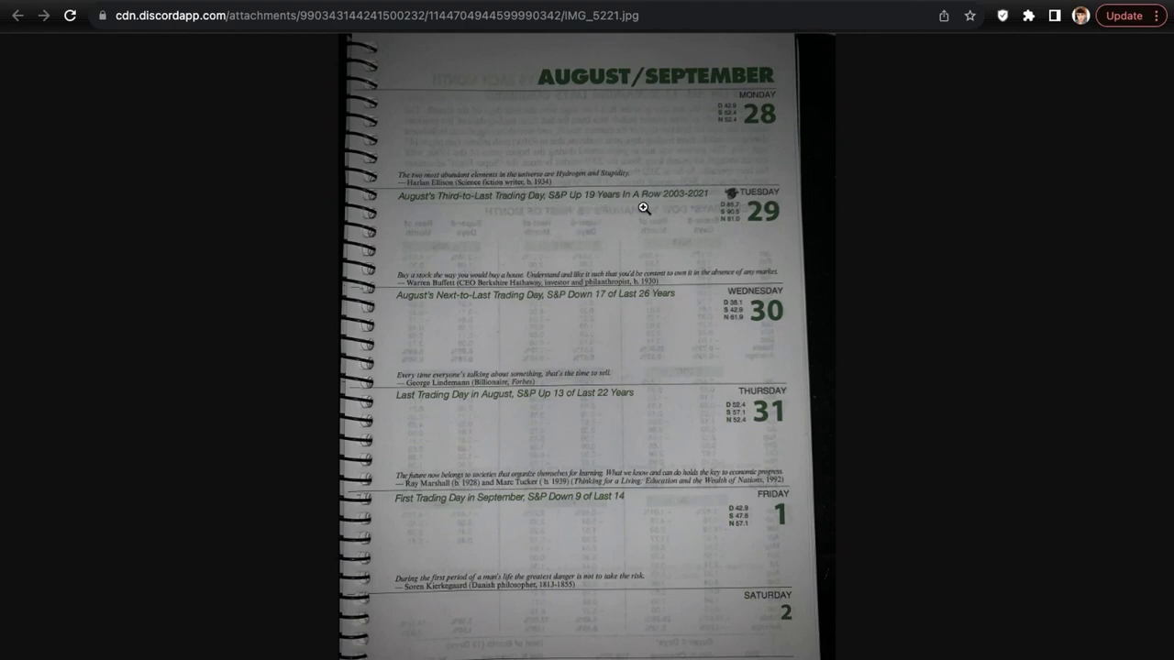
{"action": "left_click", "coordinate": [741, 227]}
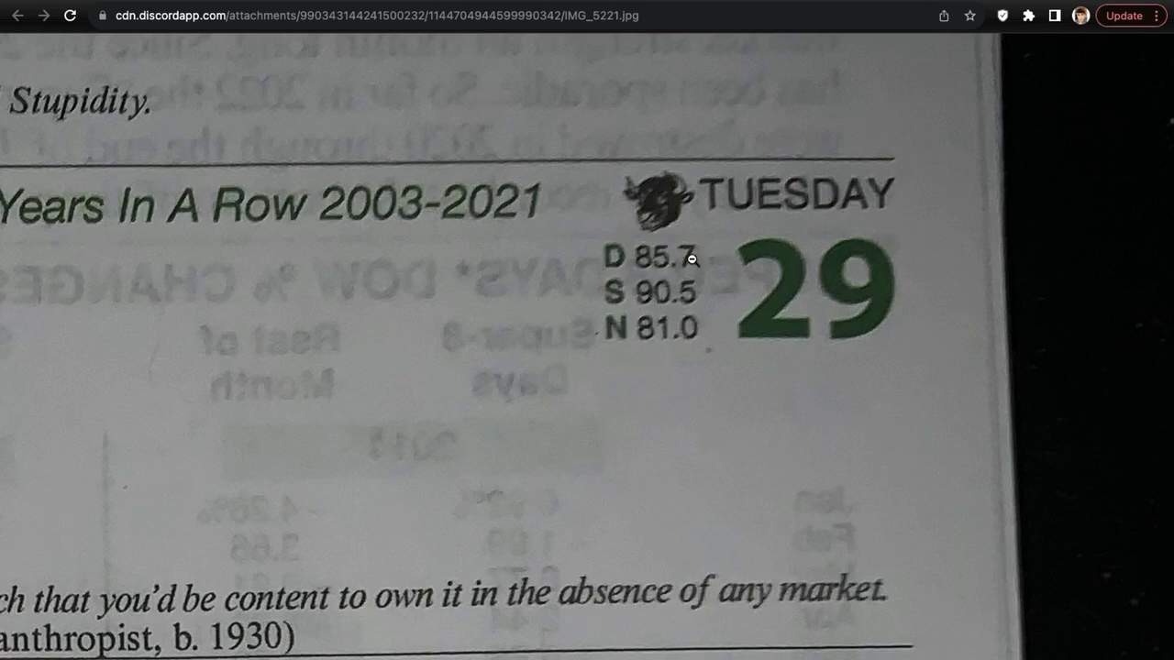
{"action": "left_click", "coordinate": [616, 326]}
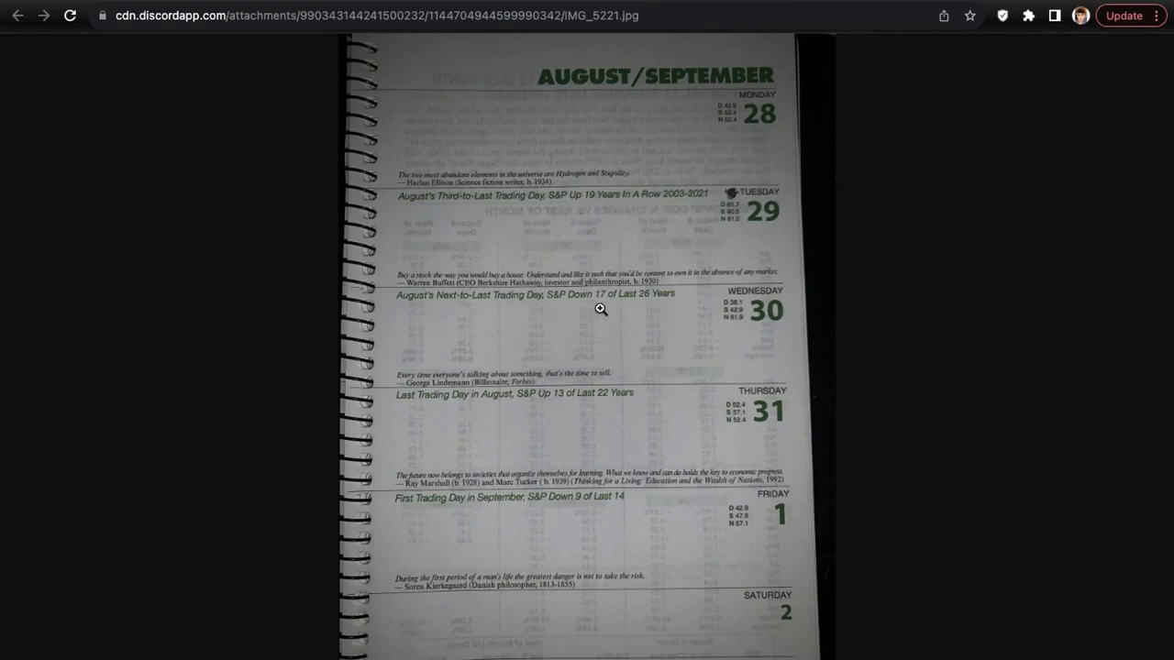
{"action": "left_click", "coordinate": [740, 313]}
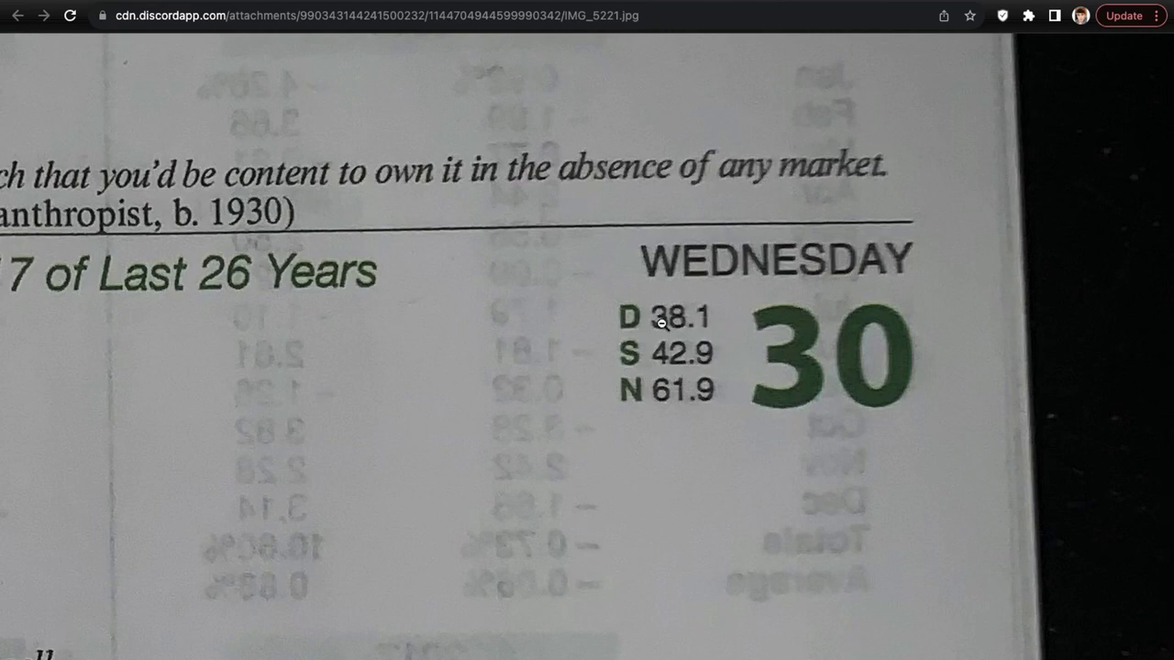
{"action": "left_click", "coordinate": [696, 352]}
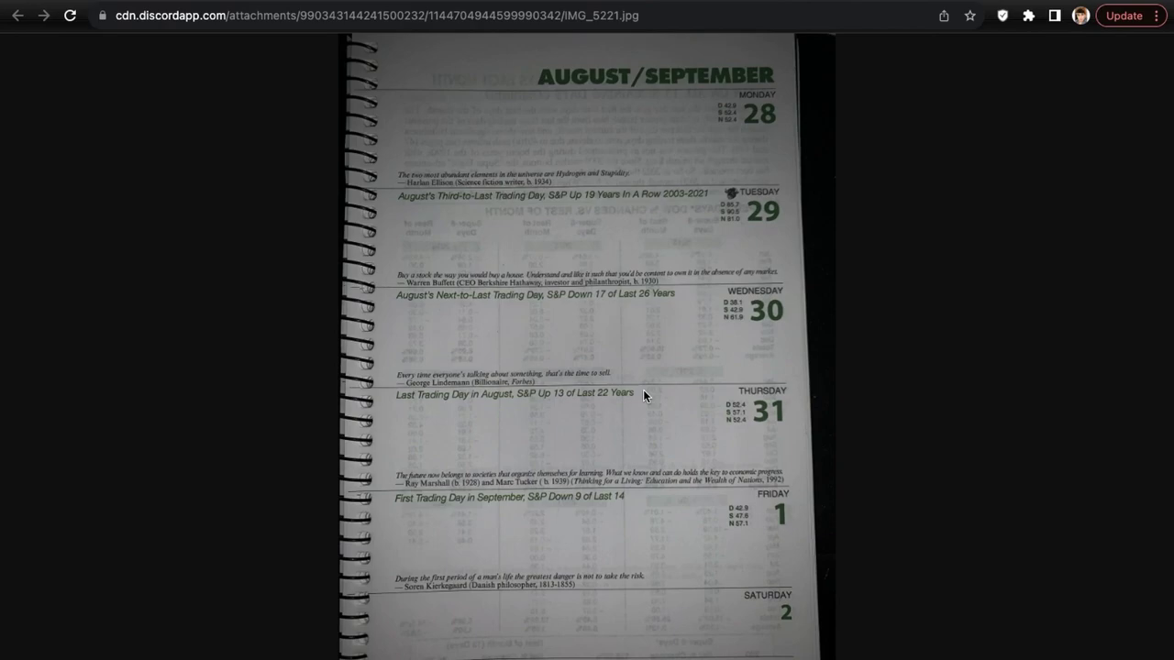
Return to the TradingView UPS daily chart, last at 168.87, up 1.12%
{"action": "key", "text": "ctrl+w"}
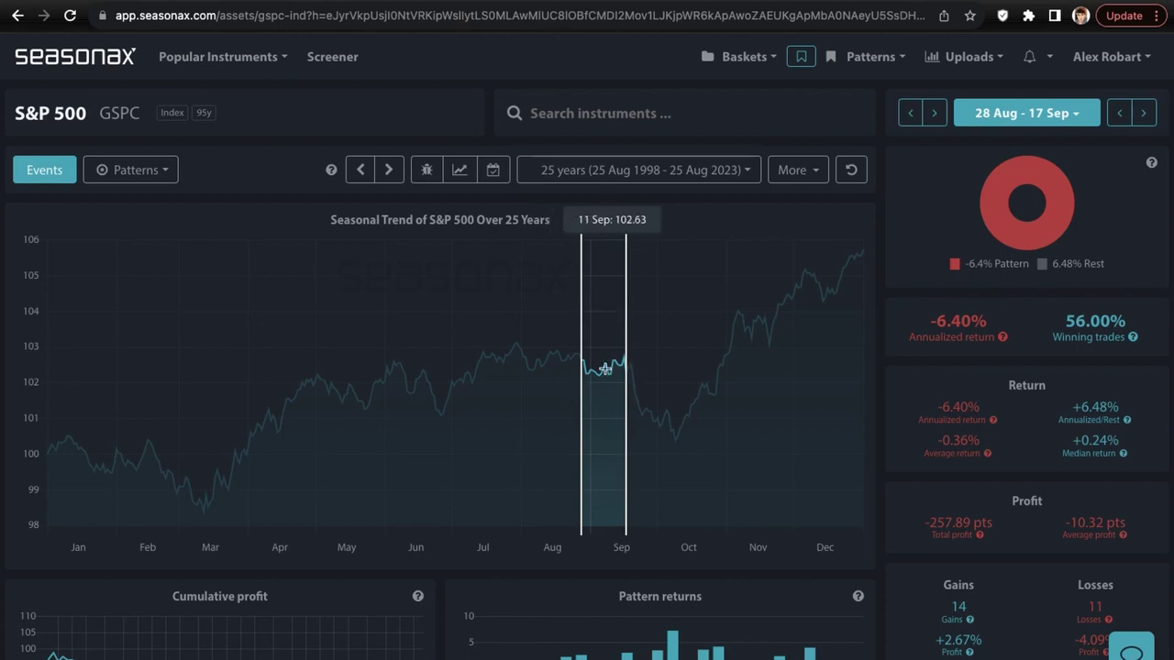
{"action": "key", "text": "ctrl+Tab"}
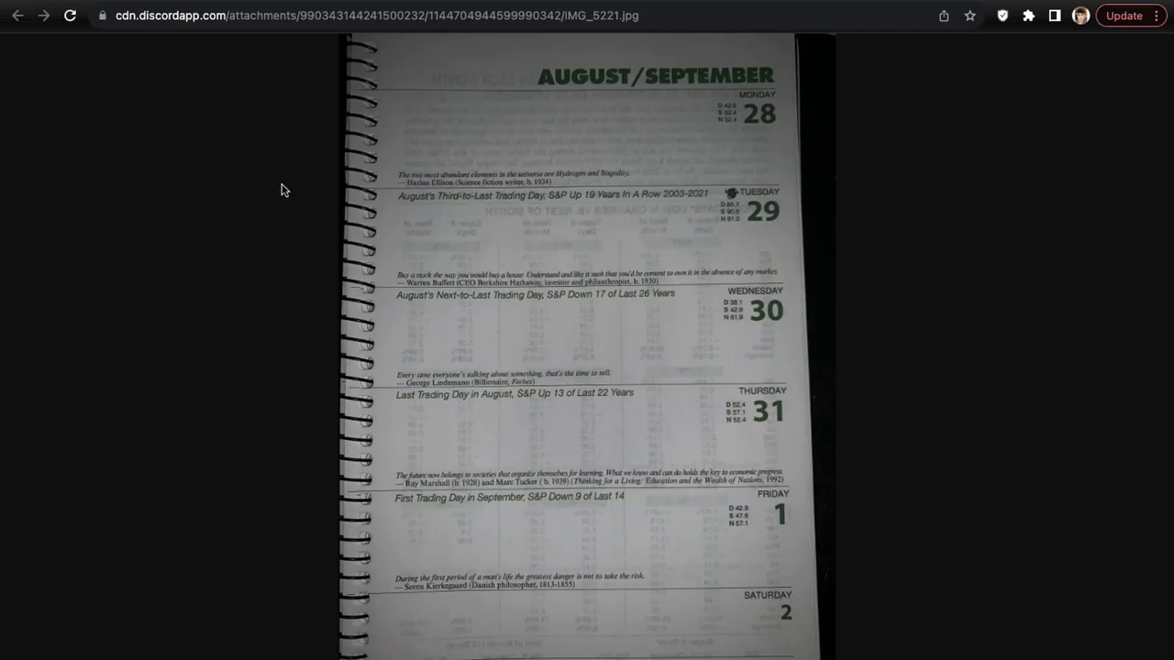
{"action": "key", "text": "ctrl+Tab"}
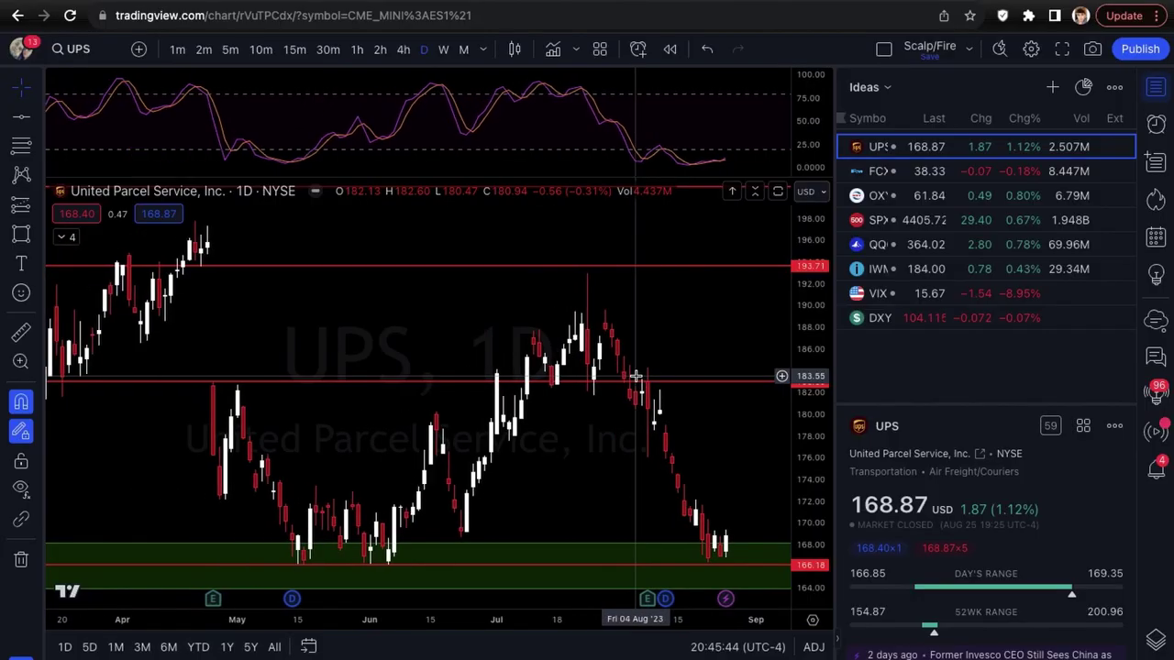
{"action": "scroll", "coordinate": [636, 376], "scroll_direction": "right", "scroll_amount": 3}
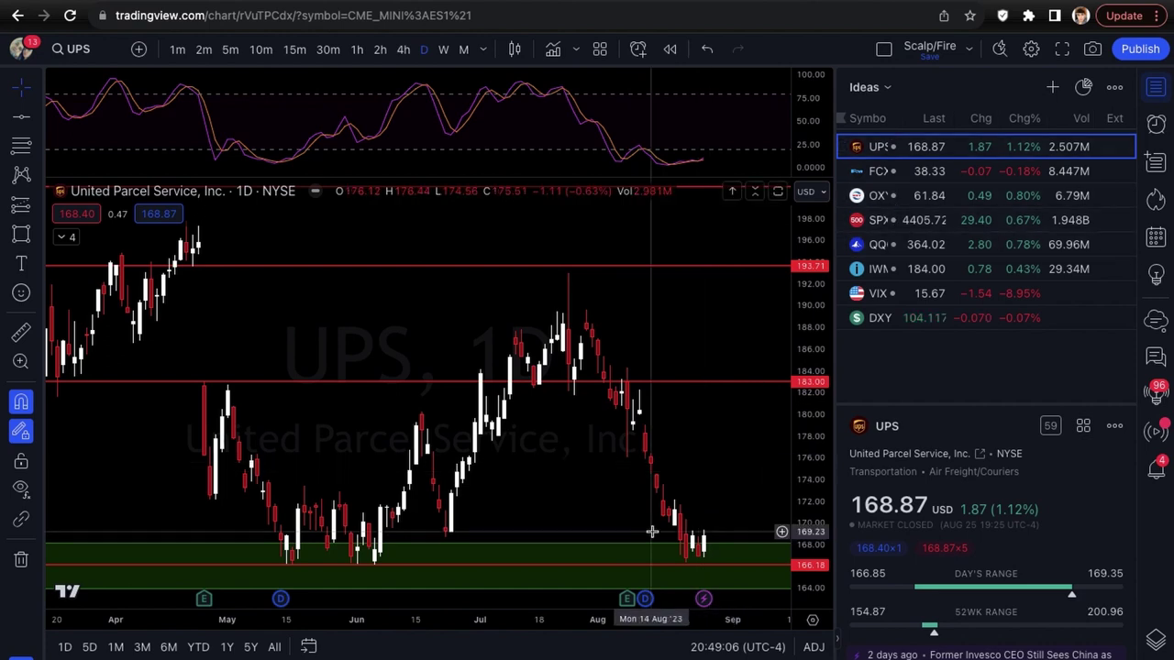
{"action": "scroll", "coordinate": [652, 531], "scroll_direction": "right", "scroll_amount": 2}
{"action": "scroll", "coordinate": [652, 531], "scroll_direction": "down", "scroll_amount": 3}
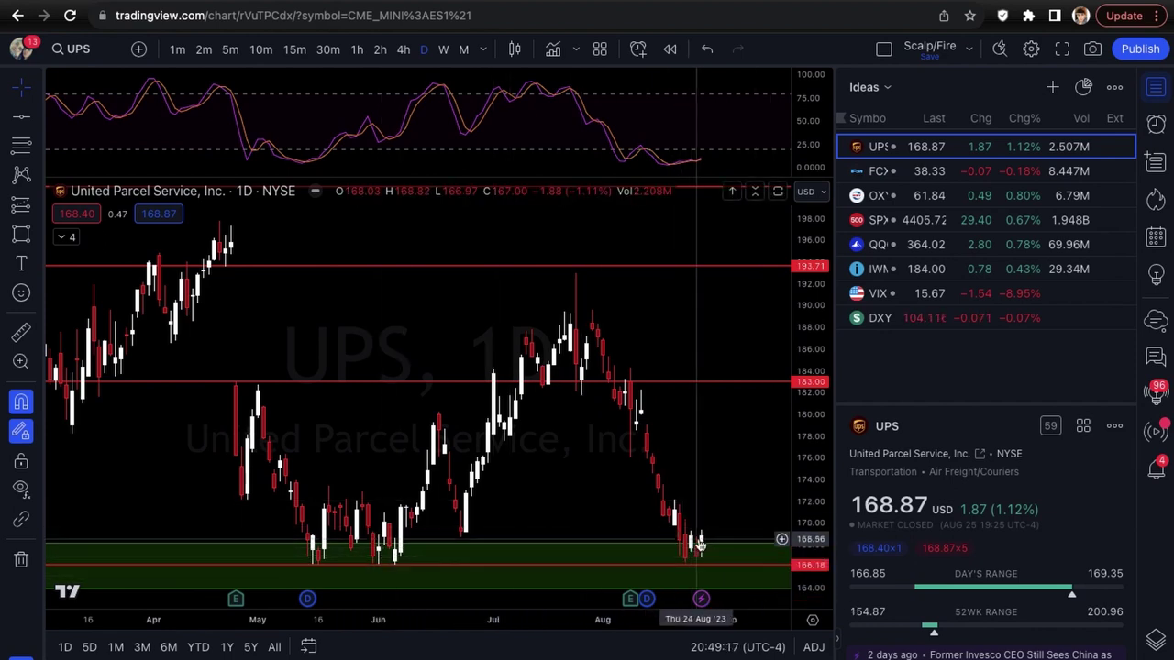
{"action": "scroll", "coordinate": [683, 449], "scroll_direction": "down", "scroll_amount": 5}
{"action": "scroll", "coordinate": [682, 449], "scroll_direction": "up", "scroll_amount": 4}
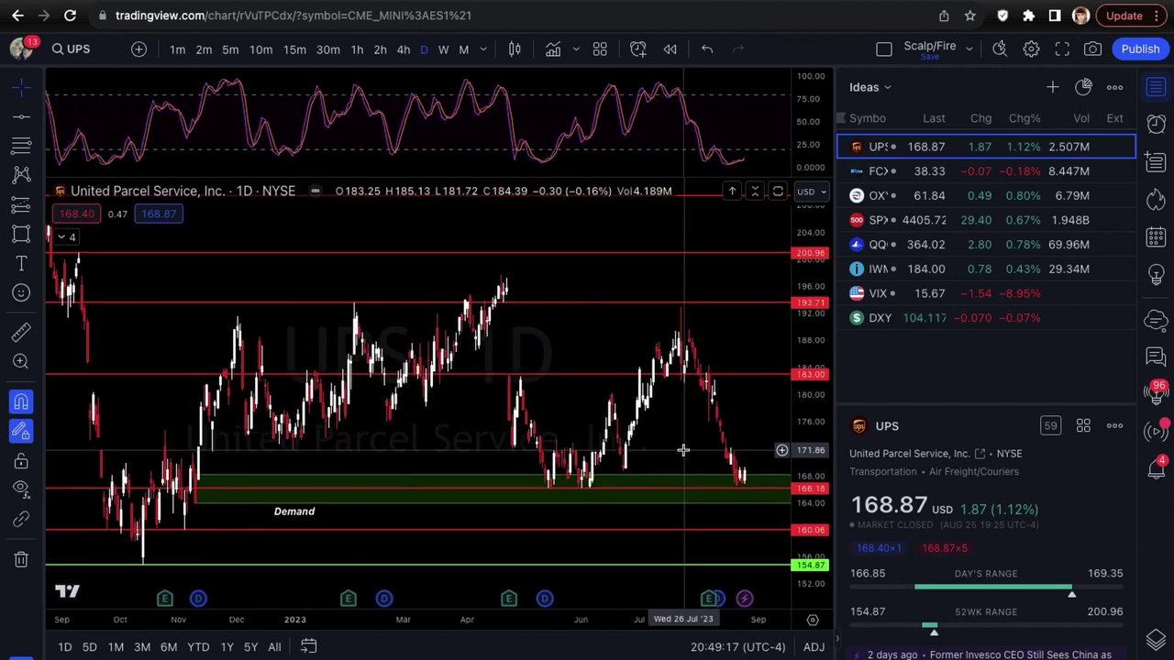
{"action": "left_click", "coordinate": [135, 473]}
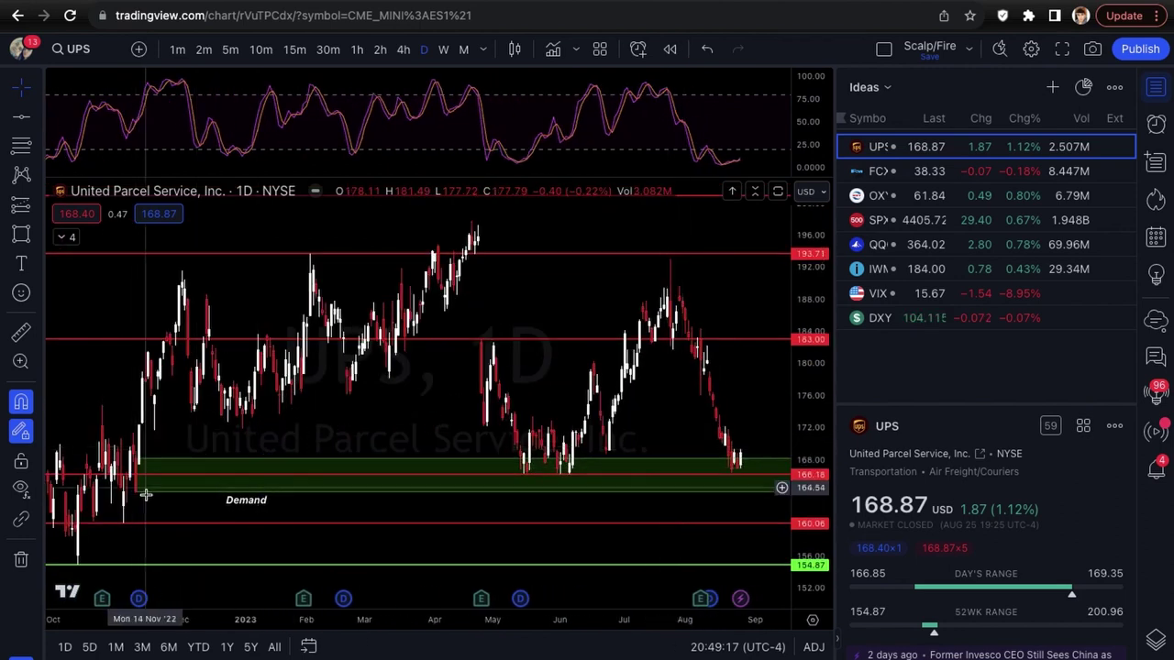
{"action": "left_click", "coordinate": [611, 451]}
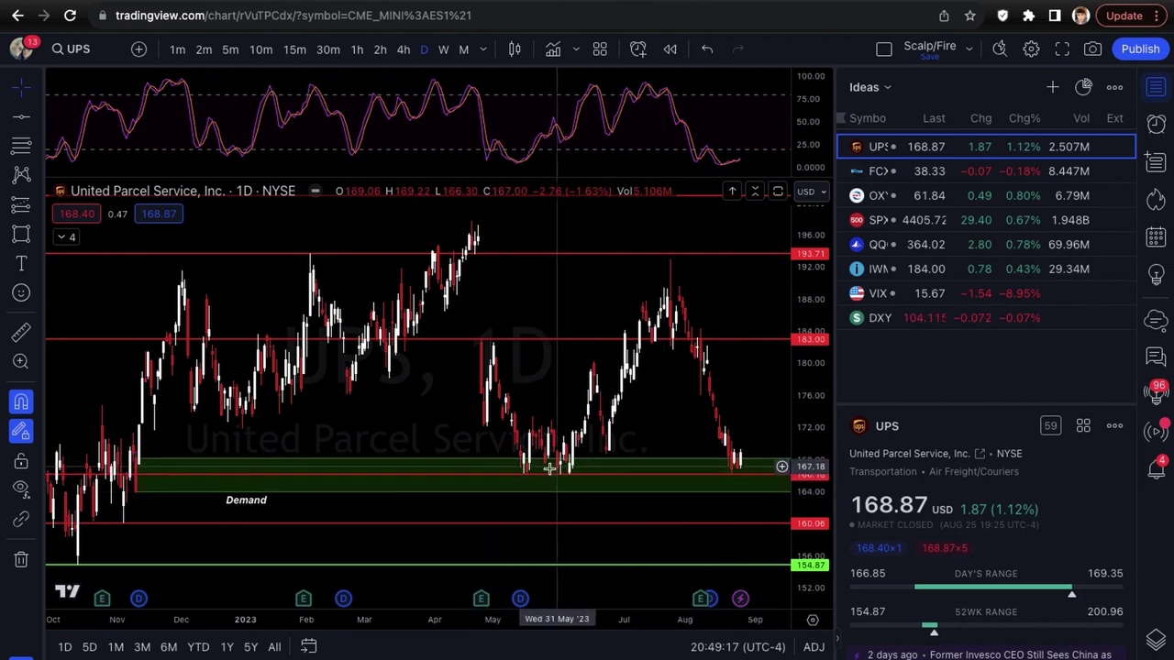
{"action": "scroll", "coordinate": [493, 452], "scroll_direction": "up", "scroll_amount": 2}
{"action": "scroll", "coordinate": [493, 454], "scroll_direction": "up", "scroll_amount": 2}
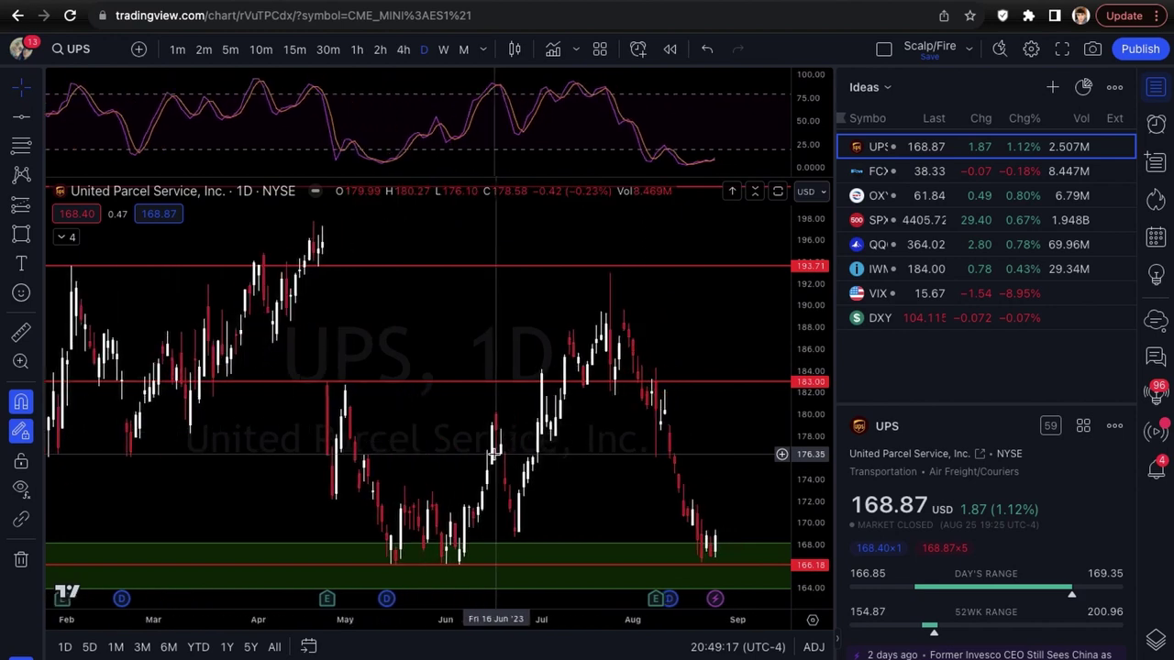
{"action": "scroll", "coordinate": [493, 454], "scroll_direction": "up", "scroll_amount": 2}
{"action": "scroll", "coordinate": [494, 454], "scroll_direction": "up", "scroll_amount": 3}
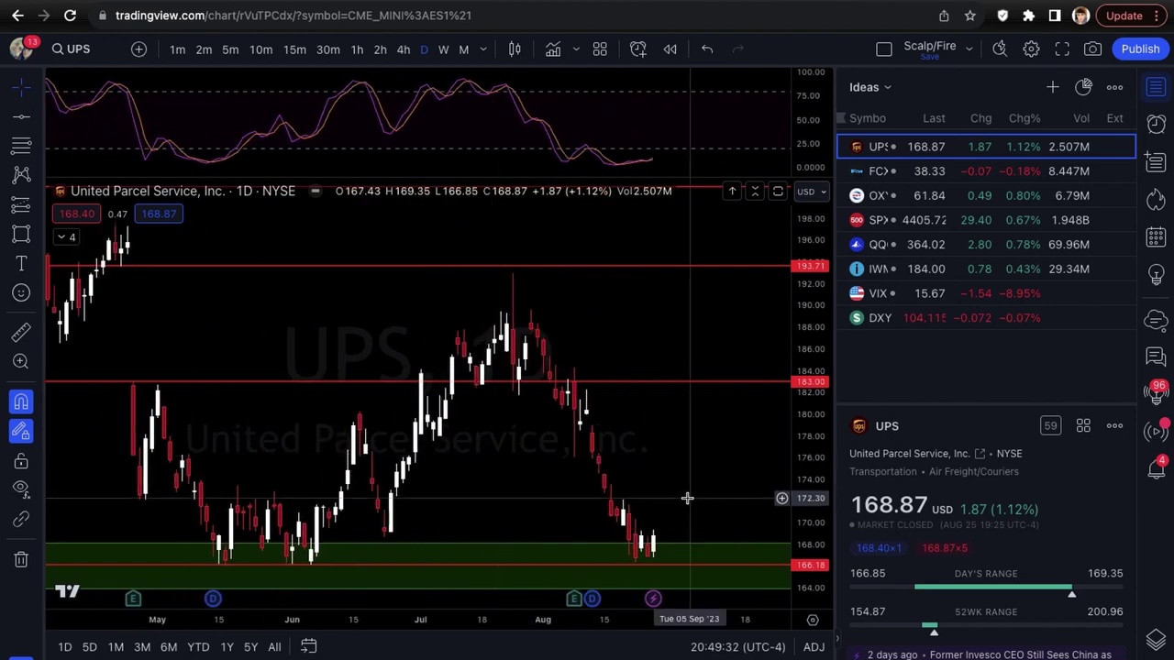
{"action": "scroll", "coordinate": [687, 498], "scroll_direction": "down", "scroll_amount": 2}
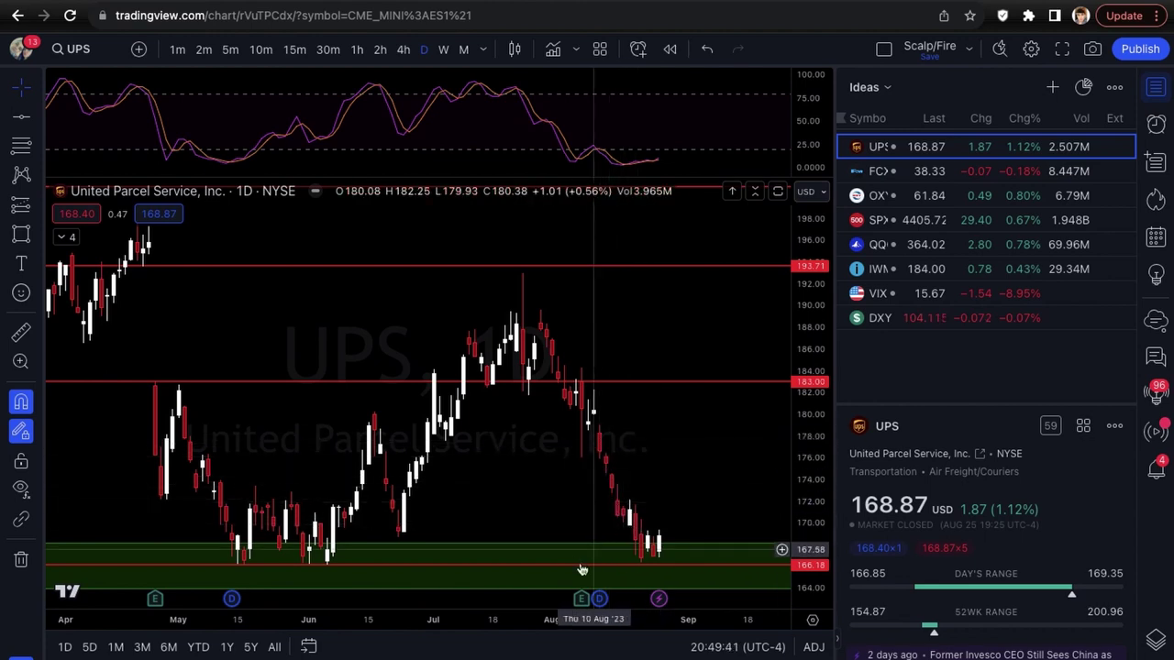
{"action": "key", "text": "alt+shift+r"}
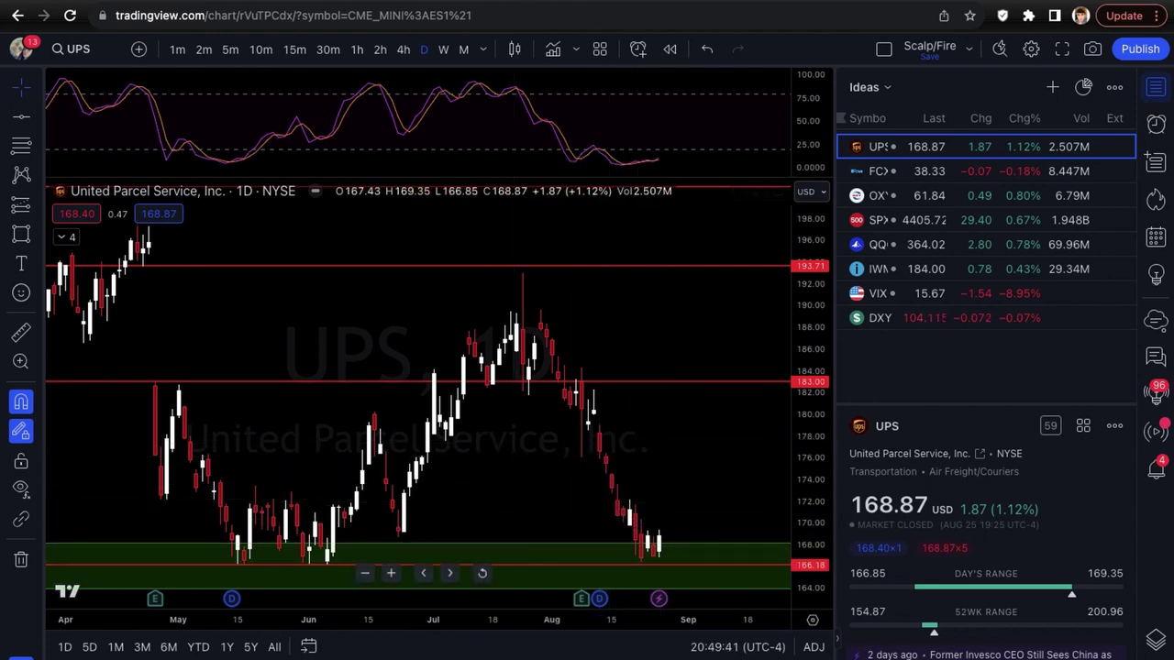
{"action": "left_click_drag", "start_coordinate": [627, 530], "coordinate": [630, 501]}
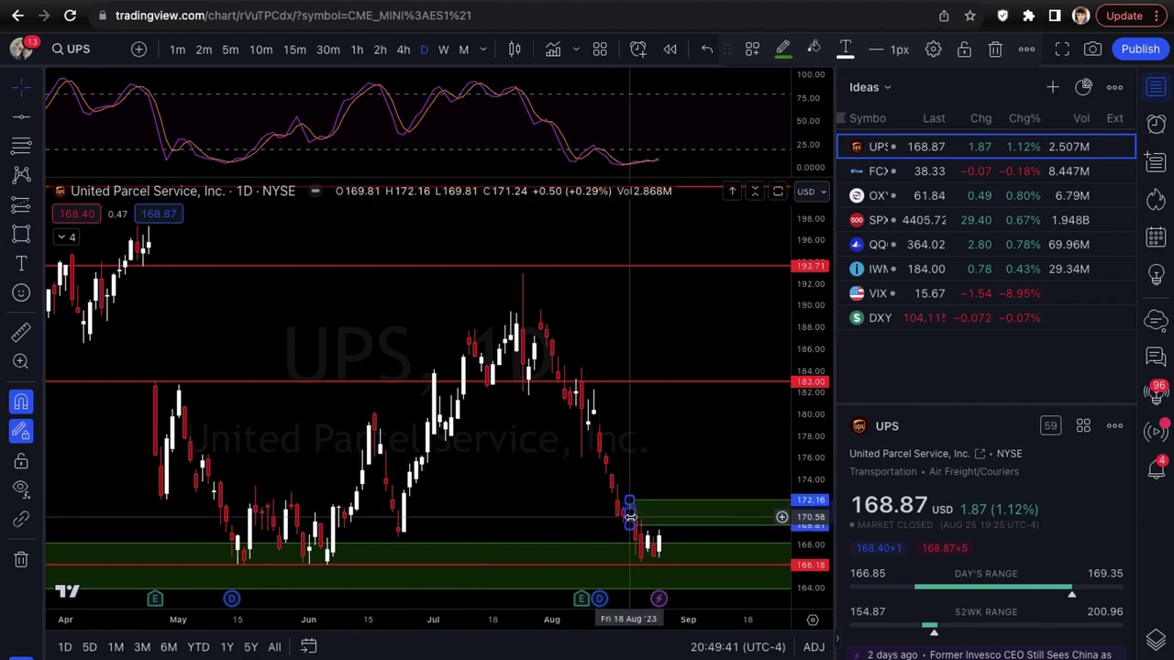
{"action": "key", "text": "Delete"}
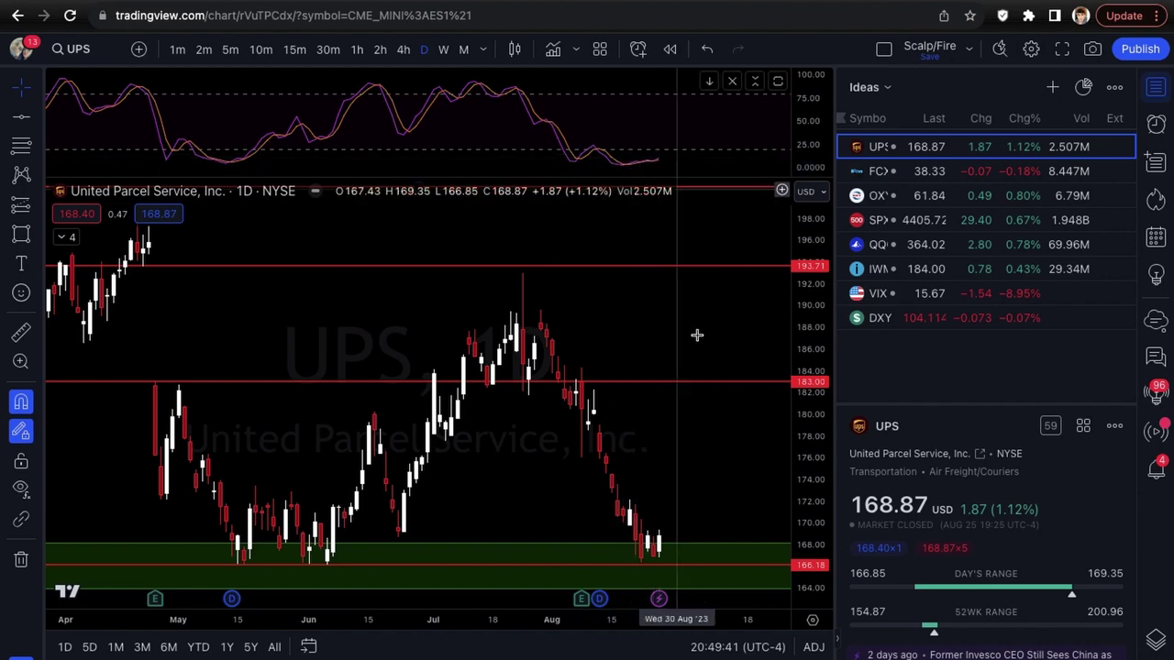
{"action": "scroll", "coordinate": [697, 336], "scroll_direction": "up", "scroll_amount": 1}
{"action": "scroll", "coordinate": [681, 440], "scroll_direction": "up", "scroll_amount": 3}
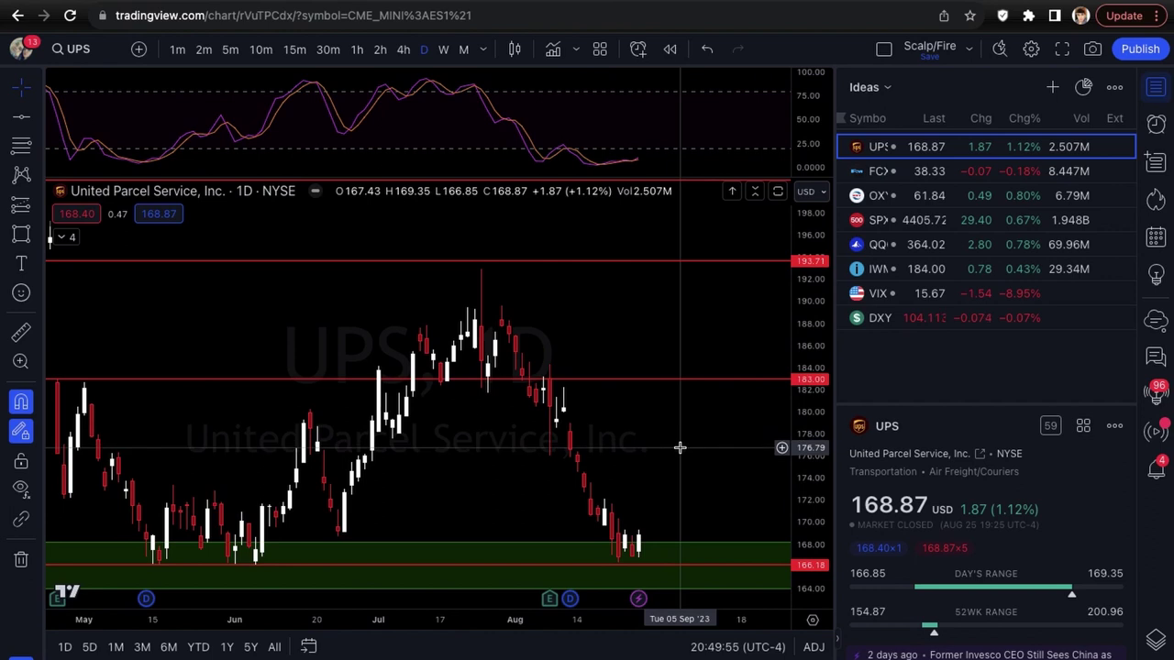
{"action": "scroll", "coordinate": [679, 448], "scroll_direction": "down", "scroll_amount": 3}
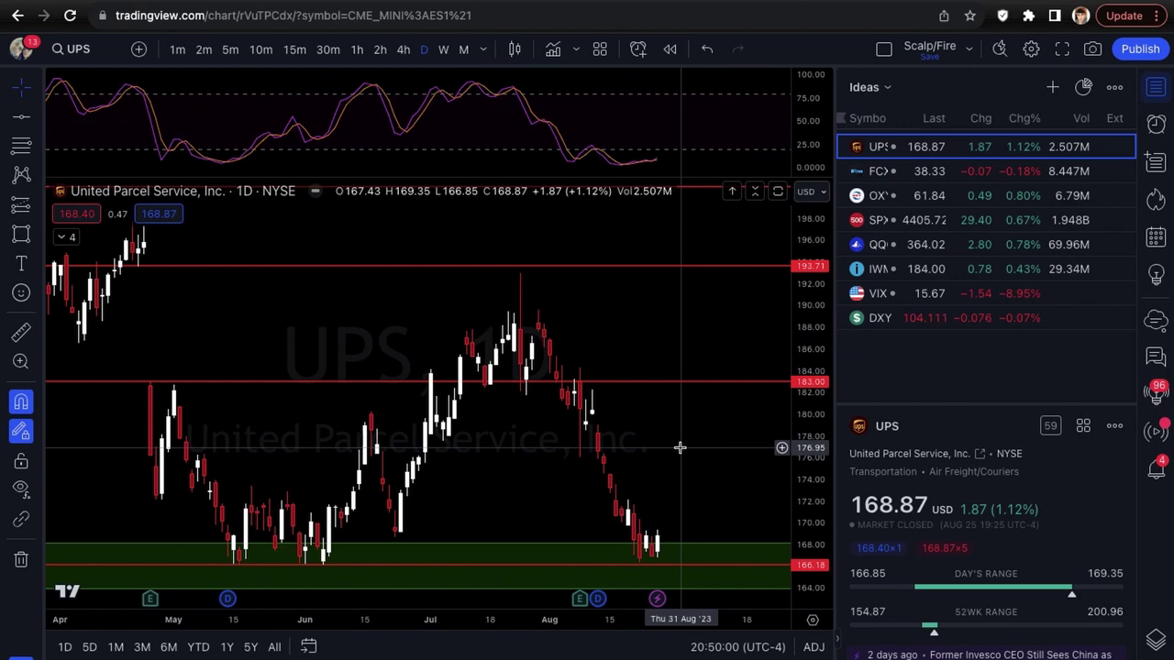
{"action": "scroll", "coordinate": [680, 448], "scroll_direction": "up", "scroll_amount": 2}
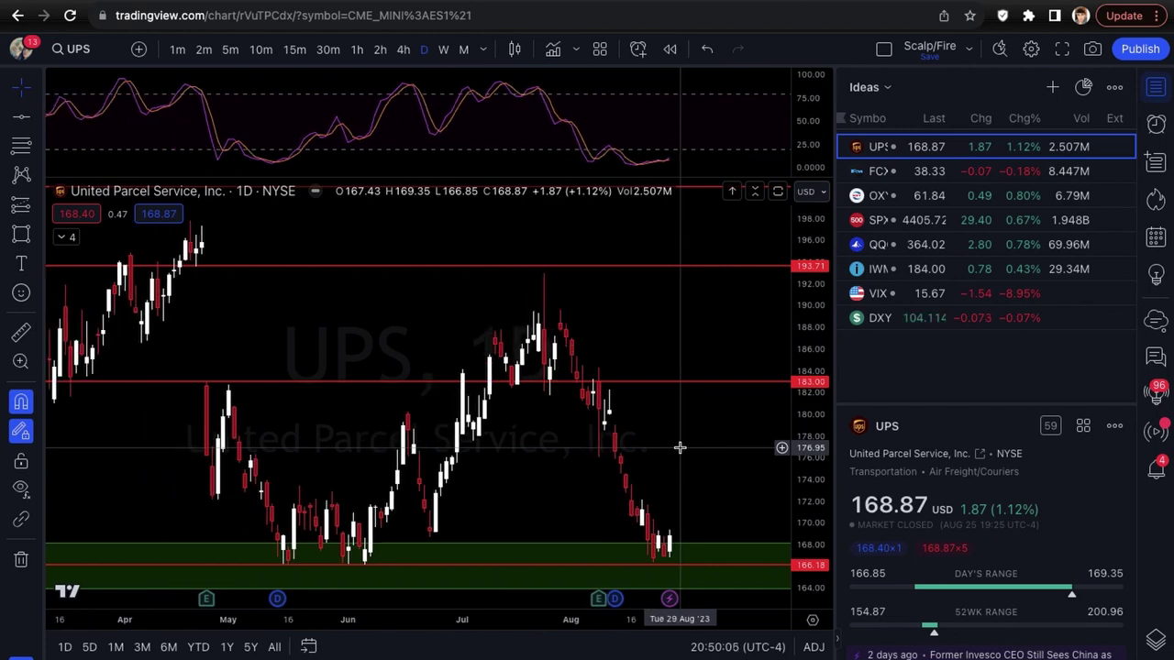
{"action": "scroll", "coordinate": [673, 442], "scroll_direction": "up", "scroll_amount": 1}
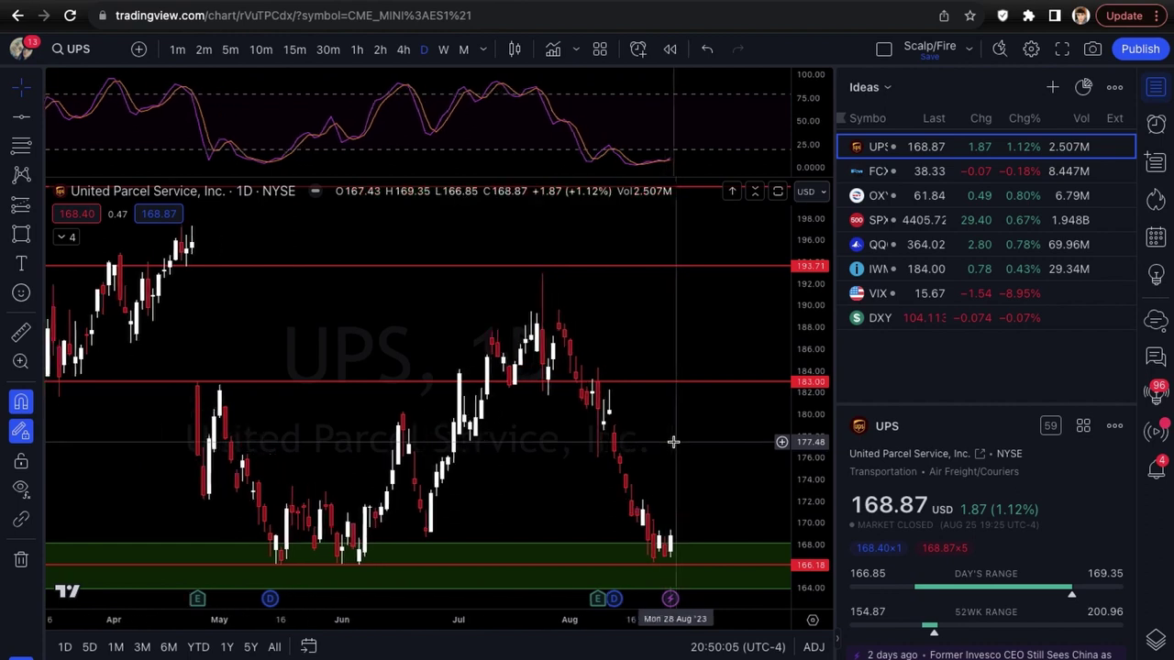
{"action": "scroll", "coordinate": [673, 442], "scroll_direction": "up", "scroll_amount": 1}
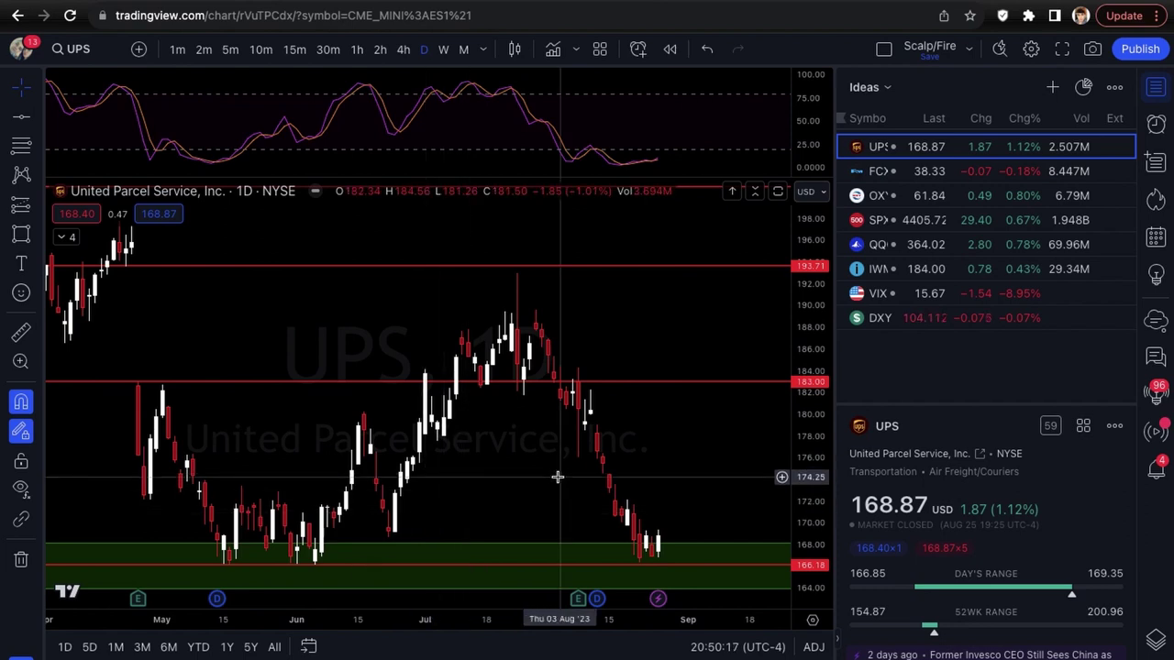
{"action": "scroll", "coordinate": [558, 477], "scroll_direction": "up", "scroll_amount": 3}
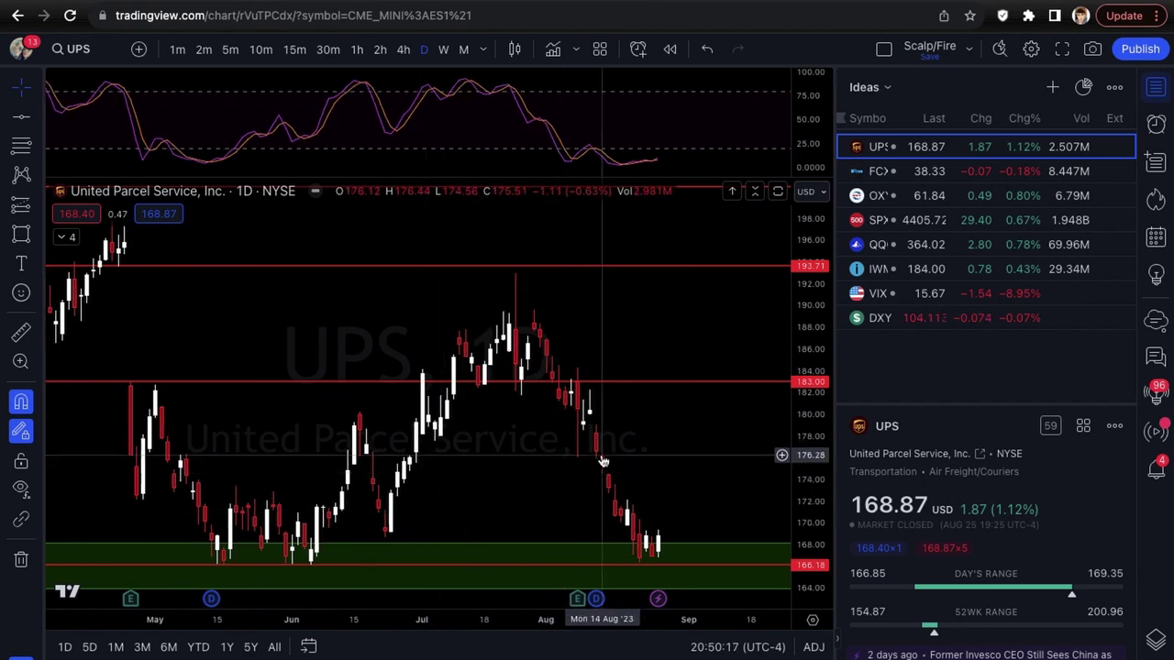
{"action": "scroll", "coordinate": [600, 457], "scroll_direction": "up", "scroll_amount": 1}
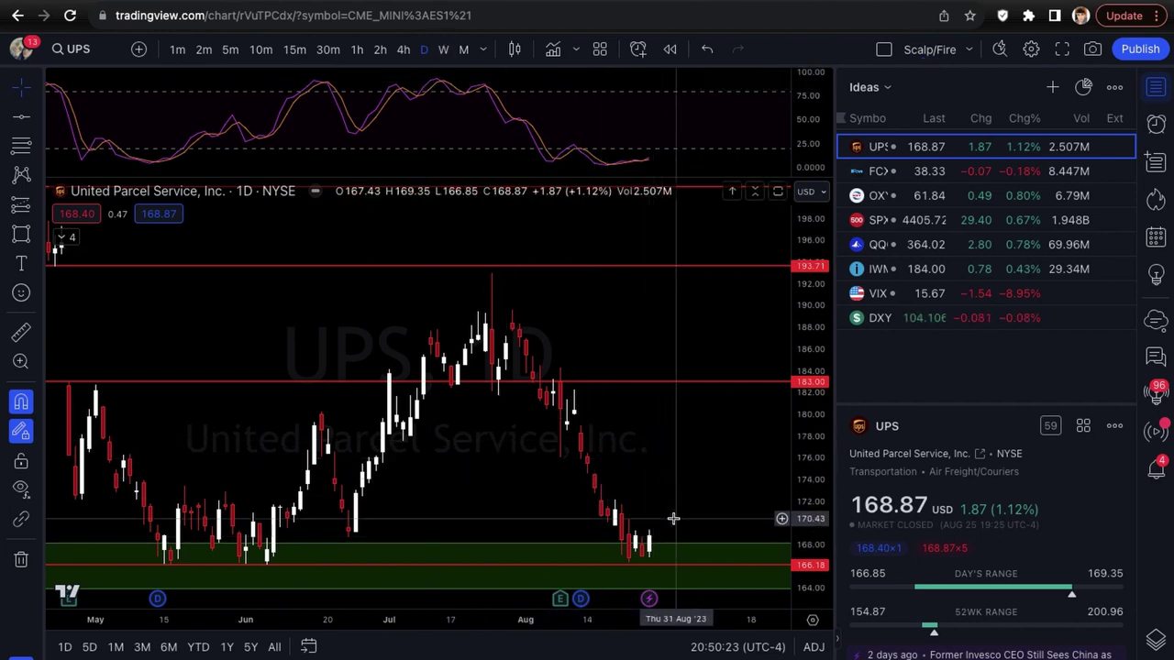
{"action": "scroll", "coordinate": [682, 495], "scroll_direction": "up", "scroll_amount": 4}
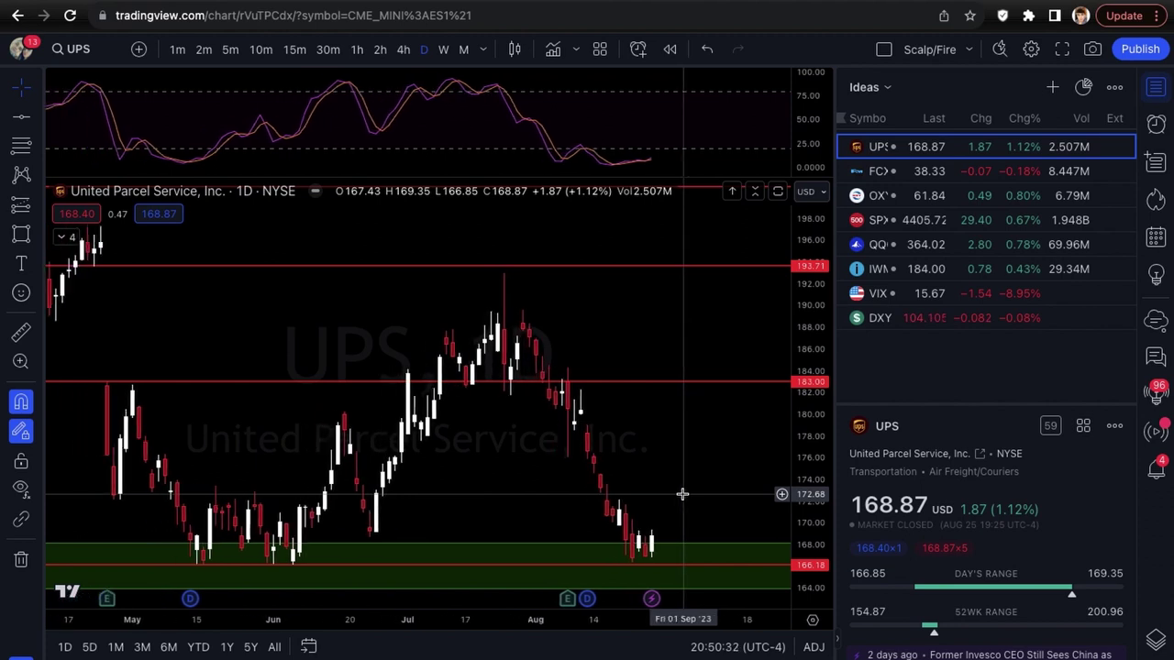
{"action": "scroll", "coordinate": [682, 494], "scroll_direction": "up", "scroll_amount": 3}
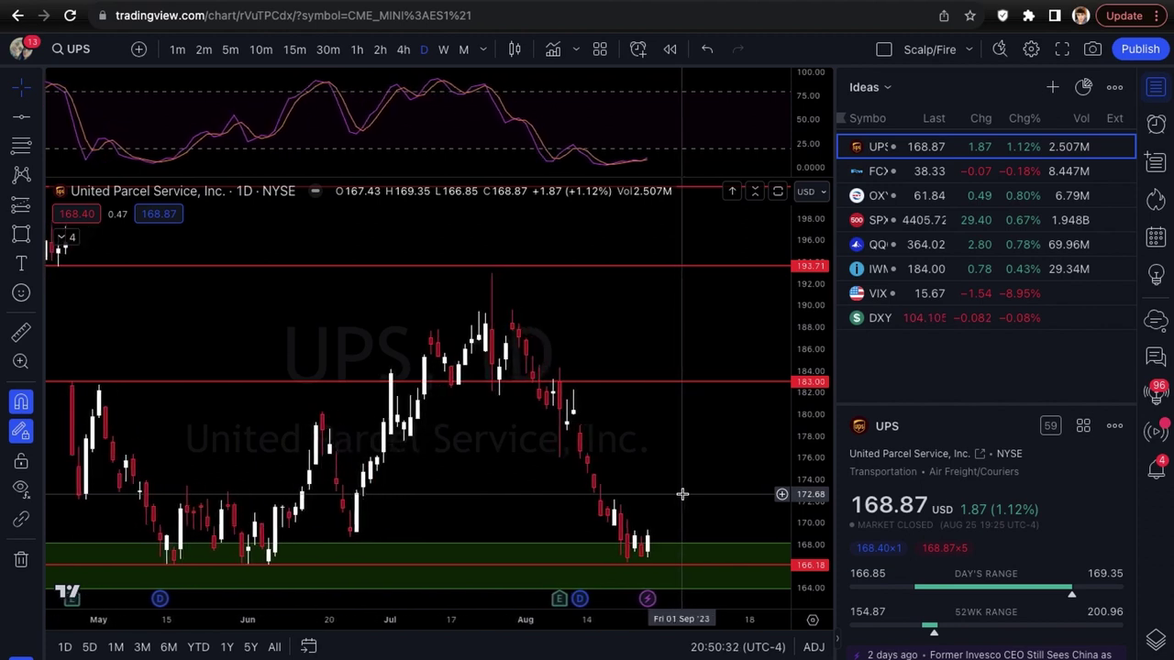
{"action": "scroll", "coordinate": [64, 243], "scroll_direction": "down", "scroll_amount": 1}
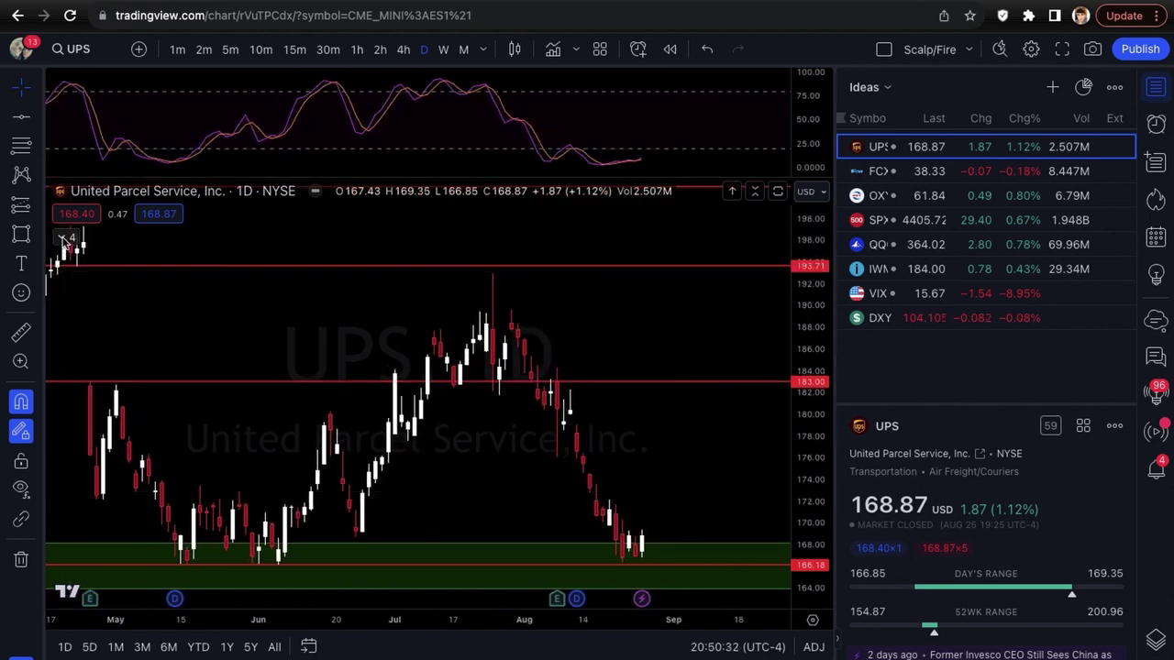
Add a horizontal level at 172.16 on UPS and make the Fib EMAs overlay visible again
{"action": "left_click", "coordinate": [66, 238]}
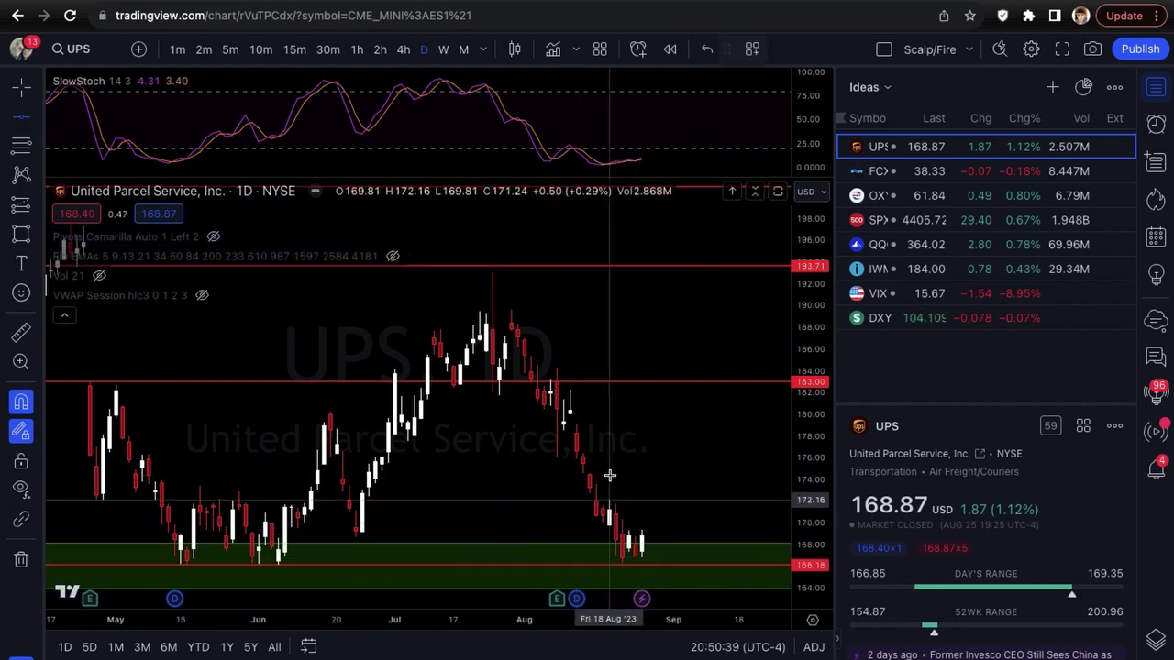
{"action": "key", "text": "alt+h"}
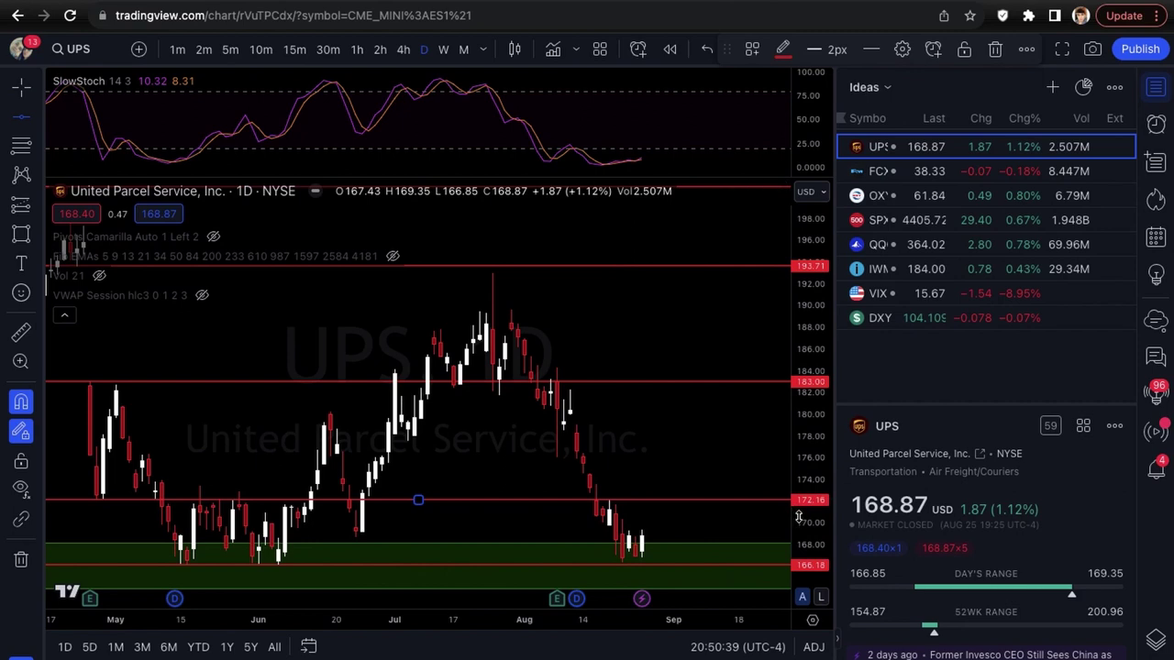
{"action": "left_click", "coordinate": [394, 257]}
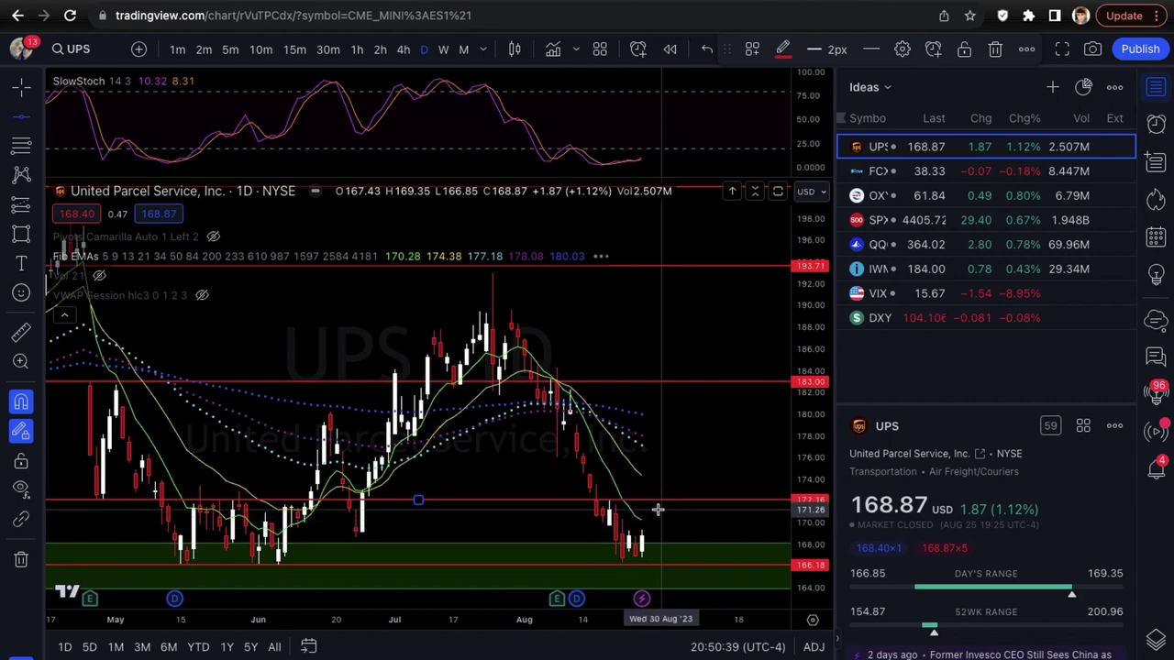
{"action": "left_click", "coordinate": [64, 315]}
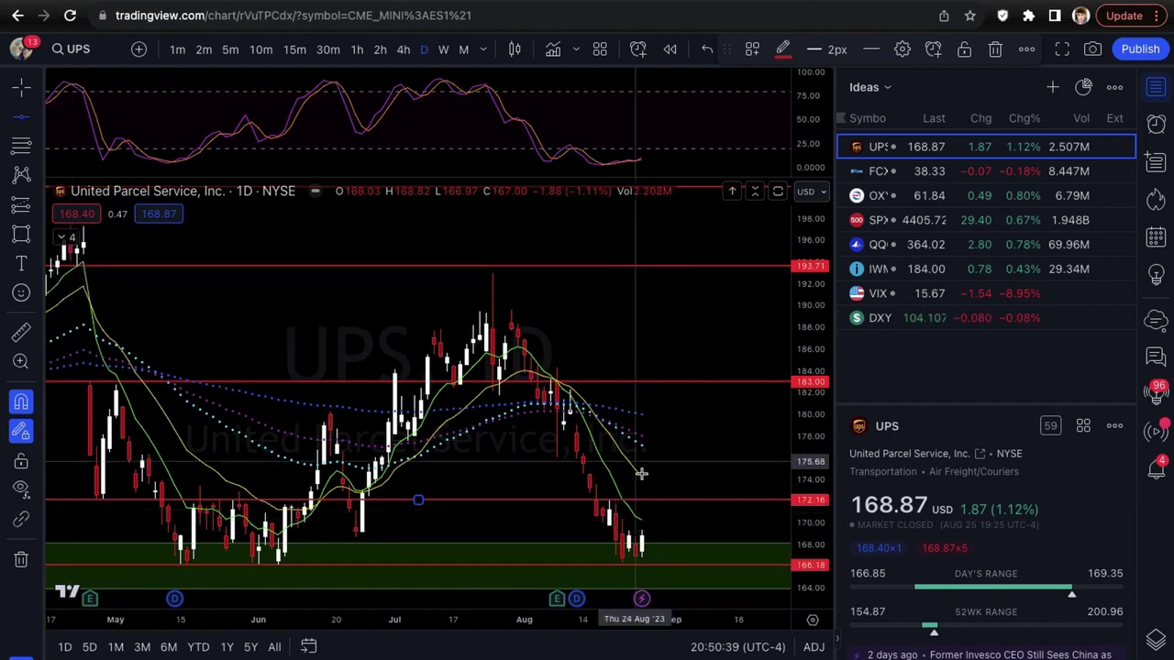
{"action": "scroll", "coordinate": [694, 519], "scroll_direction": "up", "scroll_amount": 3}
{"action": "scroll", "coordinate": [694, 519], "scroll_direction": "up", "scroll_amount": 2}
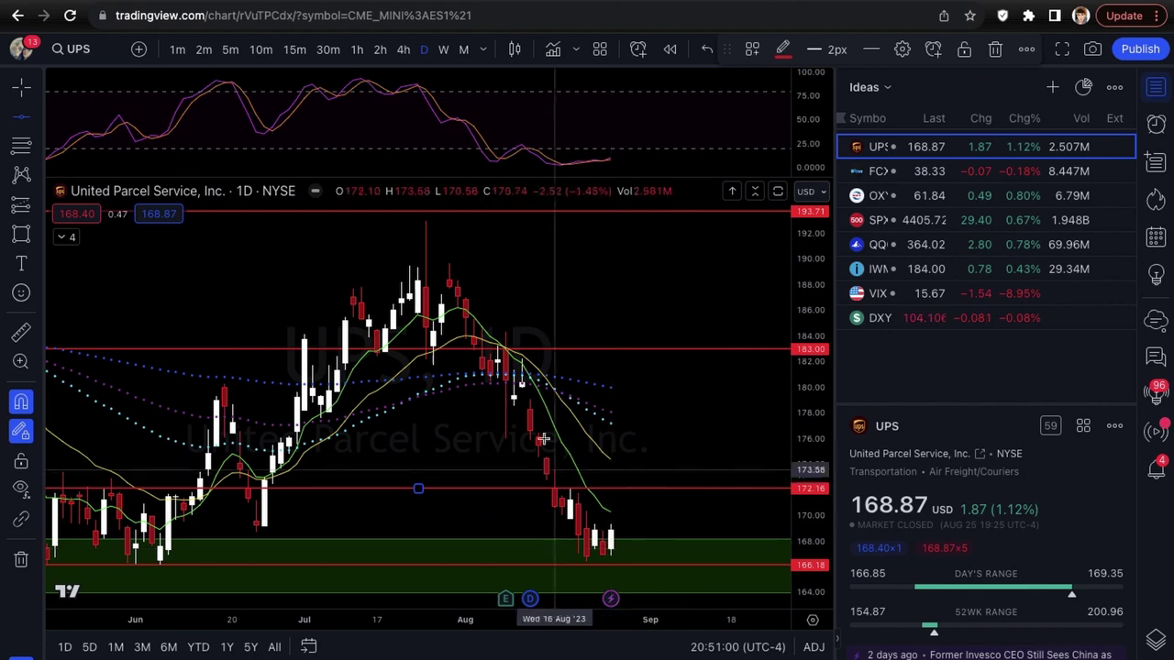
{"action": "scroll", "coordinate": [631, 491], "scroll_direction": "up", "scroll_amount": 2}
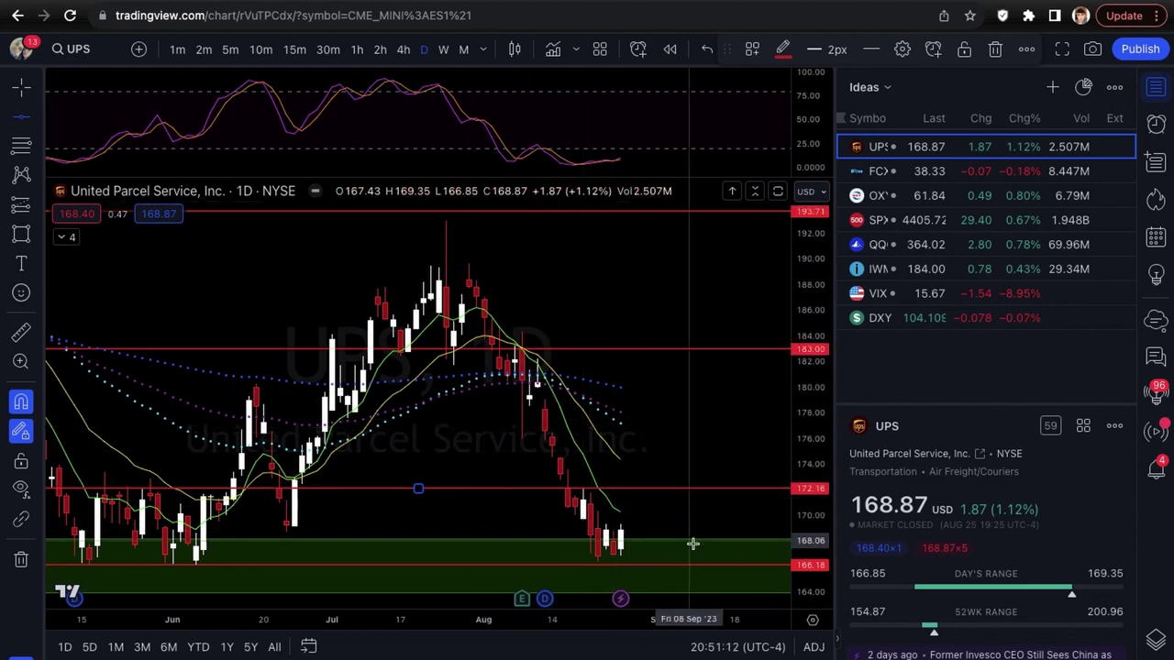
{"action": "scroll", "coordinate": [651, 480], "scroll_direction": "up", "scroll_amount": 2}
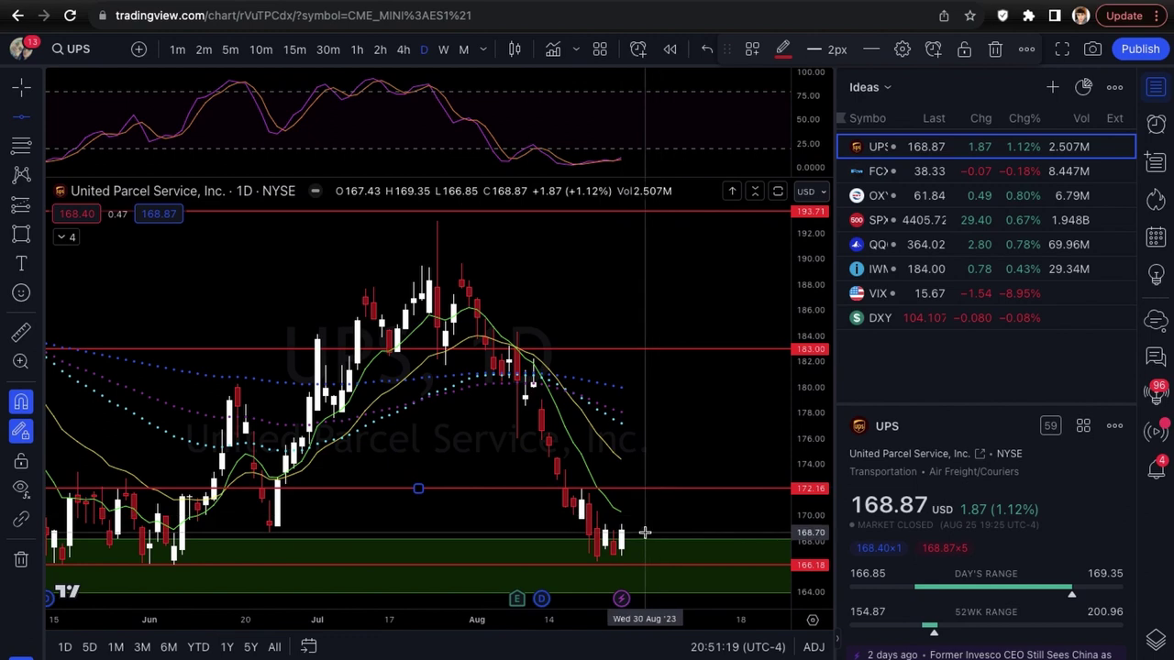
{"action": "left_click", "coordinate": [652, 505]}
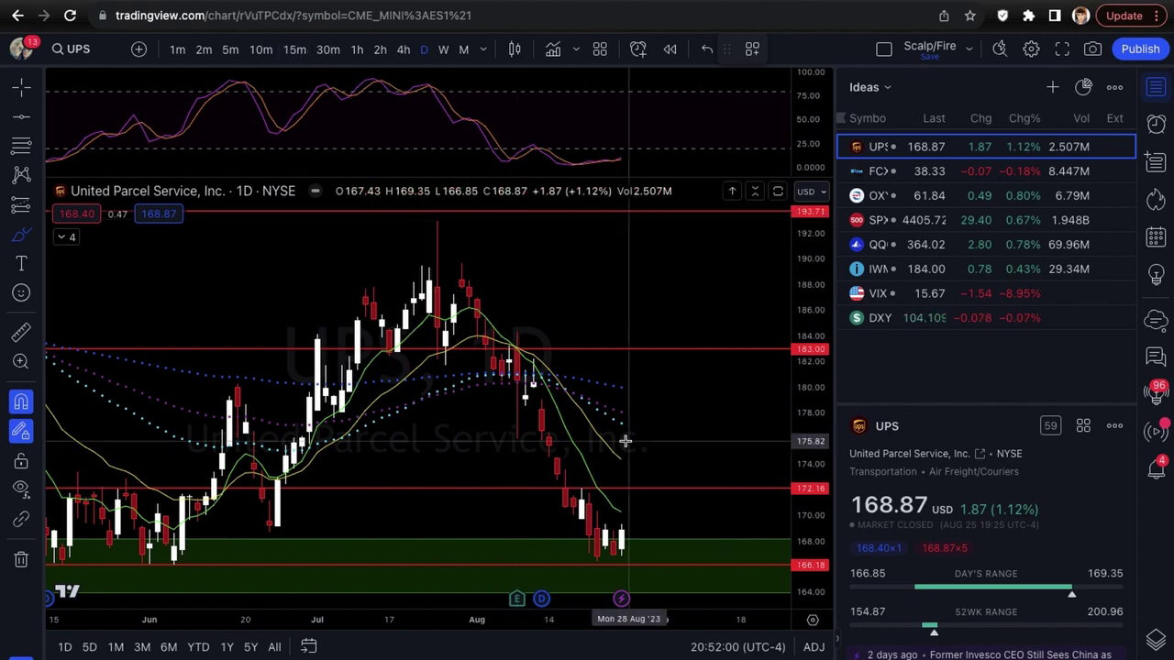
{"action": "scroll", "coordinate": [640, 518], "scroll_direction": "down", "scroll_amount": 1}
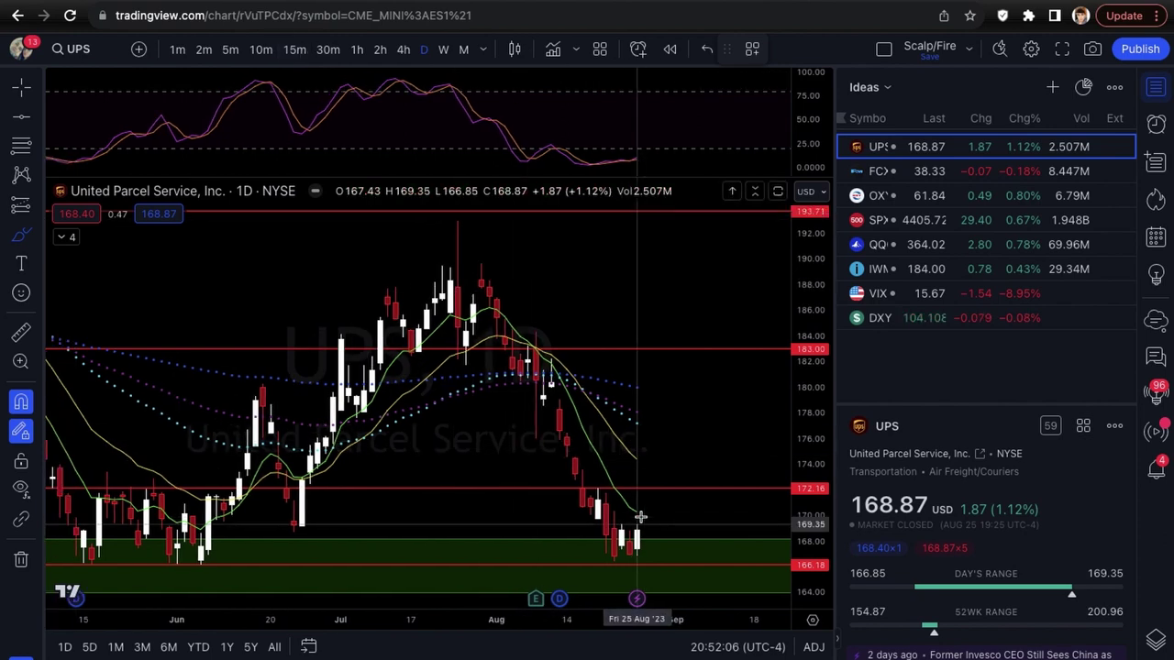
{"action": "scroll", "coordinate": [675, 475], "scroll_direction": "down", "scroll_amount": 3}
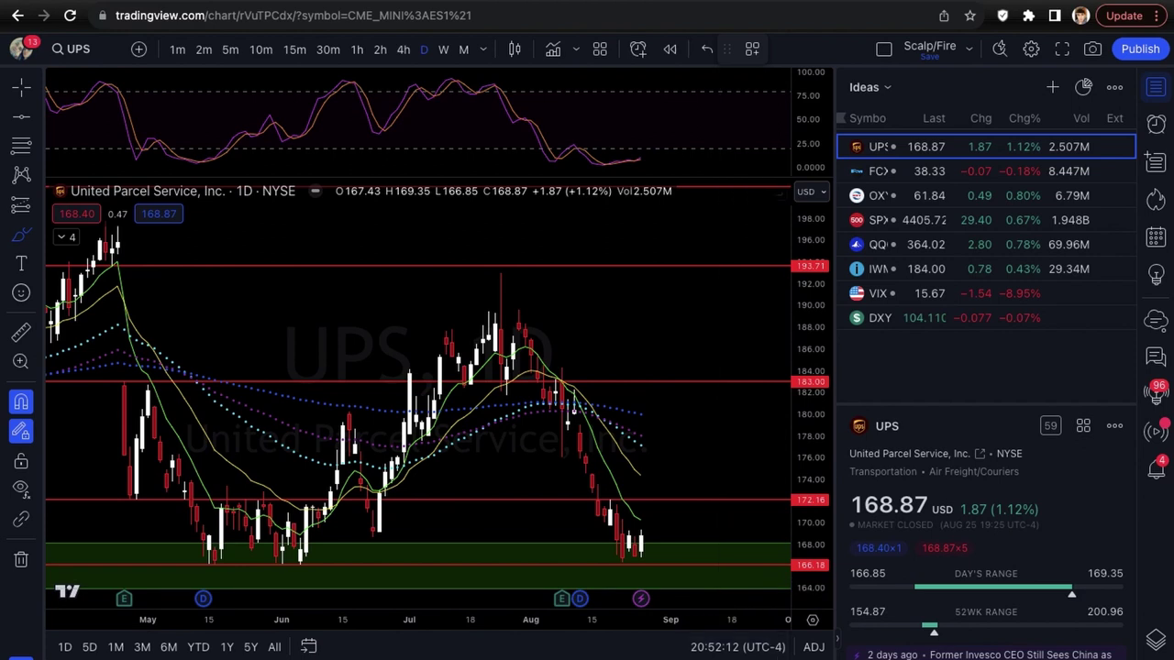
{"action": "scroll", "coordinate": [663, 532], "scroll_direction": "down", "scroll_amount": 5}
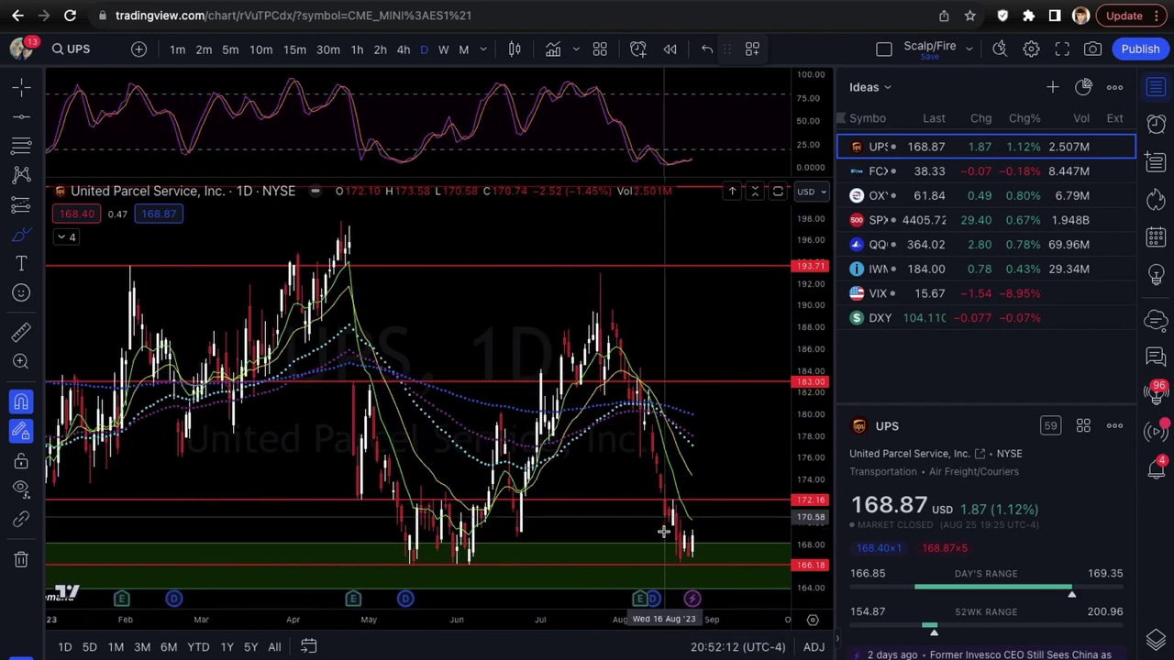
{"action": "scroll", "coordinate": [663, 532], "scroll_direction": "down", "scroll_amount": 2}
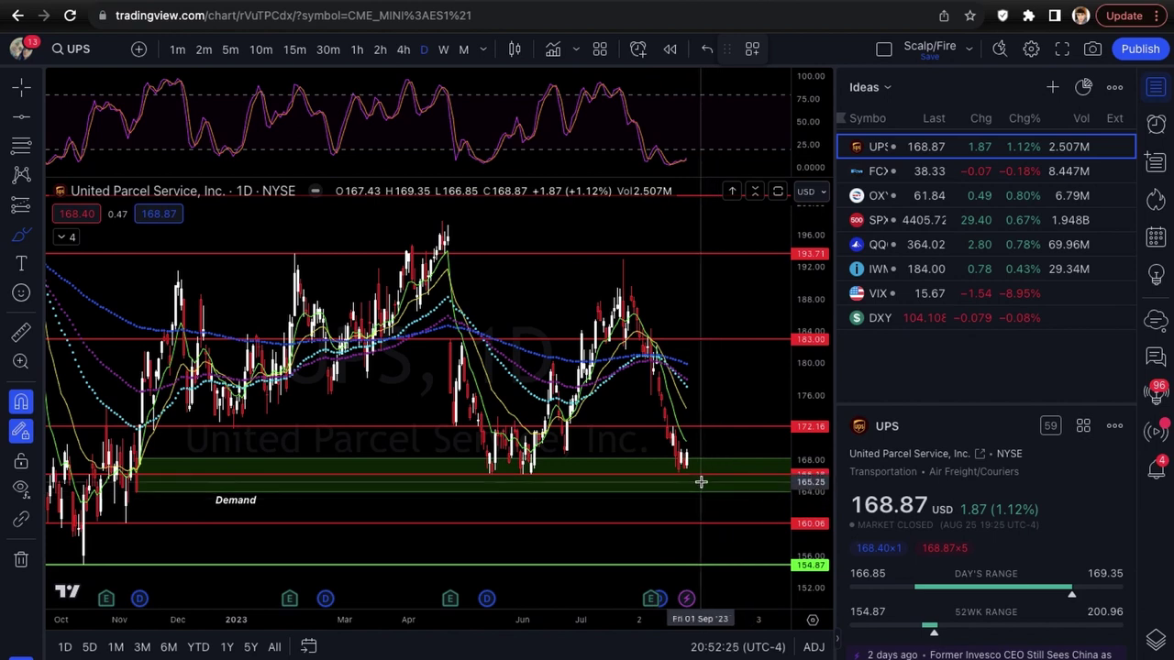
{"action": "scroll", "coordinate": [387, 529], "scroll_direction": "down", "scroll_amount": 1}
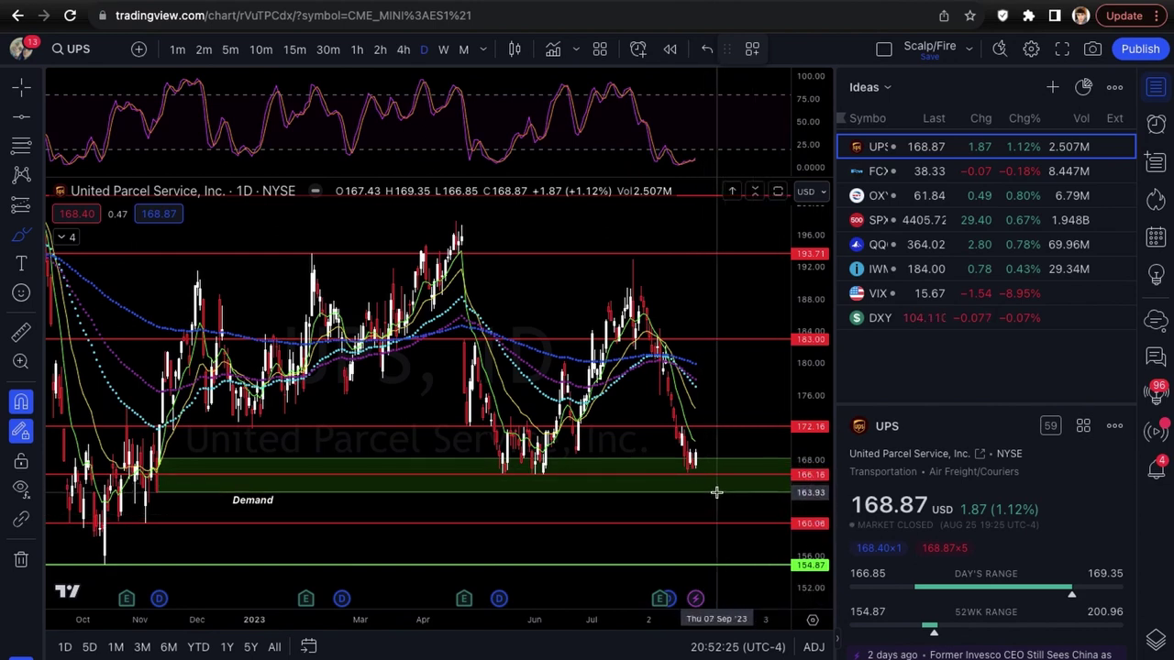
{"action": "scroll", "coordinate": [728, 489], "scroll_direction": "up", "scroll_amount": 3}
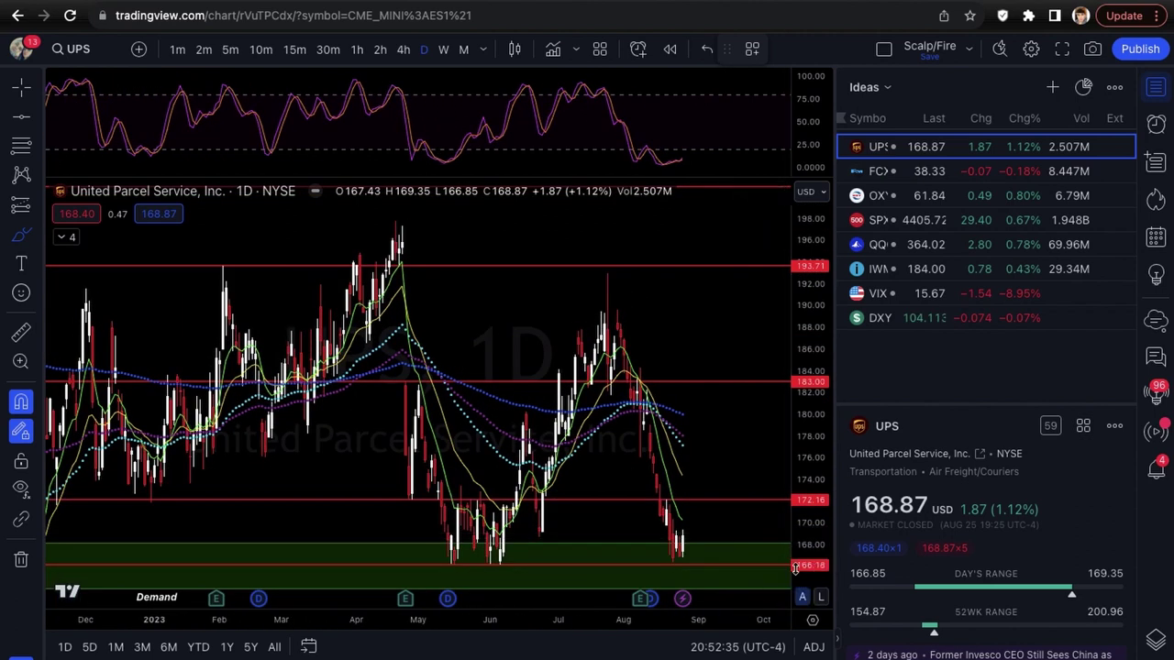
{"action": "scroll", "coordinate": [716, 505], "scroll_direction": "down", "scroll_amount": 1}
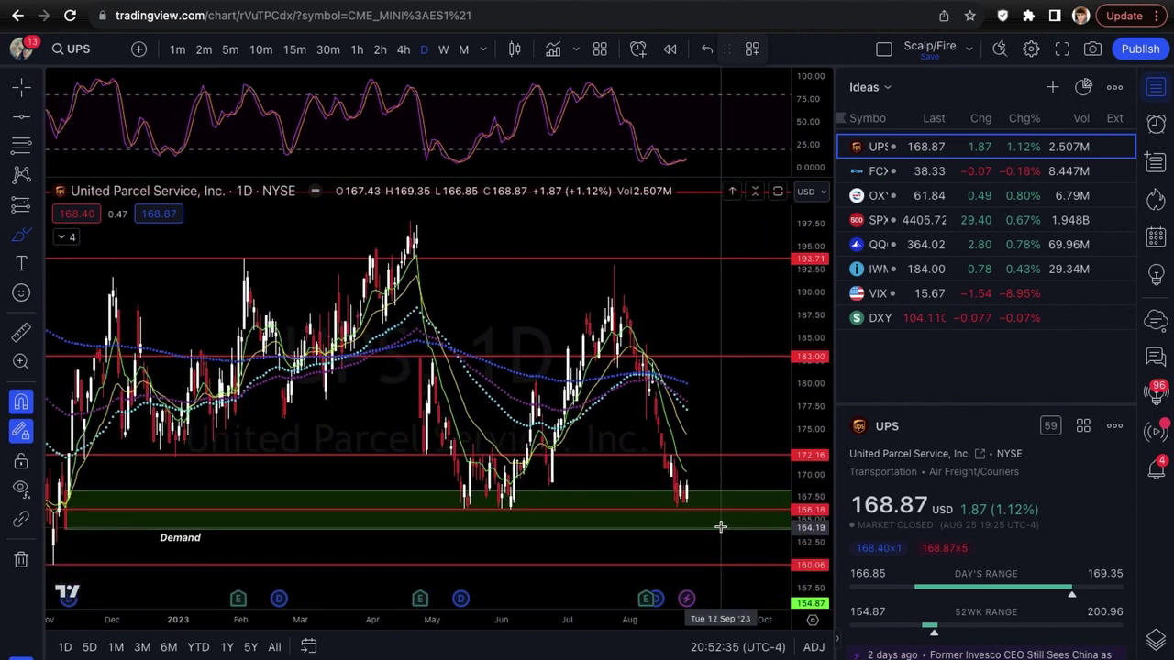
{"action": "scroll", "coordinate": [722, 526], "scroll_direction": "up", "scroll_amount": 2}
{"action": "scroll", "coordinate": [720, 523], "scroll_direction": "down", "scroll_amount": 3}
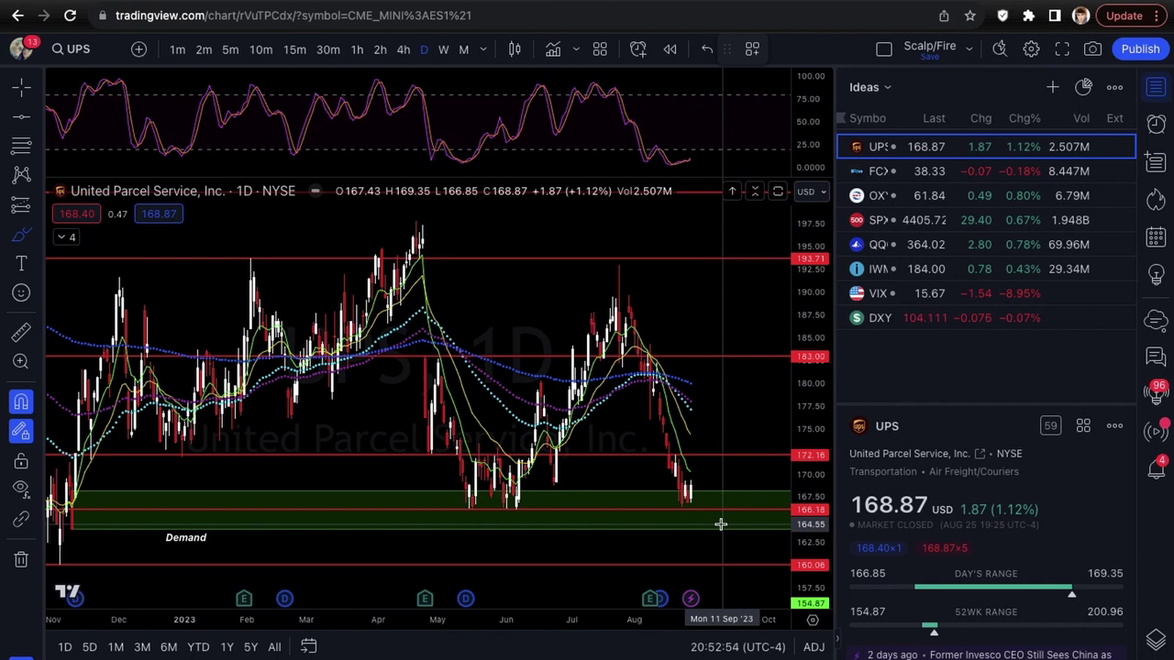
{"action": "scroll", "coordinate": [718, 515], "scroll_direction": "down", "scroll_amount": 1}
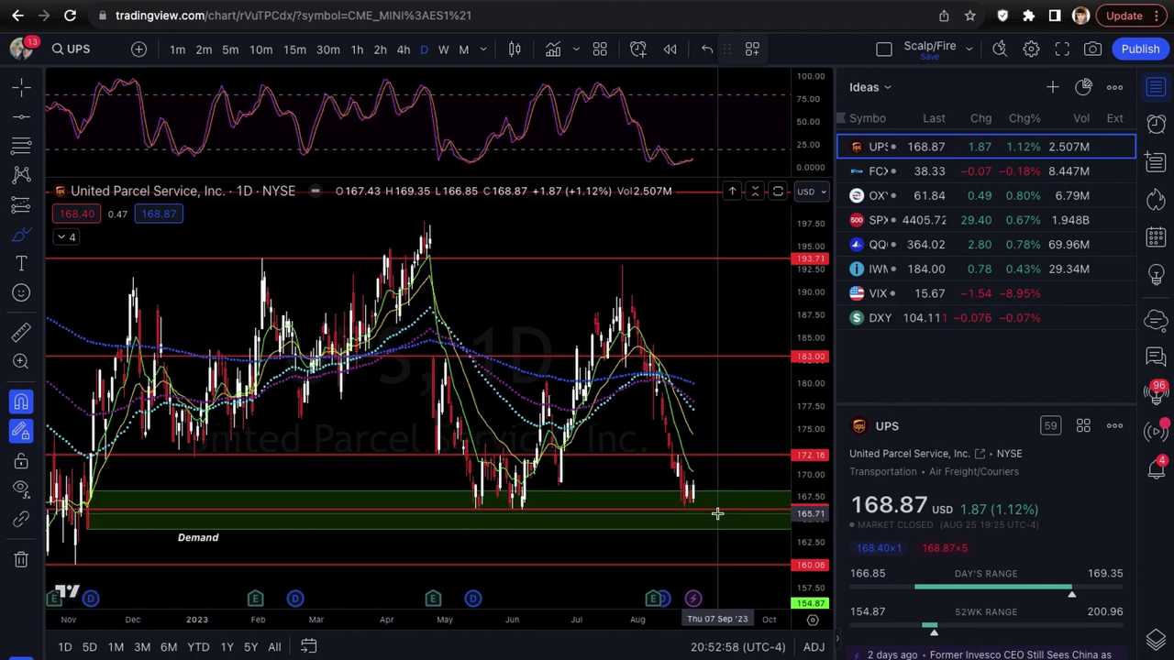
{"action": "scroll", "coordinate": [717, 514], "scroll_direction": "down", "scroll_amount": 1}
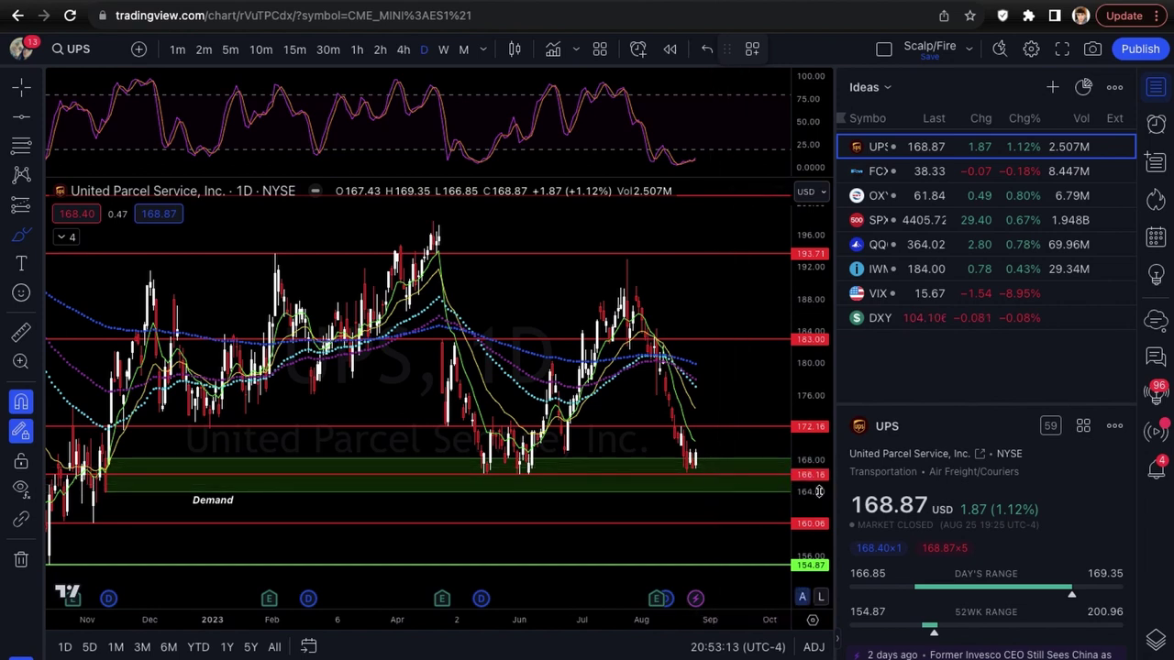
{"action": "scroll", "coordinate": [704, 423], "scroll_direction": "up", "scroll_amount": 3}
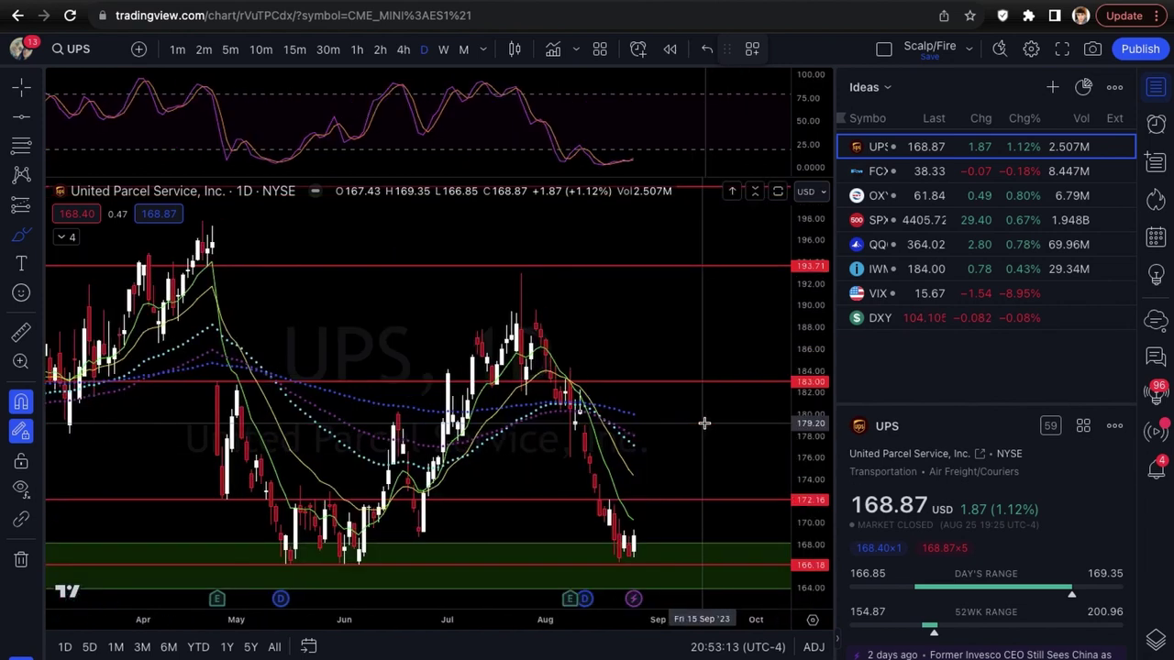
{"action": "scroll", "coordinate": [704, 423], "scroll_direction": "up", "scroll_amount": 1}
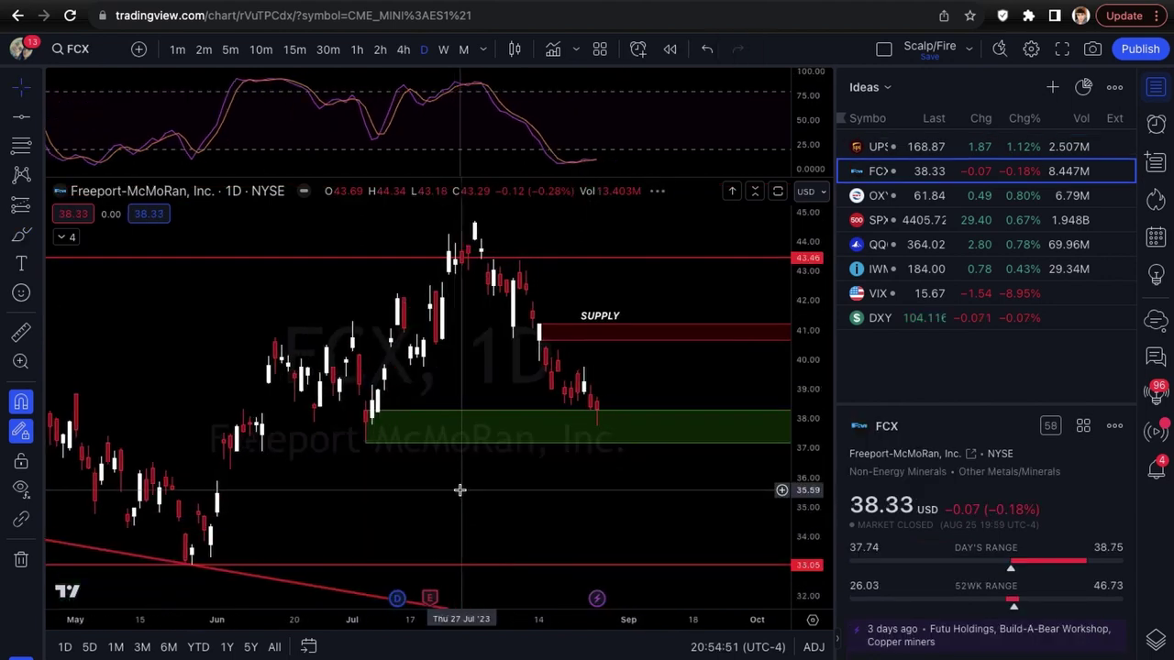
{"action": "scroll", "coordinate": [459, 491], "scroll_direction": "up", "scroll_amount": 2}
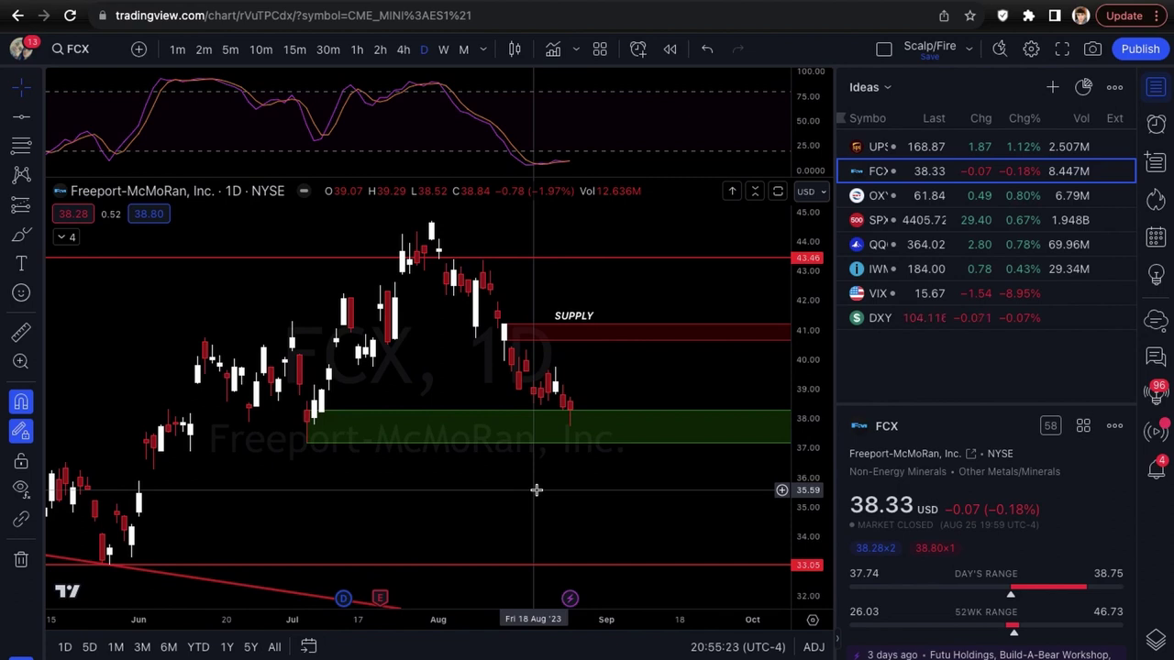
{"action": "scroll", "coordinate": [537, 491], "scroll_direction": "down", "scroll_amount": 1}
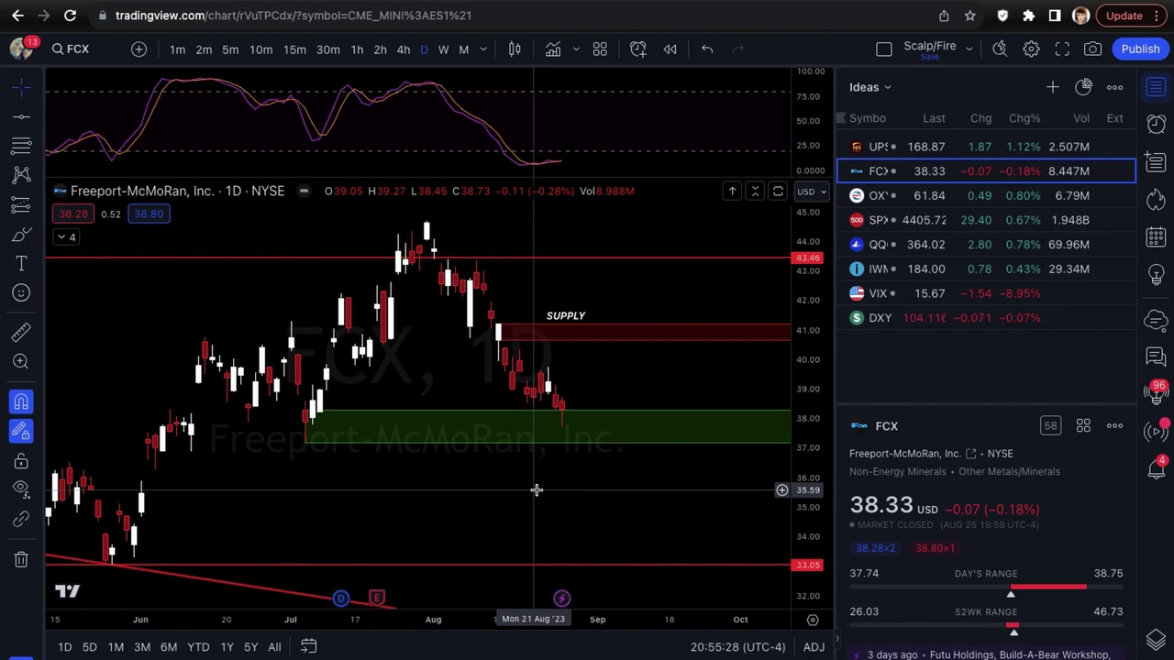
{"action": "scroll", "coordinate": [536, 491], "scroll_direction": "down", "scroll_amount": 1}
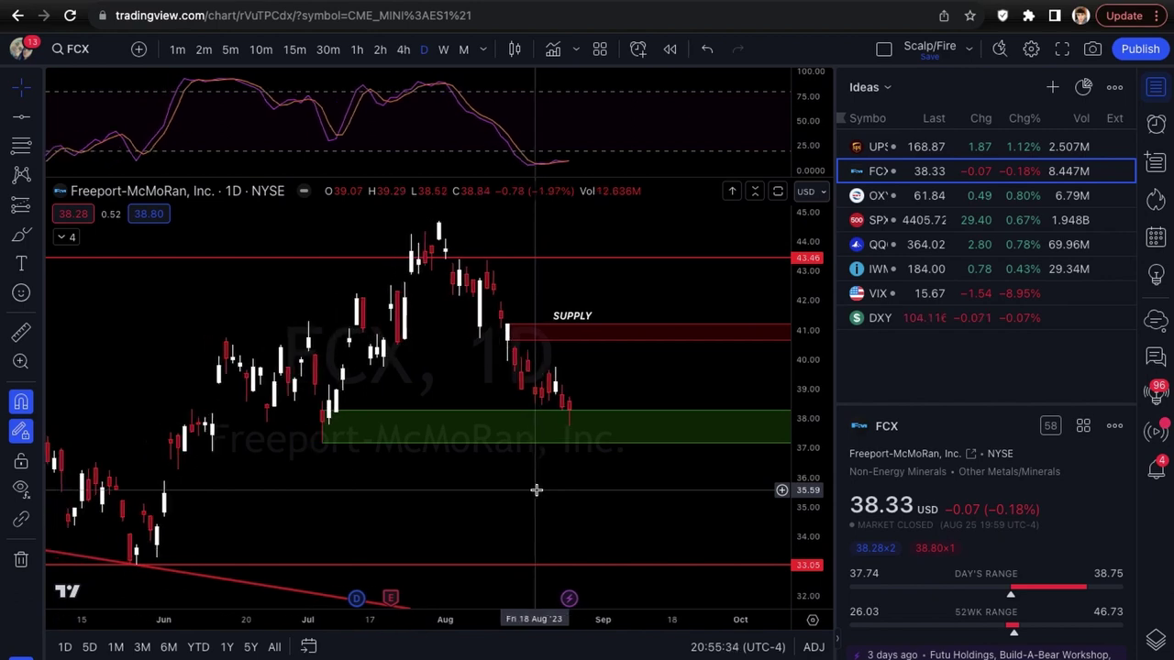
{"action": "scroll", "coordinate": [532, 510], "scroll_direction": "up", "scroll_amount": 1}
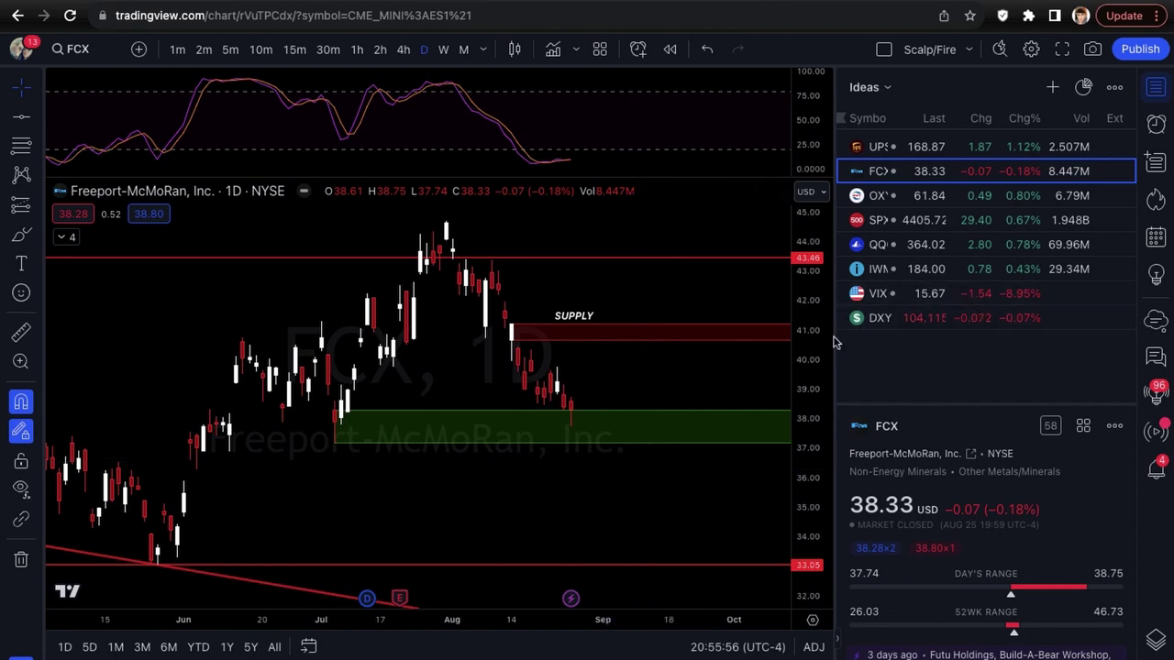
{"action": "scroll", "coordinate": [693, 376], "scroll_direction": "up", "scroll_amount": 1}
{"action": "scroll", "coordinate": [693, 376], "scroll_direction": "up", "scroll_amount": 1}
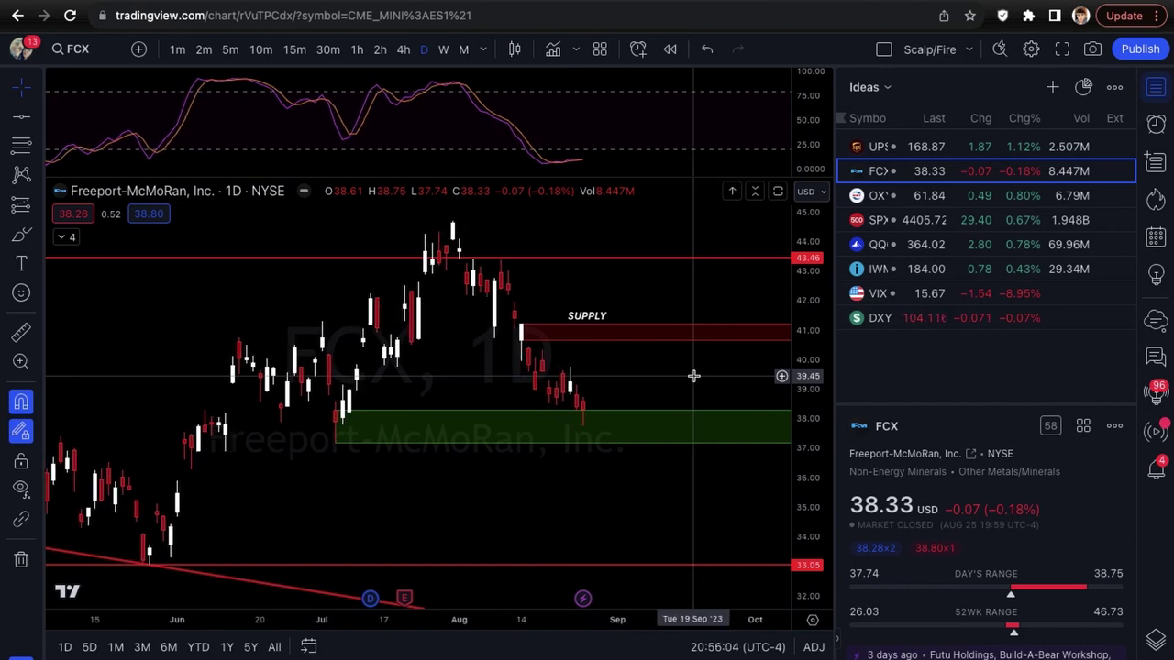
{"action": "scroll", "coordinate": [693, 376], "scroll_direction": "up", "scroll_amount": 3}
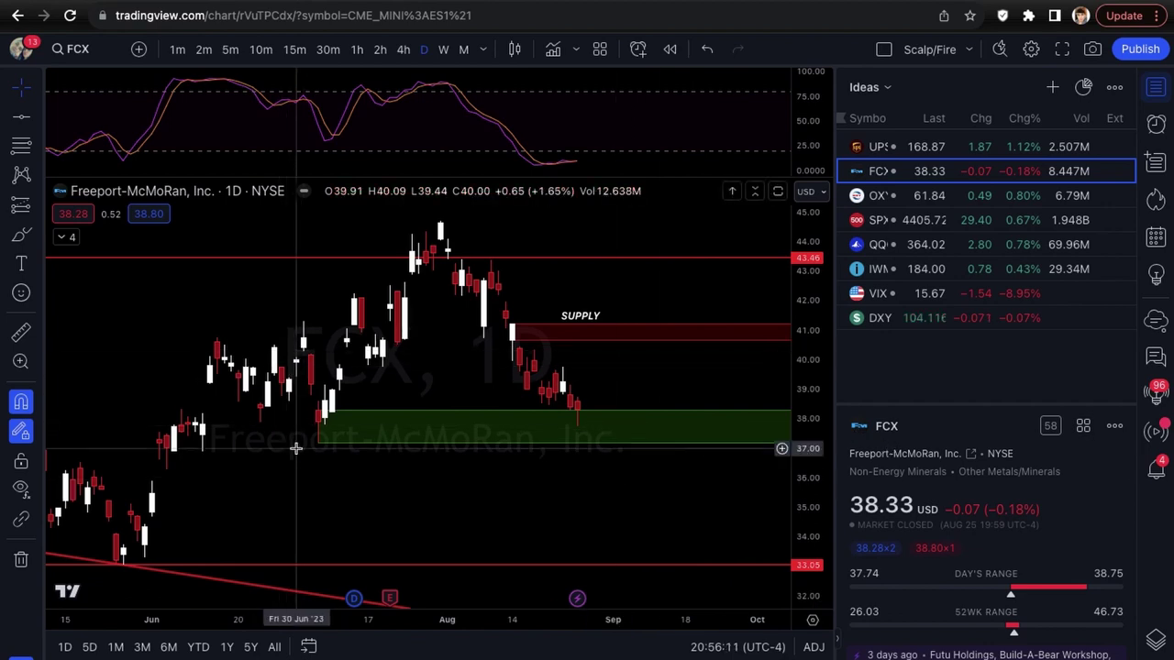
{"action": "scroll", "coordinate": [295, 448], "scroll_direction": "down", "scroll_amount": 3}
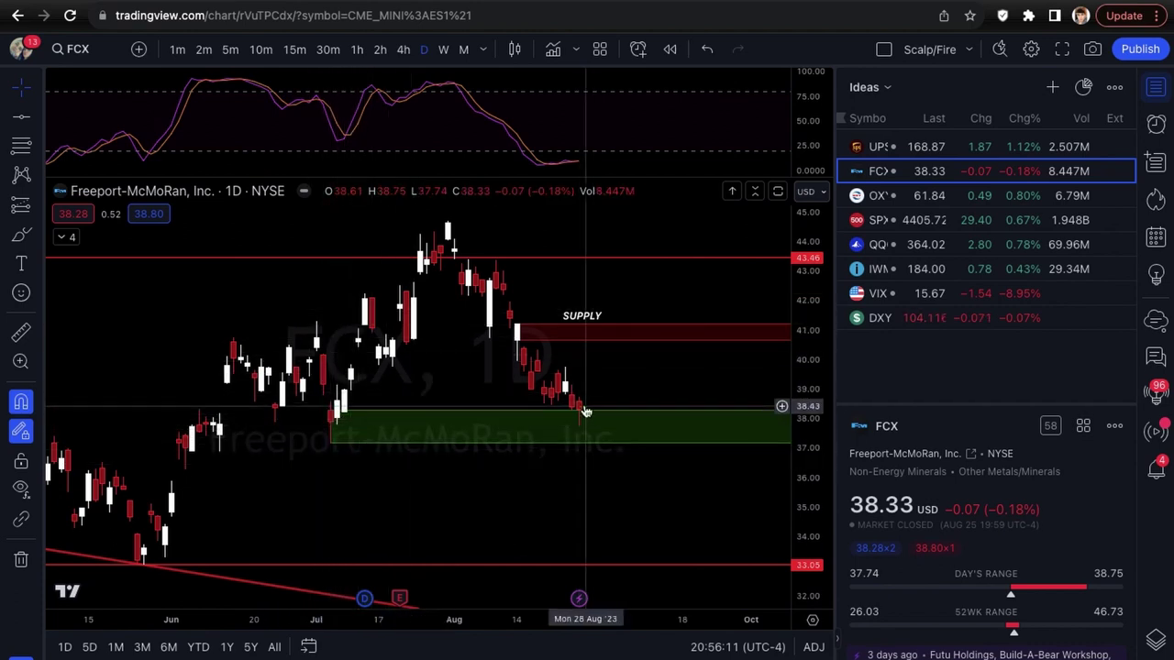
Brush a path on FCX from the latest candles up into the SUPPLY zone near 41, then down
{"action": "left_click", "coordinate": [21, 234]}
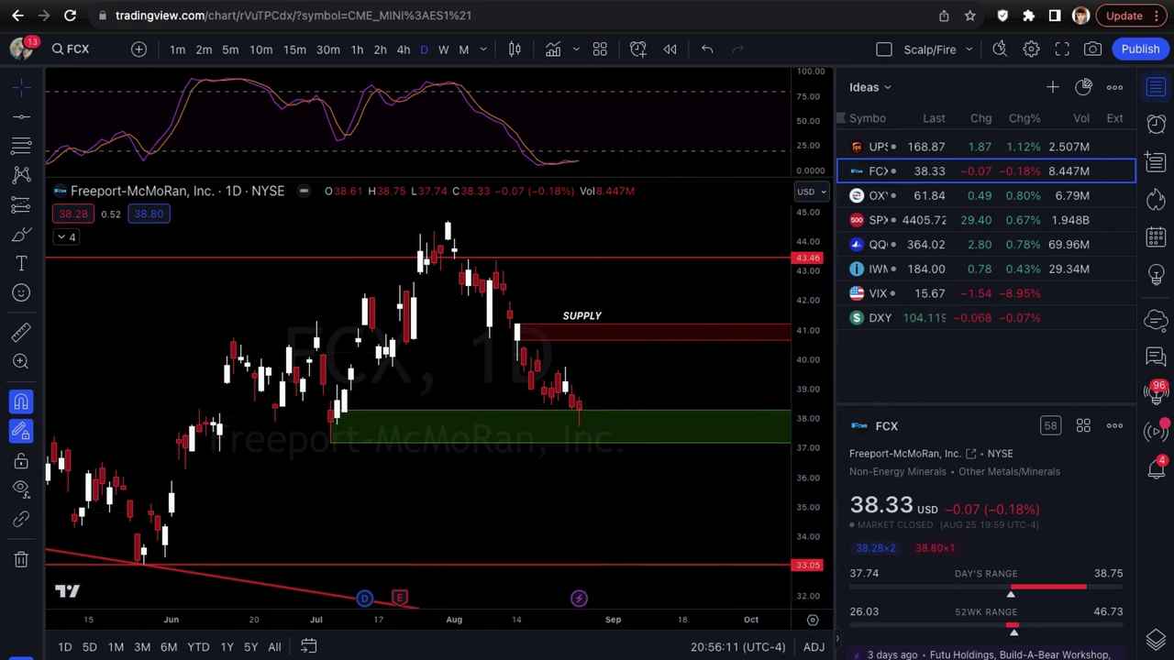
{"action": "mouse_move", "coordinate": [590, 404]}
{"action": "left_mouse_down"}
{"action": "mouse_move", "coordinate": [606, 339]}
{"action": "mouse_move", "coordinate": [627, 355]}
{"action": "left_mouse_up"}
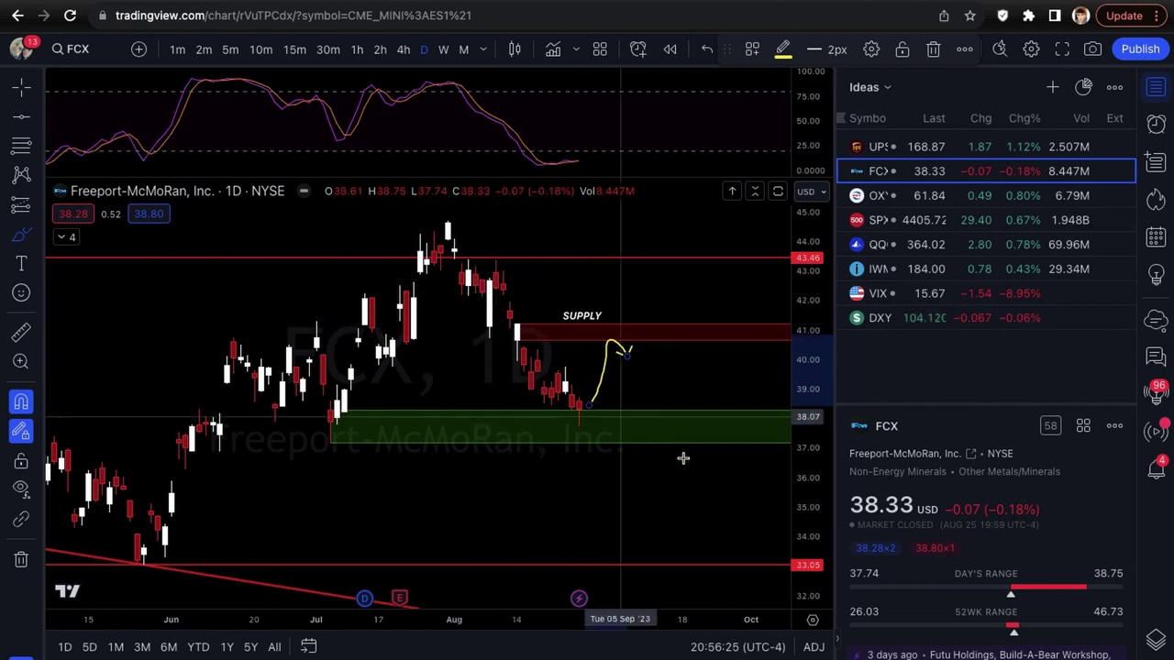
{"action": "left_click", "coordinate": [640, 465]}
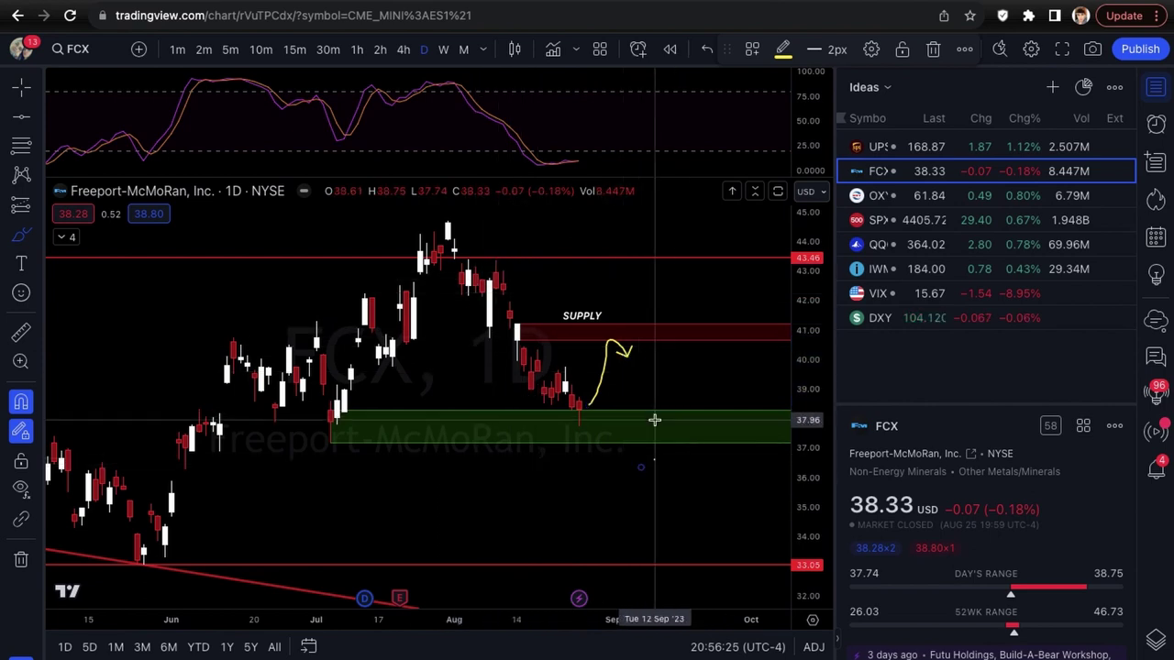
{"action": "scroll", "coordinate": [642, 413], "scroll_direction": "down", "scroll_amount": 2}
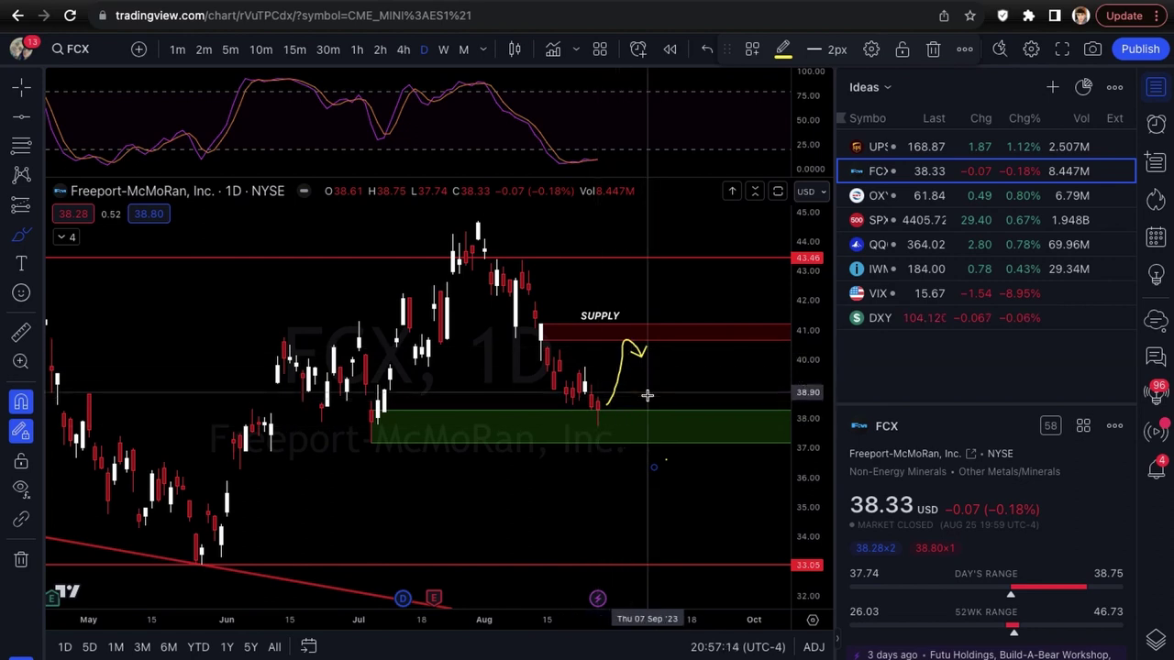
{"action": "scroll", "coordinate": [643, 415], "scroll_direction": "down", "scroll_amount": 1}
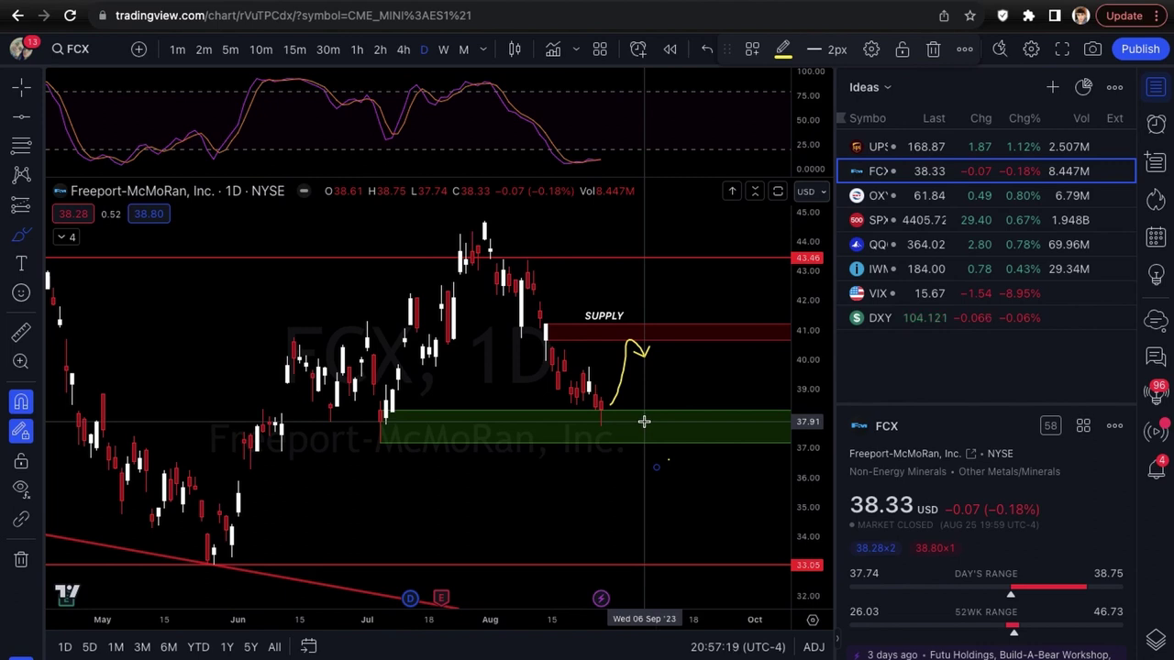
{"action": "scroll", "coordinate": [629, 399], "scroll_direction": "down", "scroll_amount": 1}
{"action": "scroll", "coordinate": [628, 398], "scroll_direction": "down", "scroll_amount": 1}
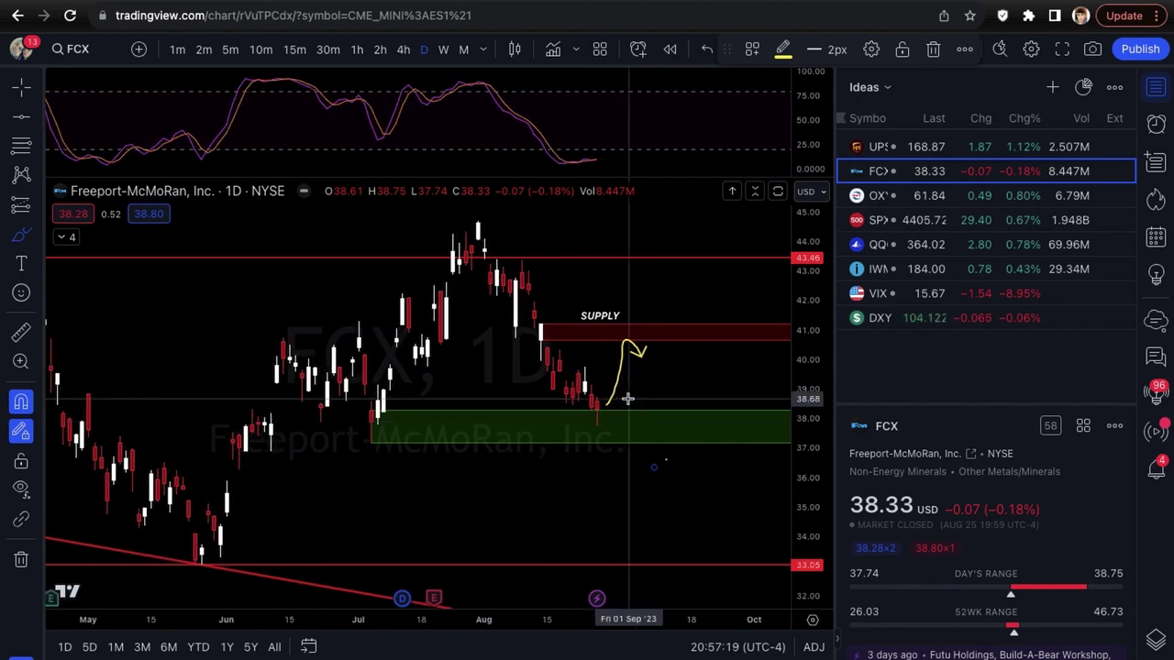
Switch the pointer back to the plain crosshair mode
{"action": "left_click", "coordinate": [38, 89]}
{"action": "left_click", "coordinate": [101, 89]}
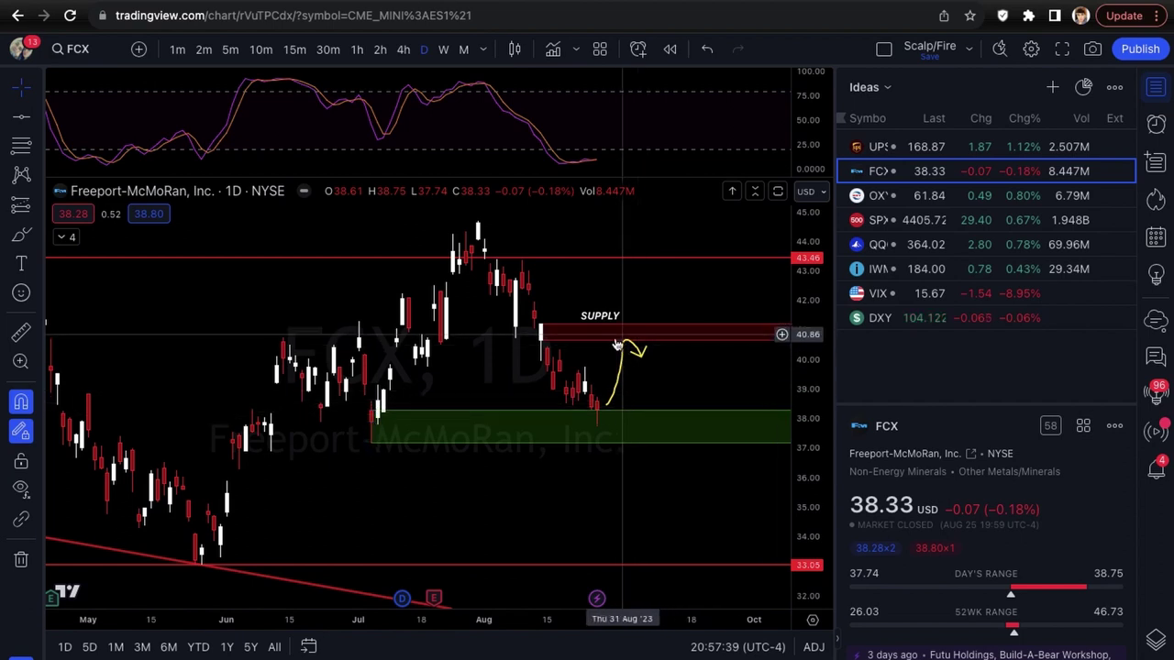
{"action": "scroll", "coordinate": [647, 409], "scroll_direction": "up", "scroll_amount": 2}
{"action": "scroll", "coordinate": [649, 408], "scroll_direction": "up", "scroll_amount": 1}
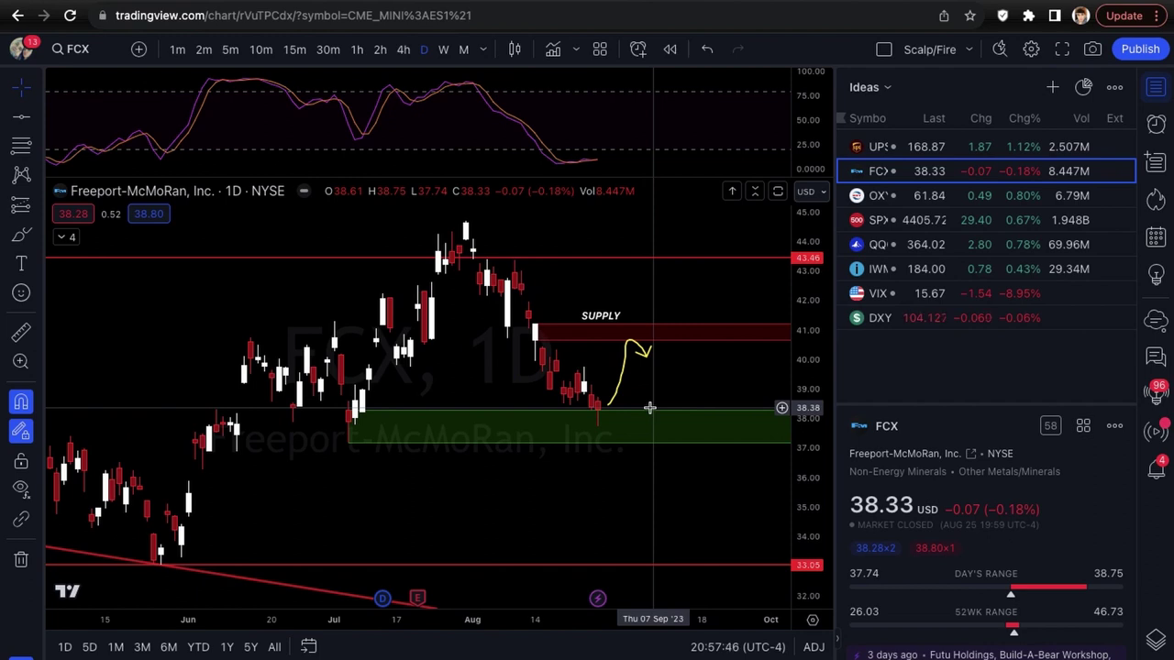
{"action": "scroll", "coordinate": [648, 407], "scroll_direction": "down", "scroll_amount": 2}
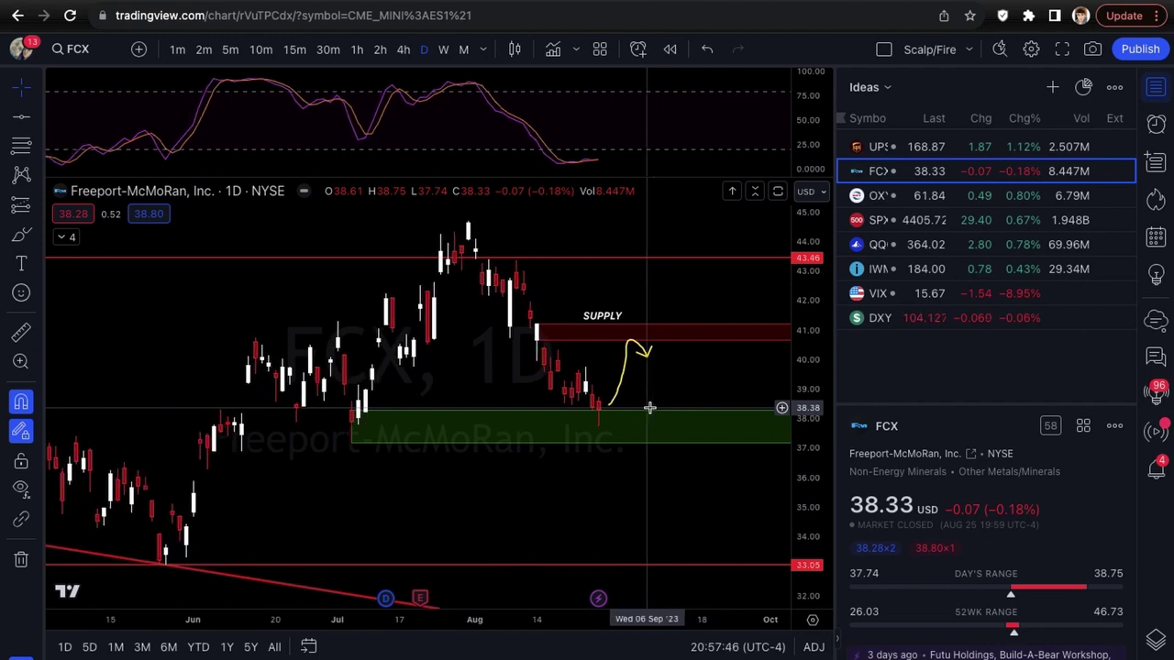
Place trial horizontal lines at 40.75 and 43.79 on FCX, then delete both
{"action": "left_click", "coordinate": [305, 312]}
{"action": "left_click", "coordinate": [302, 246]}
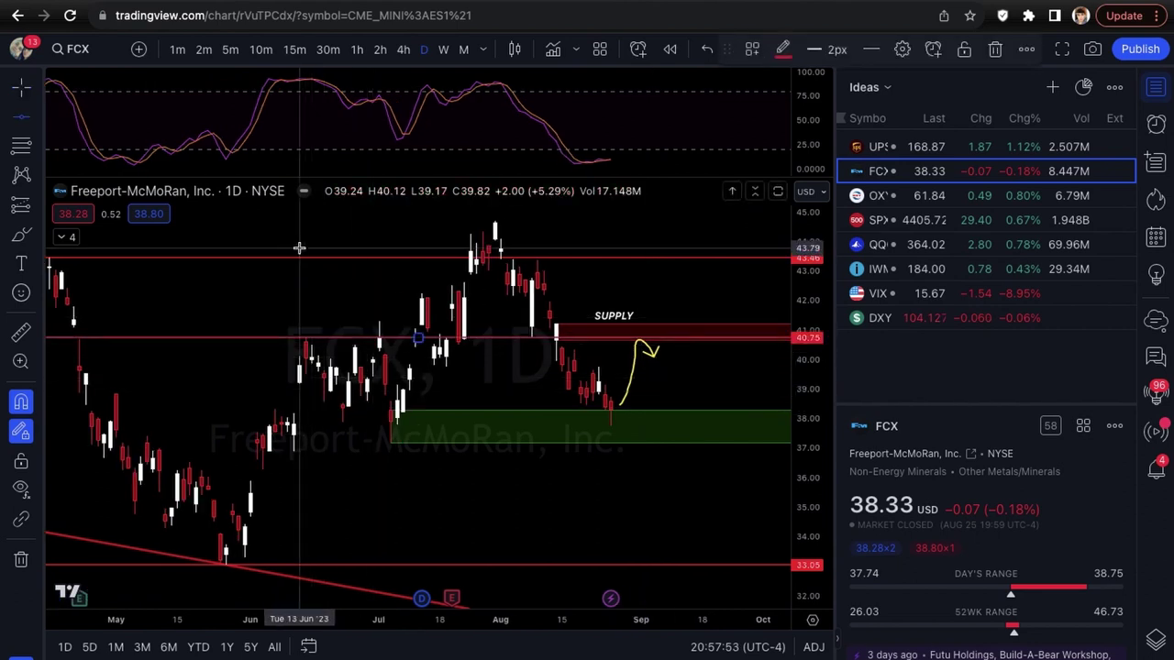
{"action": "key", "text": "Delete"}
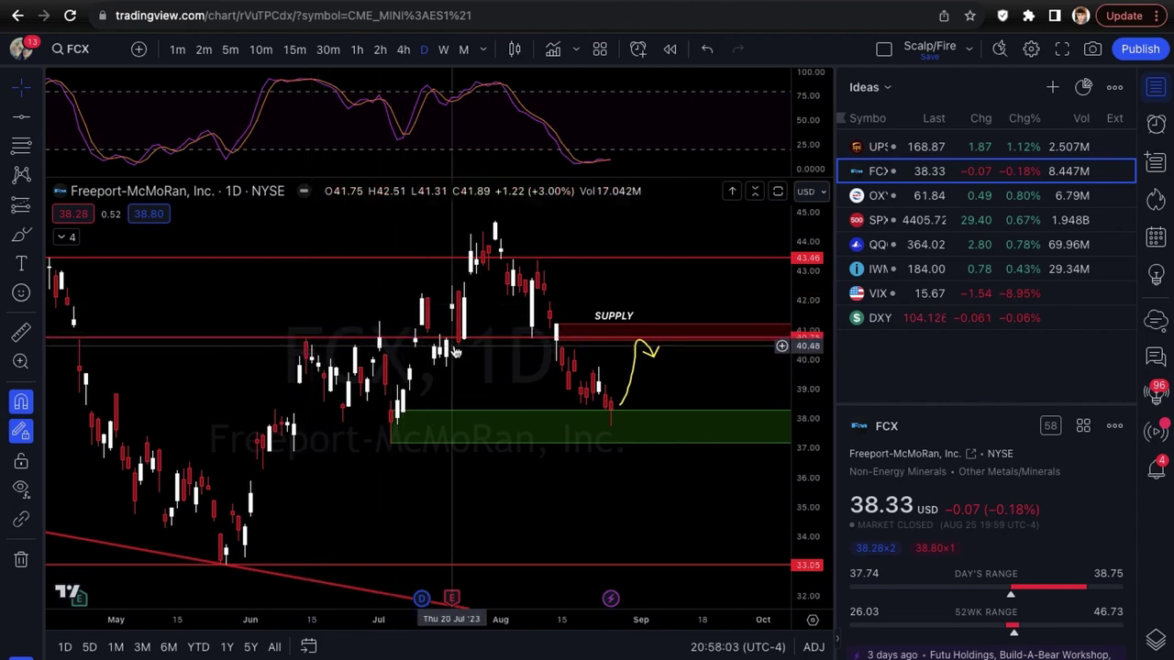
{"action": "left_click", "coordinate": [556, 332]}
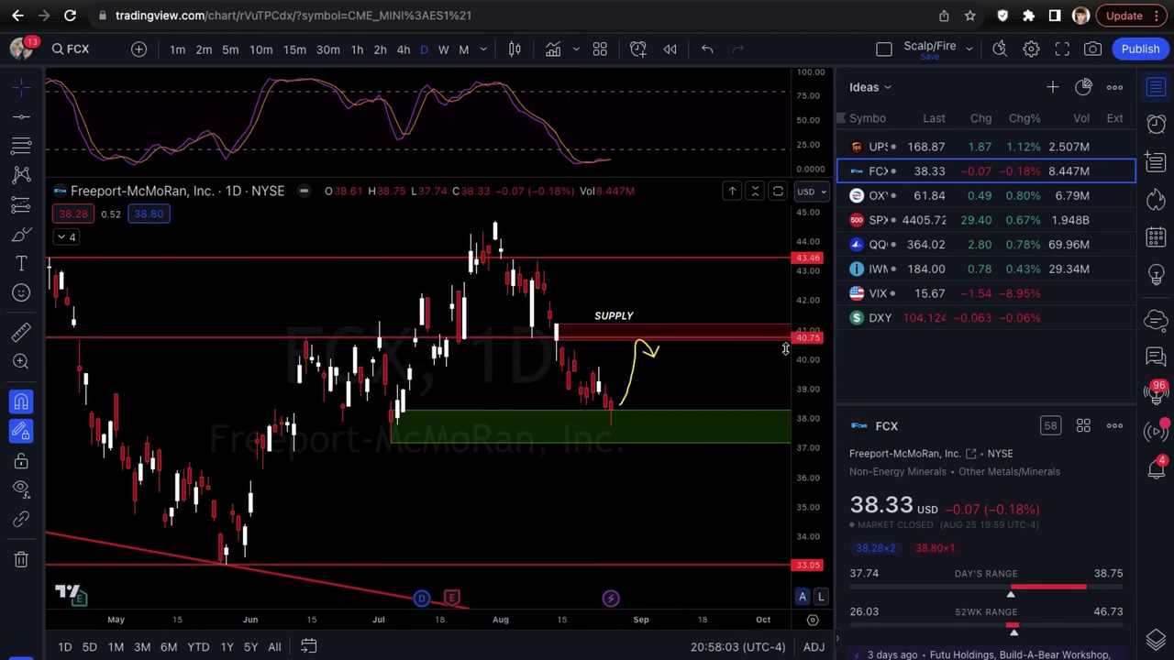
{"action": "left_click", "coordinate": [544, 338]}
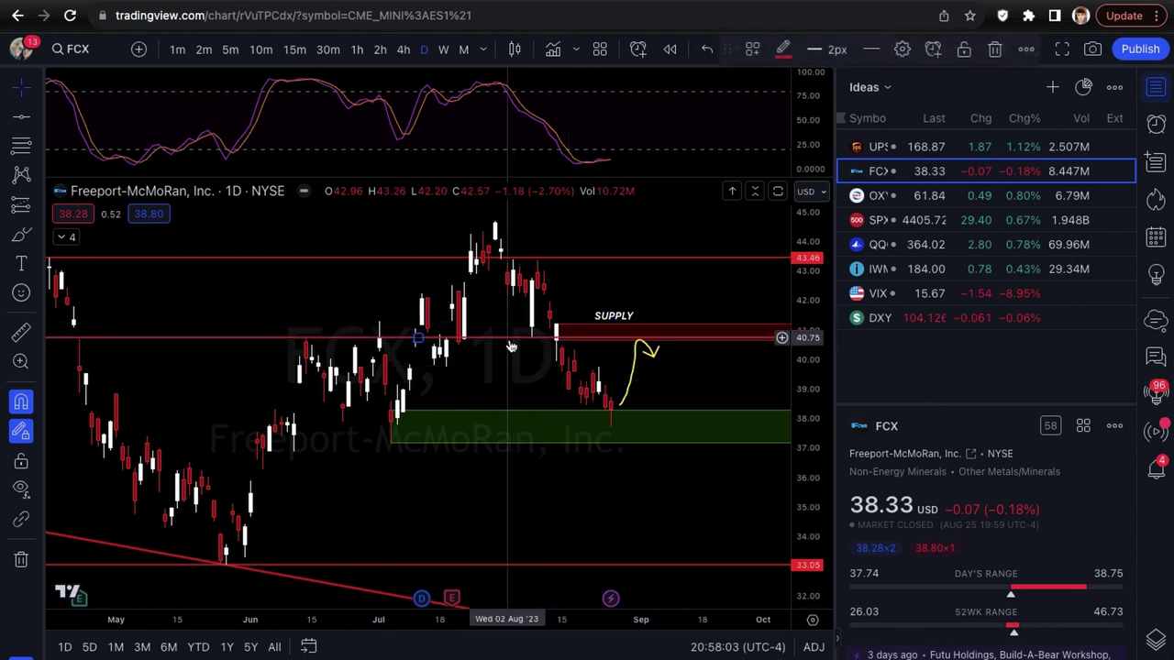
{"action": "key", "text": "Delete"}
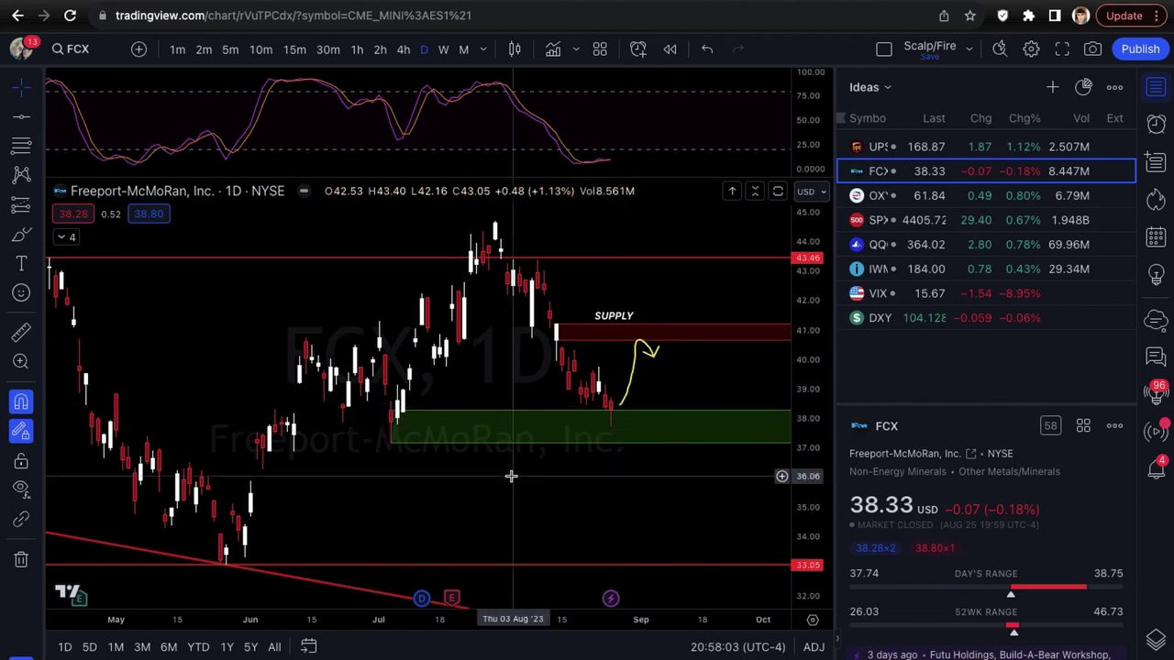
Select and deselect the FCX SUPPLY zone, then move to the next symbol, OXY
{"action": "scroll", "coordinate": [495, 469], "scroll_direction": "down", "scroll_amount": 1}
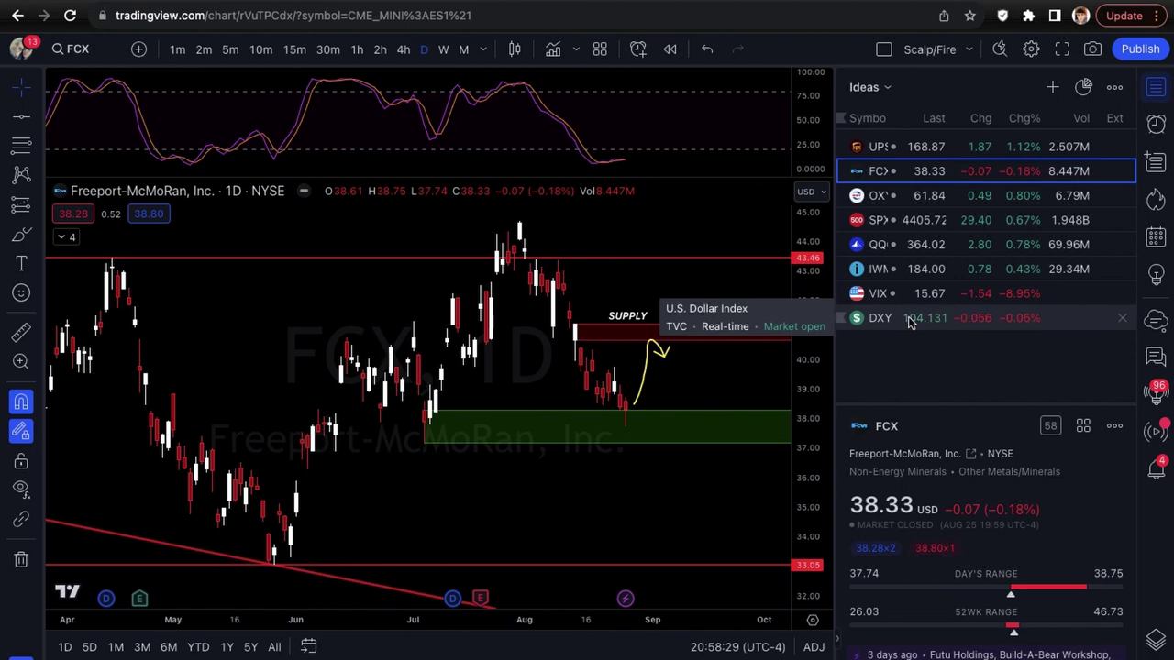
{"action": "scroll", "coordinate": [718, 481], "scroll_direction": "up", "scroll_amount": 1}
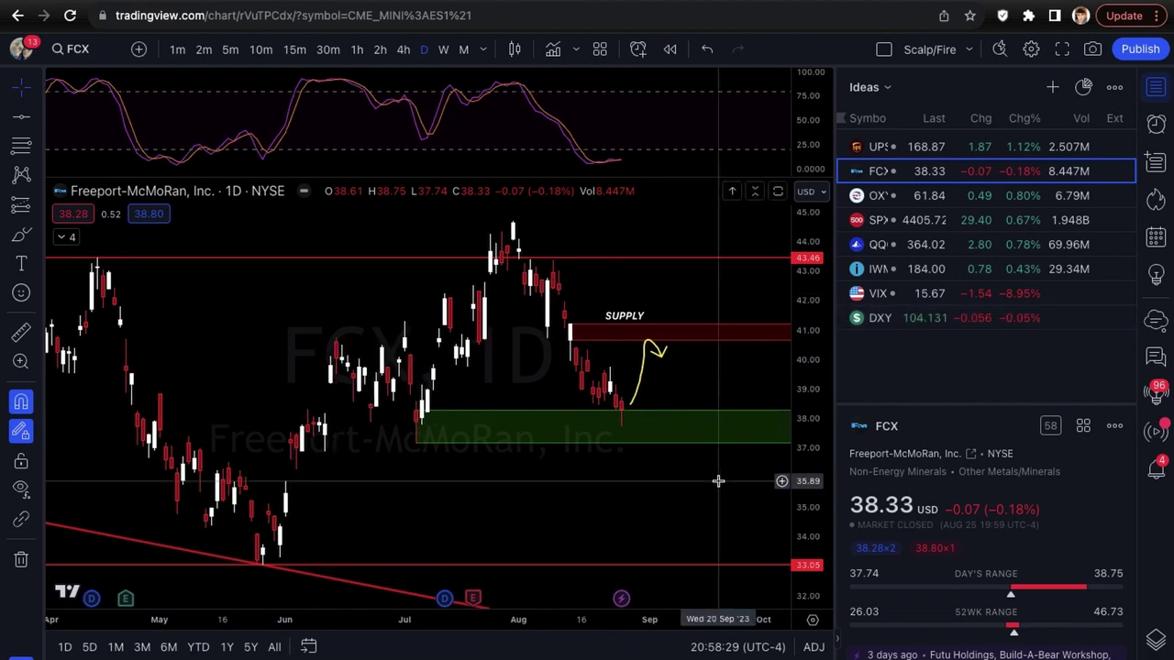
{"action": "scroll", "coordinate": [718, 480], "scroll_direction": "up", "scroll_amount": 2}
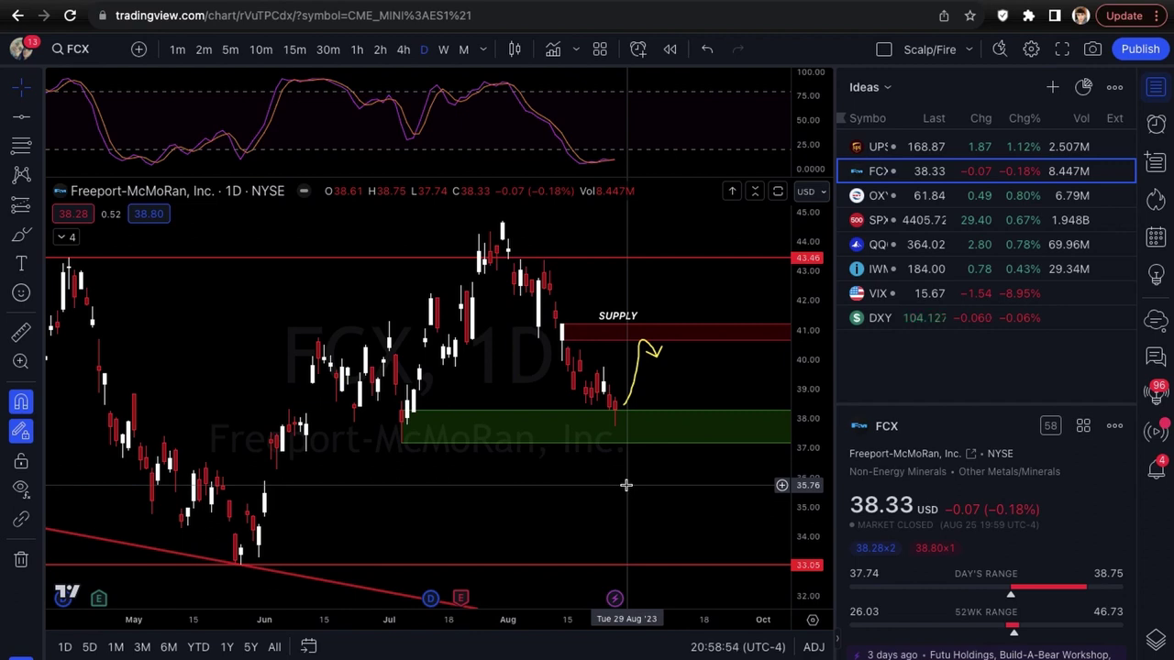
{"action": "scroll", "coordinate": [660, 485], "scroll_direction": "up", "scroll_amount": 2}
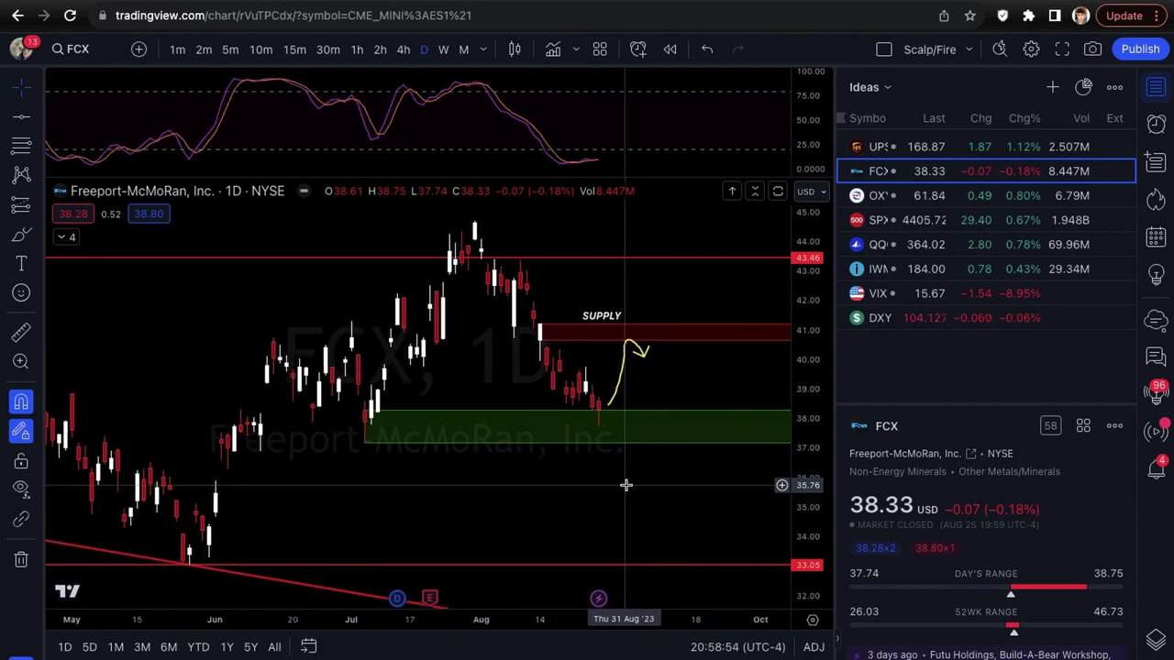
{"action": "left_click", "coordinate": [617, 336]}
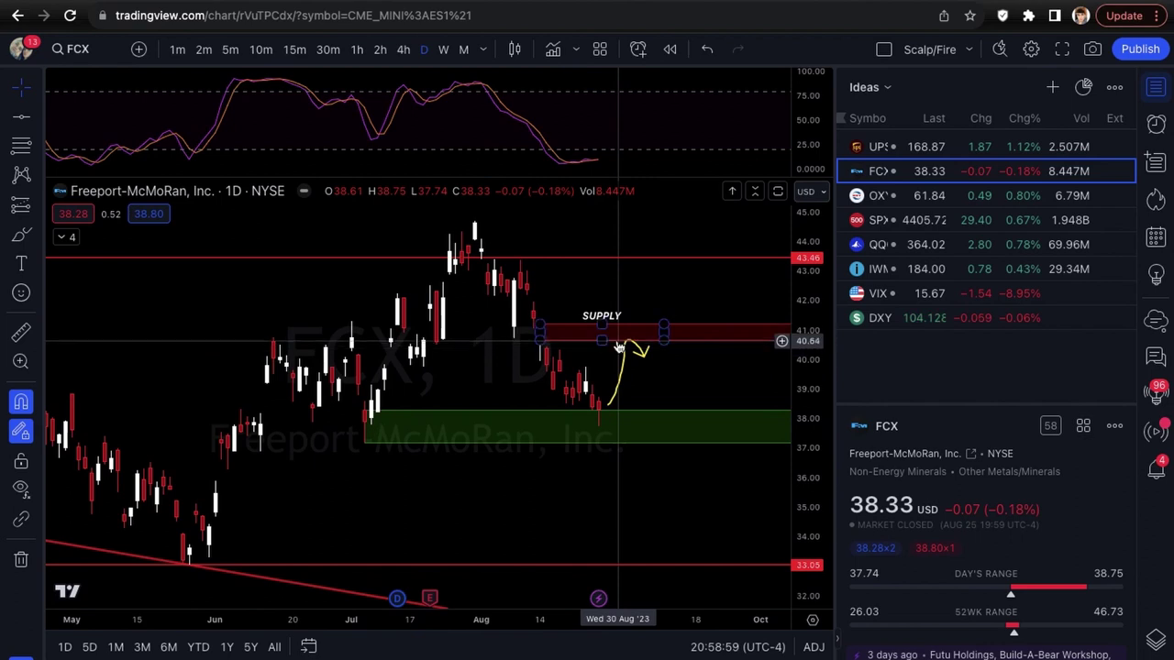
{"action": "left_click", "coordinate": [642, 358]}
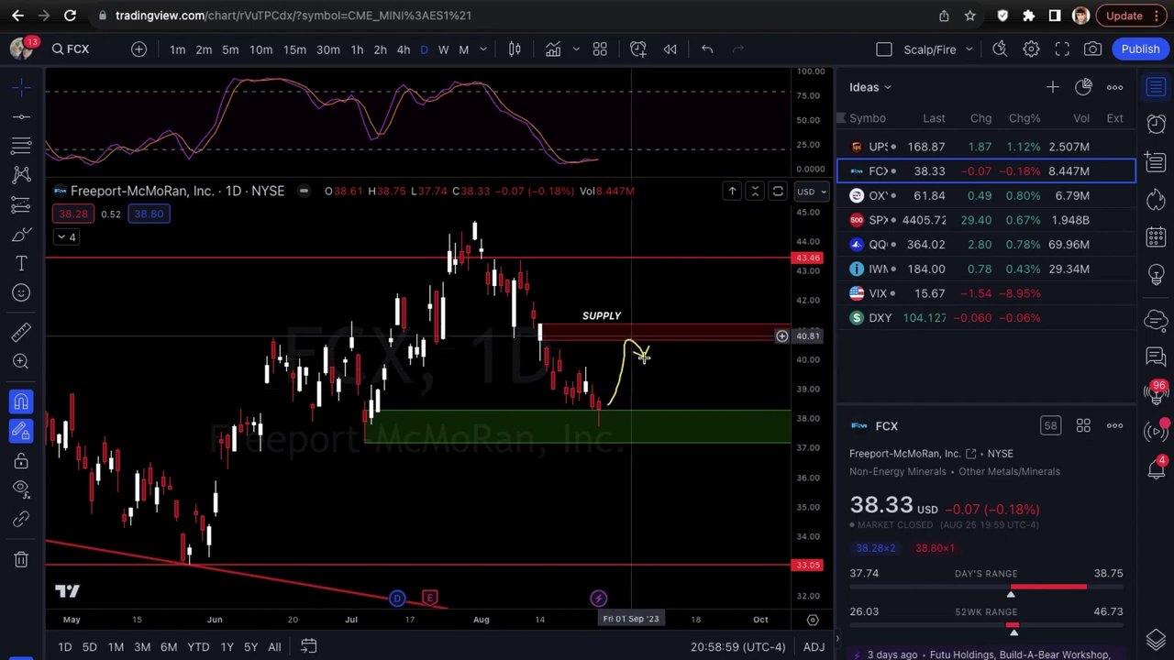
{"action": "left_click", "coordinate": [624, 340]}
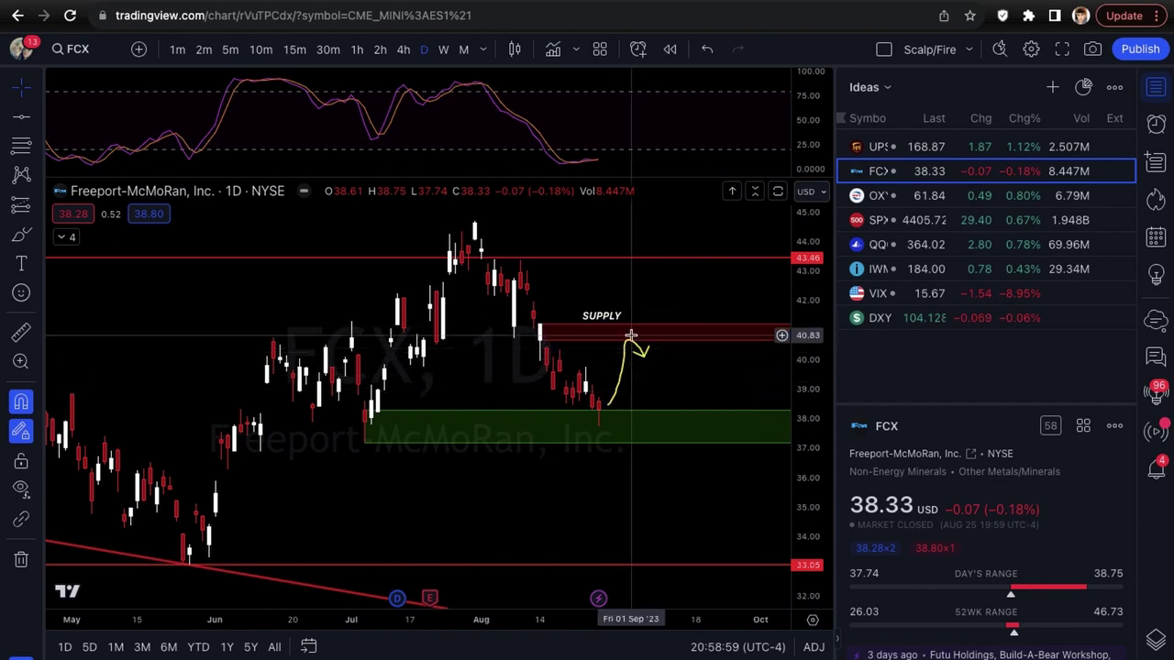
{"action": "left_click", "coordinate": [646, 393]}
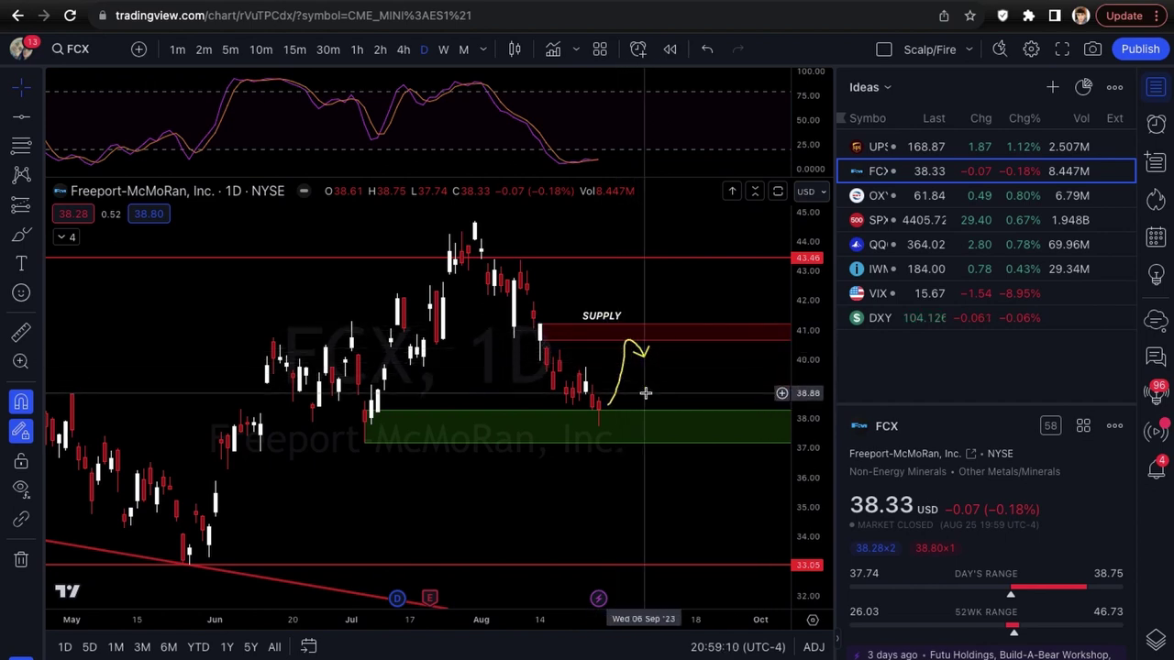
{"action": "key", "text": "Down"}
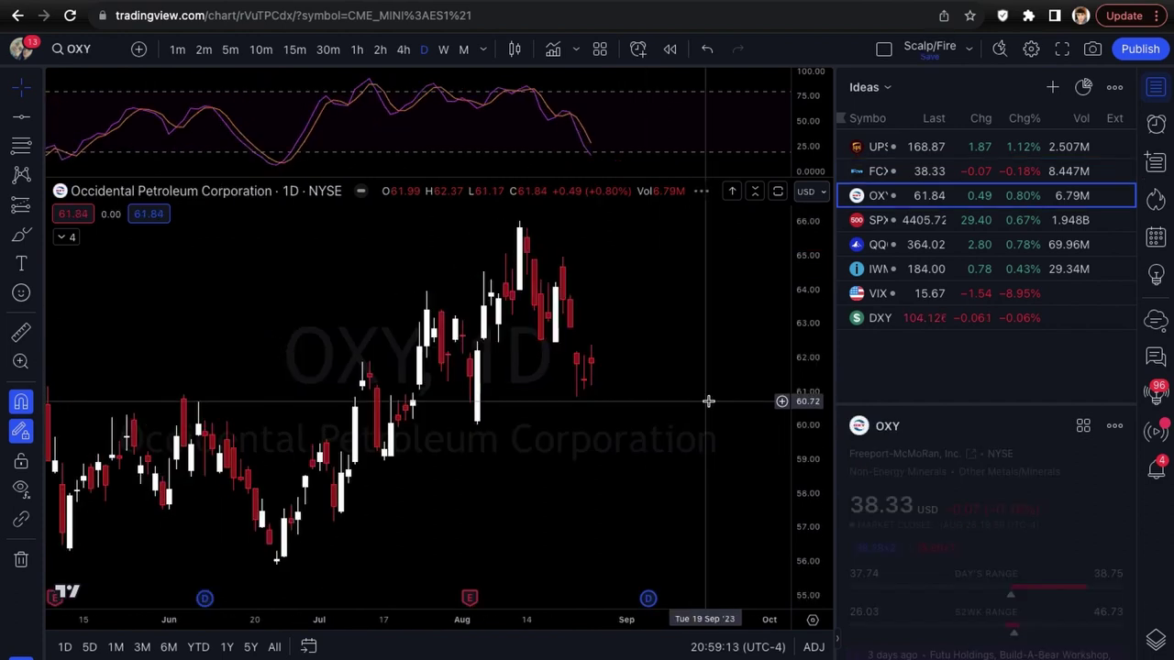
Zoom the OXY chart to frame price at 61.84 between the 65 supply zone and 56.31
{"action": "scroll", "coordinate": [708, 401], "scroll_direction": "down", "scroll_amount": 3}
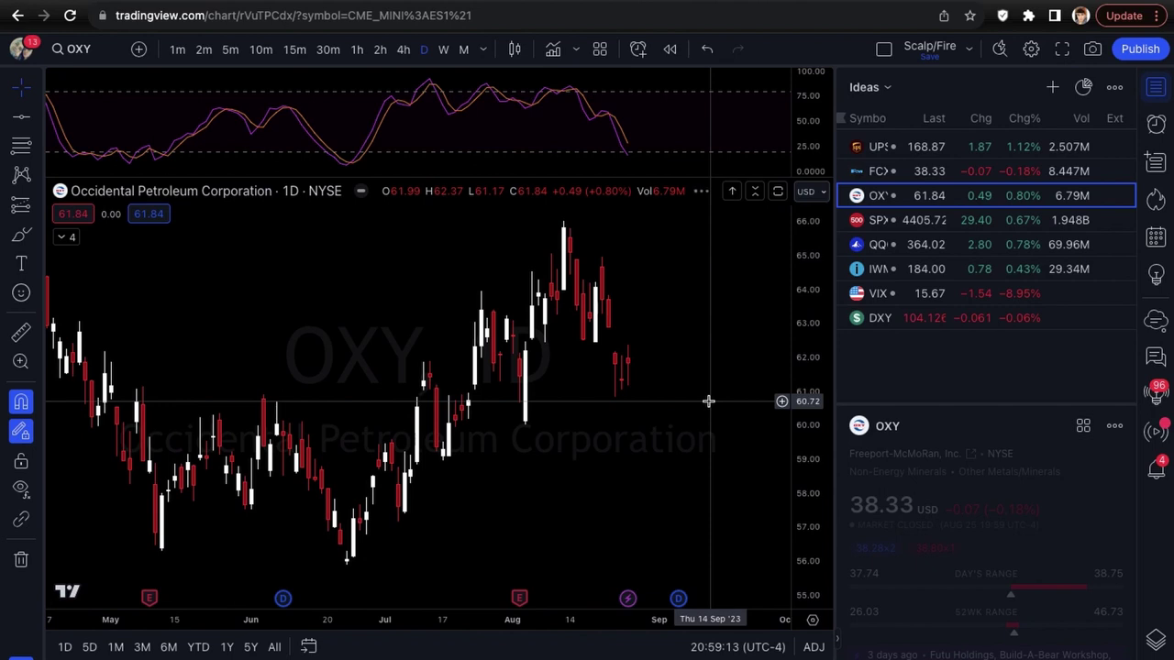
{"action": "scroll", "coordinate": [708, 401], "scroll_direction": "down", "scroll_amount": 2}
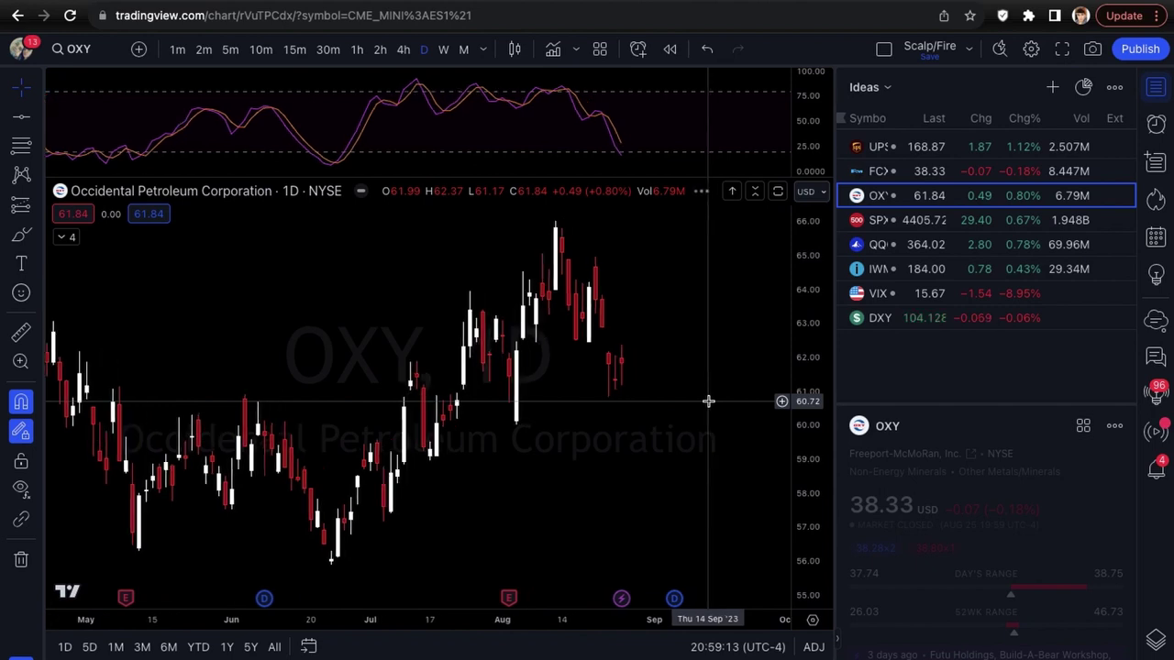
{"action": "scroll", "coordinate": [708, 401], "scroll_direction": "up", "scroll_amount": 3}
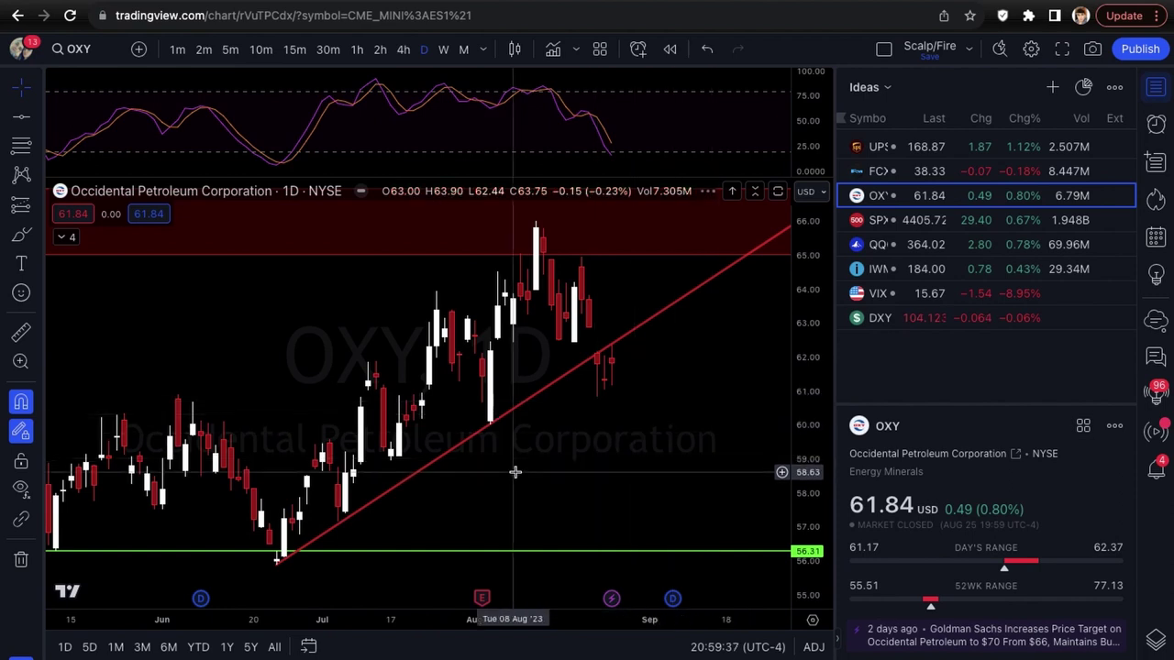
{"action": "scroll", "coordinate": [515, 473], "scroll_direction": "up", "scroll_amount": 1}
{"action": "scroll", "coordinate": [514, 472], "scroll_direction": "up", "scroll_amount": 1}
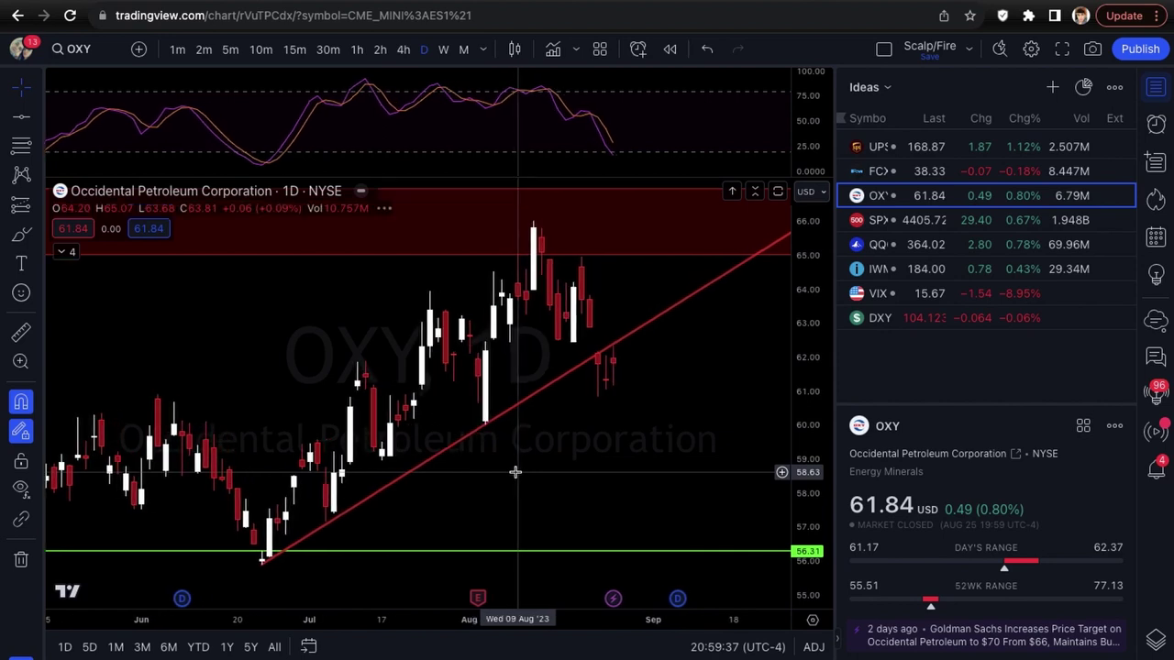
{"action": "scroll", "coordinate": [441, 496], "scroll_direction": "up", "scroll_amount": 1}
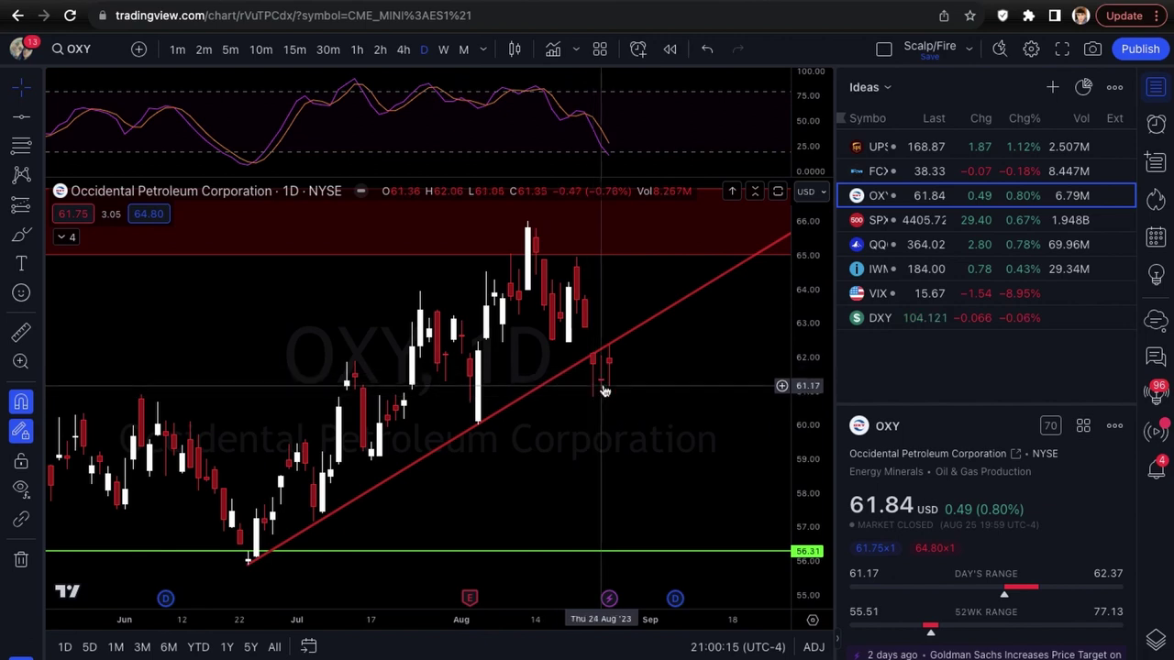
{"action": "scroll", "coordinate": [614, 405], "scroll_direction": "up", "scroll_amount": 1}
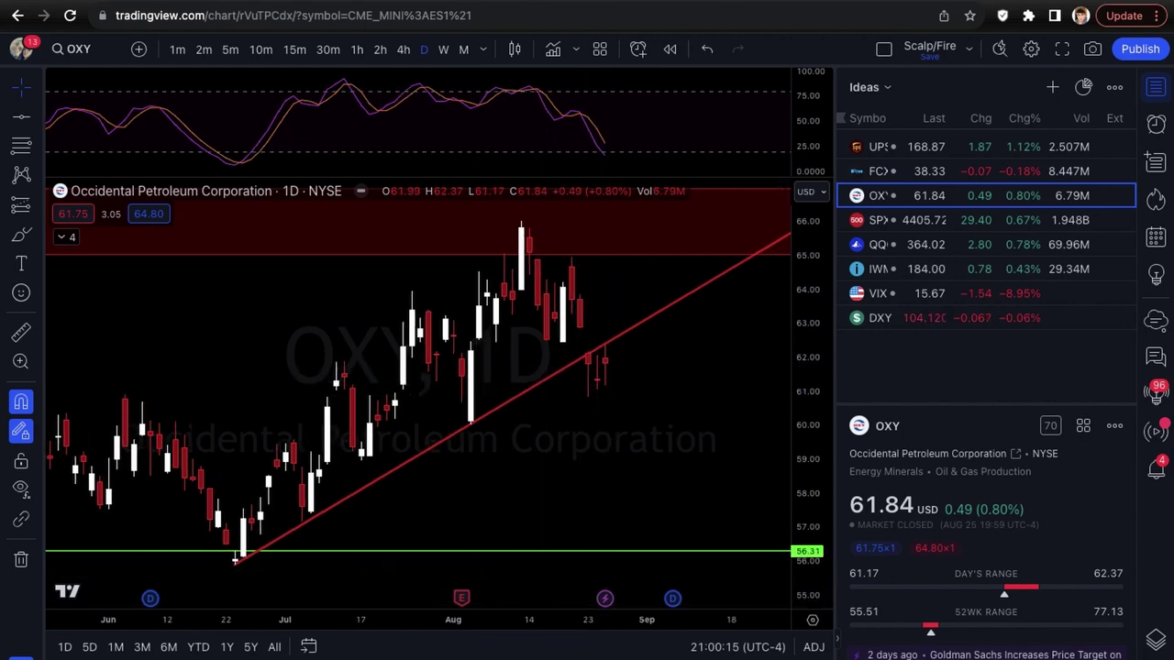
Mark horizontal levels on OXY at 60.03 and 58.97, removing a misplaced 60.02 line
{"action": "left_click", "coordinate": [622, 425]}
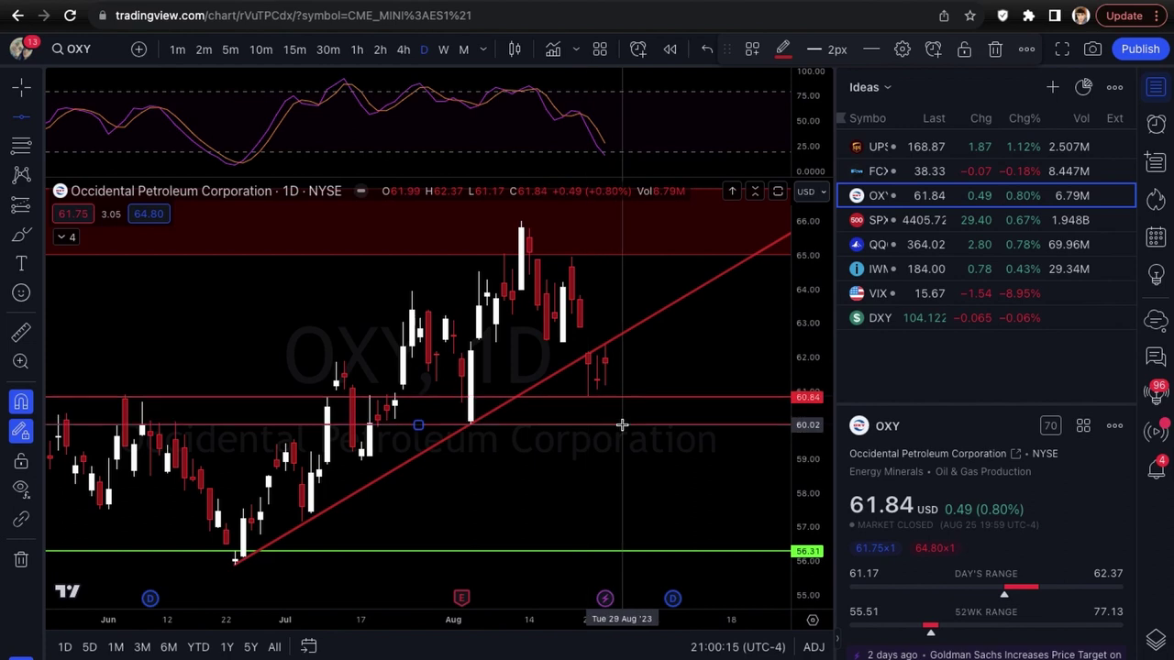
{"action": "key", "text": "Delete"}
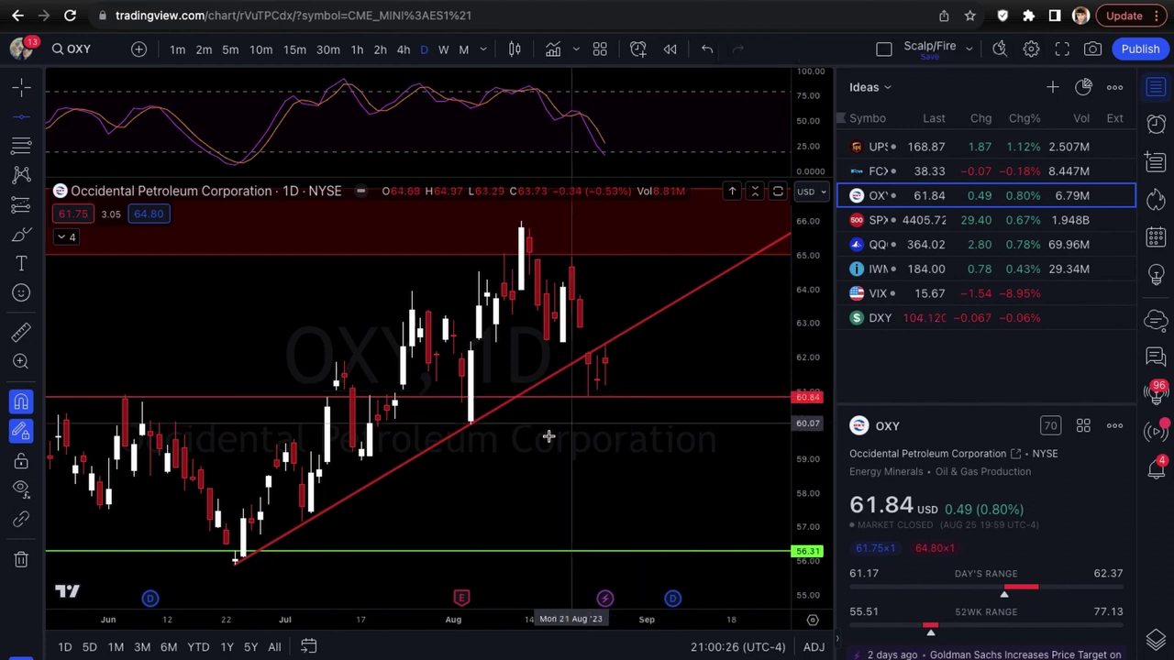
{"action": "left_click", "coordinate": [473, 441]}
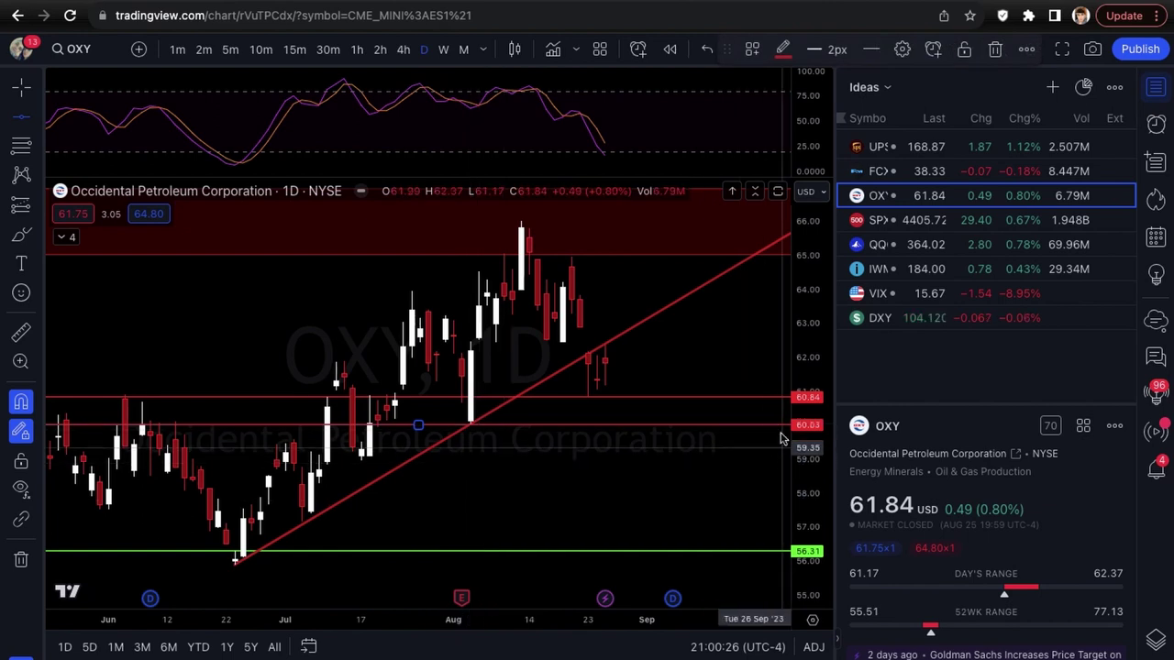
{"action": "left_click", "coordinate": [363, 484]}
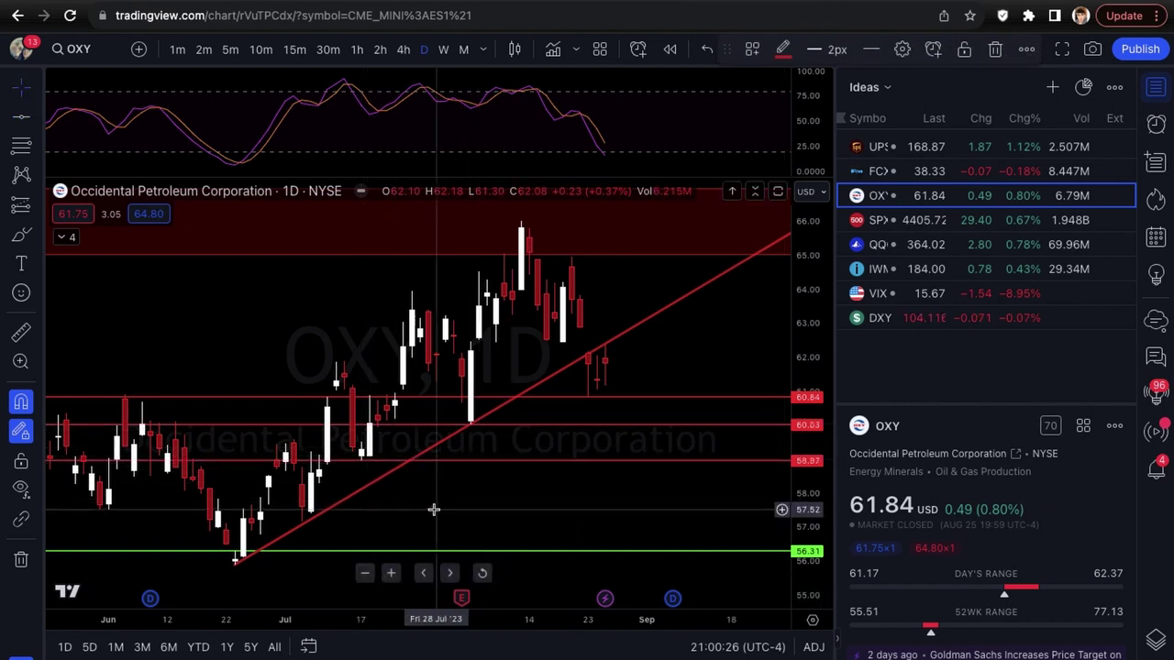
{"action": "left_click", "coordinate": [432, 511]}
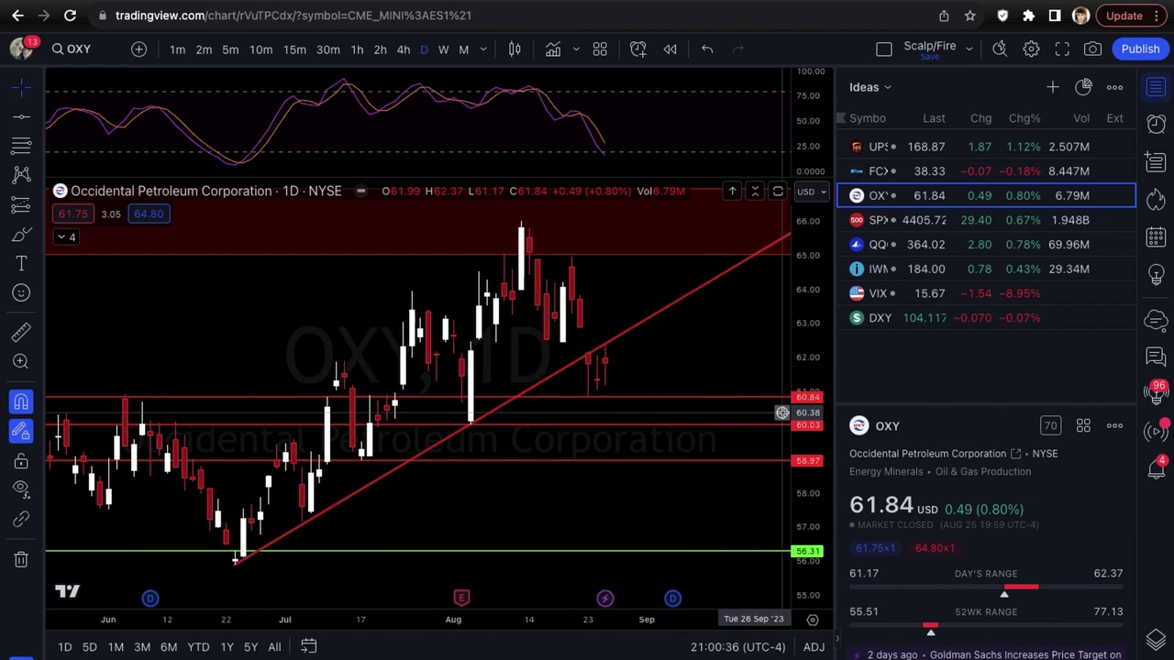
Create an alert named 'breakdown' on the 60.84 horizontal level
{"action": "right_click", "coordinate": [694, 400]}
{"action": "left_click", "coordinate": [771, 285]}
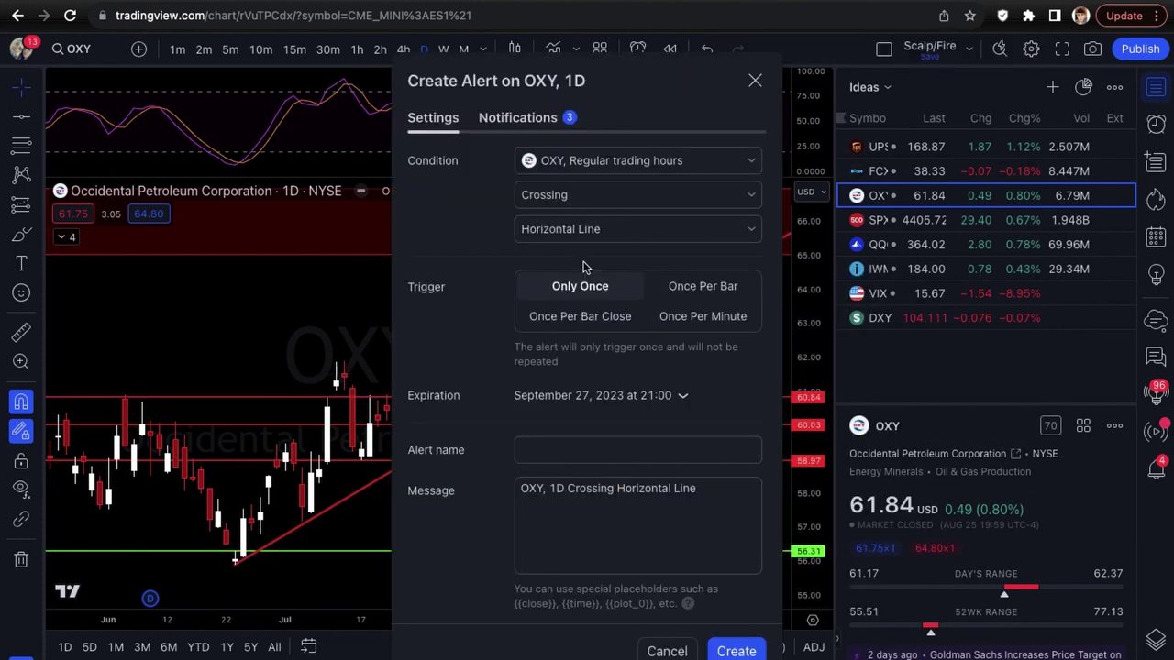
{"action": "left_click", "coordinate": [544, 451]}
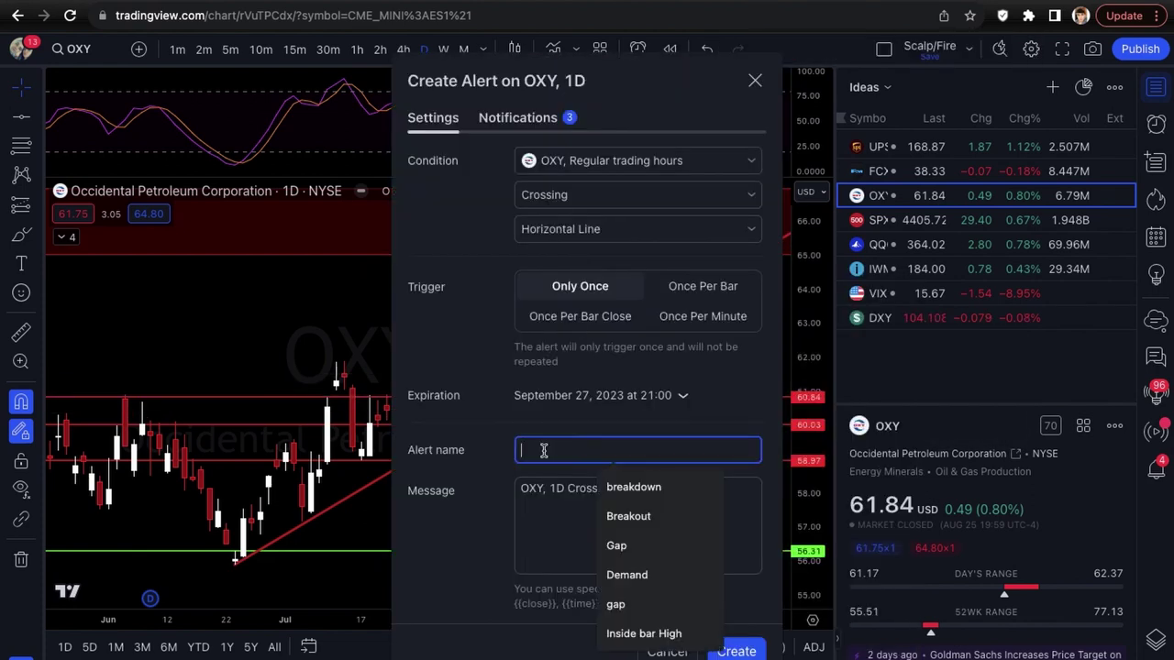
{"action": "left_click", "coordinate": [686, 481]}
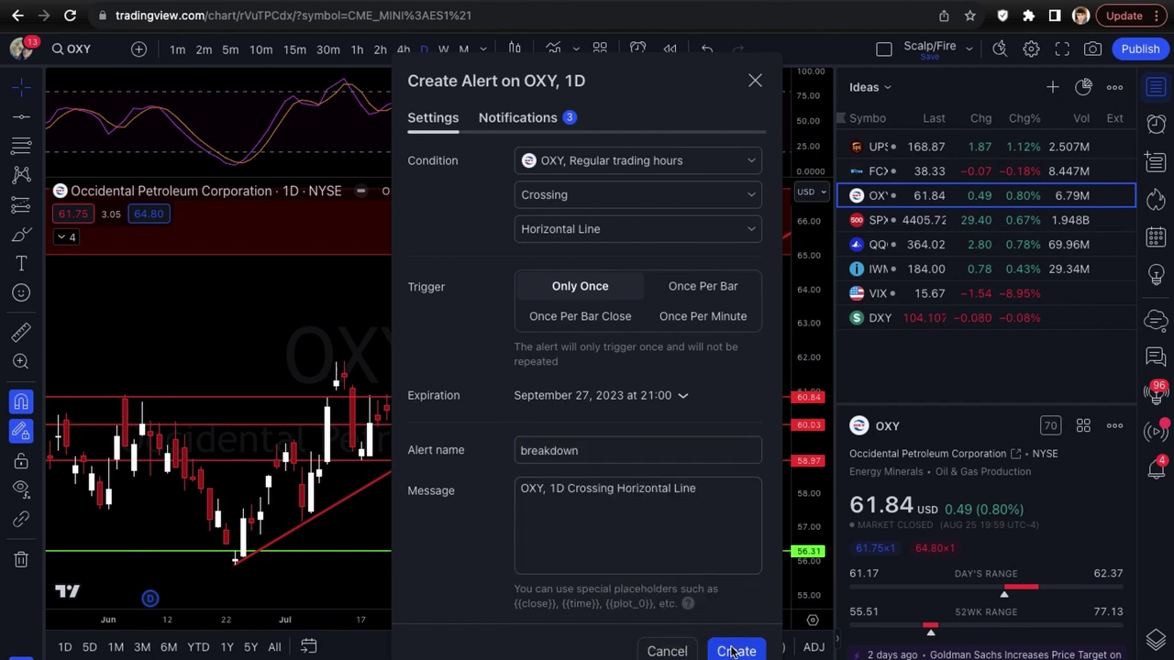
{"action": "left_click", "coordinate": [733, 651]}
{"action": "scroll", "coordinate": [688, 467], "scroll_direction": "up", "scroll_amount": 2}
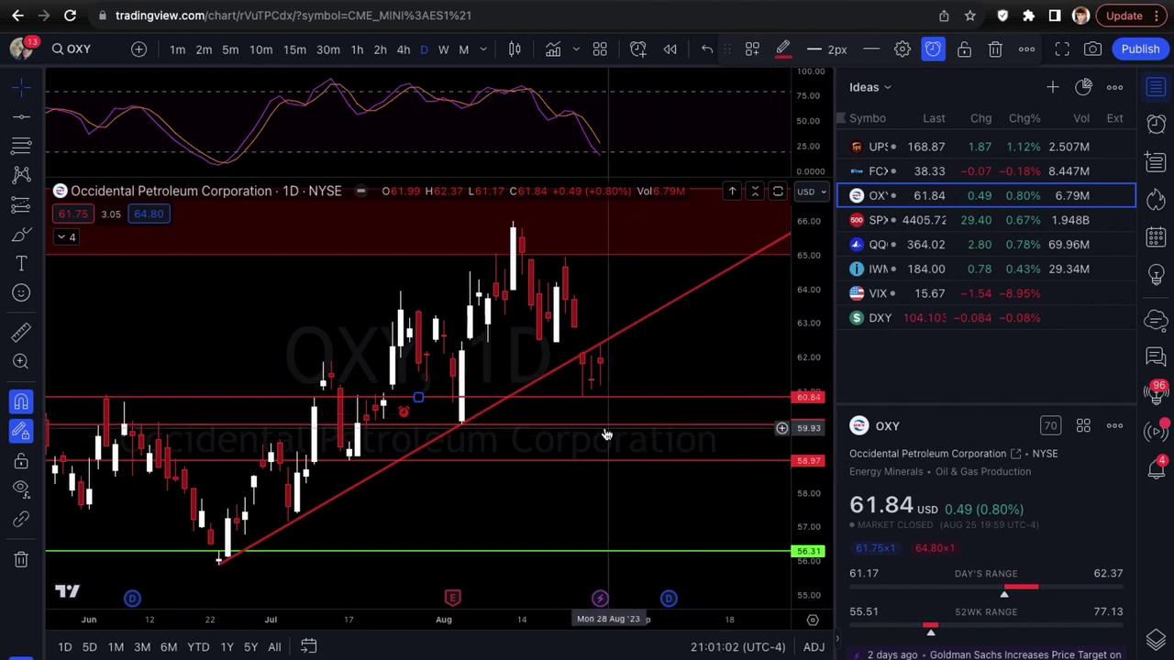
{"action": "key", "text": "alt+h"}
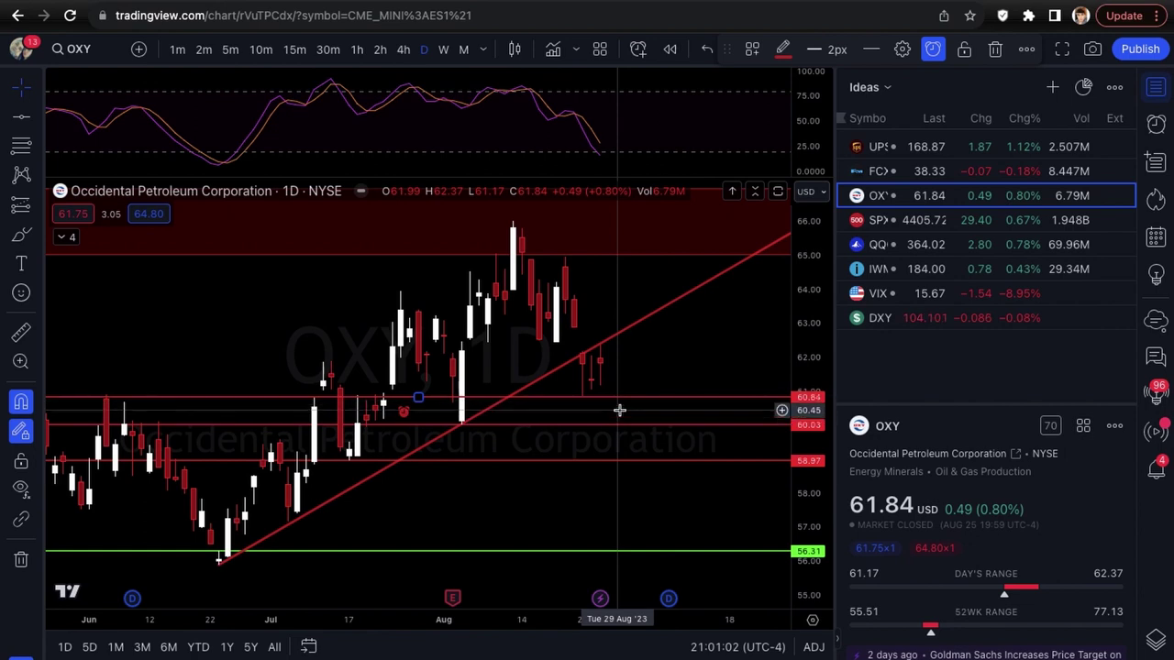
Draw a green zone on OXY from 58.27 down to 57.17, starting at the early-July candle
{"action": "scroll", "coordinate": [633, 431], "scroll_direction": "up", "scroll_amount": 1}
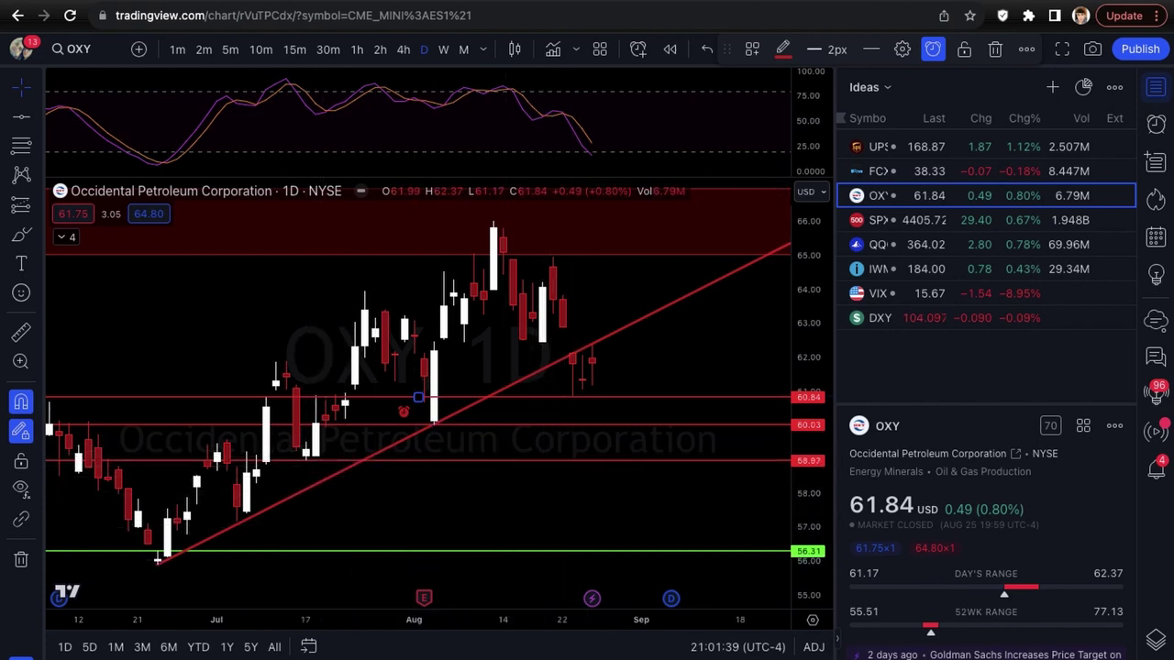
{"action": "key", "text": "alt+shift+r"}
{"action": "left_click", "coordinate": [237, 484]}
{"action": "left_click", "coordinate": [236, 522]}
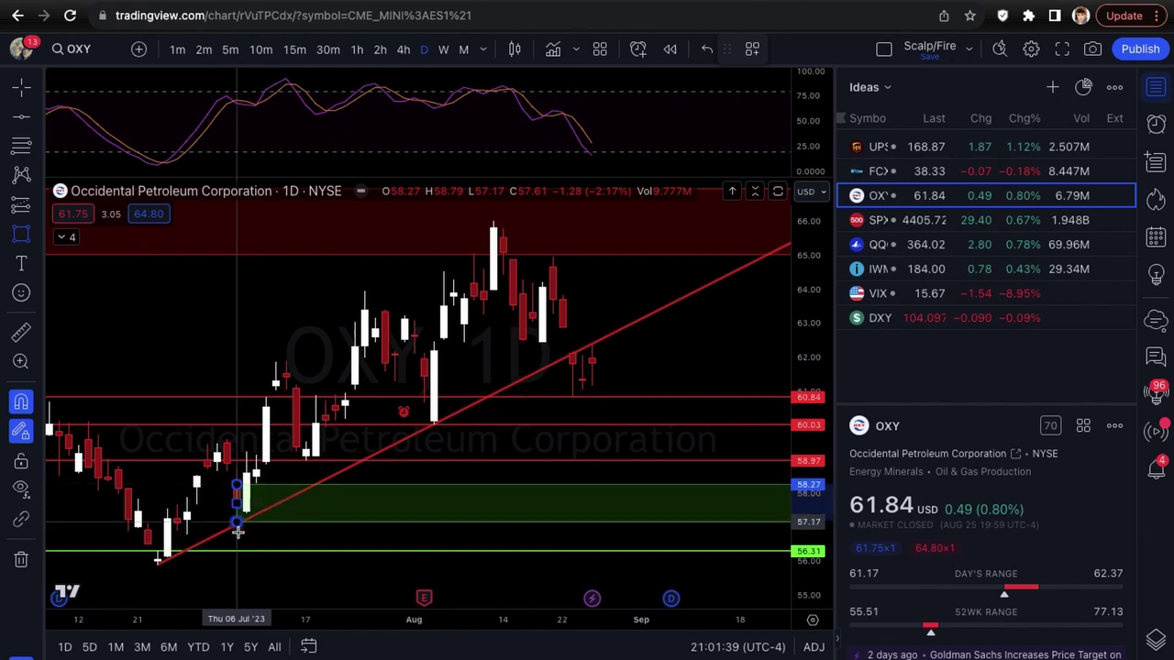
{"action": "left_click", "coordinate": [404, 463]}
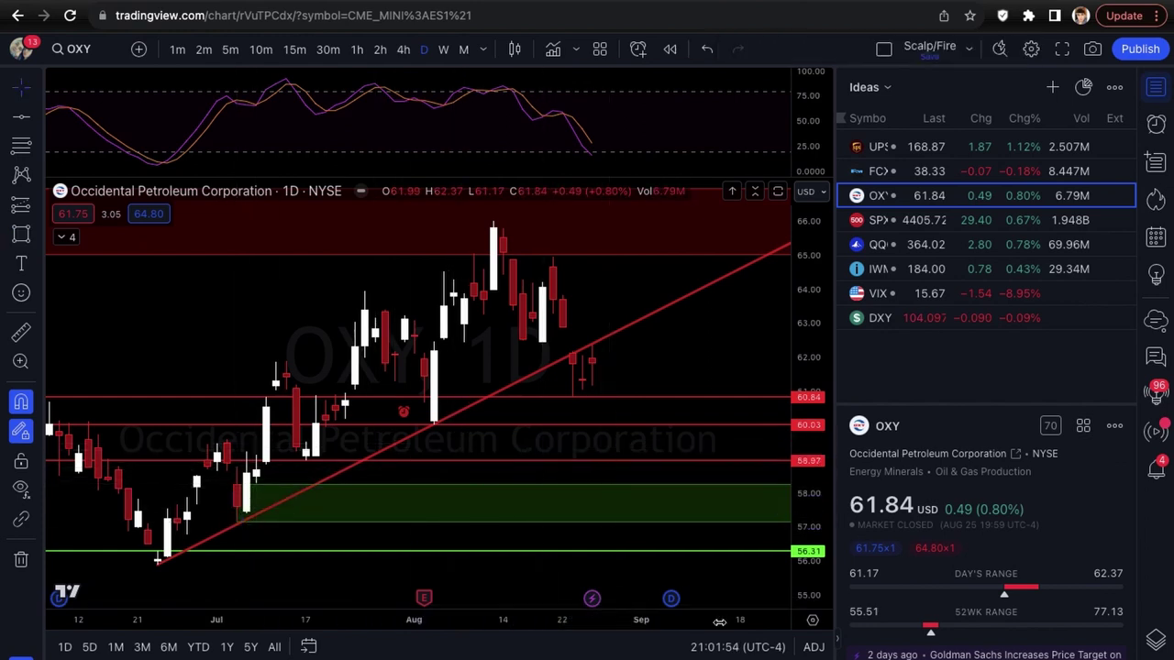
{"action": "key", "text": "alt+shift+b"}
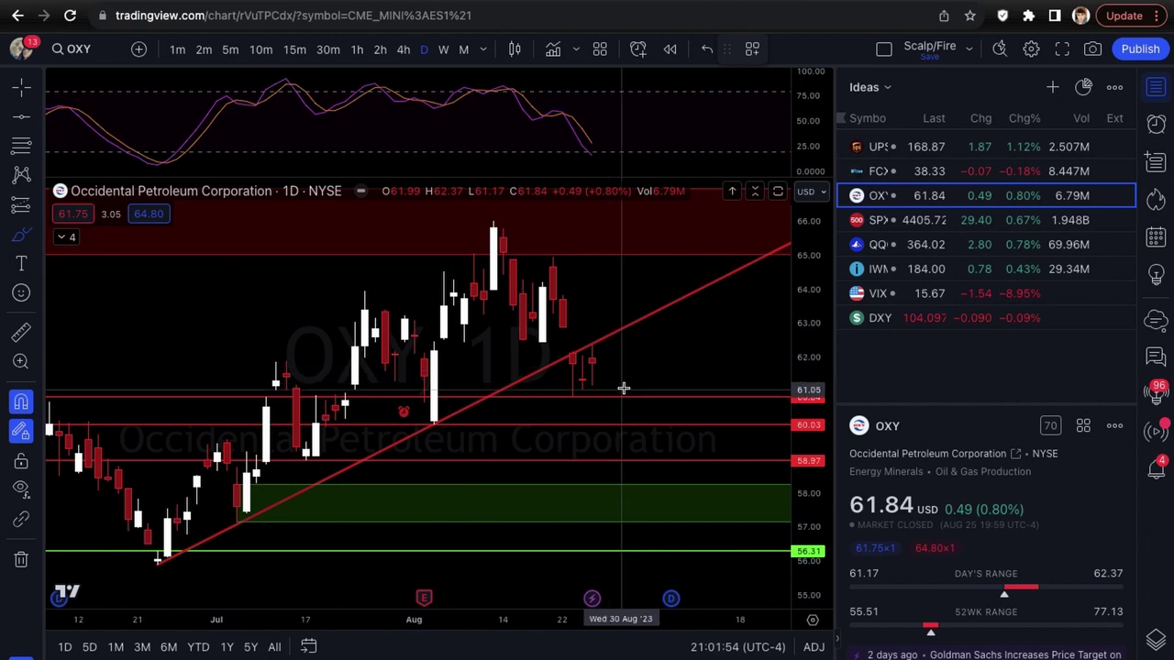
{"action": "mouse_move", "coordinate": [612, 370]}
{"action": "left_mouse_down"}
{"action": "mouse_move", "coordinate": [622, 481]}
{"action": "mouse_move", "coordinate": [649, 464]}
{"action": "mouse_move", "coordinate": [655, 472]}
{"action": "left_mouse_up"}
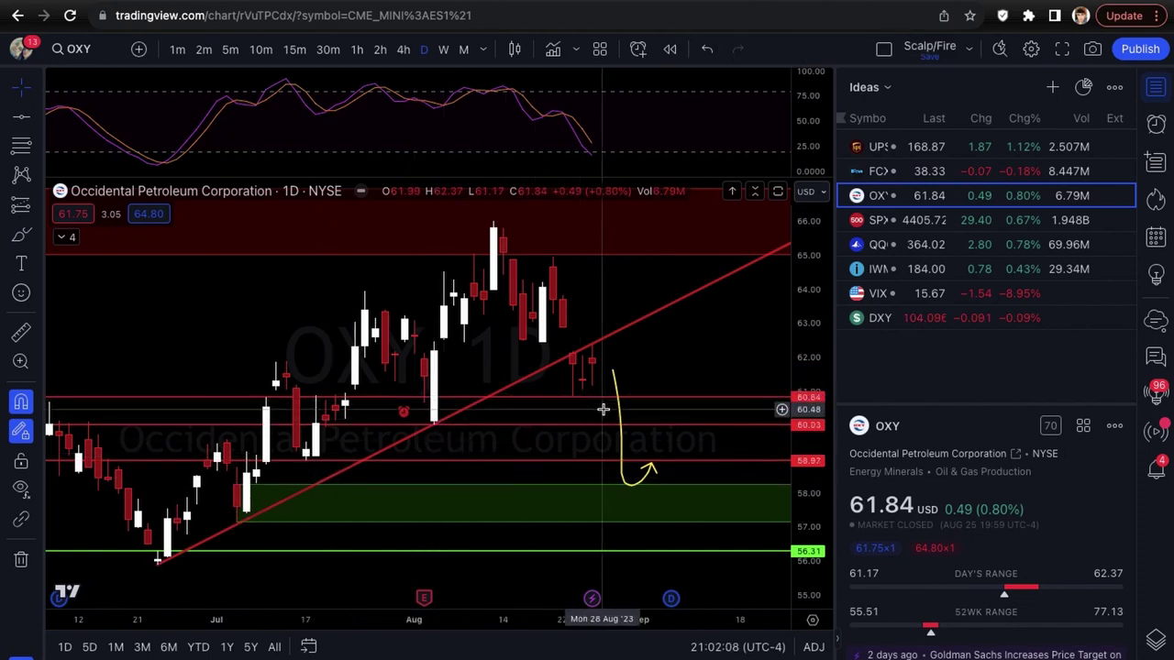
{"action": "left_click", "coordinate": [622, 459]}
{"action": "key", "text": "Delete"}
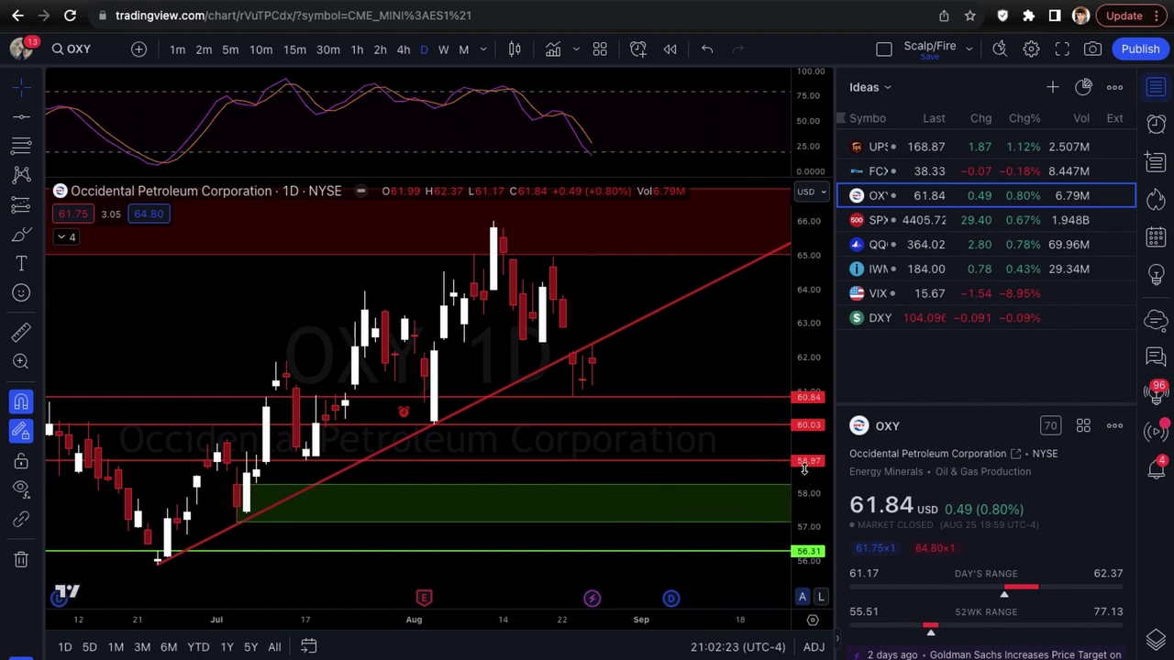
{"action": "scroll", "coordinate": [616, 477], "scroll_direction": "up", "scroll_amount": 2}
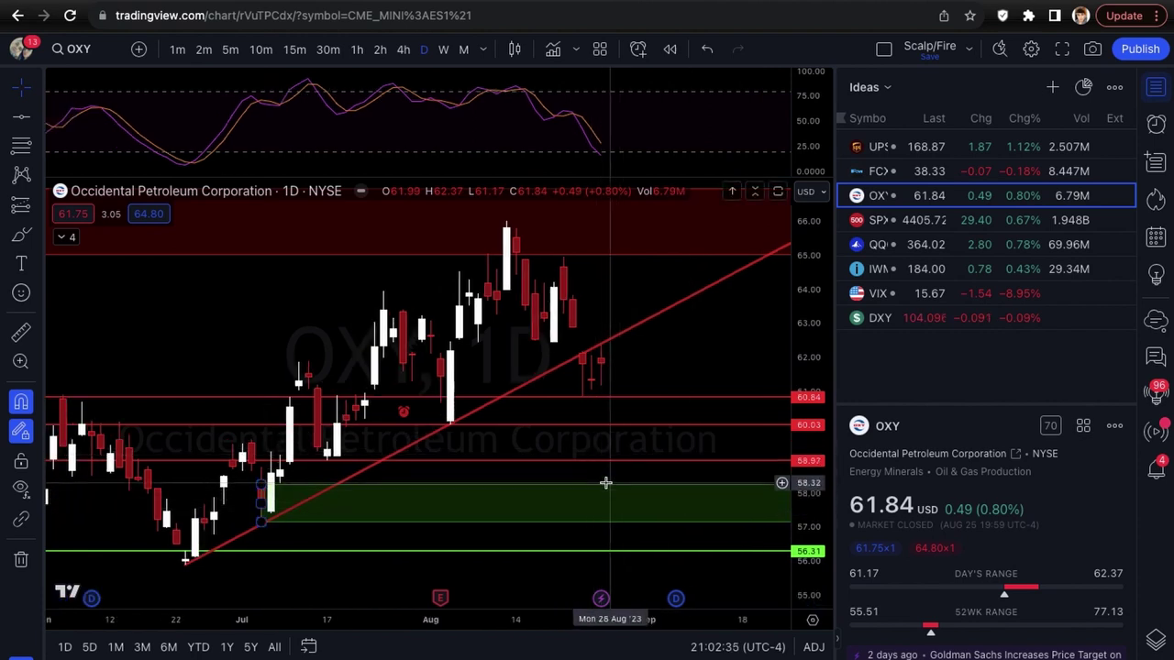
{"action": "scroll", "coordinate": [605, 484], "scroll_direction": "down", "scroll_amount": 1}
{"action": "scroll", "coordinate": [610, 489], "scroll_direction": "up", "scroll_amount": 2}
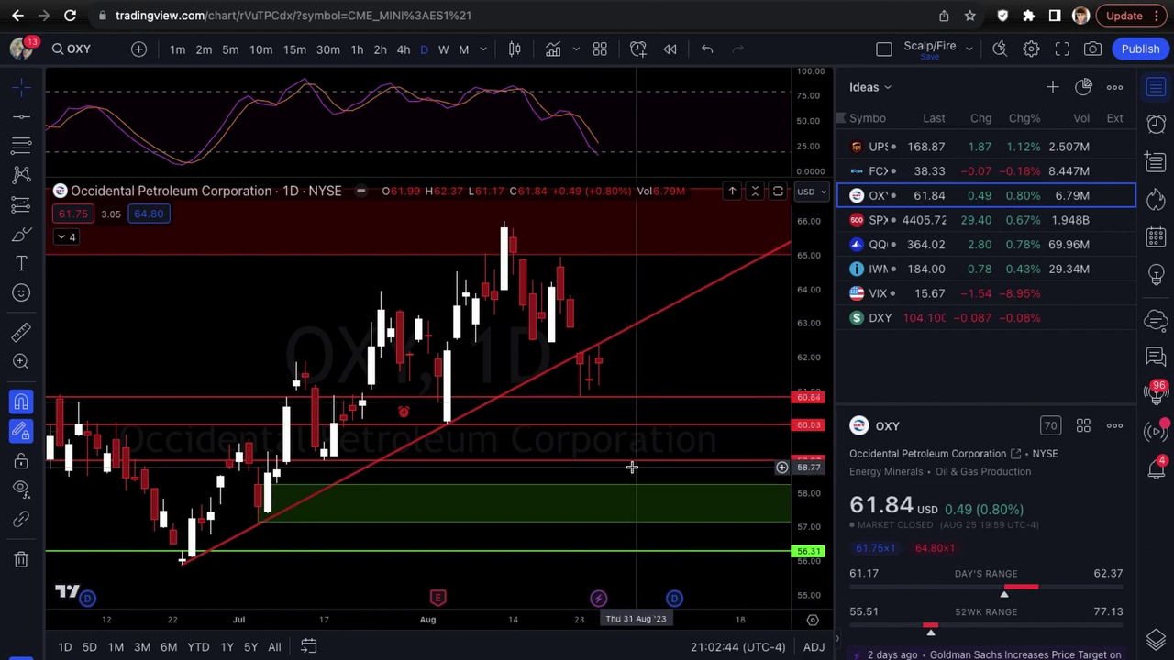
{"action": "scroll", "coordinate": [631, 466], "scroll_direction": "down", "scroll_amount": 2}
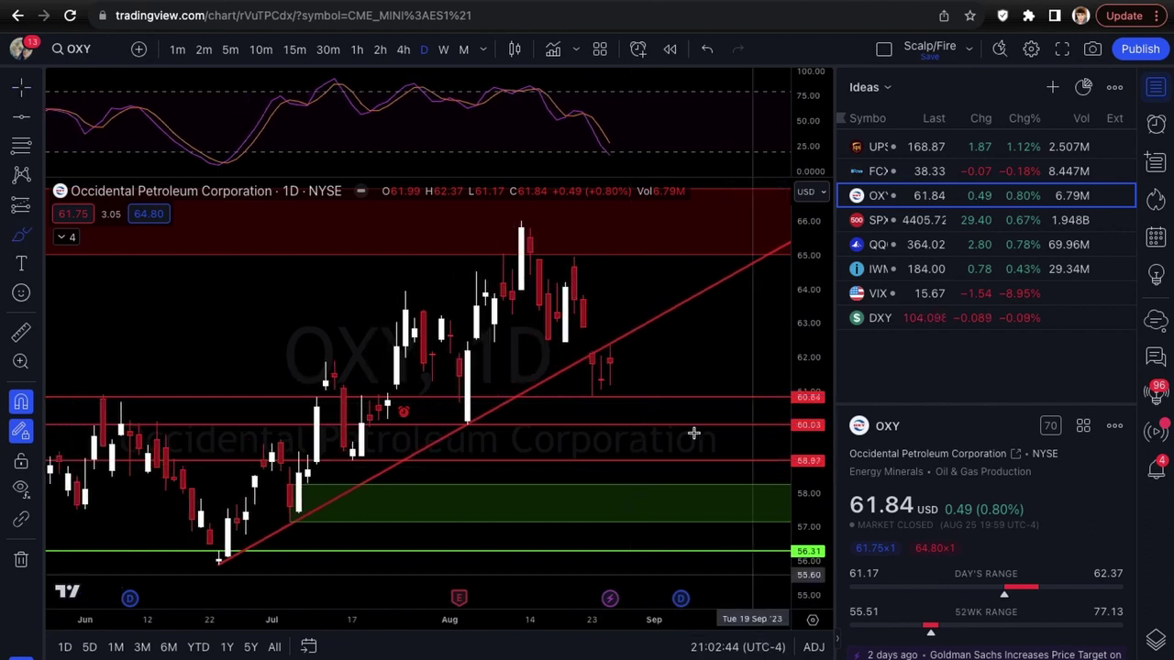
{"action": "left_click_drag", "start_coordinate": [621, 353], "coordinate": [635, 307]}
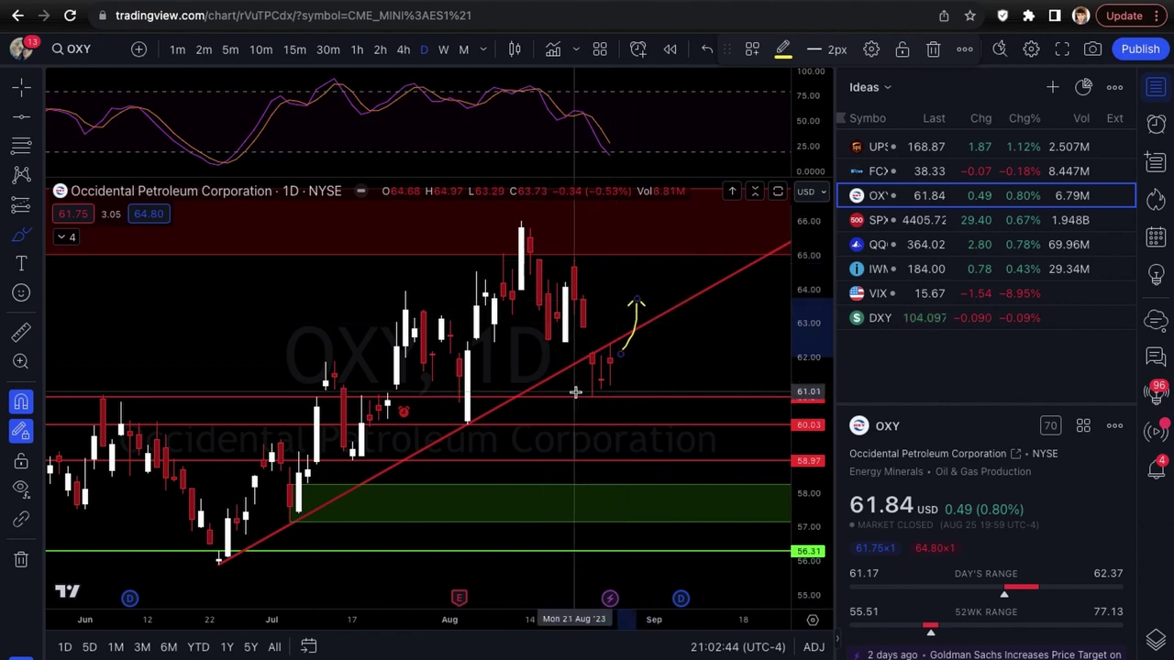
{"action": "scroll", "coordinate": [646, 329], "scroll_direction": "down", "scroll_amount": 1}
{"action": "scroll", "coordinate": [647, 328], "scroll_direction": "up", "scroll_amount": 1}
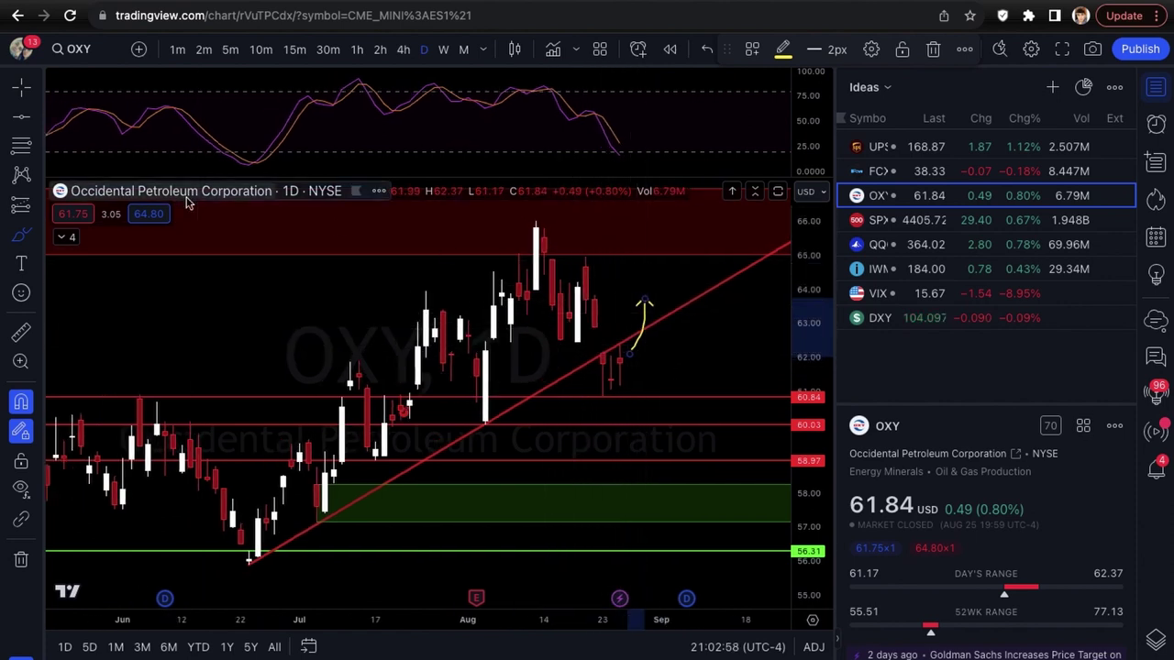
{"action": "left_click", "coordinate": [35, 86]}
{"action": "left_click", "coordinate": [83, 95]}
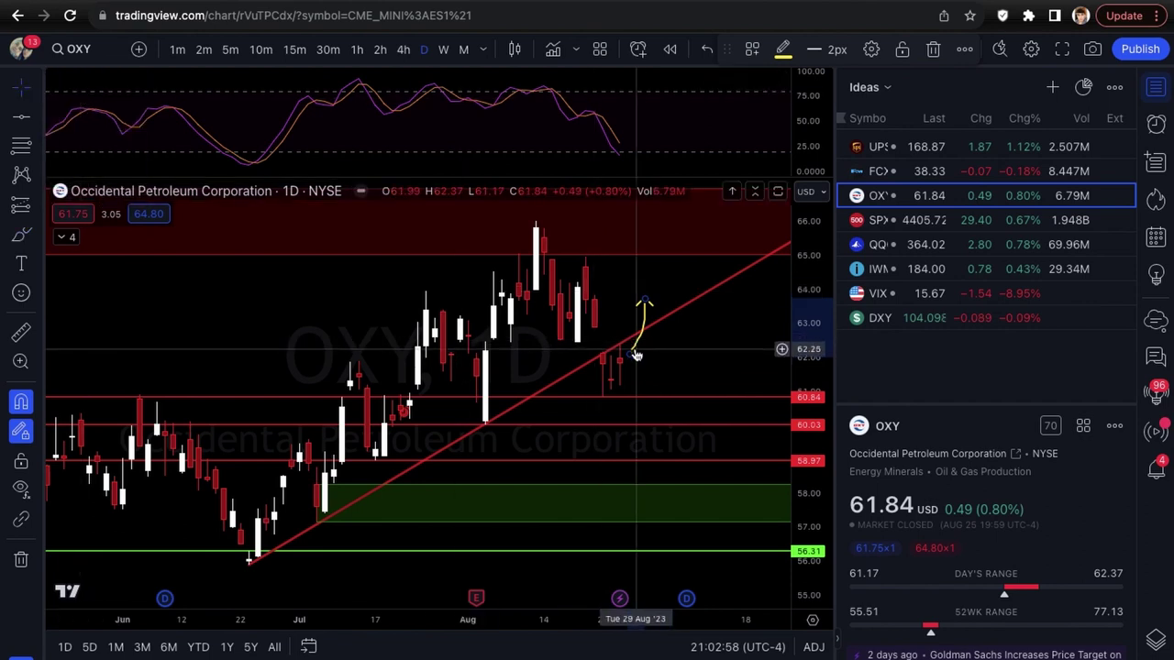
{"action": "key", "text": "Delete"}
{"action": "scroll", "coordinate": [707, 411], "scroll_direction": "up", "scroll_amount": 1}
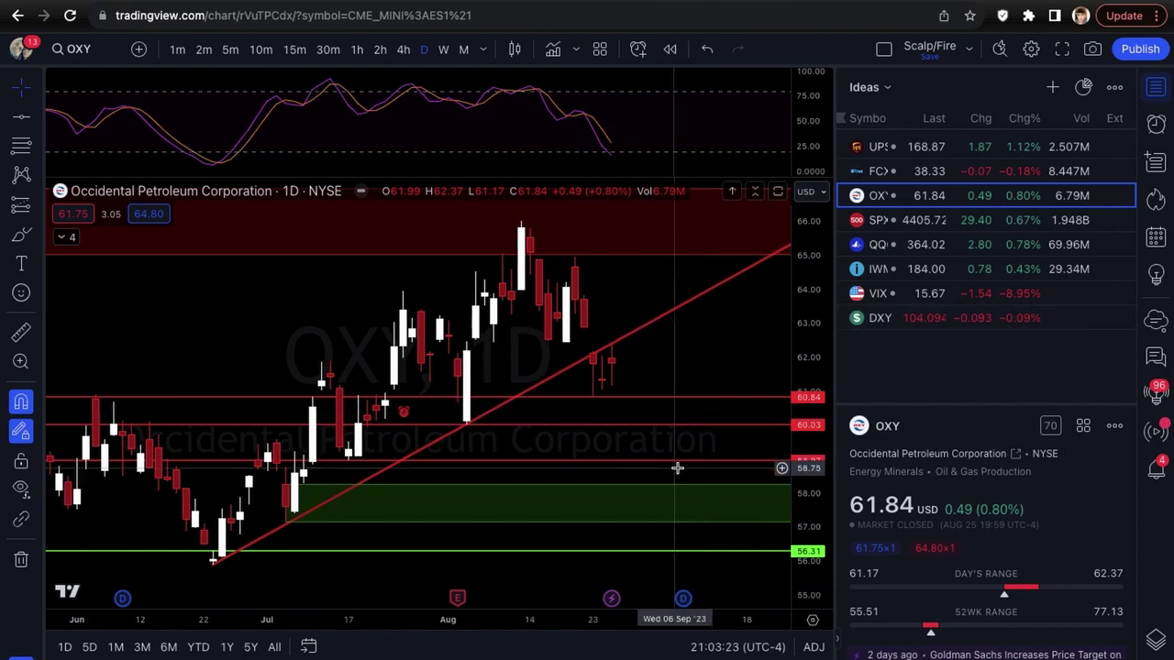
Scroll the S&P 500 daily chart to show its demand zones and the supply zone near 4458
{"action": "scroll", "coordinate": [349, 465], "scroll_direction": "left", "scroll_amount": 2}
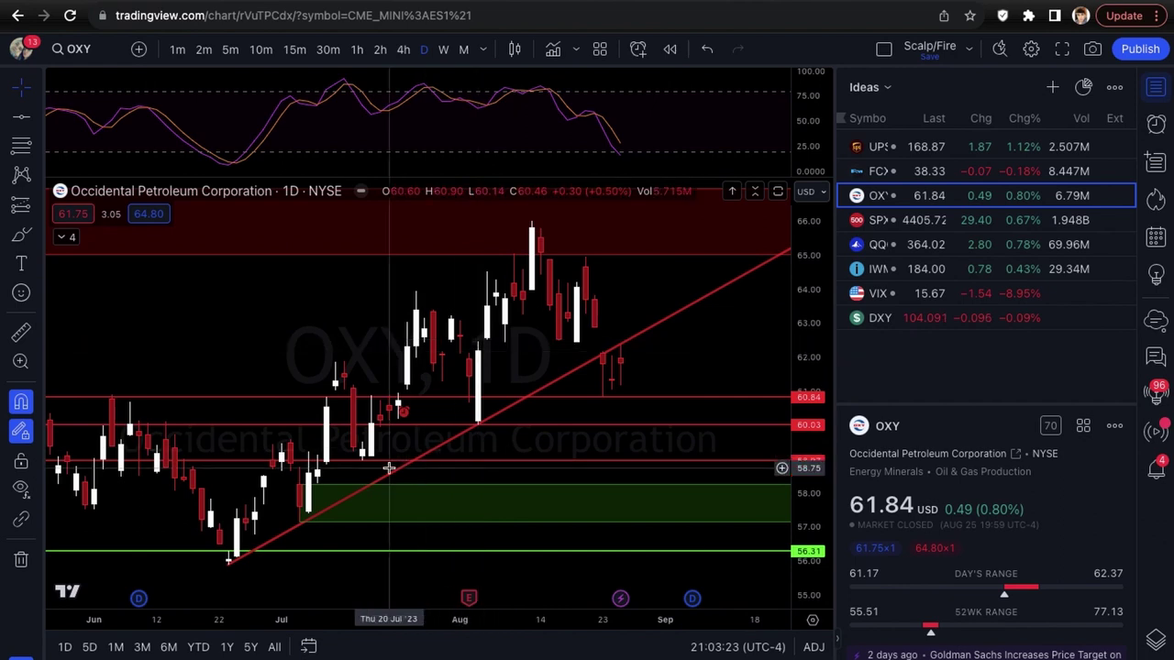
{"action": "scroll", "coordinate": [579, 433], "scroll_direction": "up", "scroll_amount": 1}
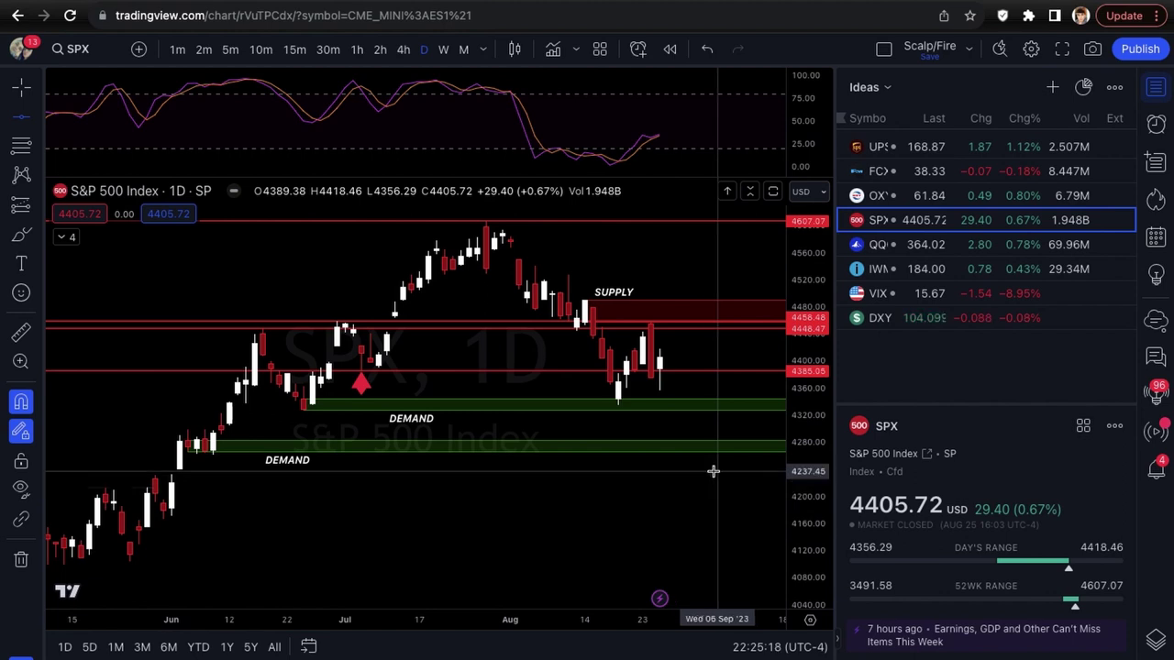
{"action": "scroll", "coordinate": [723, 493], "scroll_direction": "up", "scroll_amount": 2}
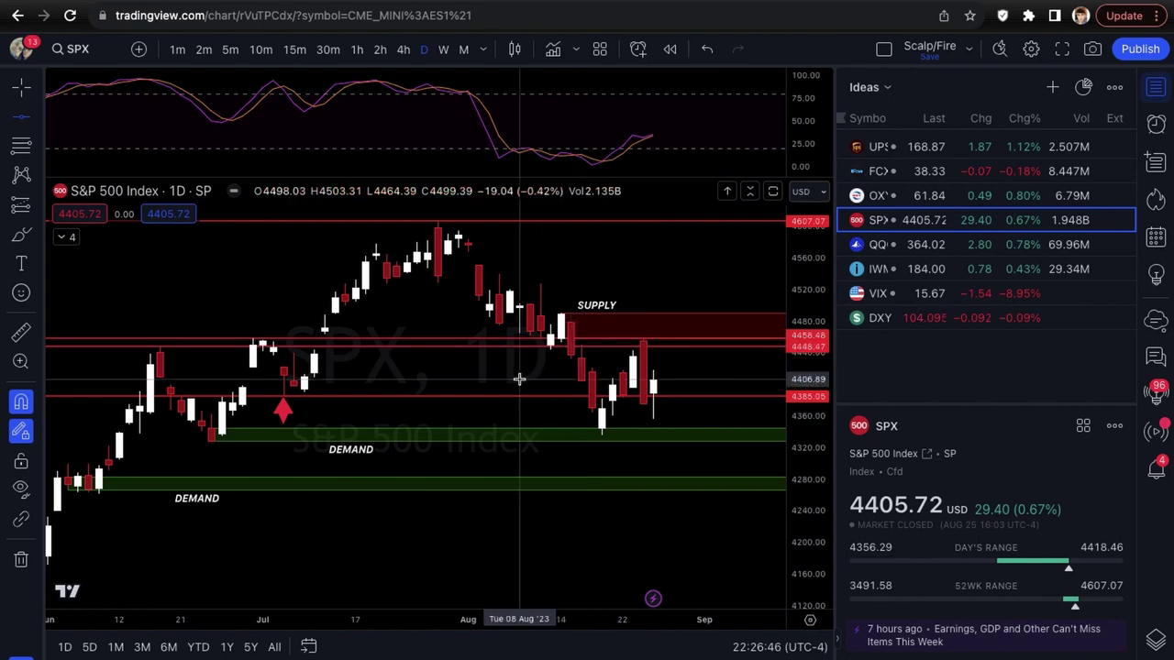
{"action": "scroll", "coordinate": [519, 379], "scroll_direction": "up", "scroll_amount": 1}
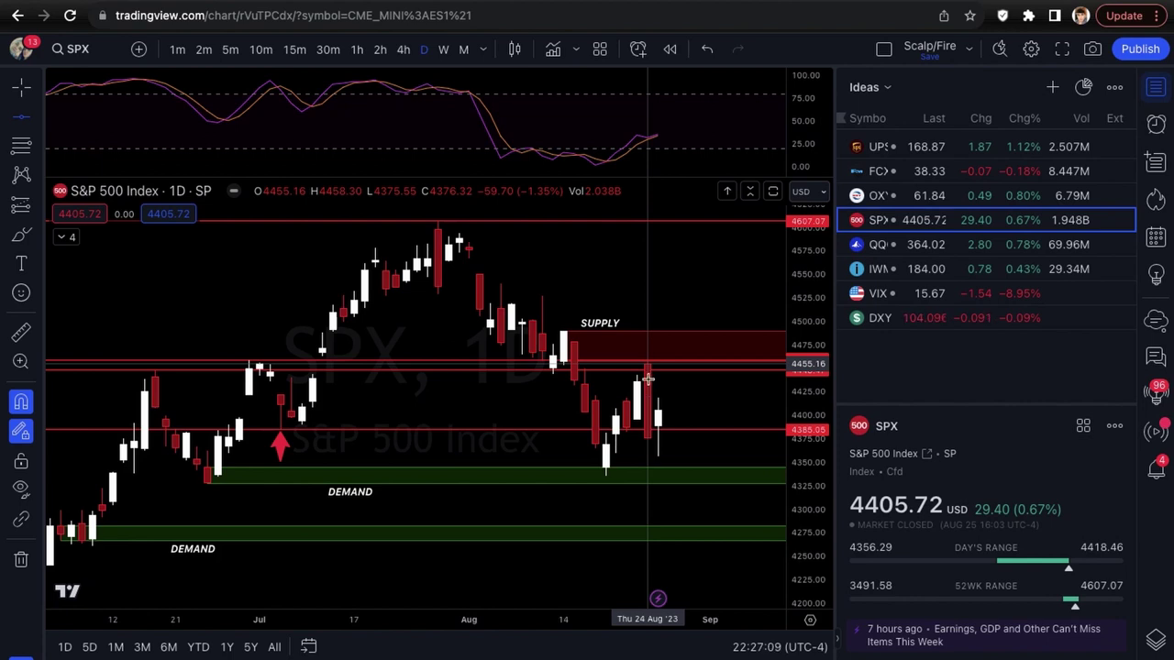
{"action": "scroll", "coordinate": [650, 387], "scroll_direction": "up", "scroll_amount": 1}
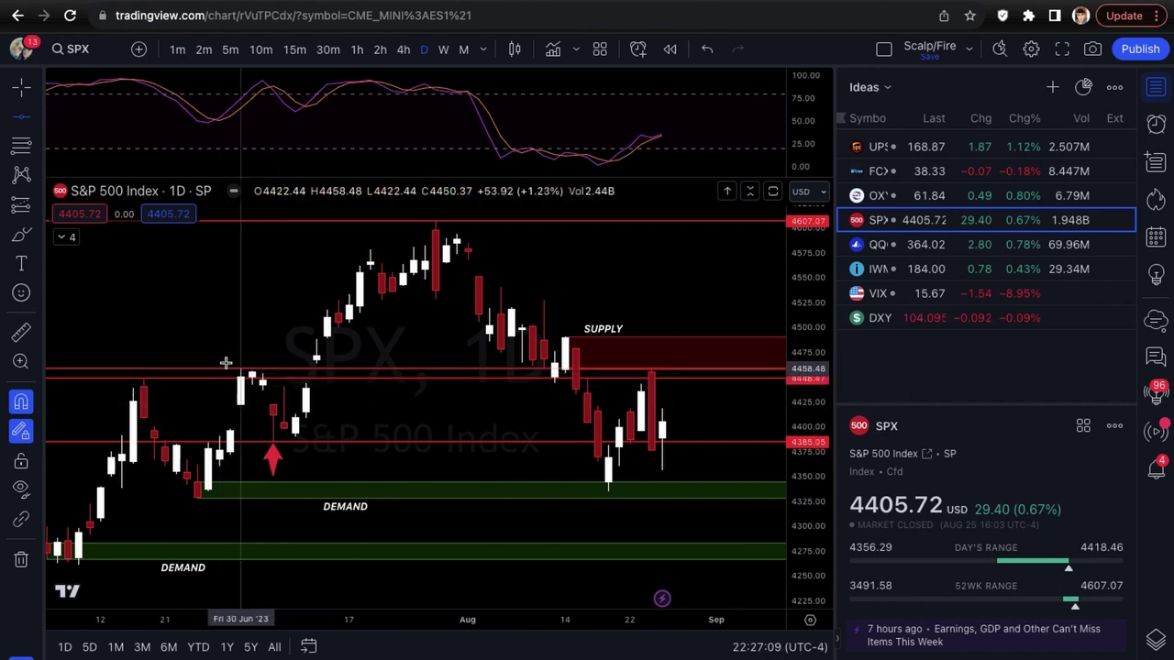
{"action": "left_click", "coordinate": [295, 50]}
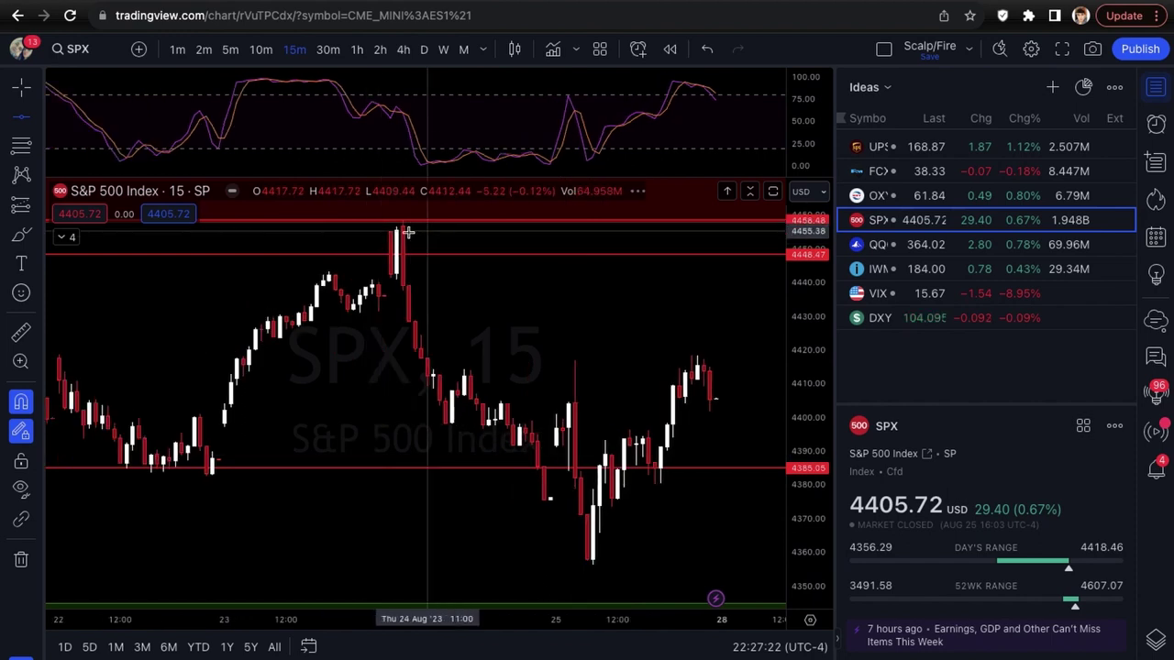
{"action": "scroll", "coordinate": [409, 232], "scroll_direction": "down", "scroll_amount": 2}
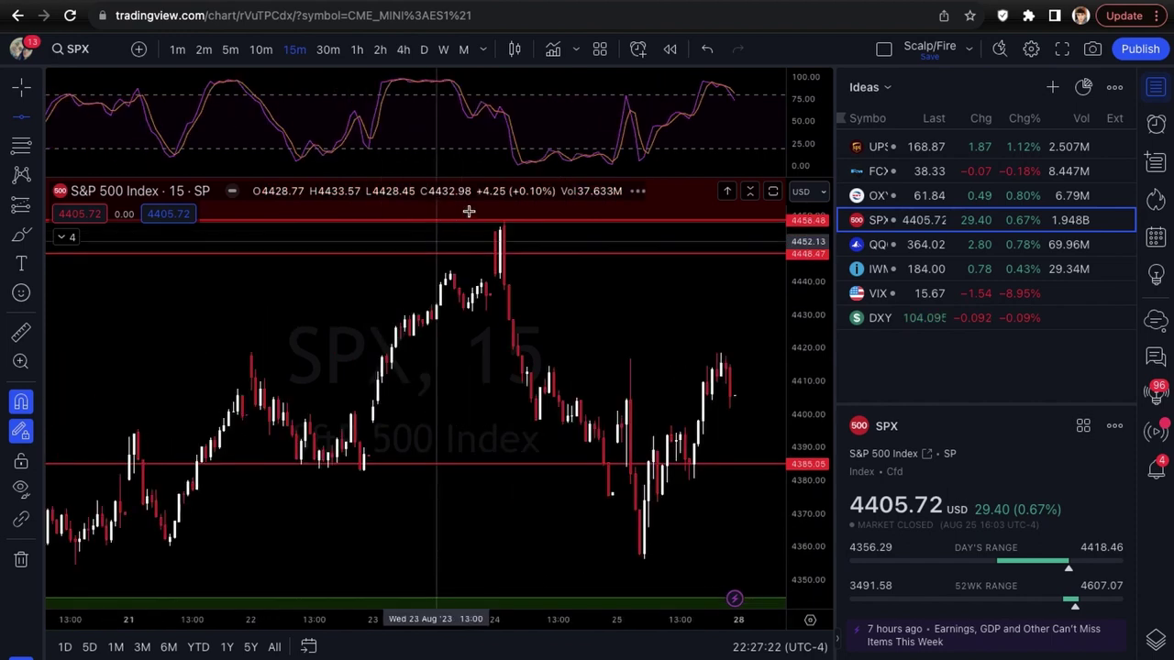
{"action": "scroll", "coordinate": [570, 229], "scroll_direction": "down", "scroll_amount": 2}
{"action": "scroll", "coordinate": [550, 225], "scroll_direction": "down", "scroll_amount": 1}
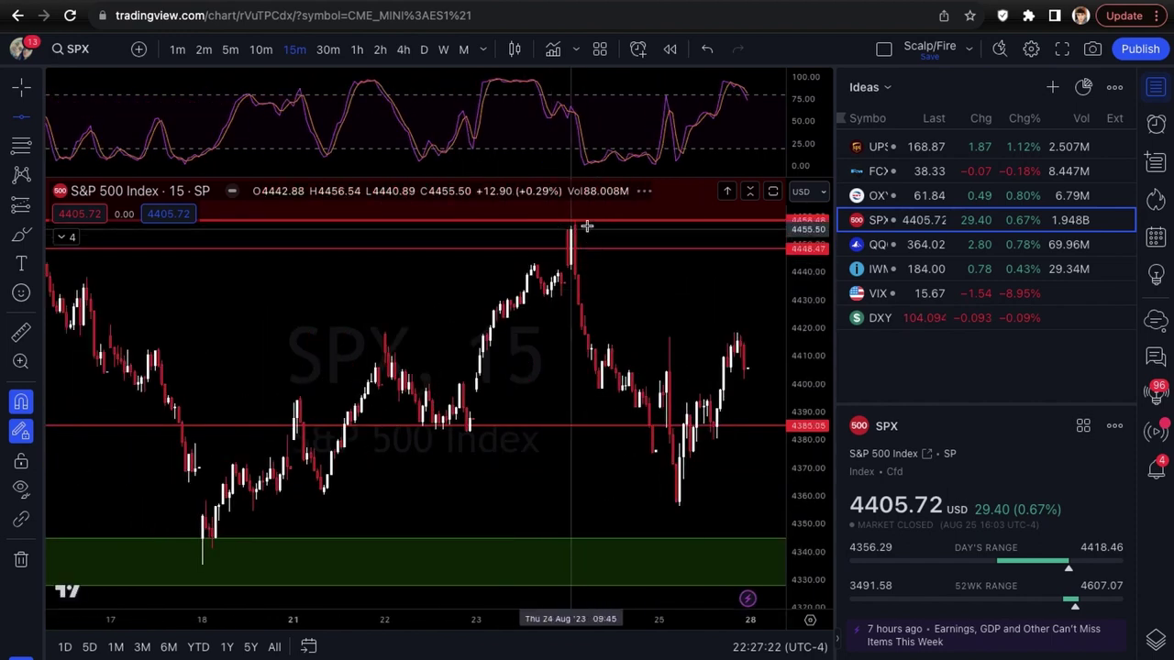
{"action": "scroll", "coordinate": [587, 230], "scroll_direction": "up", "scroll_amount": 1}
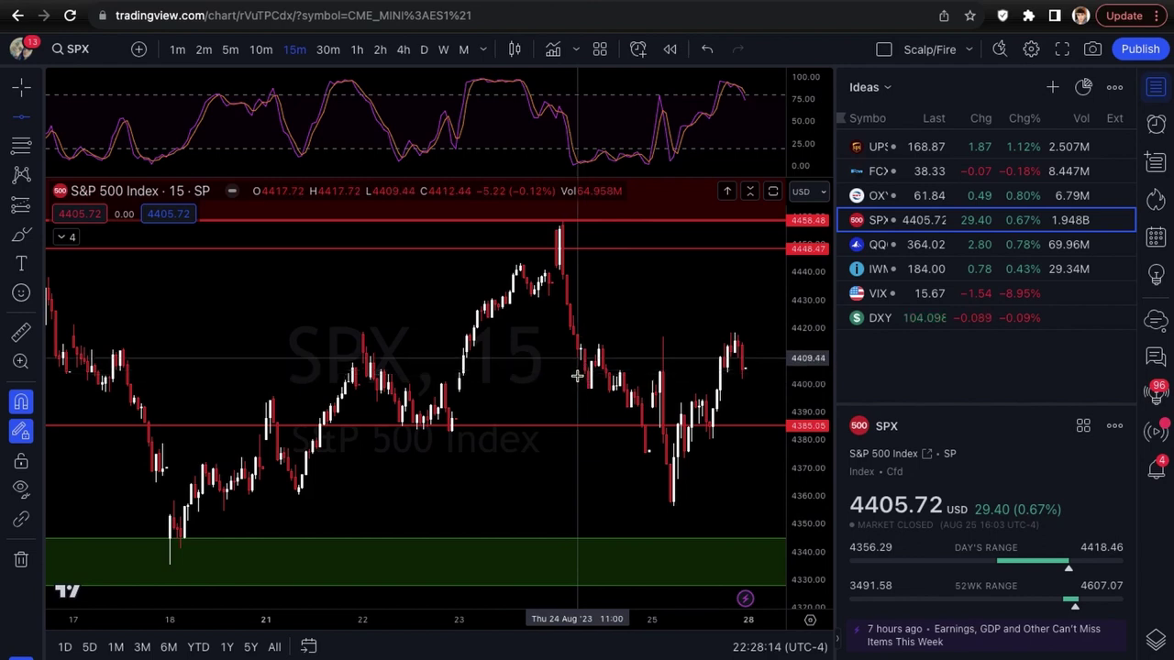
{"action": "scroll", "coordinate": [576, 374], "scroll_direction": "up", "scroll_amount": 1}
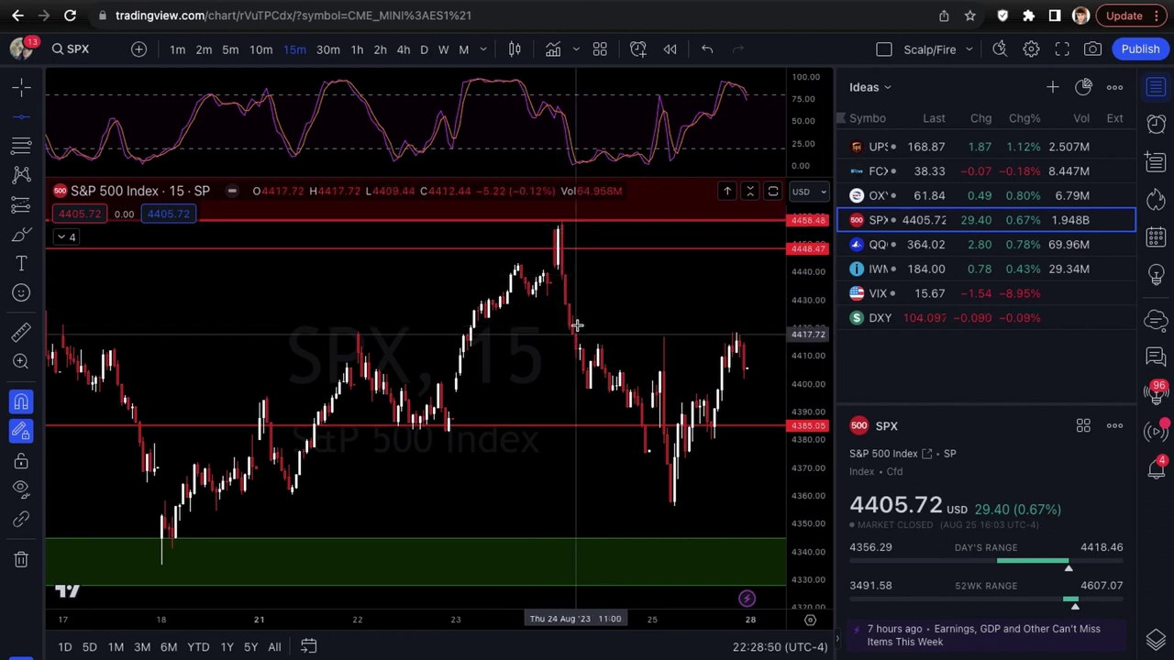
{"action": "scroll", "coordinate": [576, 325], "scroll_direction": "up", "scroll_amount": 2}
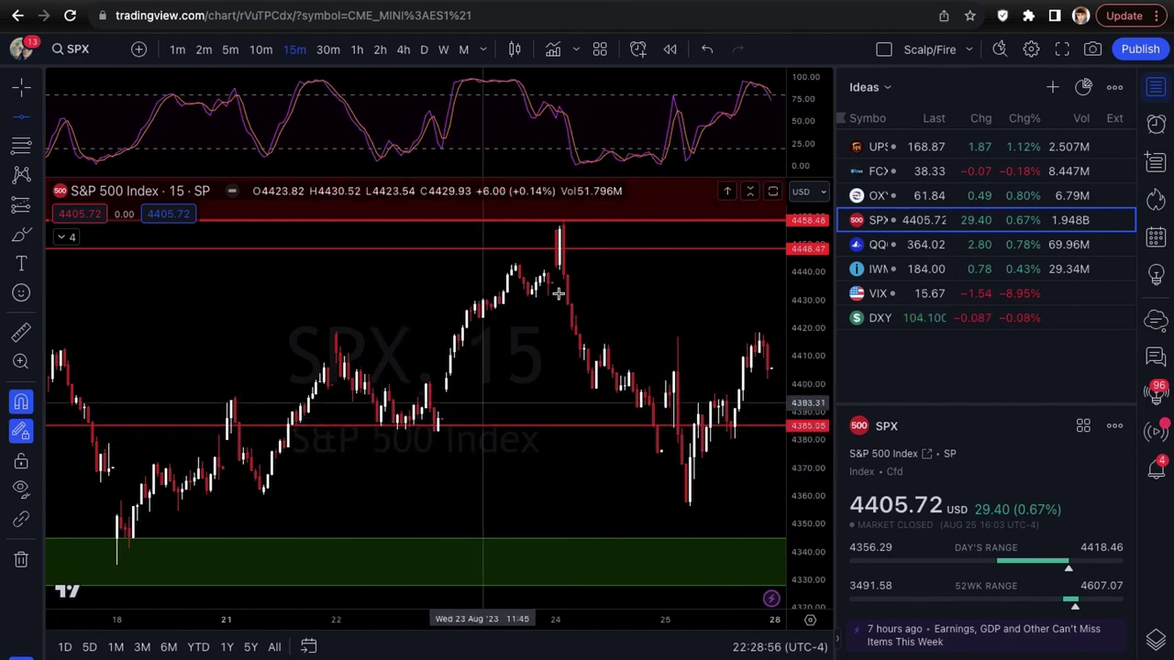
{"action": "left_click_drag", "start_coordinate": [560, 427], "coordinate": [532, 367]}
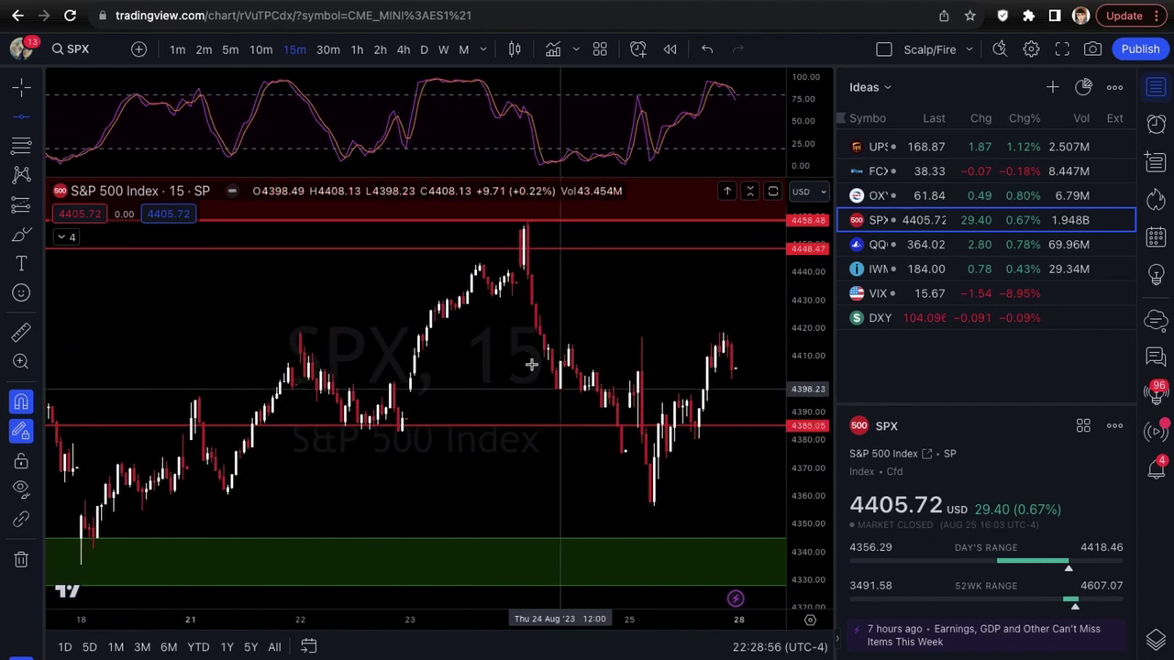
{"action": "left_click", "coordinate": [425, 53]}
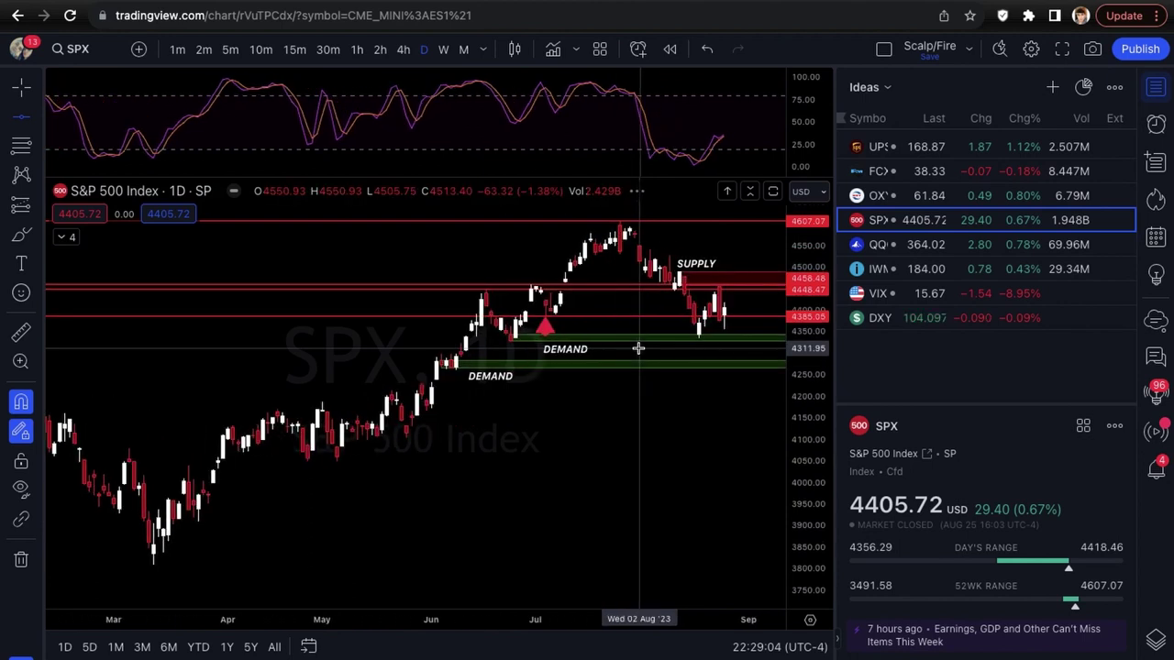
{"action": "scroll", "coordinate": [638, 348], "scroll_direction": "up", "scroll_amount": 6}
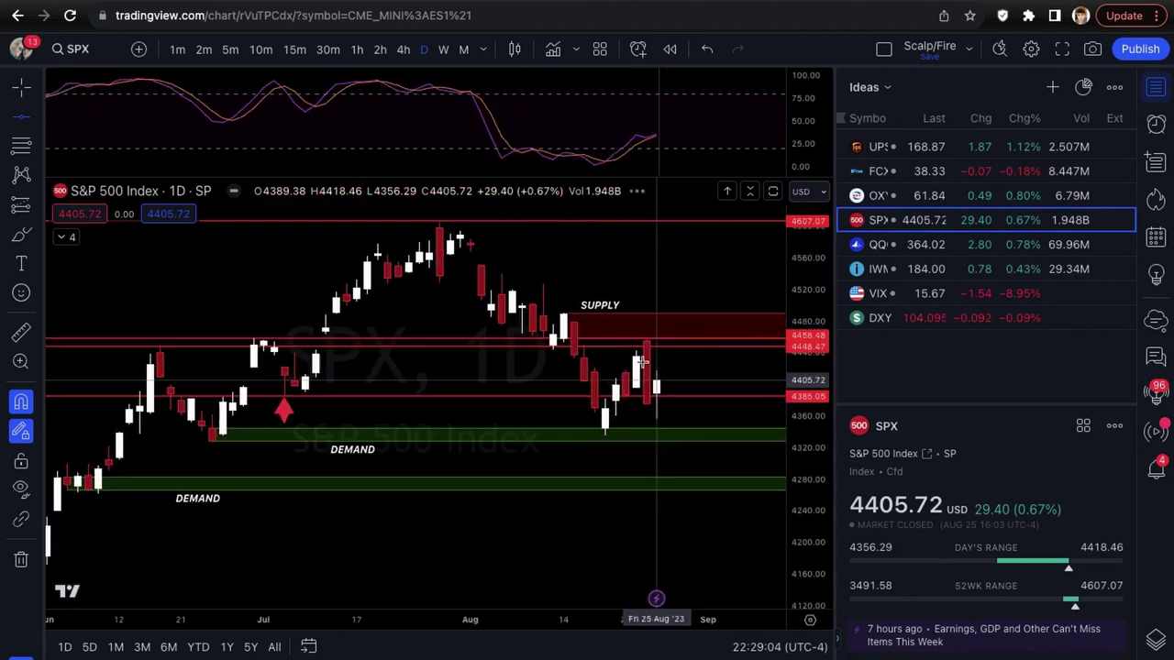
{"action": "scroll", "coordinate": [642, 363], "scroll_direction": "up", "scroll_amount": 4}
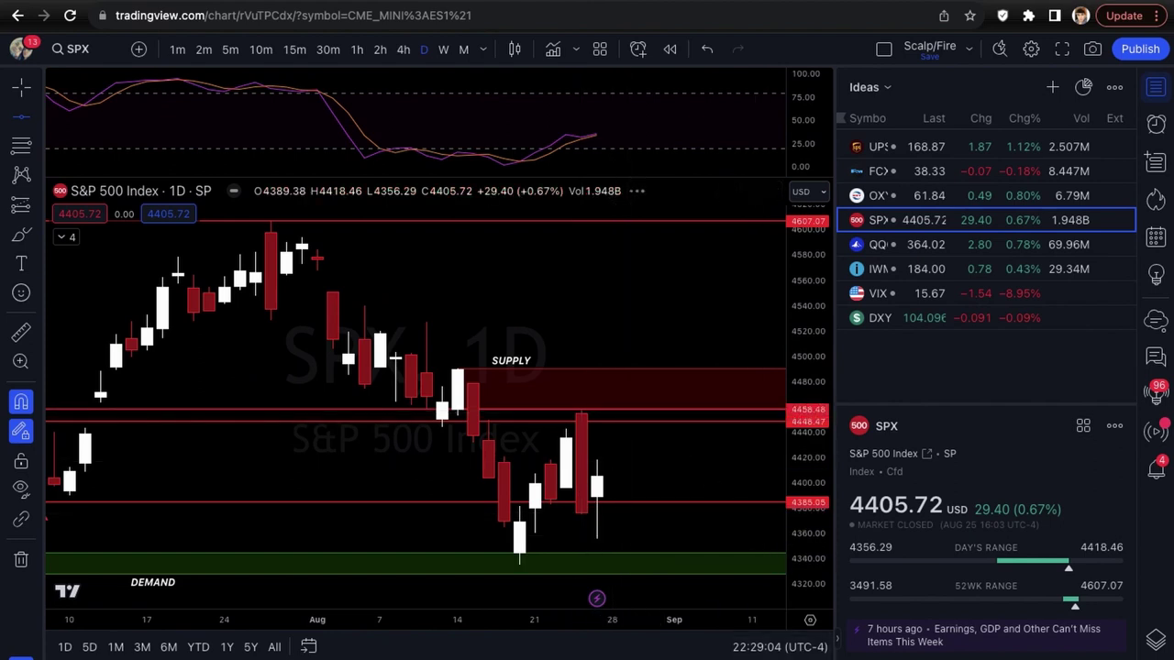
{"action": "key", "text": "alt+shift+b"}
{"action": "mouse_move", "coordinate": [613, 467]}
{"action": "left_mouse_down"}
{"action": "mouse_move", "coordinate": [631, 399]}
{"action": "mouse_move", "coordinate": [644, 435]}
{"action": "left_mouse_up"}
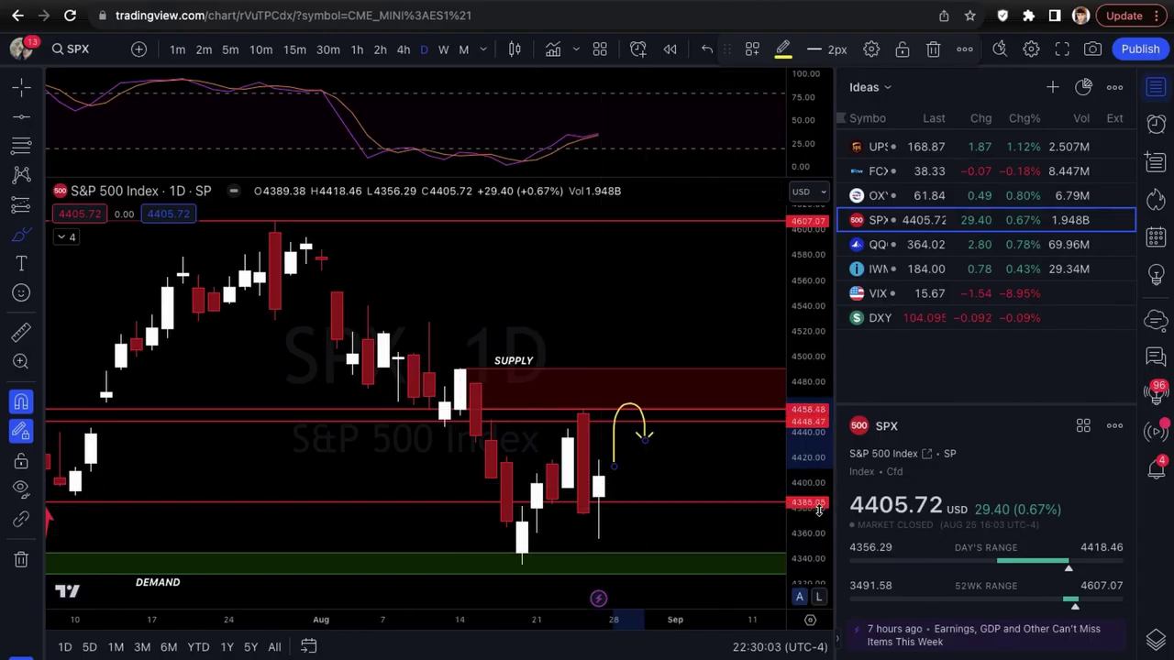
{"action": "scroll", "coordinate": [210, 502], "scroll_direction": "down", "scroll_amount": 2}
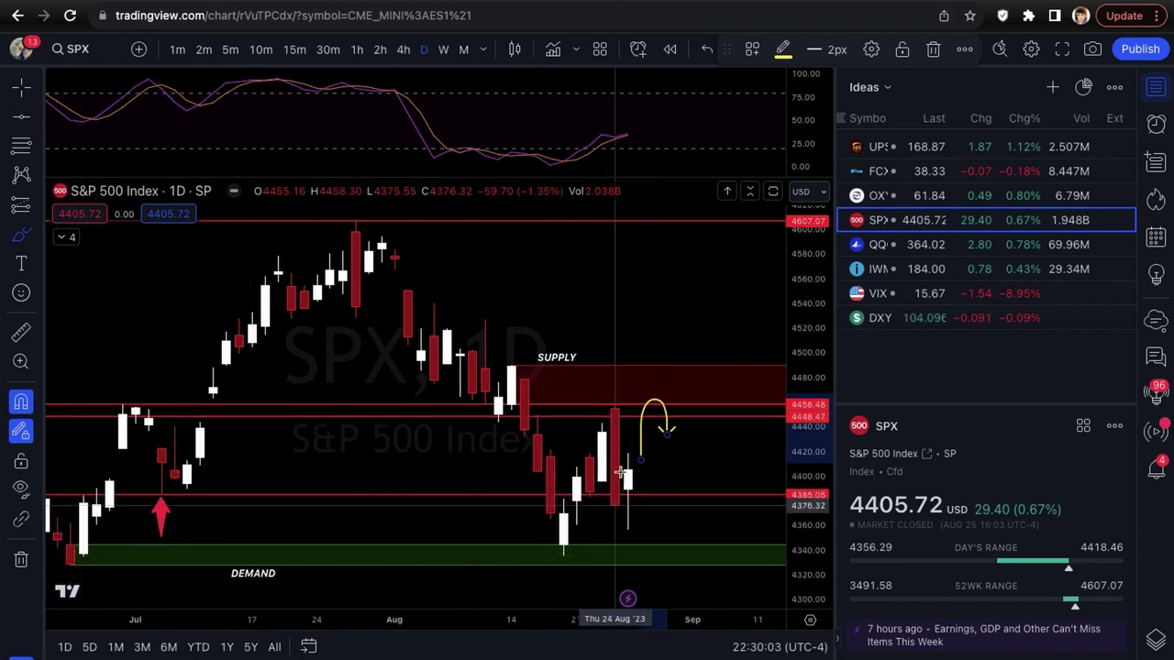
{"action": "scroll", "coordinate": [670, 492], "scroll_direction": "down", "scroll_amount": 1}
{"action": "left_click", "coordinate": [670, 492]}
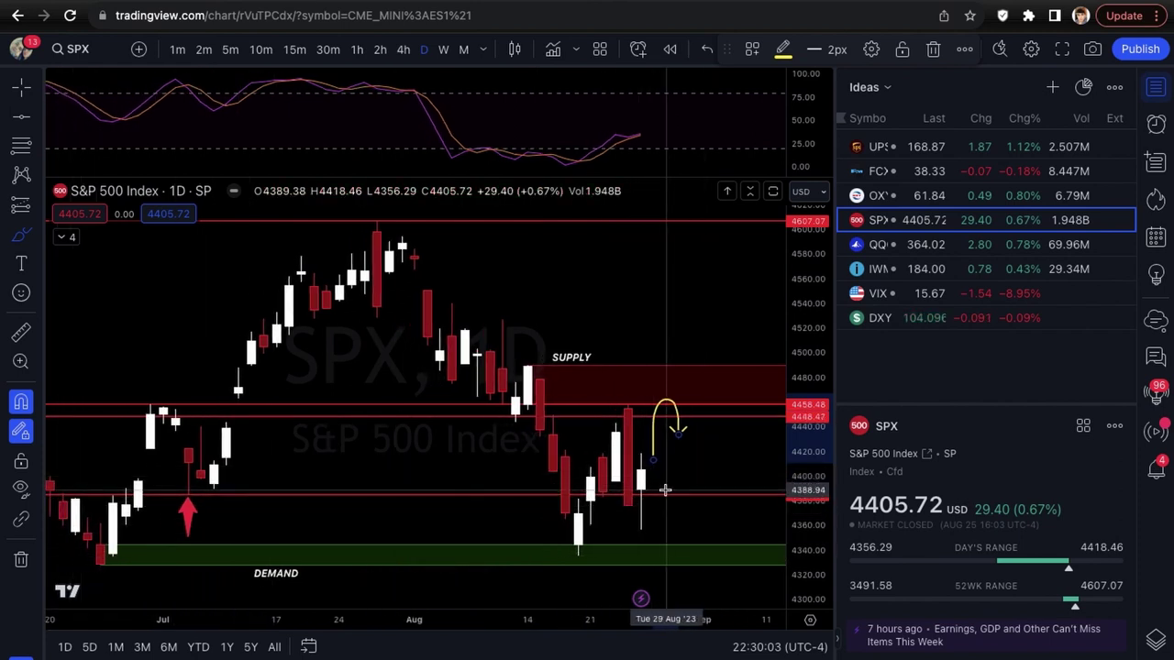
{"action": "left_click_drag", "start_coordinate": [671, 471], "coordinate": [677, 509]}
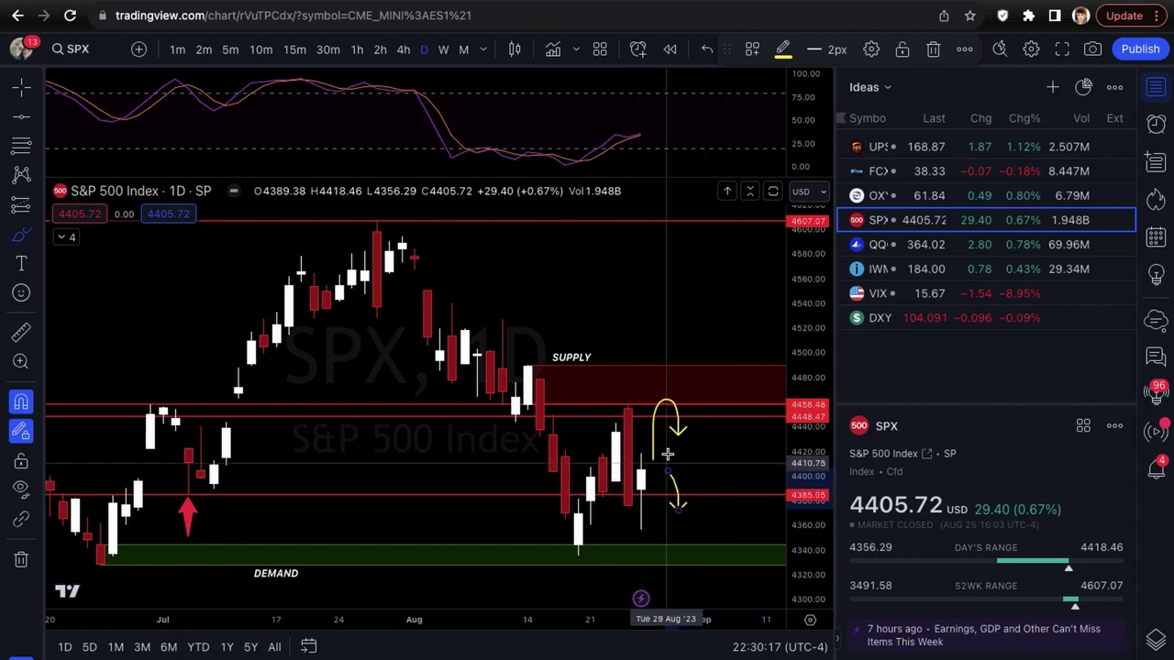
{"action": "scroll", "coordinate": [679, 487], "scroll_direction": "down", "scroll_amount": 1}
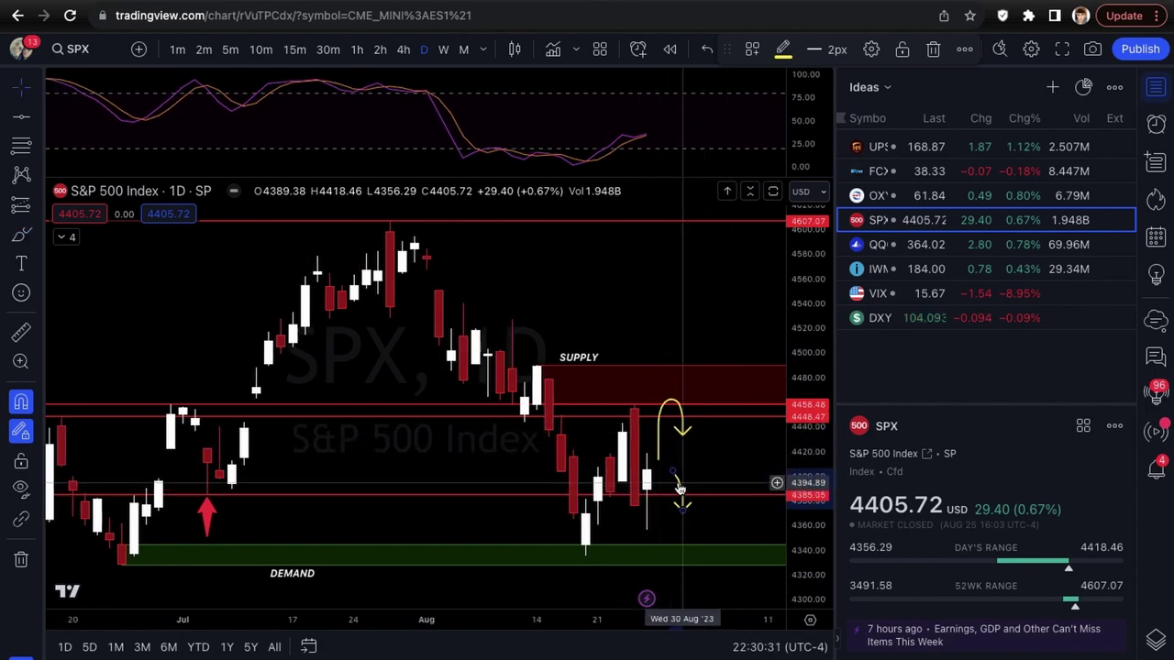
{"action": "key", "text": "Delete"}
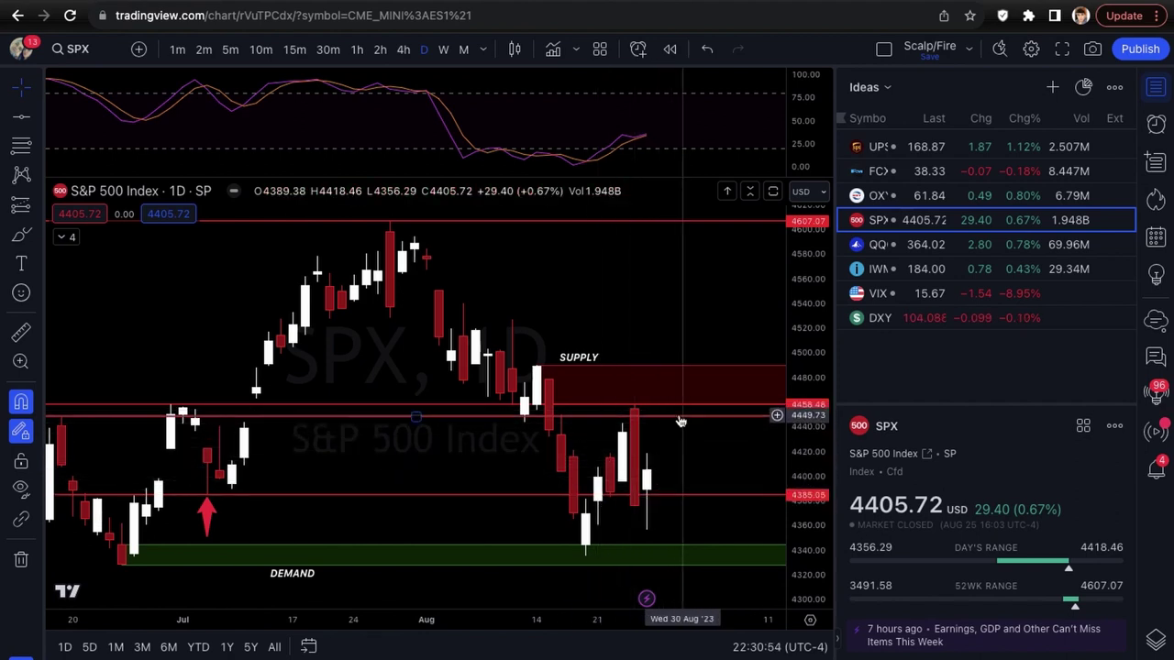
Adjust the SPX daily chart view and activate the Brush tool (Alt+Shift+B) for freehand drawing
{"action": "scroll", "coordinate": [680, 421], "scroll_direction": "down", "scroll_amount": 1}
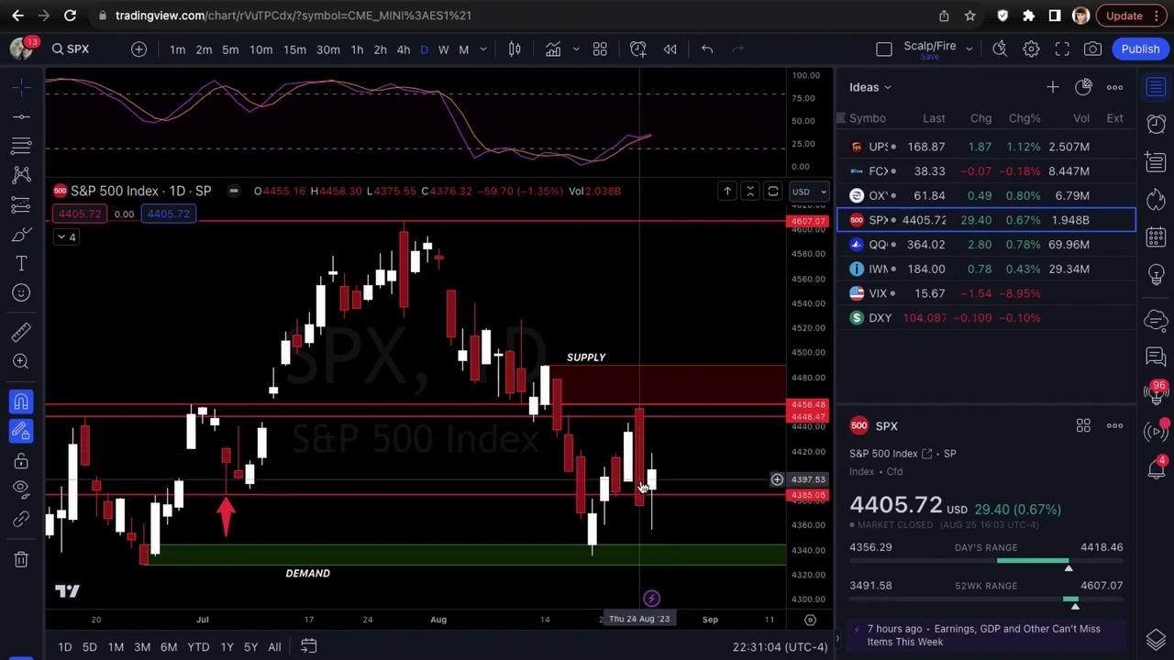
{"action": "scroll", "coordinate": [690, 479], "scroll_direction": "down", "scroll_amount": 1}
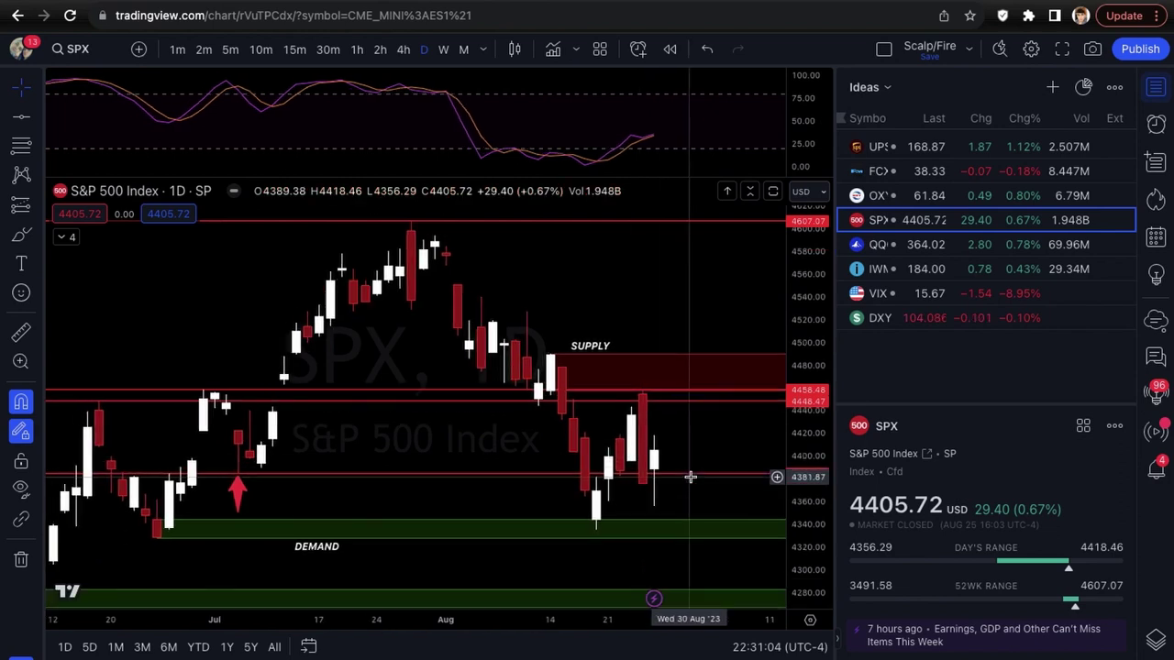
{"action": "scroll", "coordinate": [691, 463], "scroll_direction": "up", "scroll_amount": 1}
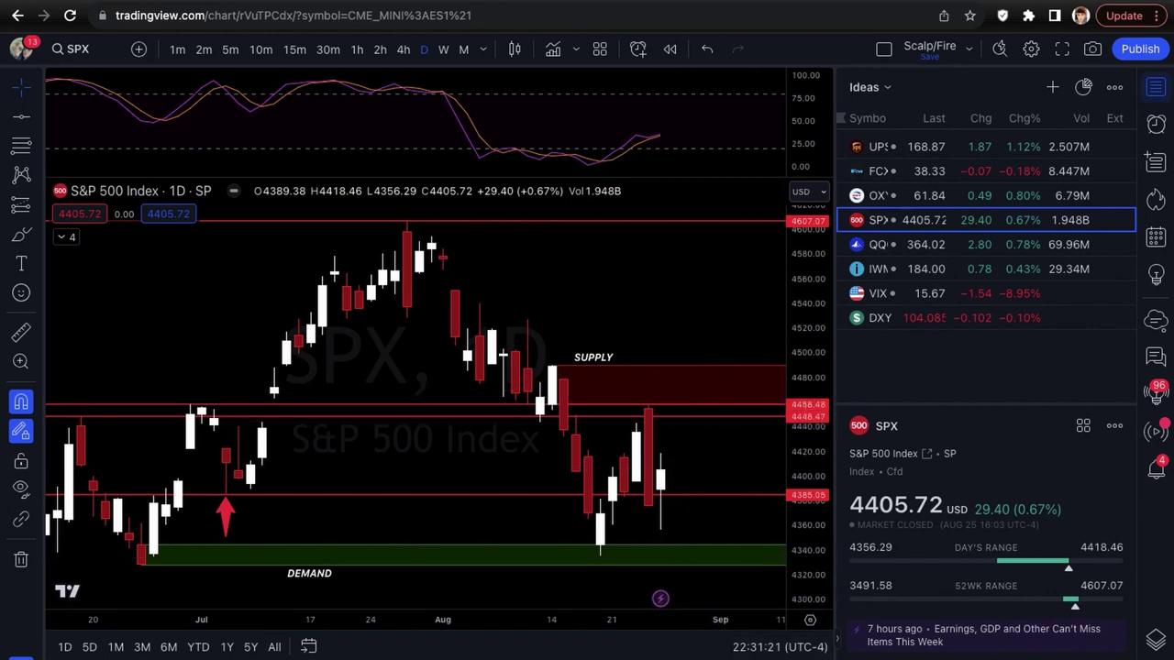
{"action": "key", "text": "alt+shift+b"}
Sketch an SPX path rising into the 4448–4458 supply zone and turning down, then load QQQ
{"action": "mouse_move", "coordinate": [673, 464]}
{"action": "left_mouse_down"}
{"action": "mouse_move", "coordinate": [690, 399]}
{"action": "mouse_move", "coordinate": [711, 424]}
{"action": "left_mouse_up"}
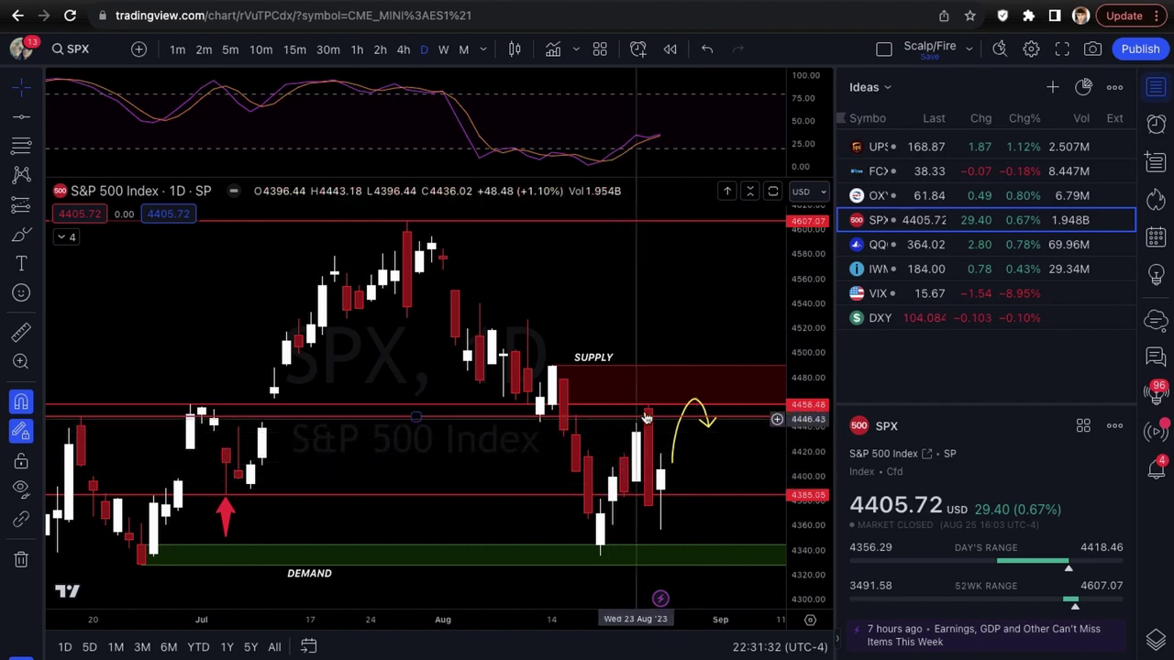
{"action": "left_click", "coordinate": [635, 409]}
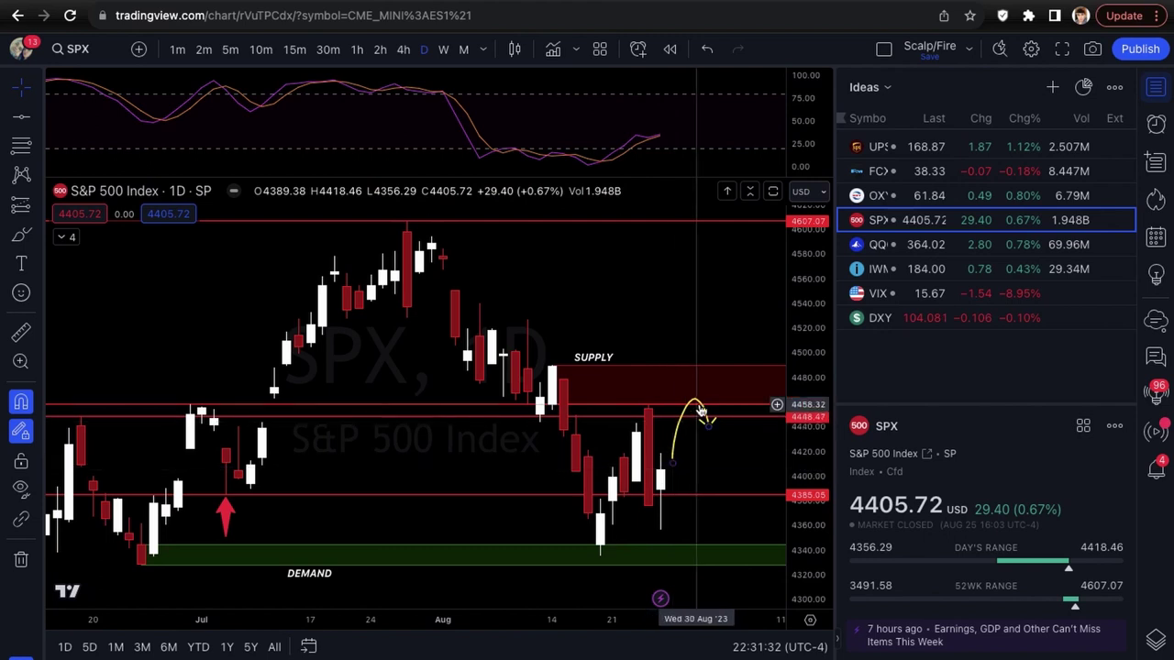
{"action": "scroll", "coordinate": [707, 484], "scroll_direction": "down", "scroll_amount": 2}
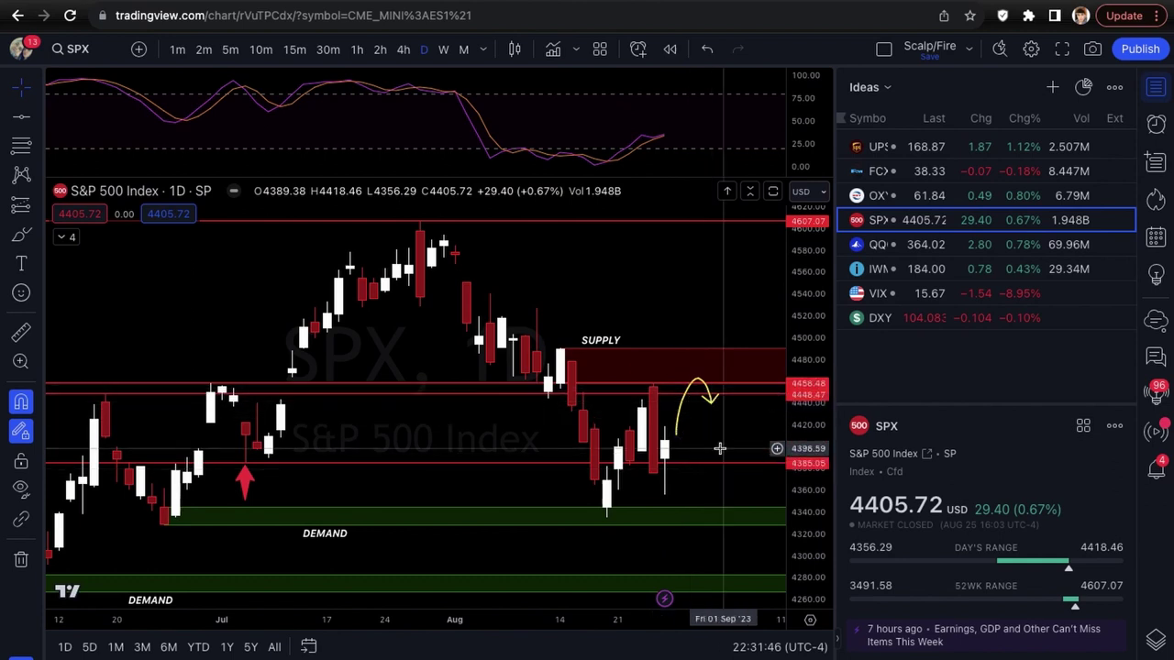
{"action": "key", "text": "Down"}
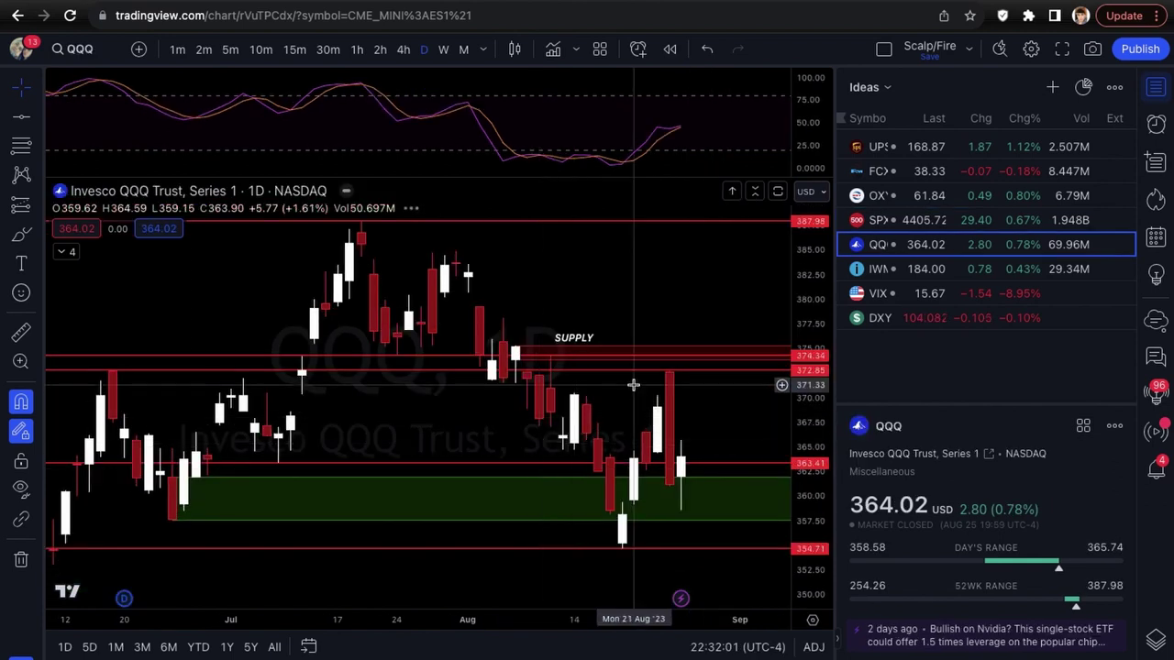
{"action": "scroll", "coordinate": [632, 386], "scroll_direction": "down", "scroll_amount": 3}
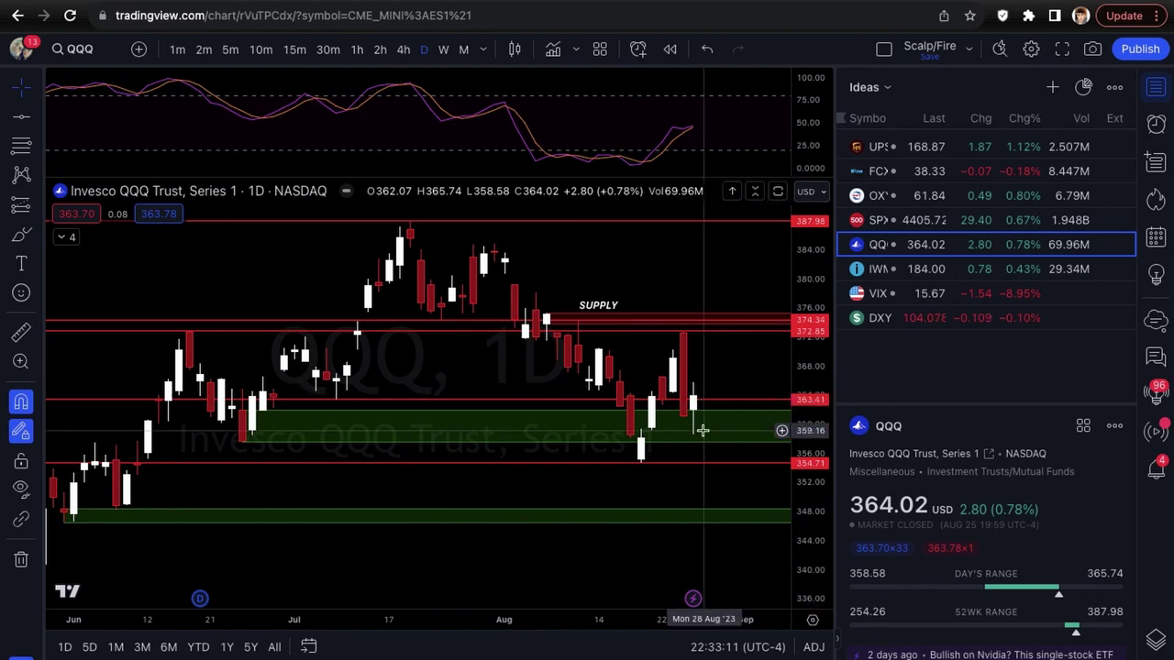
Draw a QQQ path from the latest candle up to just under 372.85 supply, curling down
{"action": "scroll", "coordinate": [702, 430], "scroll_direction": "up", "scroll_amount": 1}
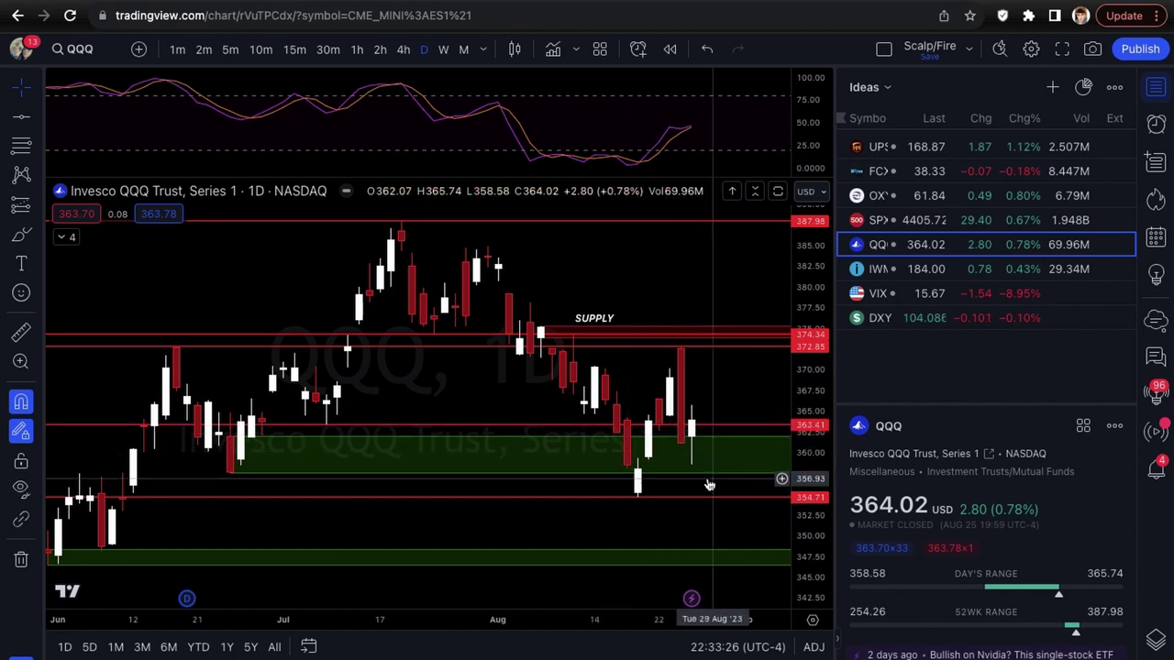
{"action": "scroll", "coordinate": [712, 446], "scroll_direction": "up", "scroll_amount": 1}
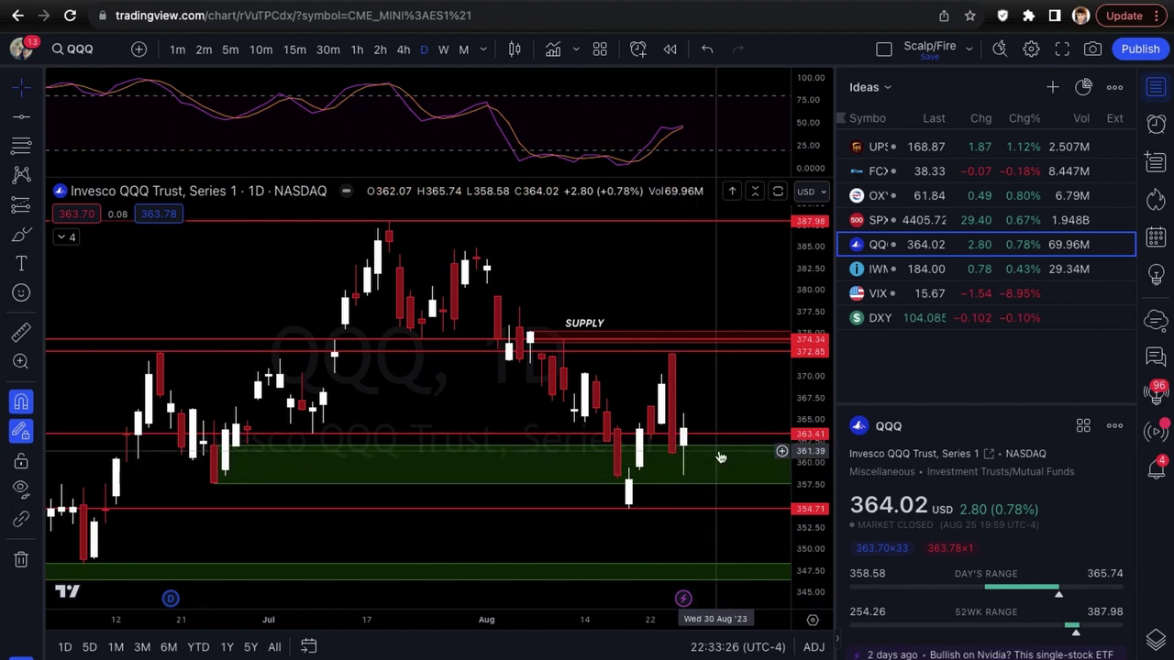
{"action": "scroll", "coordinate": [739, 438], "scroll_direction": "up", "scroll_amount": 1}
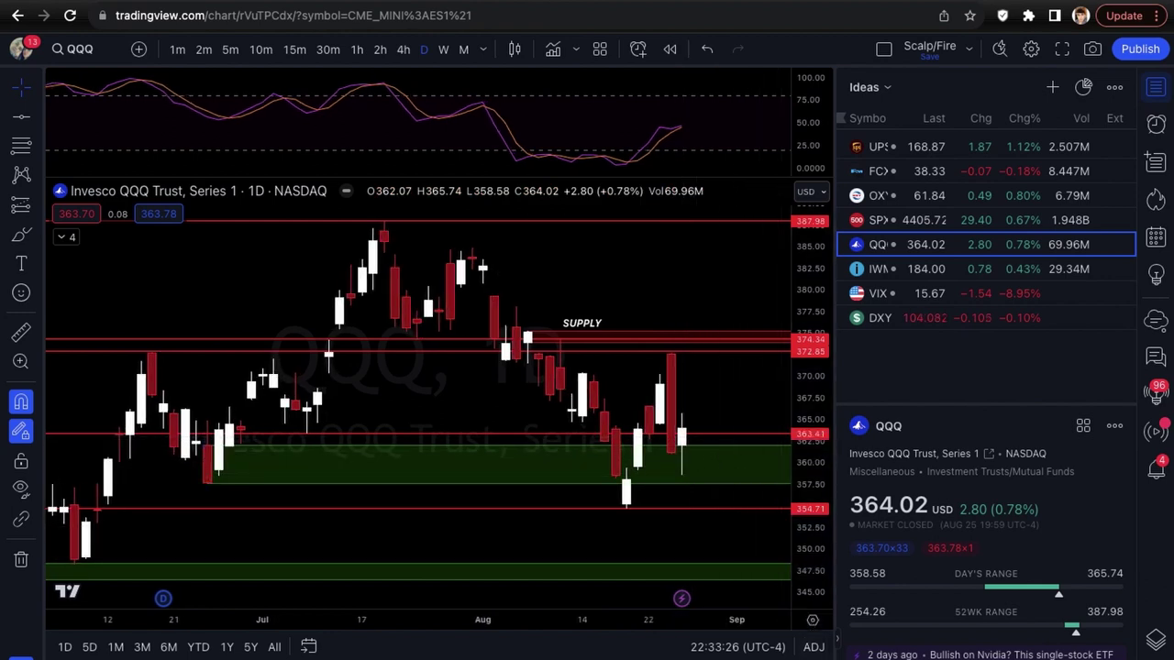
{"action": "mouse_move", "coordinate": [692, 428]}
{"action": "left_mouse_down"}
{"action": "mouse_move", "coordinate": [713, 351]}
{"action": "mouse_move", "coordinate": [738, 367]}
{"action": "left_mouse_up"}
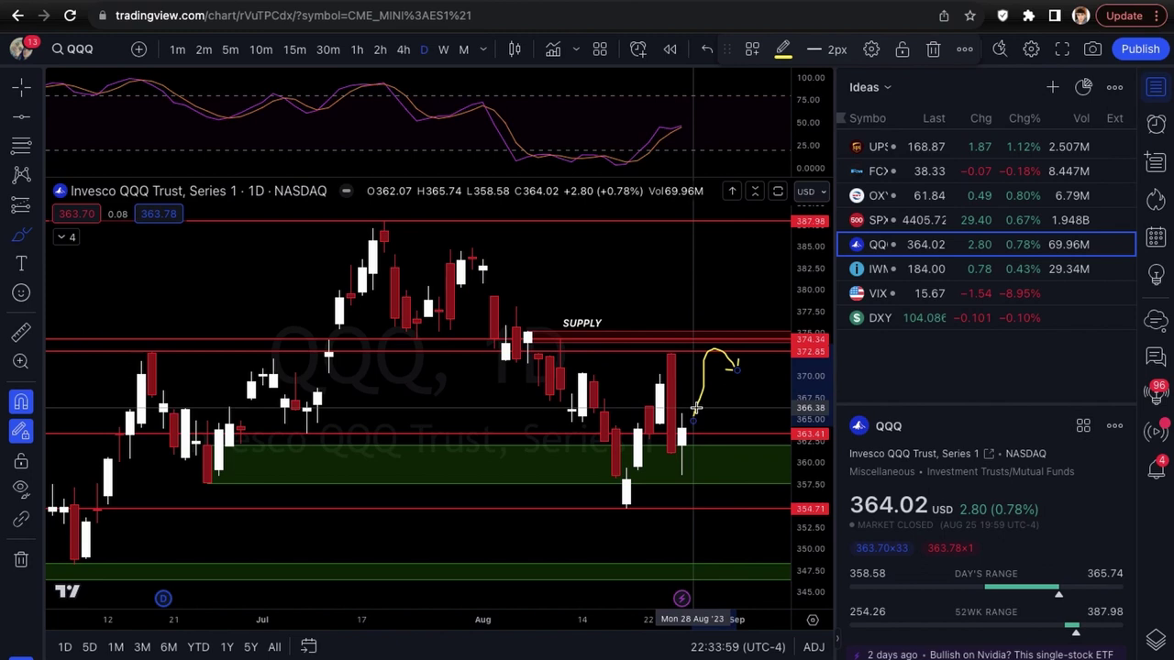
Return to the Cross cursor and deselect the finished QQQ projection arrow
{"action": "left_click", "coordinate": [22, 87]}
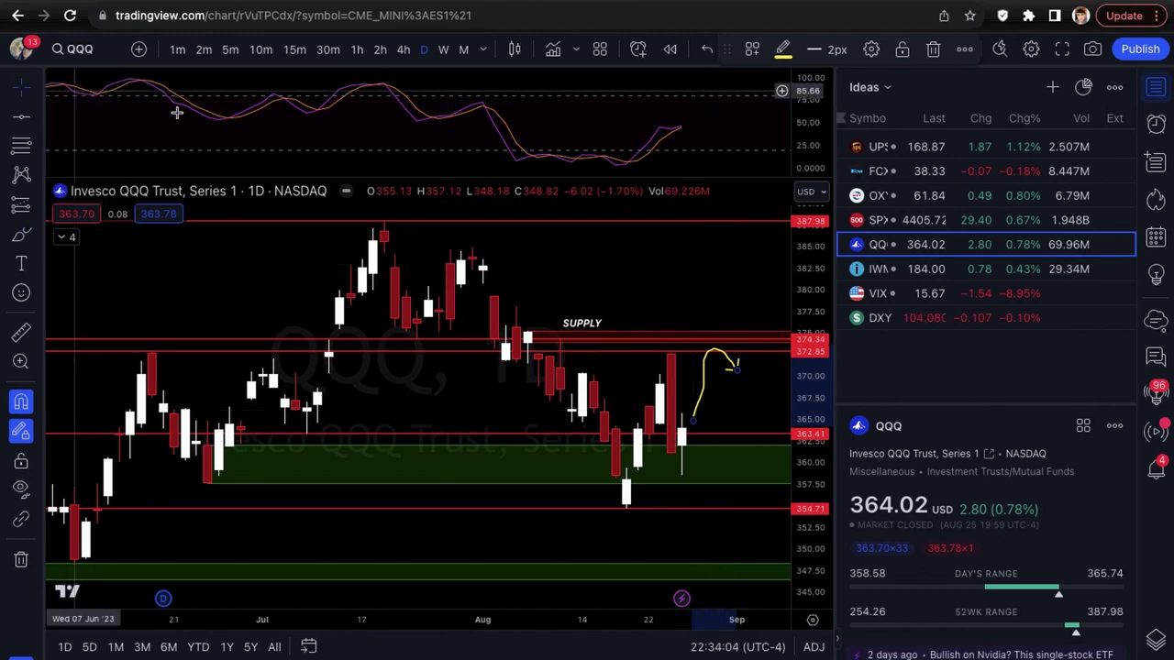
{"action": "left_click", "coordinate": [627, 390]}
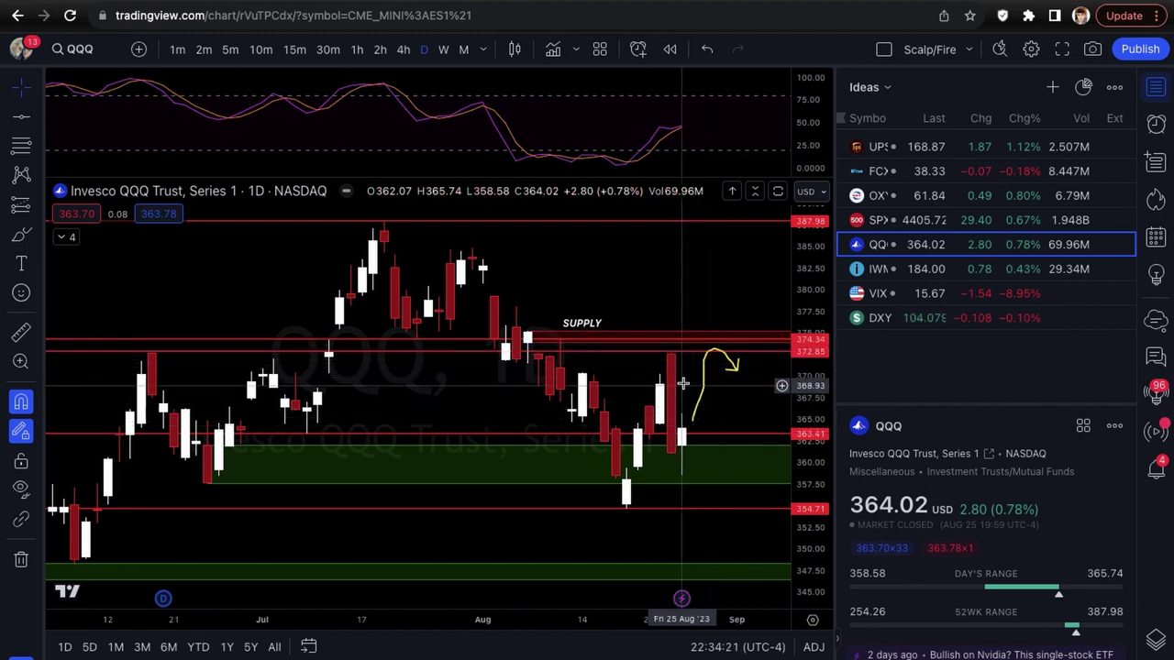
{"action": "scroll", "coordinate": [676, 446], "scroll_direction": "down", "scroll_amount": 1}
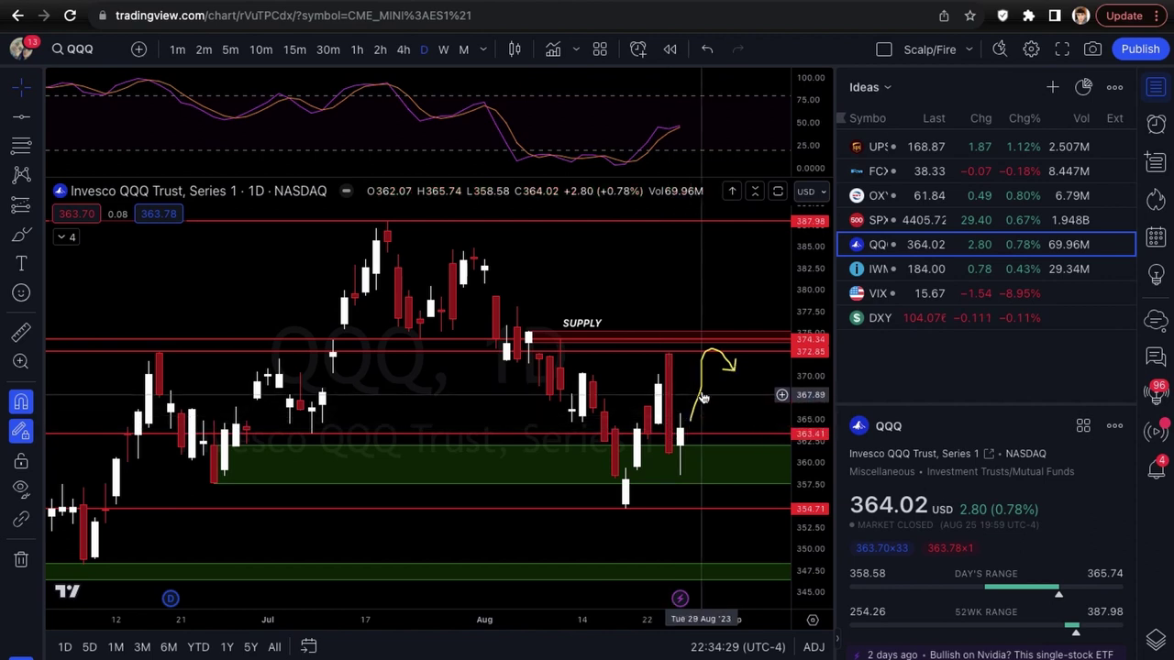
{"action": "scroll", "coordinate": [702, 397], "scroll_direction": "down", "scroll_amount": 1}
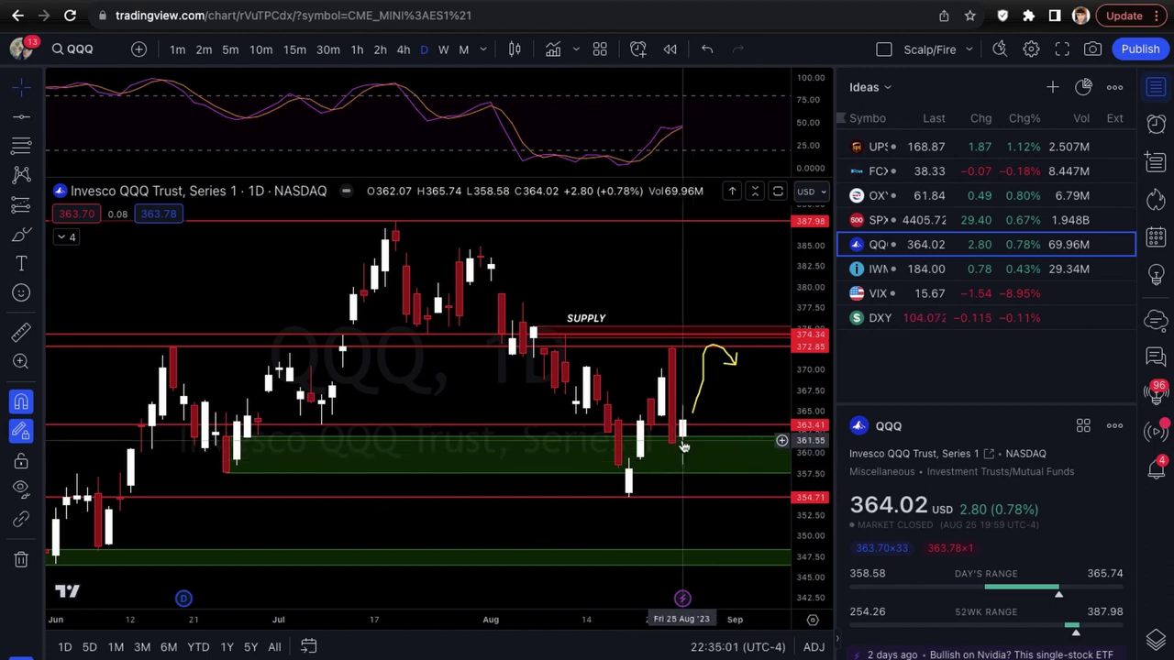
{"action": "scroll", "coordinate": [688, 454], "scroll_direction": "right", "scroll_amount": 1}
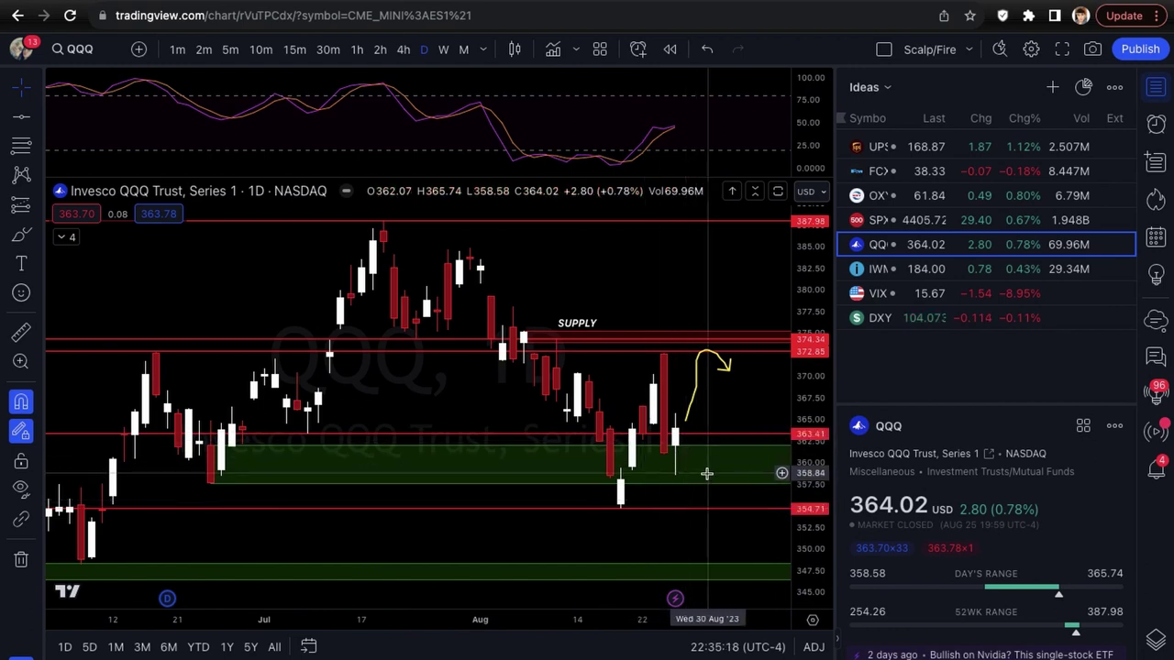
{"action": "scroll", "coordinate": [707, 474], "scroll_direction": "down", "scroll_amount": 1}
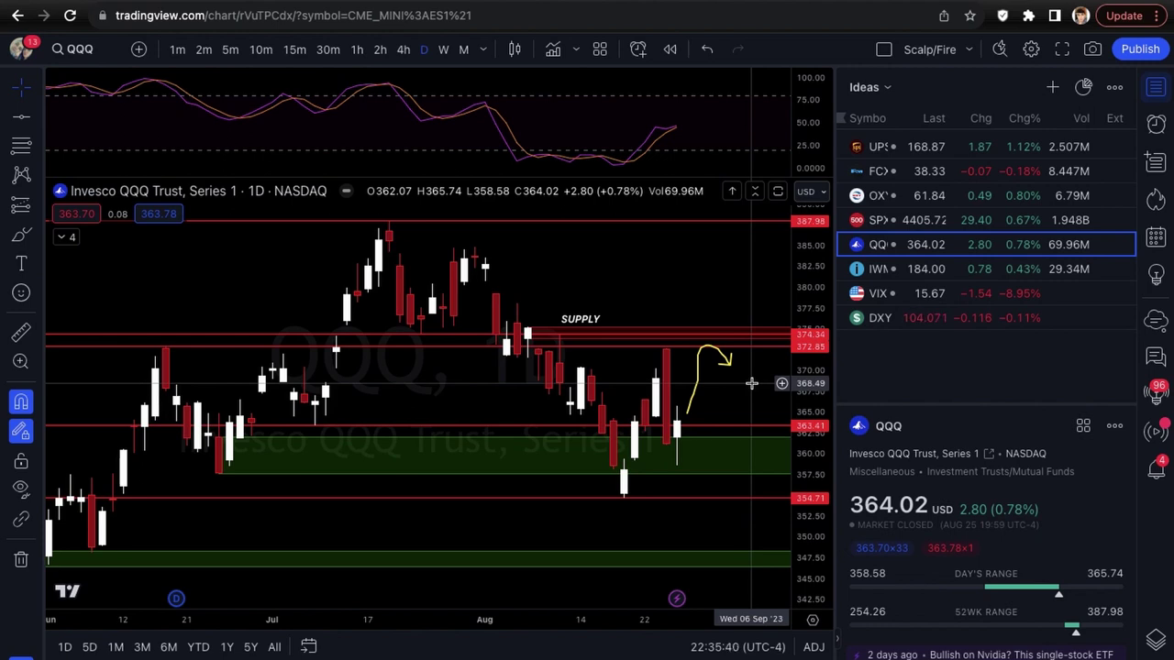
{"action": "scroll", "coordinate": [751, 383], "scroll_direction": "down", "scroll_amount": 1}
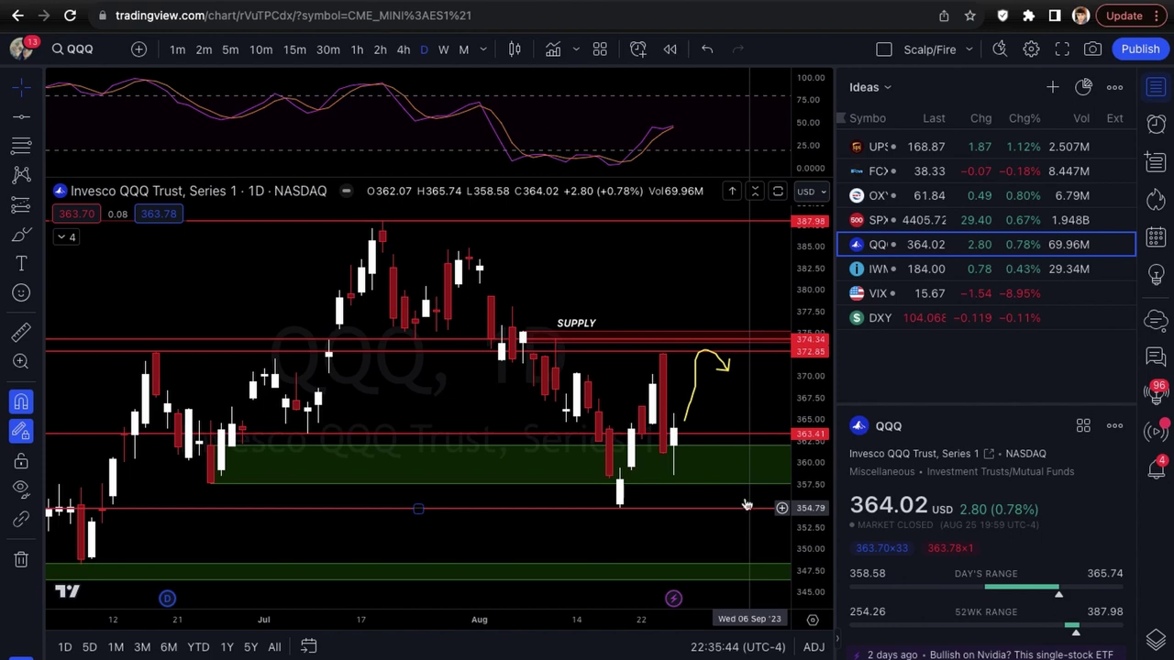
{"action": "left_click", "coordinate": [695, 402]}
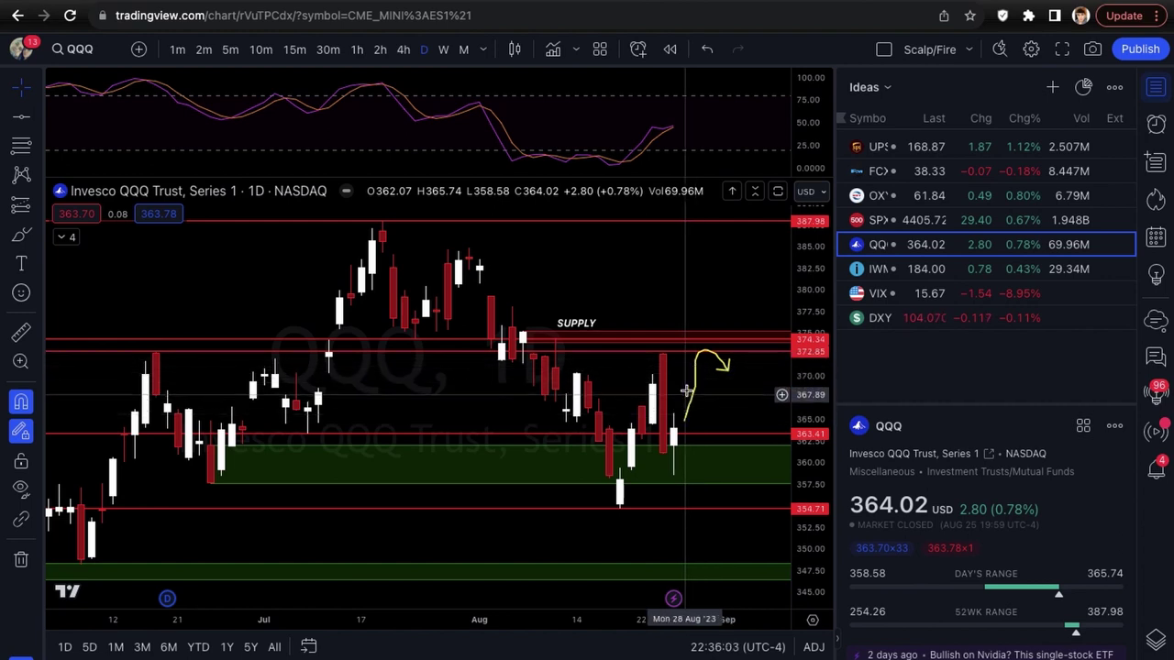
{"action": "left_click", "coordinate": [688, 427]}
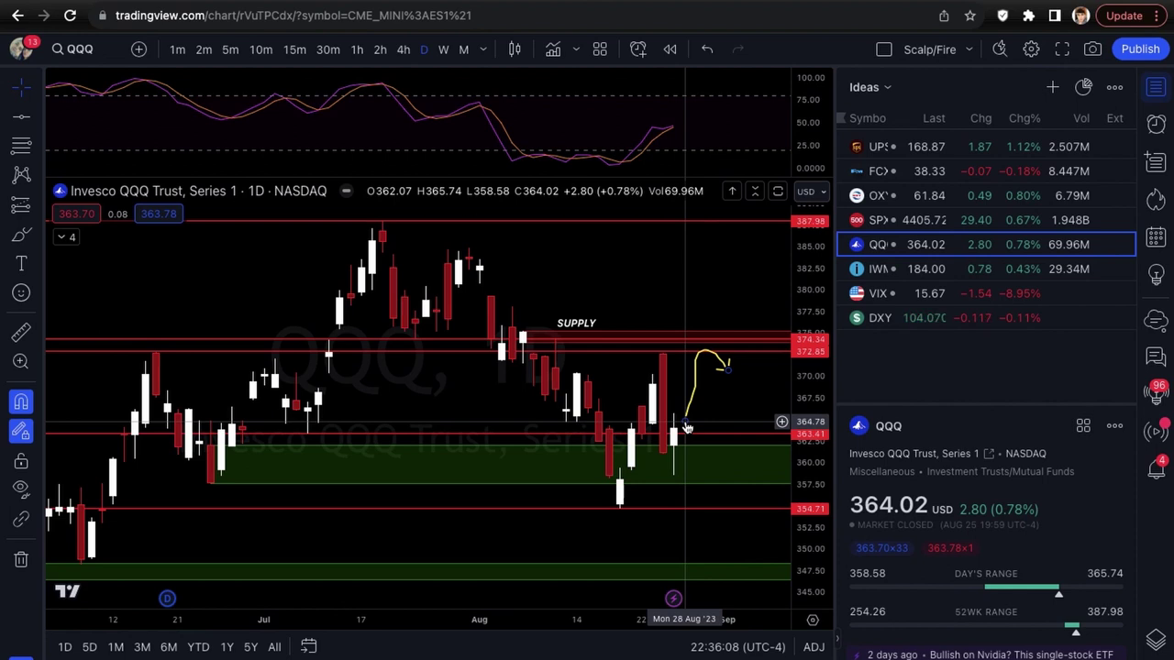
{"action": "left_click", "coordinate": [694, 409]}
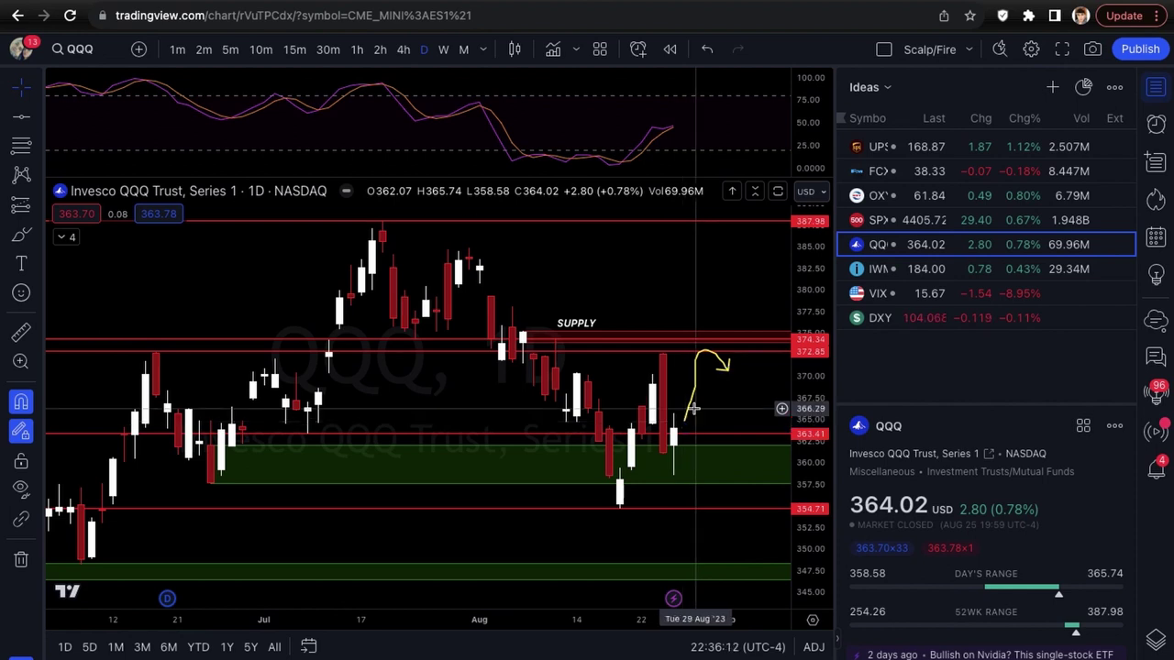
{"action": "scroll", "coordinate": [694, 409], "scroll_direction": "down", "scroll_amount": 1}
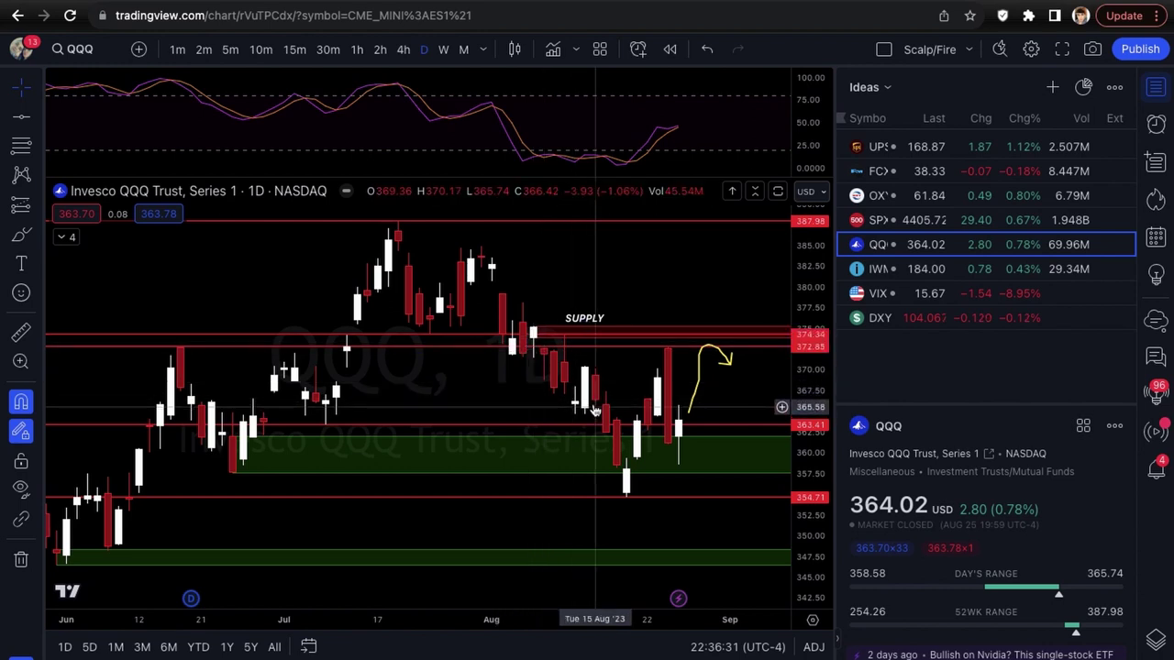
Nudge the edge of the QQQ 372.85–374.34 SUPPLY rectangle slightly
{"action": "left_click", "coordinate": [231, 451]}
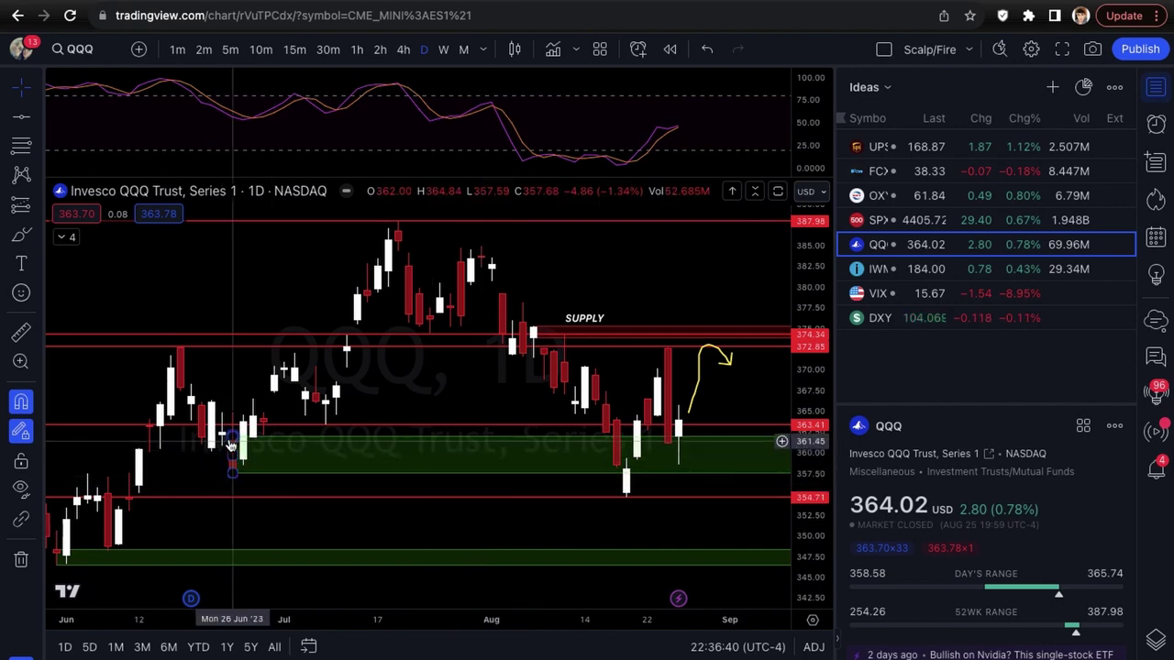
{"action": "left_click", "coordinate": [274, 387]}
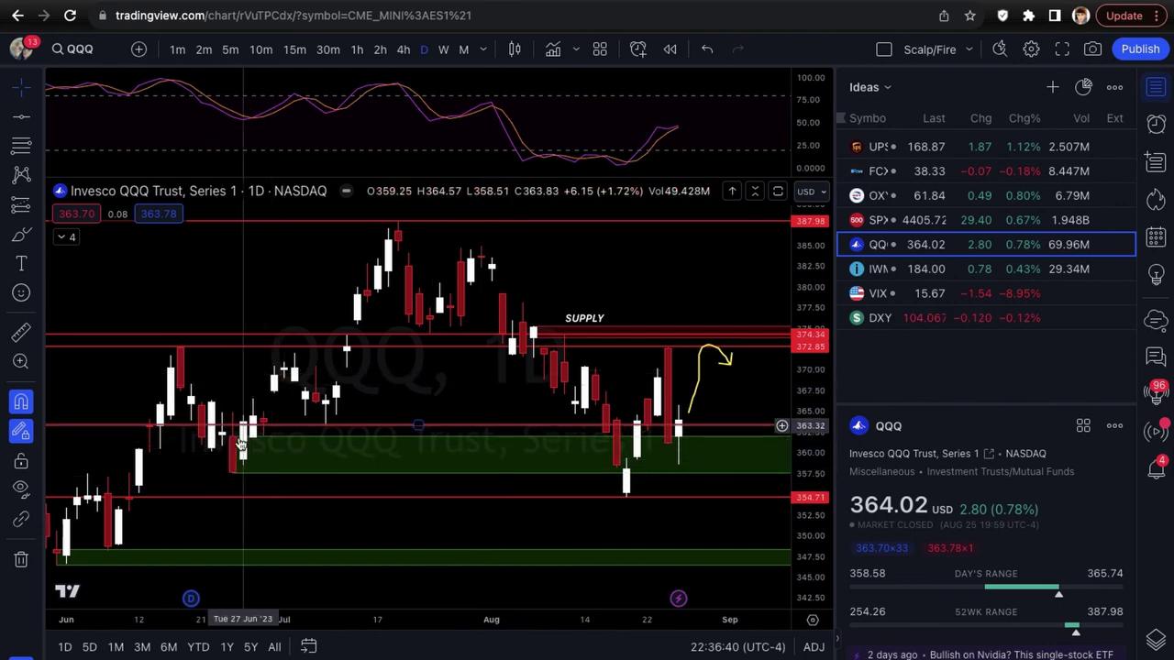
{"action": "left_click", "coordinate": [533, 328]}
{"action": "left_click_drag", "start_coordinate": [532, 328], "coordinate": [549, 335]}
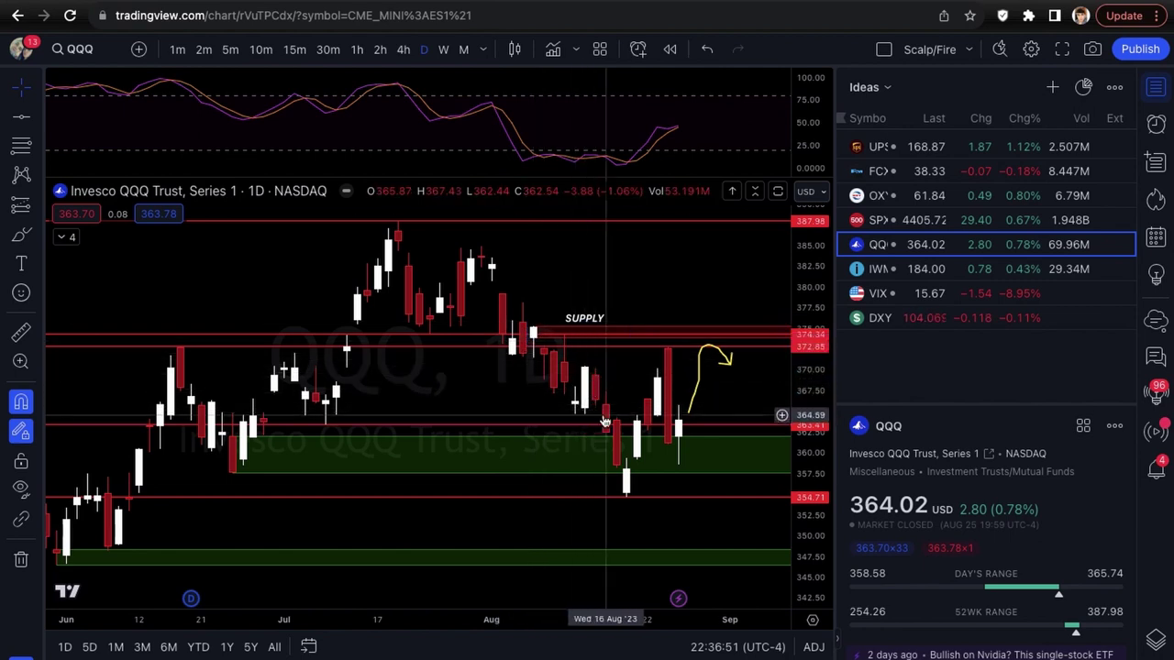
{"action": "scroll", "coordinate": [601, 418], "scroll_direction": "down", "scroll_amount": 3}
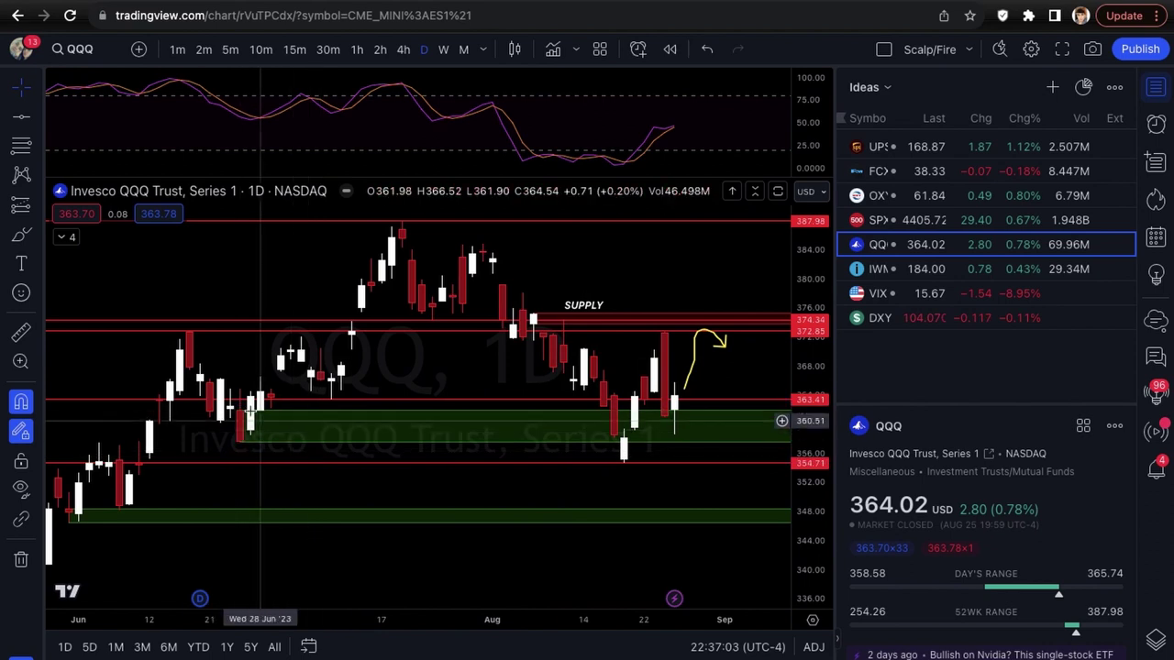
{"action": "scroll", "coordinate": [757, 413], "scroll_direction": "up", "scroll_amount": 1}
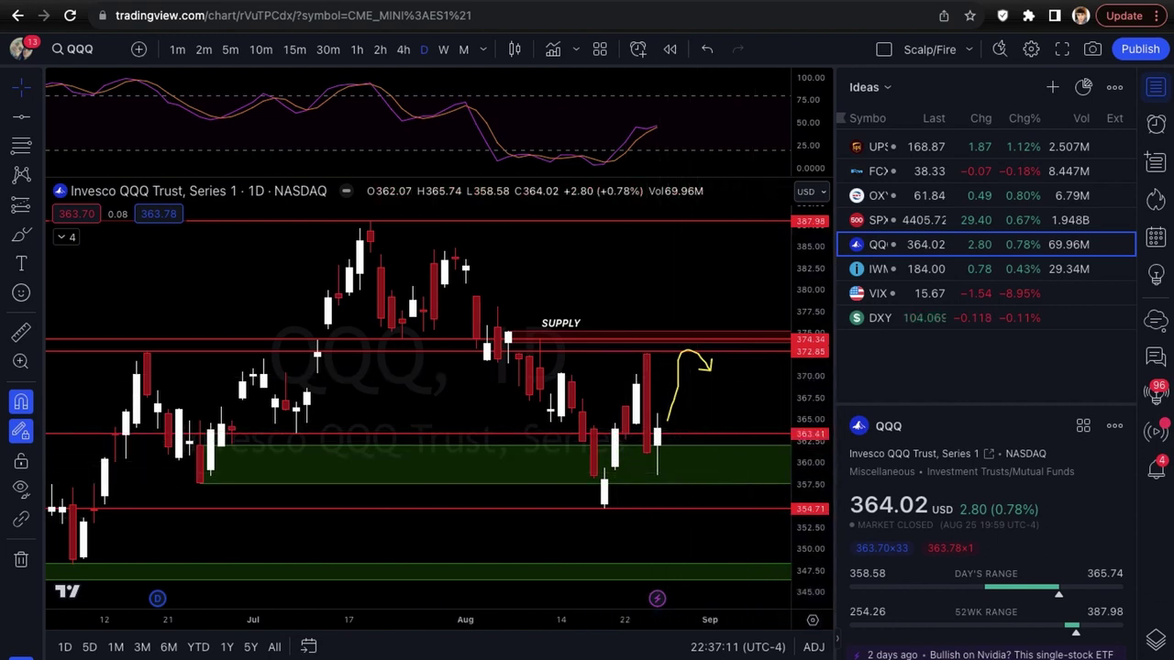
Draw a second yellow QQQ arrow dropping from the last candle to the 354.71 line
{"action": "mouse_move", "coordinate": [679, 431]}
{"action": "left_mouse_down"}
{"action": "mouse_move", "coordinate": [687, 493]}
{"action": "mouse_move", "coordinate": [704, 487]}
{"action": "mouse_move", "coordinate": [709, 507]}
{"action": "left_mouse_up"}
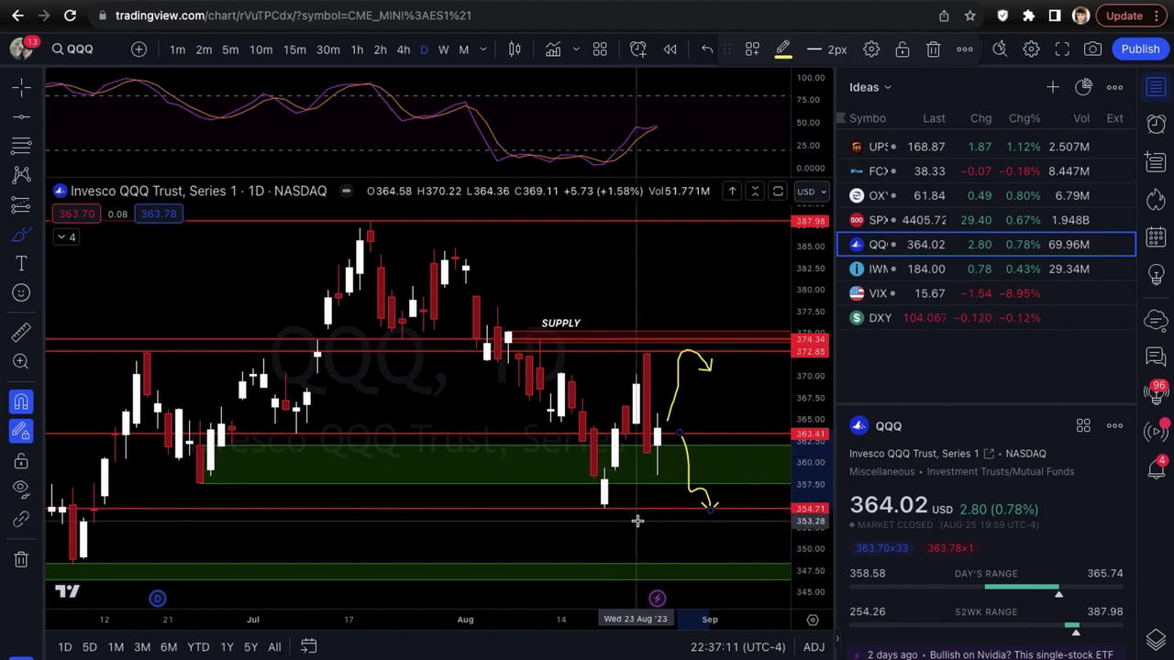
{"action": "scroll", "coordinate": [699, 548], "scroll_direction": "down", "scroll_amount": 1}
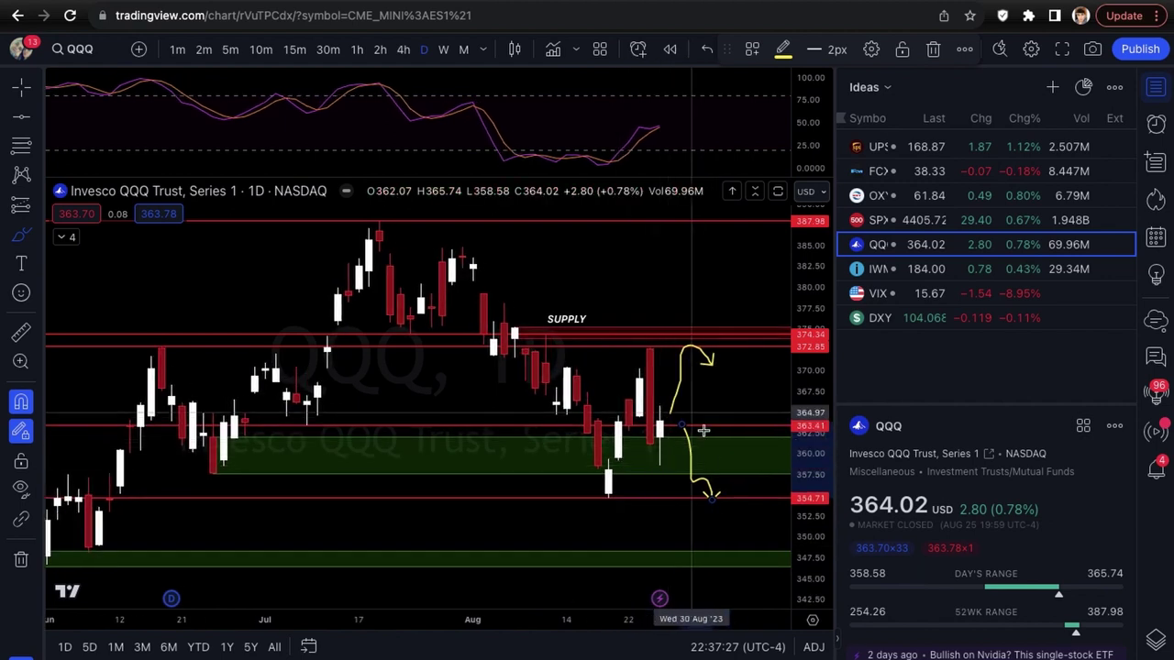
{"action": "scroll", "coordinate": [718, 431], "scroll_direction": "down", "scroll_amount": 1}
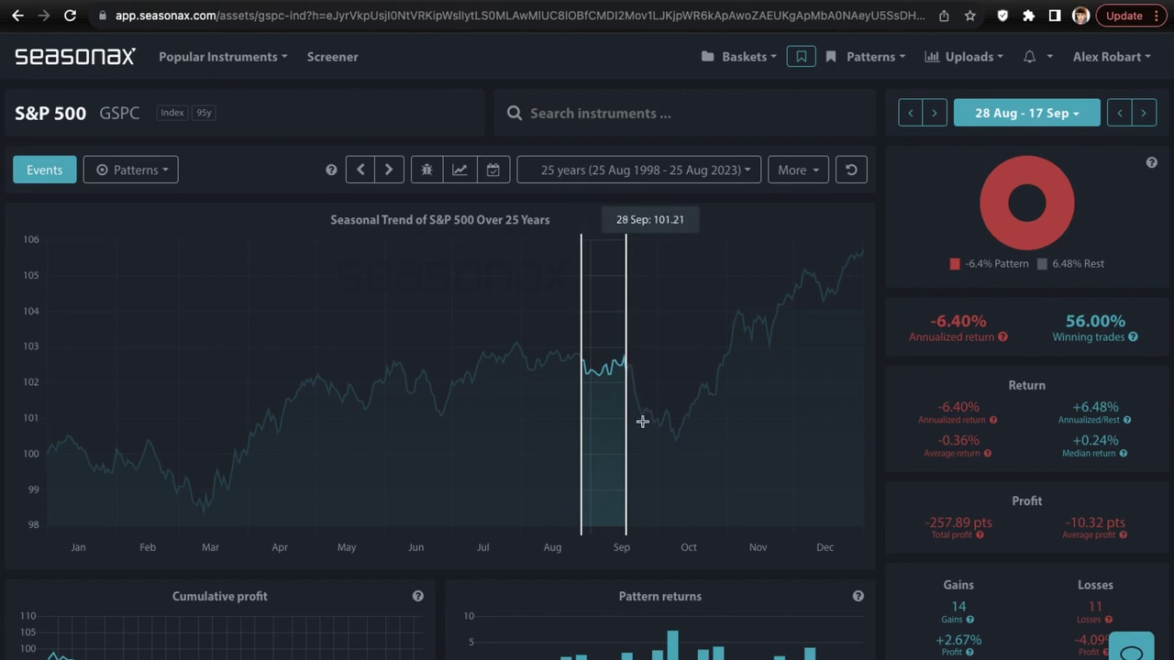
Go back from the Seasonax S&P 500 seasonal chart to the QQQ chart in TradingView
{"action": "left_click", "coordinate": [151, 1]}
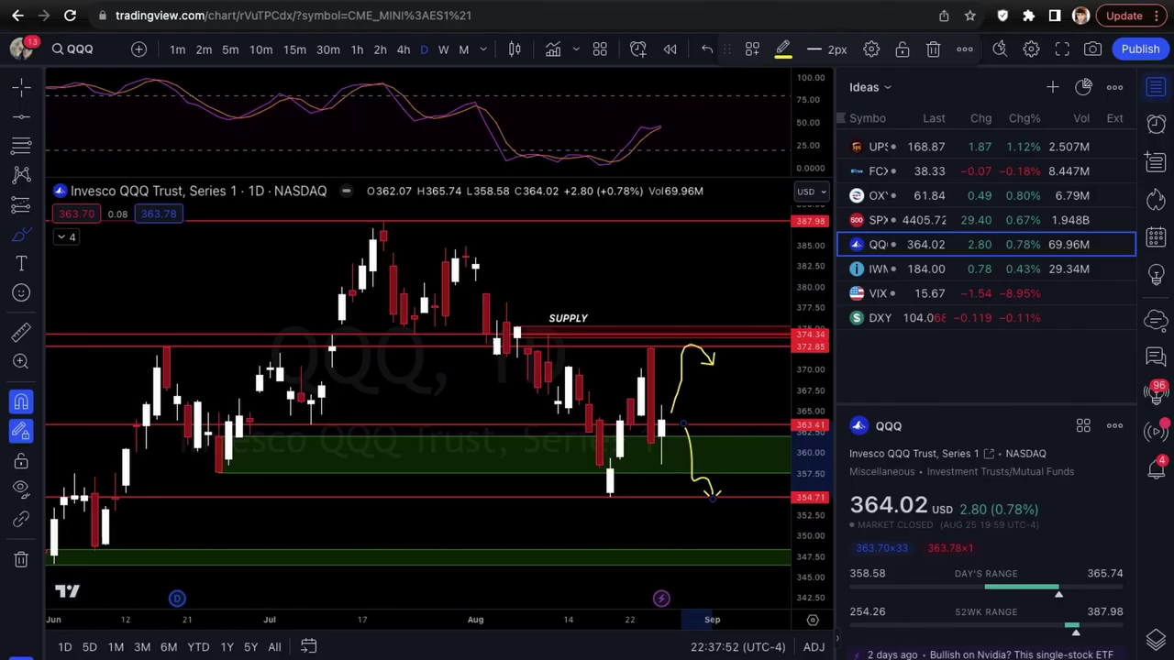
Switch to the plain Cross cursor and step to IWM in the watchlist
{"action": "left_click", "coordinate": [32, 89]}
{"action": "left_click", "coordinate": [84, 90]}
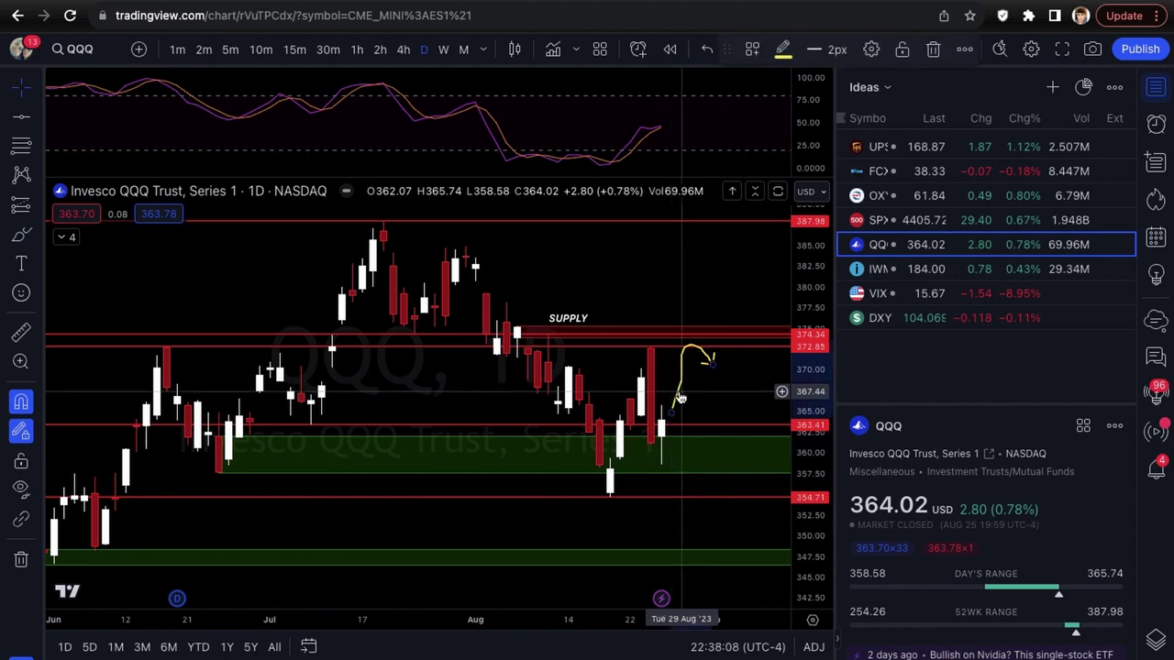
{"action": "key", "text": "Down"}
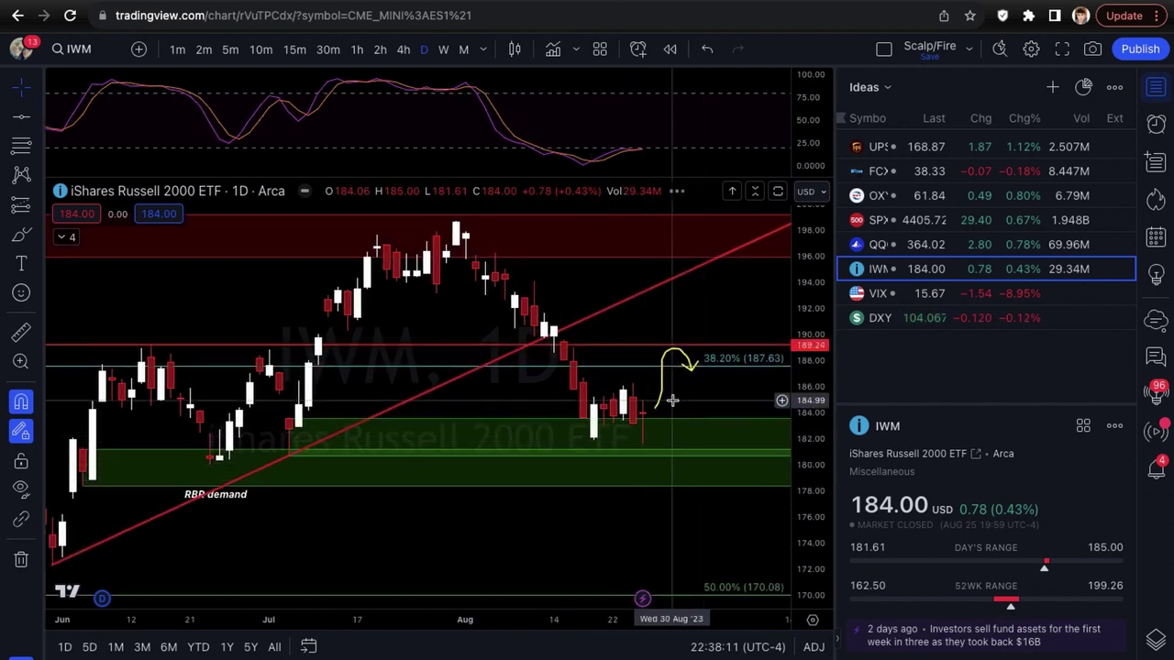
{"action": "scroll", "coordinate": [638, 408], "scroll_direction": "left", "scroll_amount": 1}
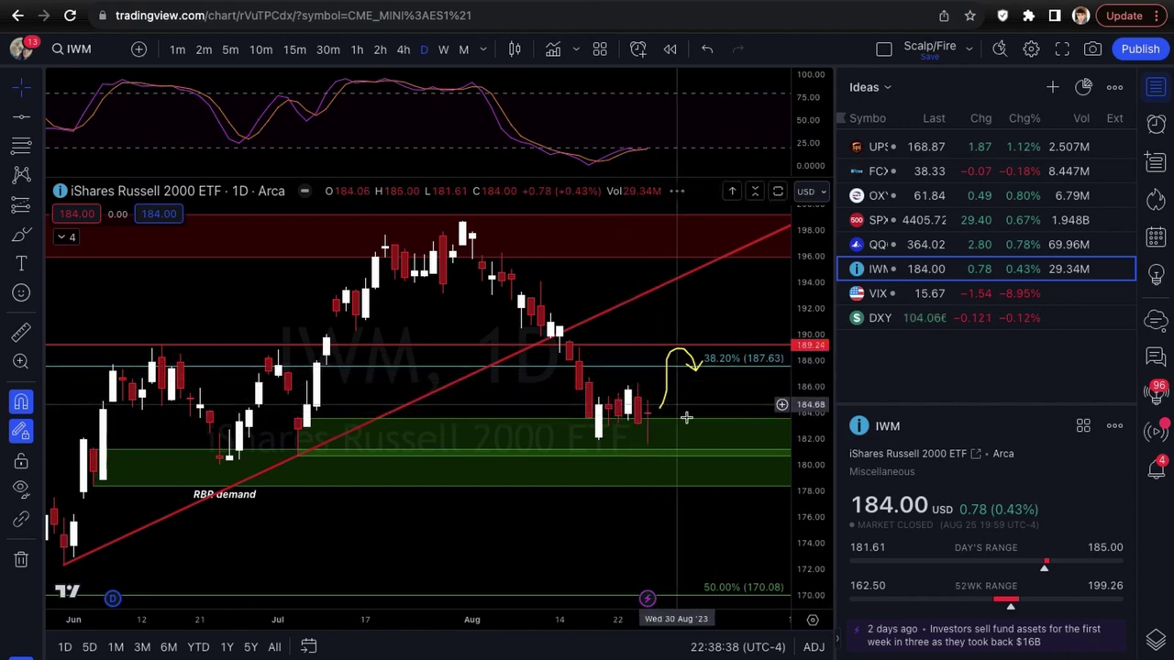
{"action": "scroll", "coordinate": [660, 431], "scroll_direction": "down", "scroll_amount": 1}
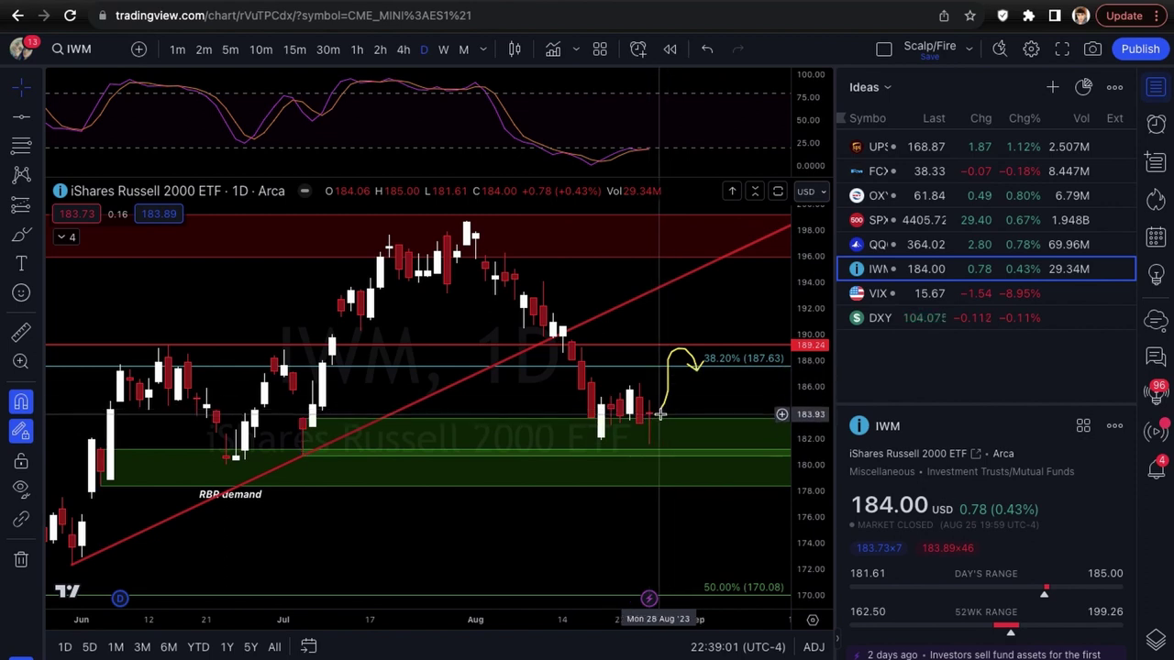
{"action": "scroll", "coordinate": [664, 413], "scroll_direction": "up", "scroll_amount": 2}
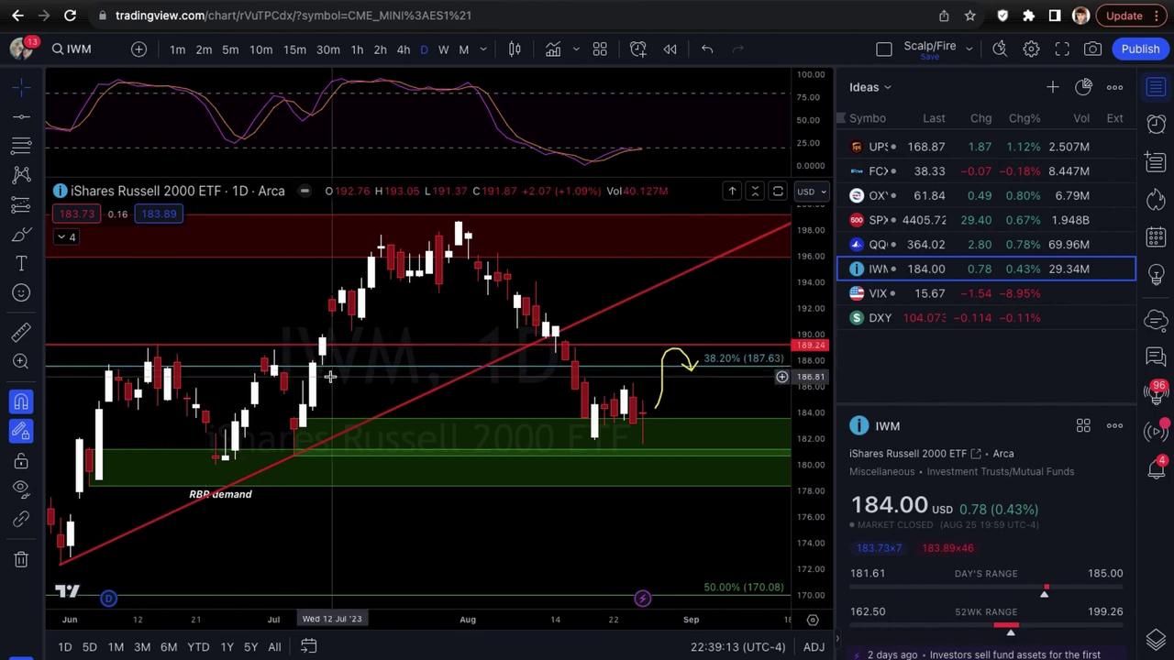
{"action": "scroll", "coordinate": [726, 409], "scroll_direction": "down", "scroll_amount": 1}
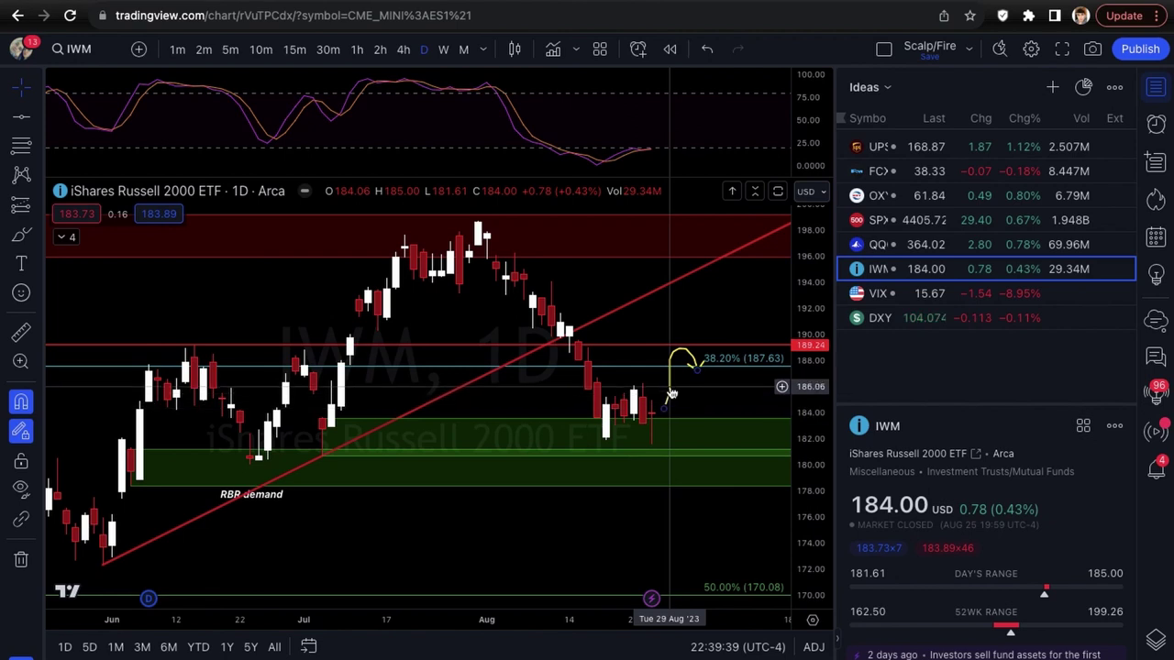
{"action": "scroll", "coordinate": [374, 432], "scroll_direction": "down", "scroll_amount": 1}
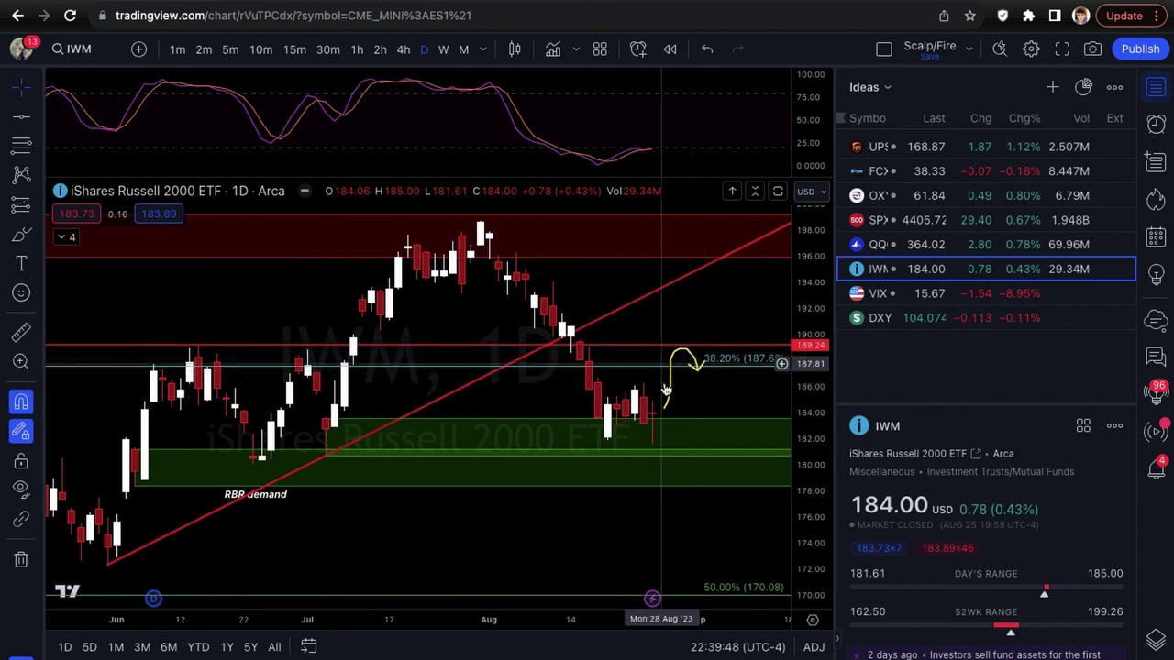
{"action": "scroll", "coordinate": [687, 438], "scroll_direction": "down", "scroll_amount": 1}
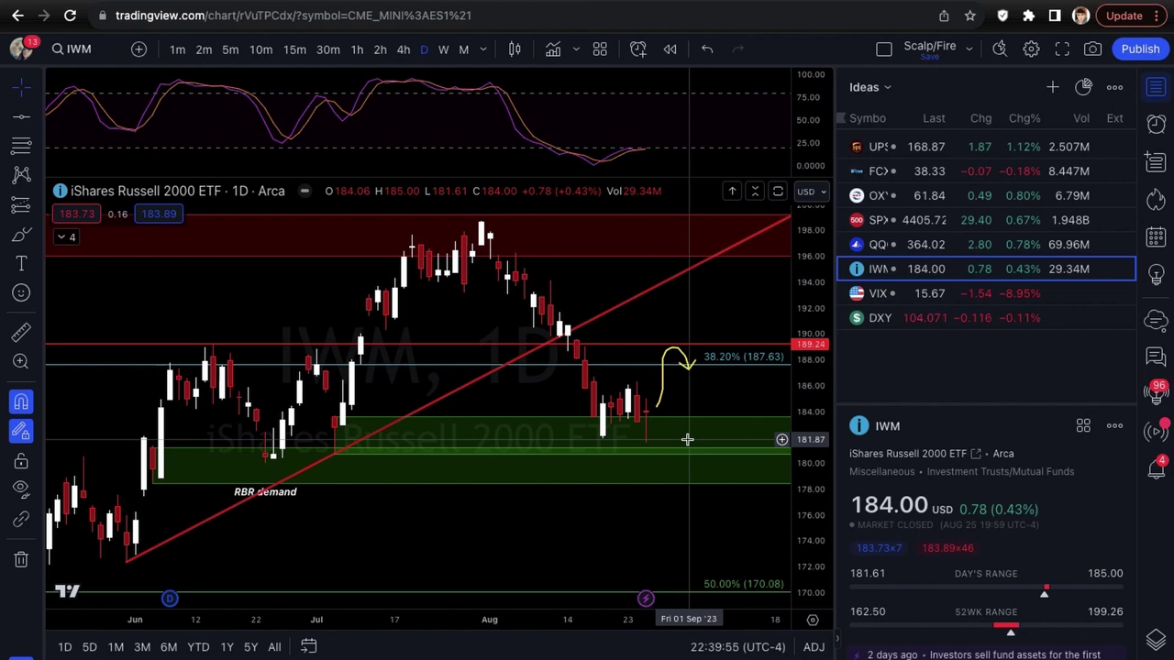
{"action": "scroll", "coordinate": [685, 438], "scroll_direction": "down", "scroll_amount": 1}
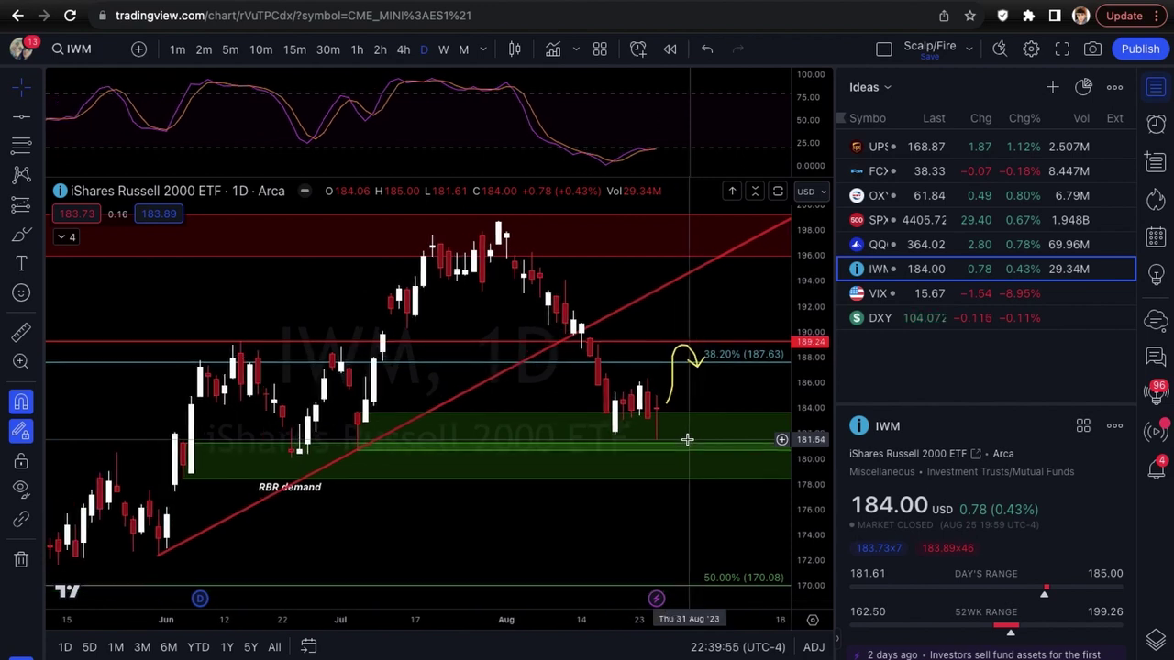
{"action": "scroll", "coordinate": [687, 437], "scroll_direction": "down", "scroll_amount": 1}
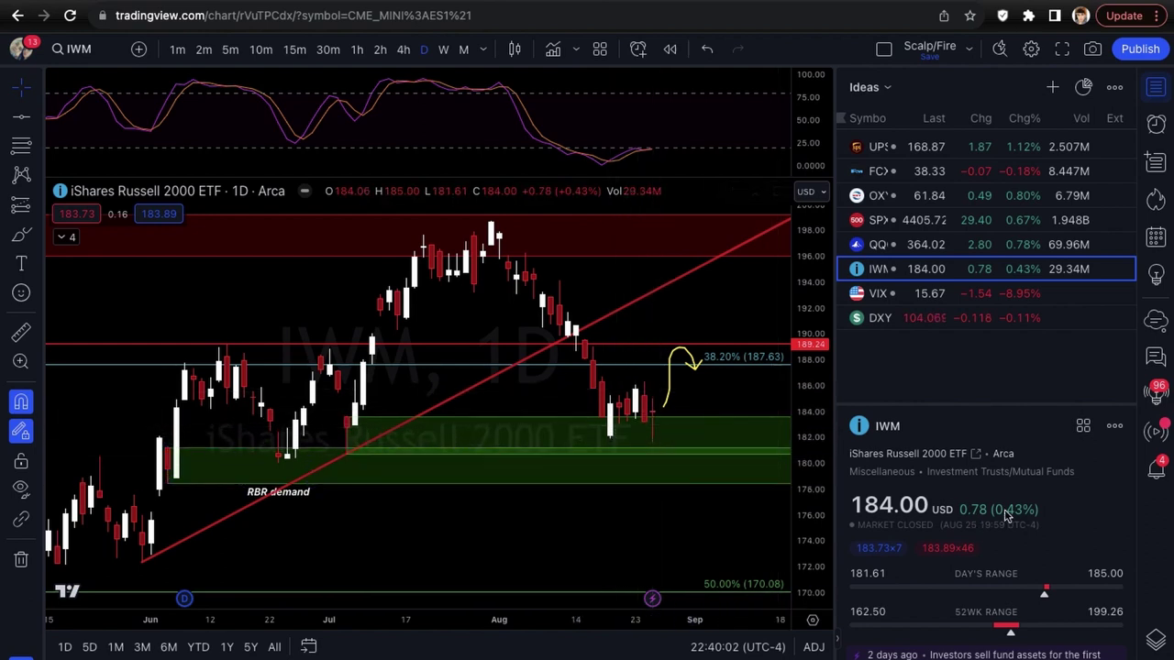
{"action": "scroll", "coordinate": [653, 420], "scroll_direction": "up", "scroll_amount": 2}
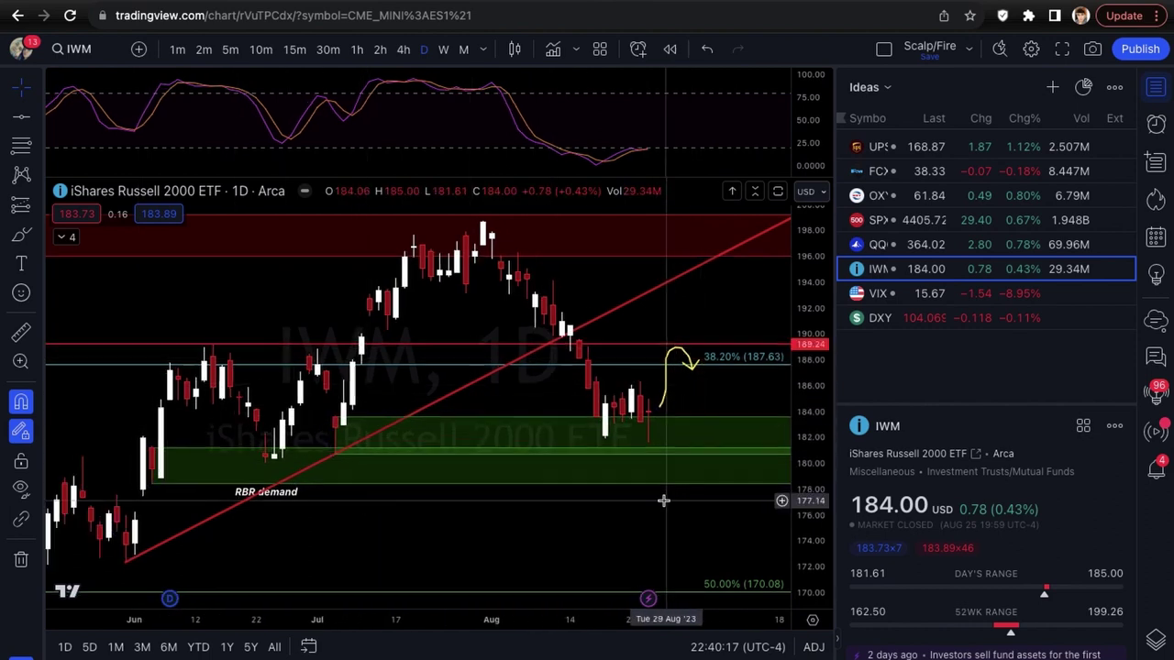
{"action": "scroll", "coordinate": [663, 498], "scroll_direction": "down", "scroll_amount": 1}
Draw a yellow IWM arrow dropping into the RBR demand zone near 177, then load VIX
{"action": "left_click_drag", "start_coordinate": [673, 447], "coordinate": [683, 499]}
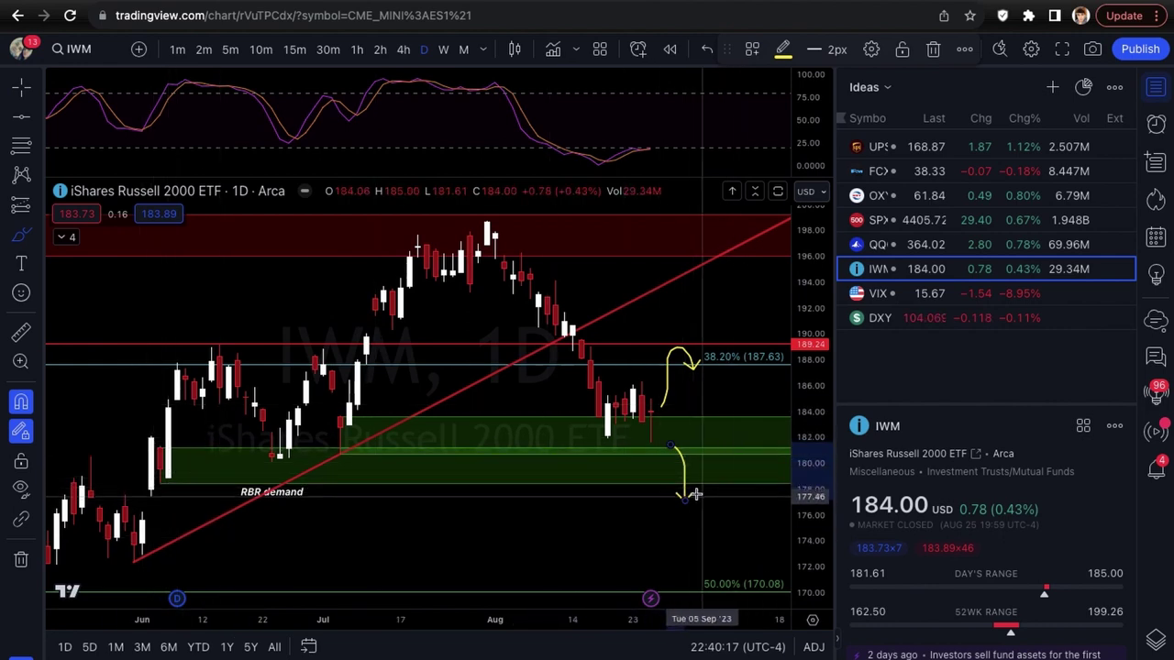
{"action": "scroll", "coordinate": [714, 505], "scroll_direction": "down", "scroll_amount": 1}
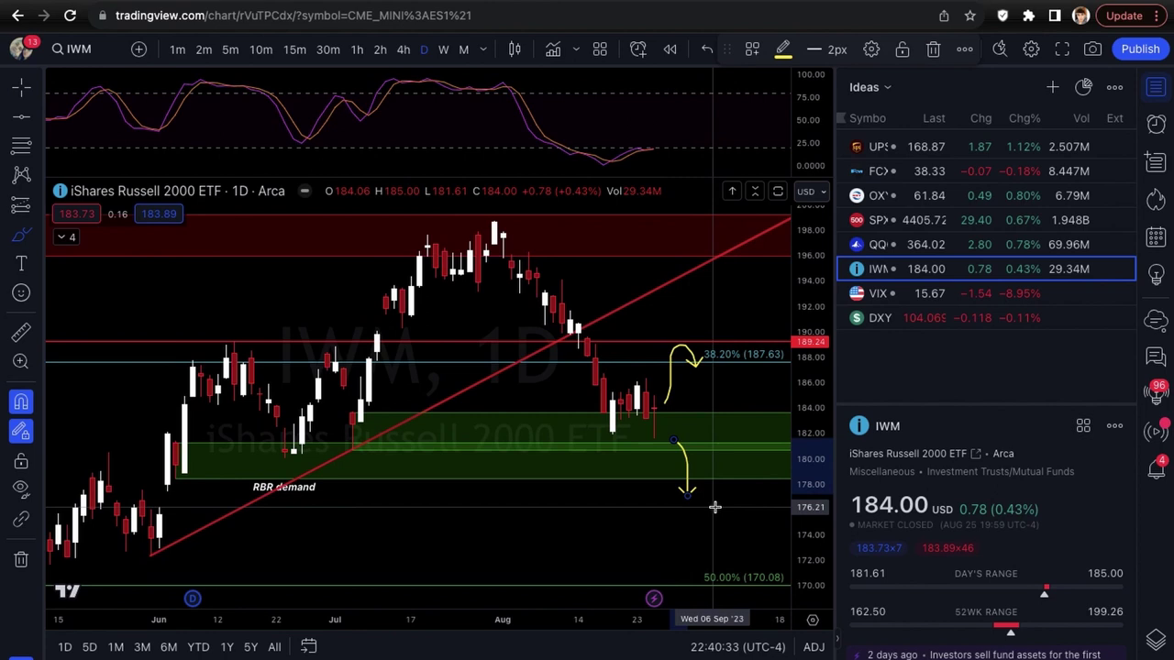
{"action": "scroll", "coordinate": [714, 507], "scroll_direction": "up", "scroll_amount": 1}
{"action": "scroll", "coordinate": [714, 507], "scroll_direction": "up", "scroll_amount": 1}
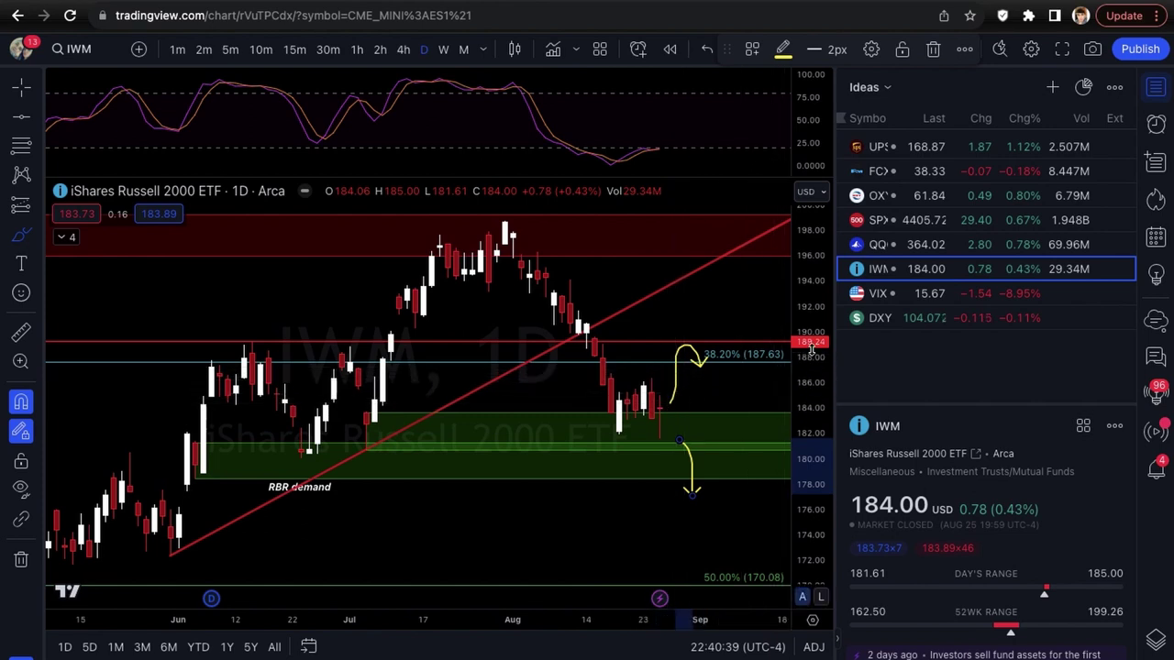
{"action": "key", "text": "Down"}
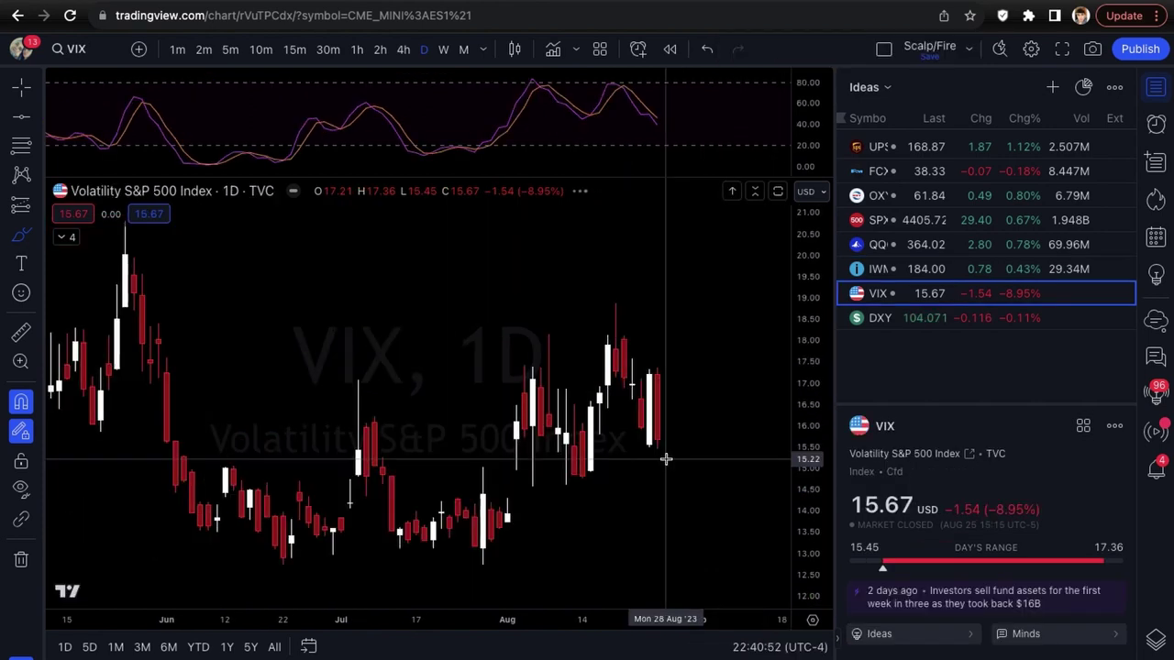
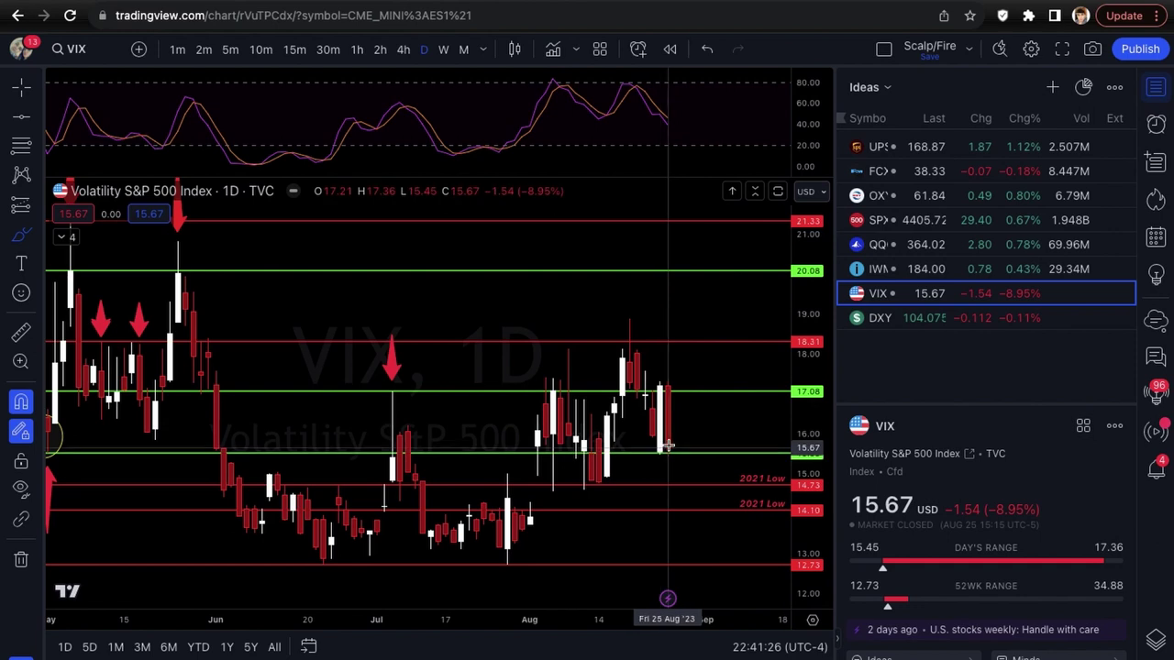
Switch VIX to 15-minute candles and zoom into the last week of August
{"action": "left_click", "coordinate": [294, 50]}
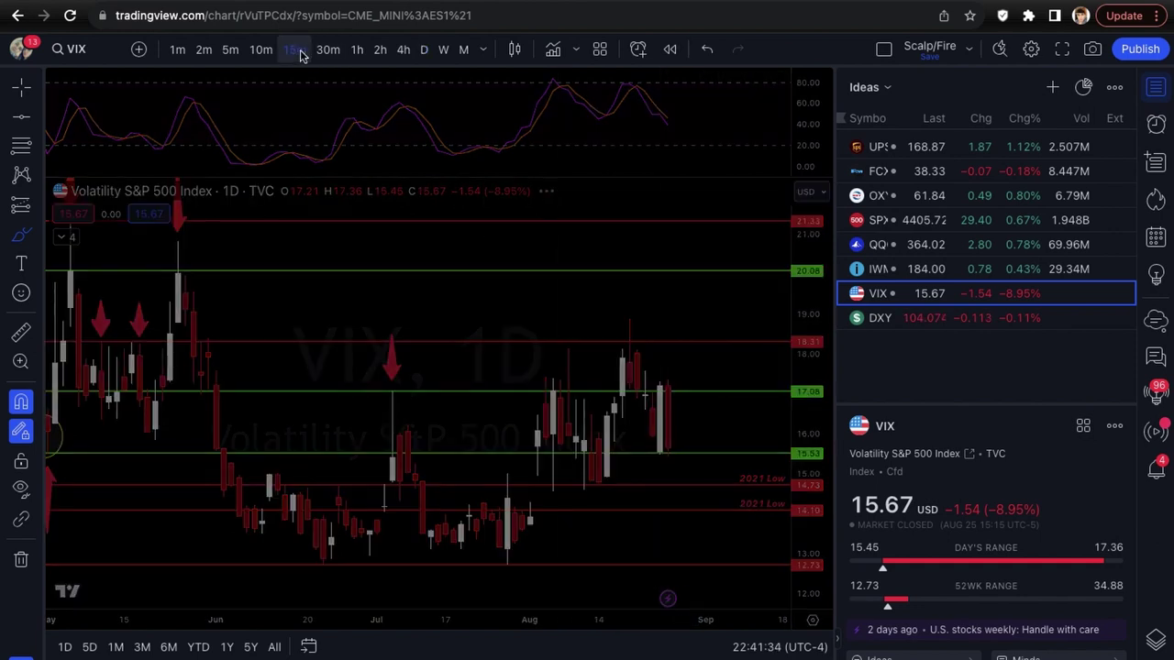
{"action": "scroll", "coordinate": [483, 319], "scroll_direction": "left", "scroll_amount": 3}
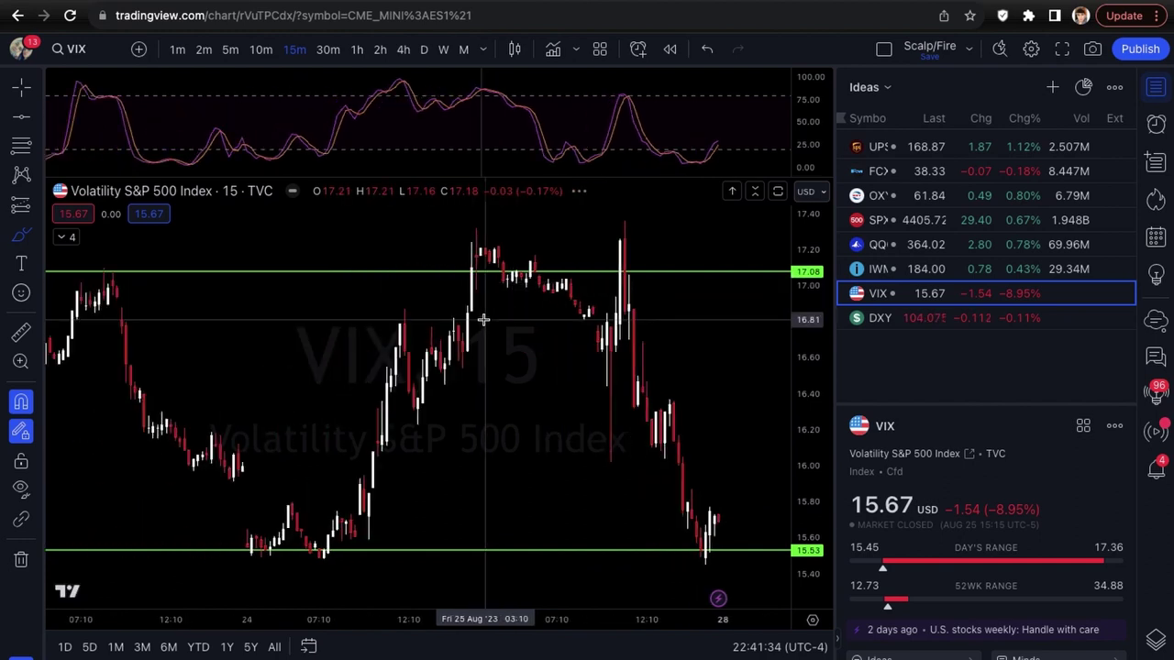
{"action": "scroll", "coordinate": [323, 390], "scroll_direction": "down", "scroll_amount": 3}
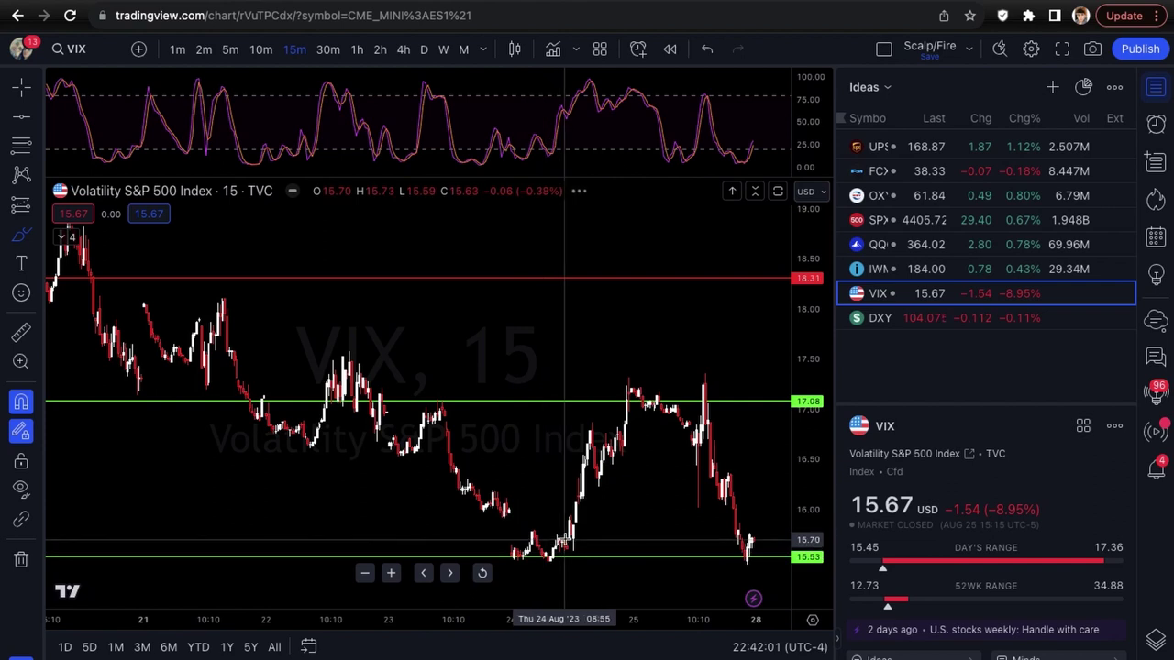
{"action": "scroll", "coordinate": [569, 541], "scroll_direction": "right", "scroll_amount": 2}
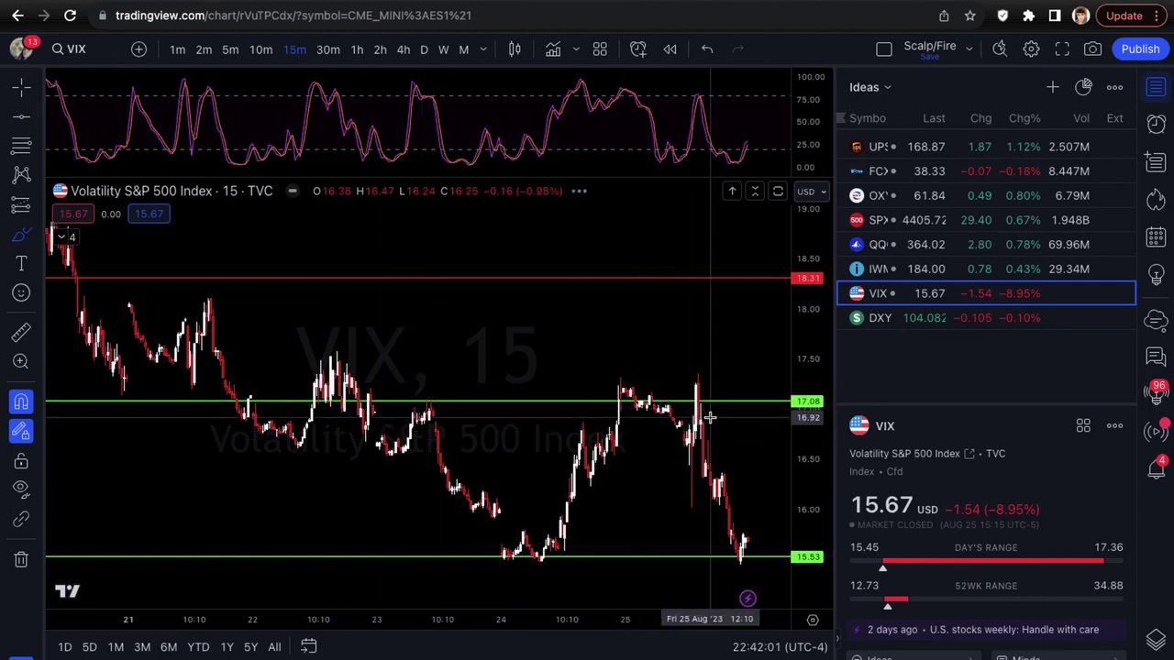
{"action": "scroll", "coordinate": [709, 418], "scroll_direction": "up", "scroll_amount": 5}
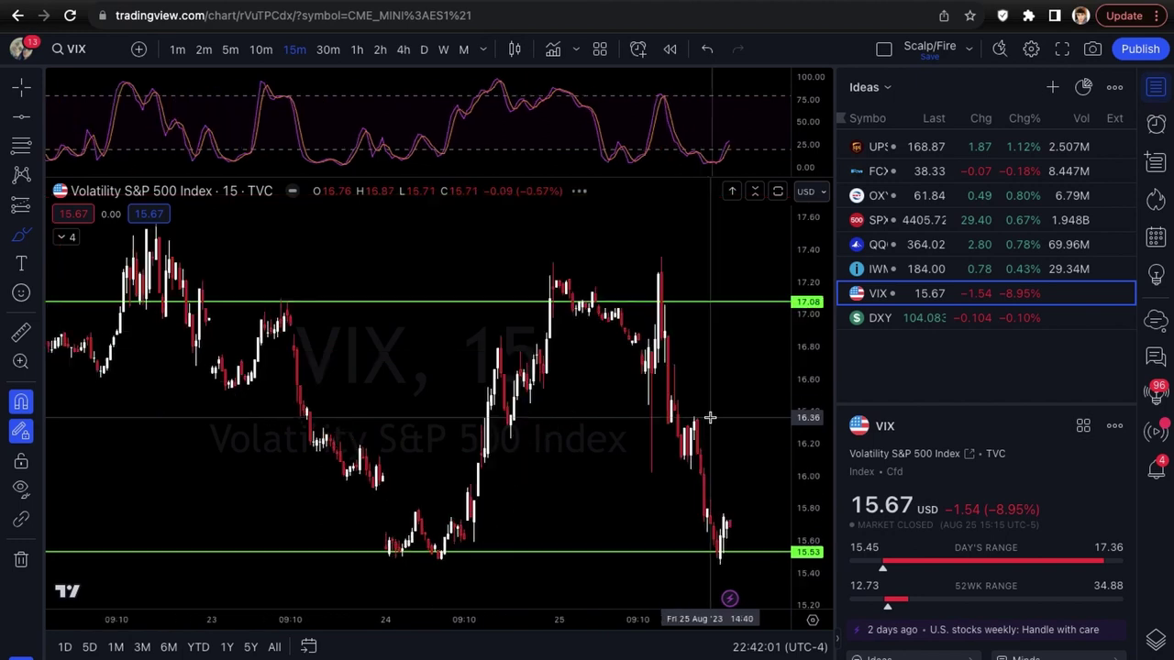
{"action": "scroll", "coordinate": [710, 418], "scroll_direction": "up", "scroll_amount": 8}
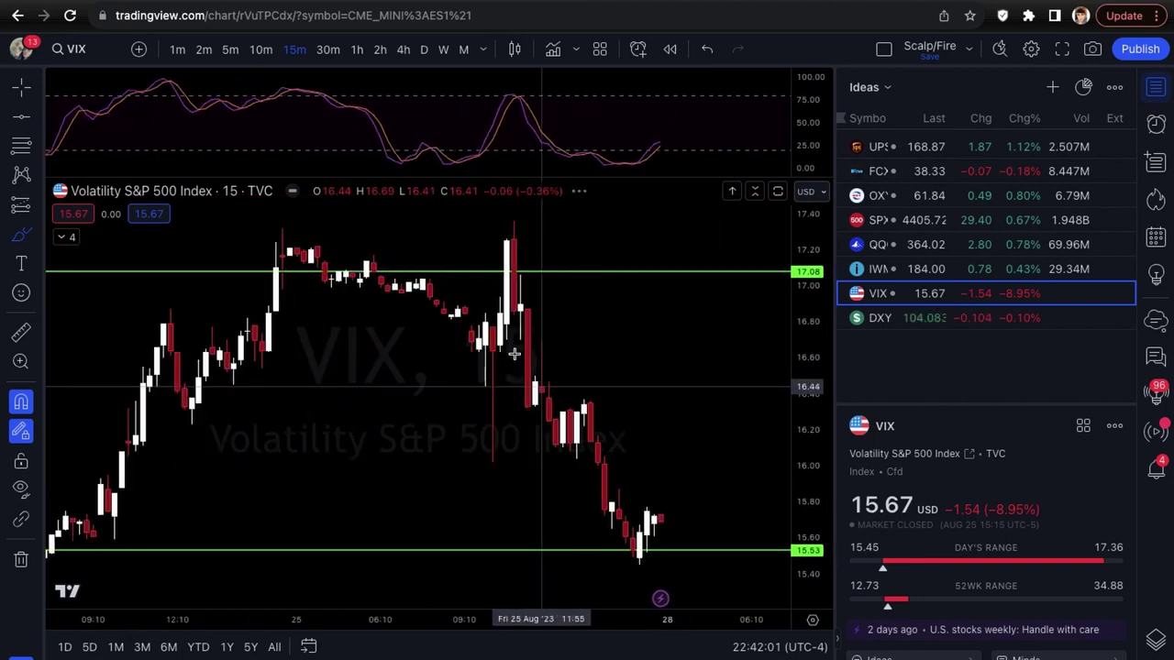
{"action": "scroll", "coordinate": [515, 354], "scroll_direction": "up", "scroll_amount": 3}
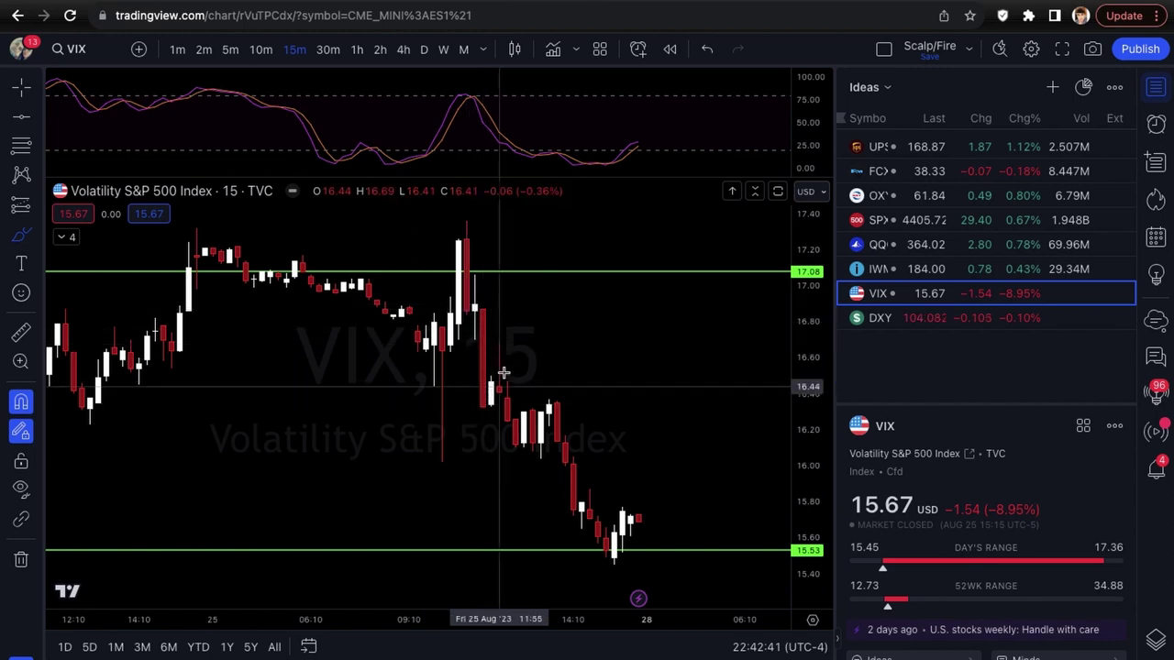
{"action": "scroll", "coordinate": [463, 302], "scroll_direction": "down", "scroll_amount": 1}
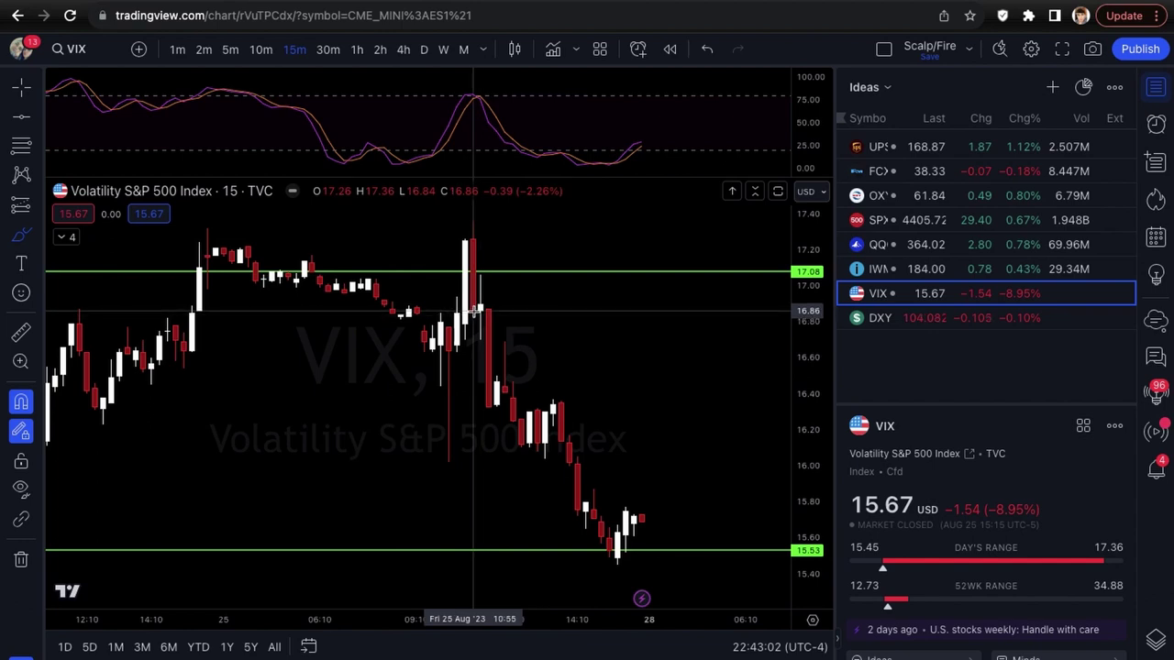
{"action": "scroll", "coordinate": [587, 553], "scroll_direction": "down", "scroll_amount": 2}
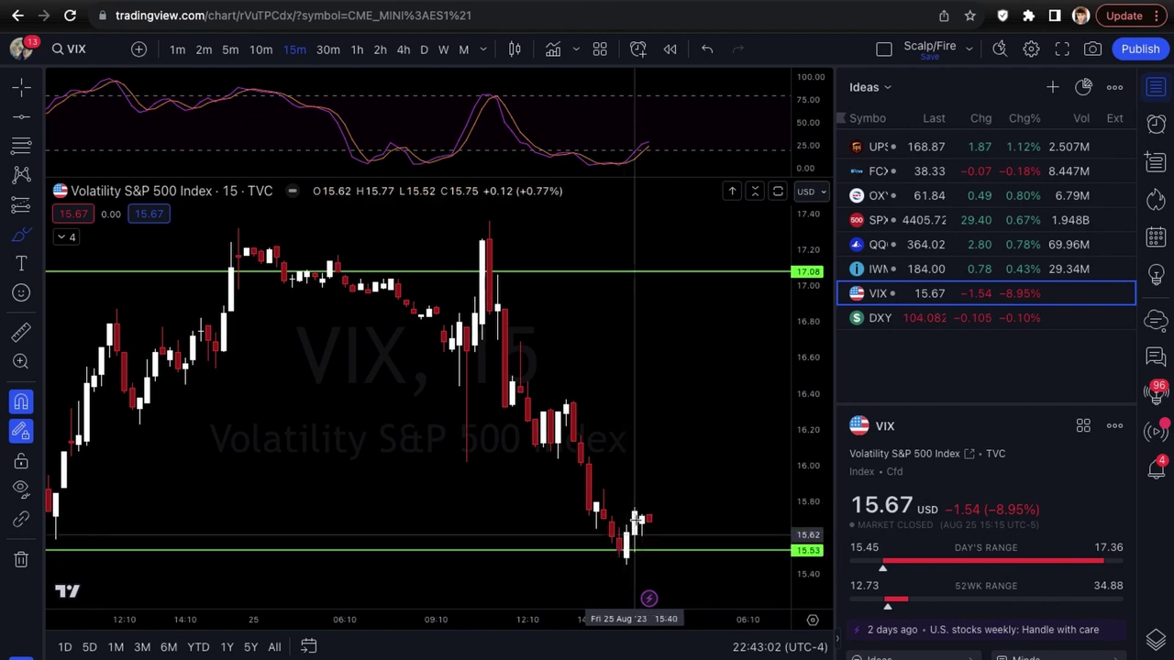
{"action": "scroll", "coordinate": [639, 500], "scroll_direction": "down", "scroll_amount": 5}
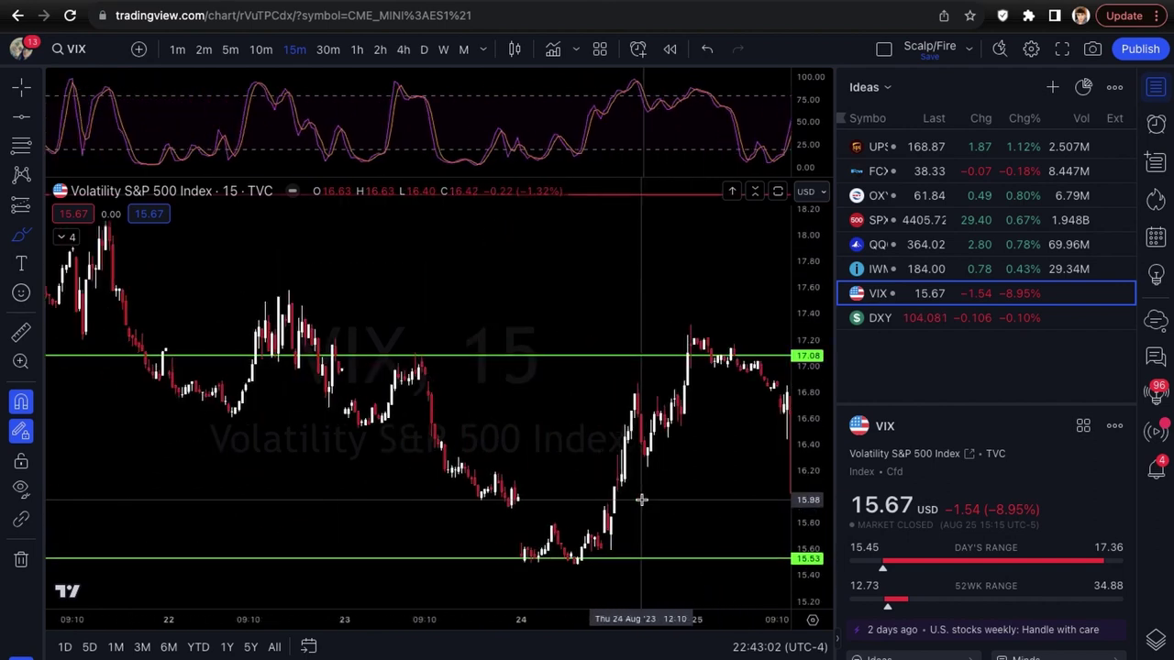
{"action": "scroll", "coordinate": [639, 499], "scroll_direction": "right", "scroll_amount": 10}
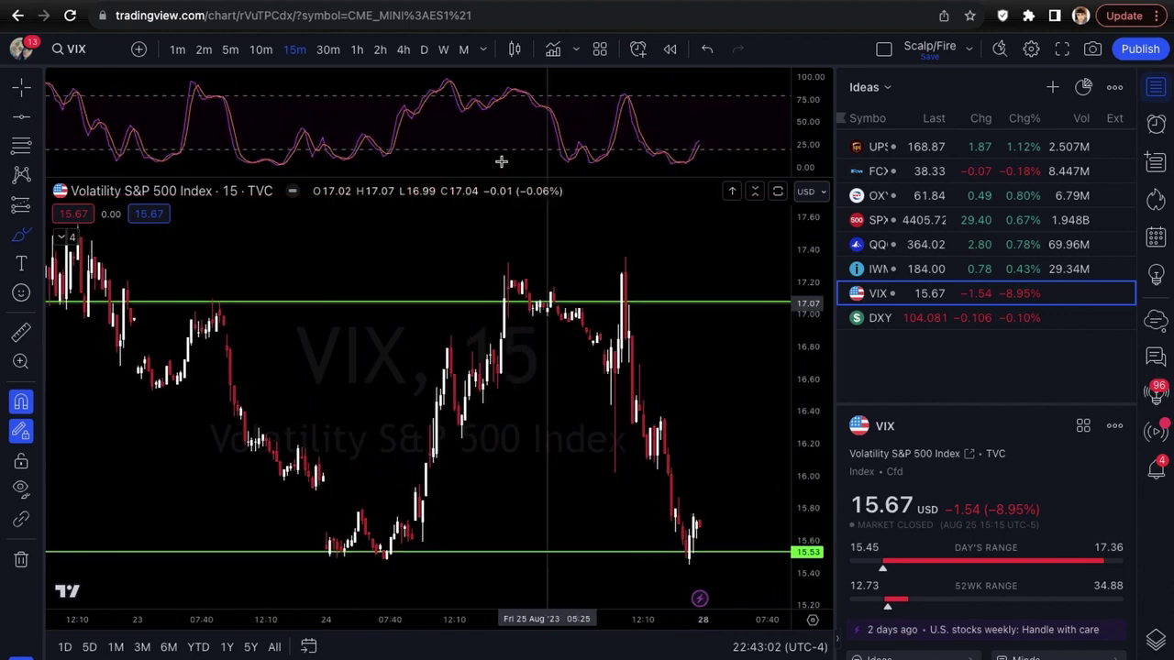
Return VIX to daily candles, zoomed on July through early September
{"action": "left_click", "coordinate": [424, 49]}
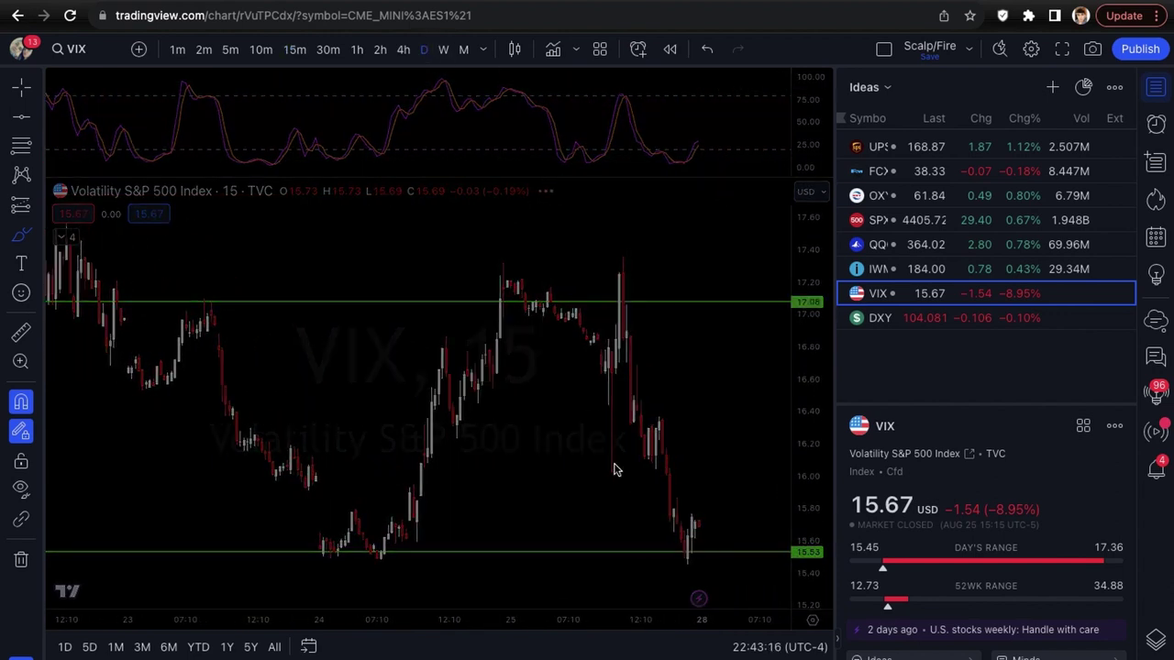
{"action": "scroll", "coordinate": [639, 425], "scroll_direction": "up", "scroll_amount": 2}
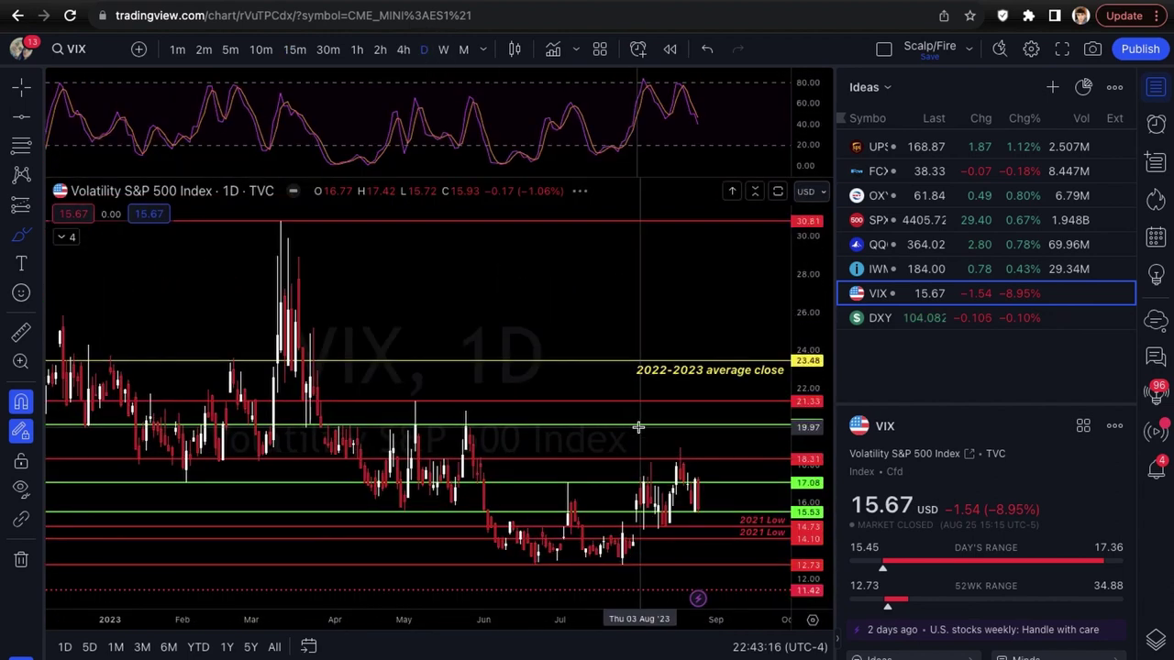
{"action": "scroll", "coordinate": [639, 426], "scroll_direction": "up", "scroll_amount": 2}
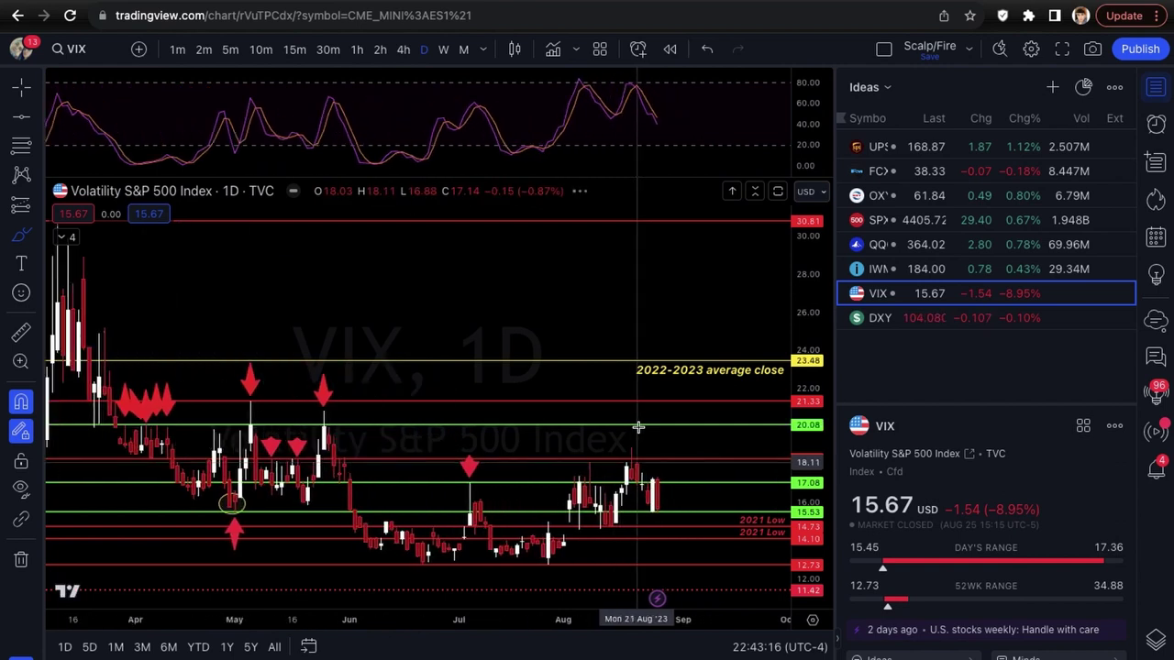
{"action": "scroll", "coordinate": [693, 484], "scroll_direction": "up", "scroll_amount": 3}
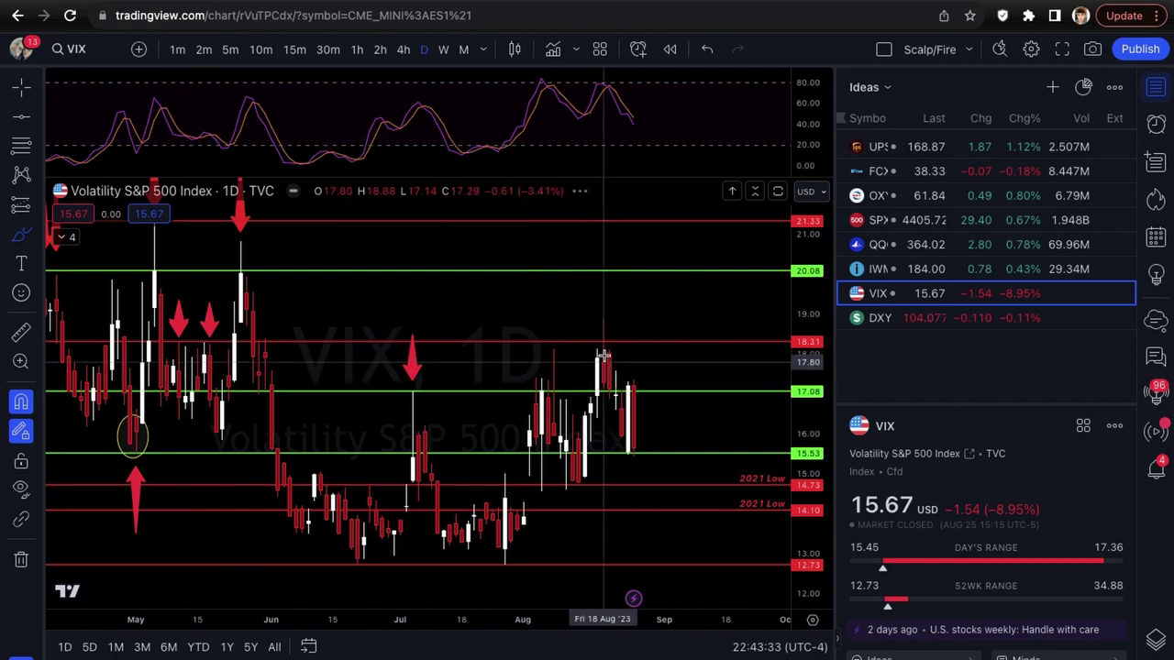
{"action": "scroll", "coordinate": [604, 355], "scroll_direction": "down", "scroll_amount": 1}
{"action": "scroll", "coordinate": [647, 277], "scroll_direction": "down", "scroll_amount": 1}
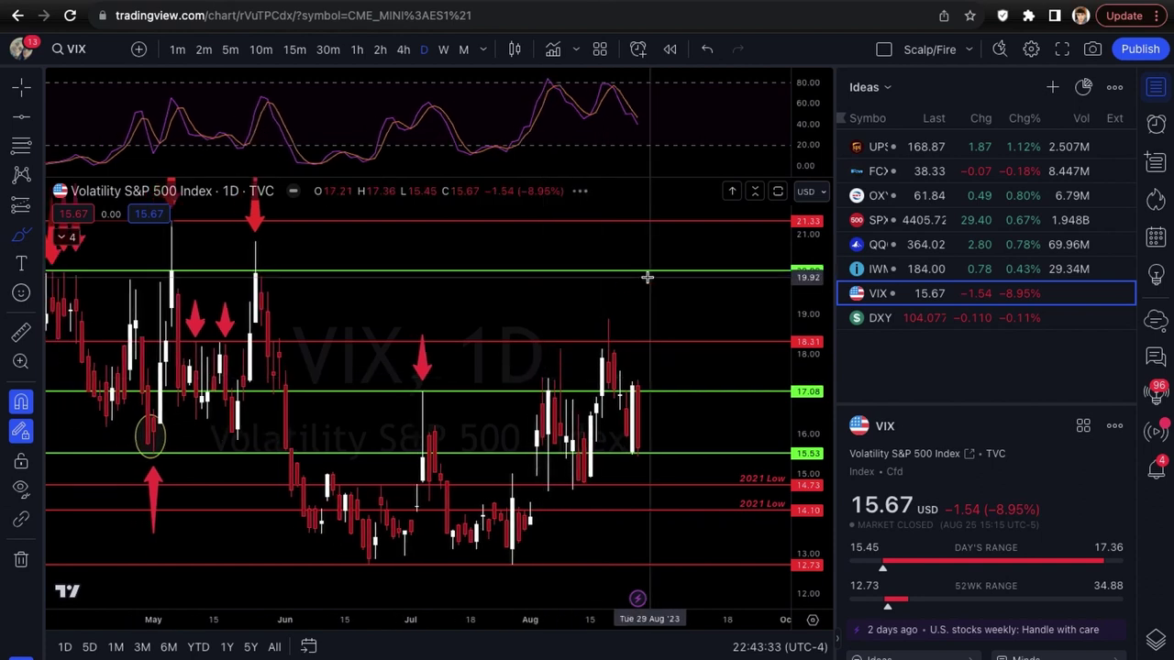
{"action": "scroll", "coordinate": [647, 277], "scroll_direction": "down", "scroll_amount": 1}
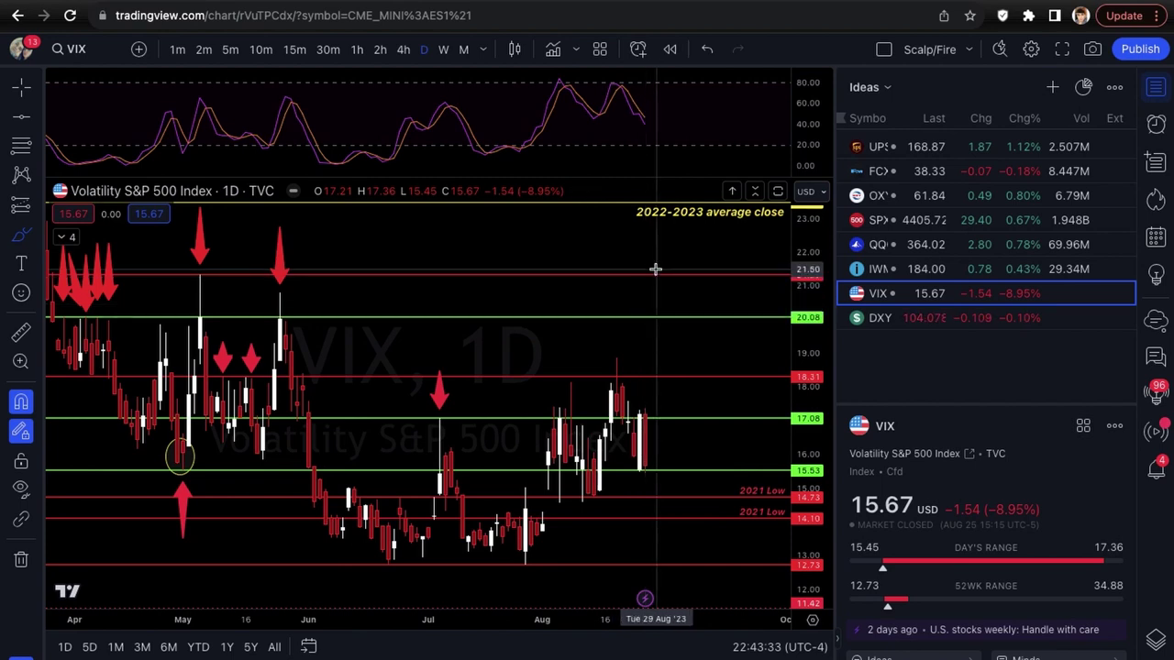
Nudge the green horizontal line near 20.08 into place
{"action": "mouse_move", "coordinate": [649, 320]}
{"action": "left_mouse_down"}
{"action": "mouse_move", "coordinate": [648, 275]}
{"action": "mouse_move", "coordinate": [647, 317]}
{"action": "left_mouse_up"}
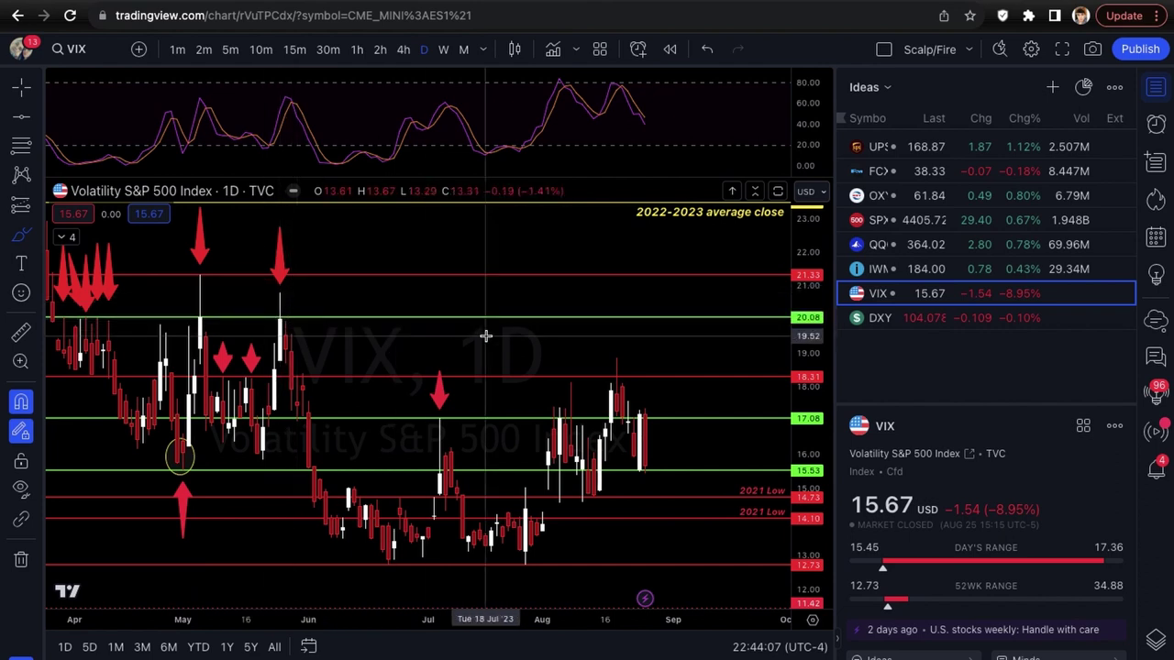
{"action": "scroll", "coordinate": [486, 336], "scroll_direction": "up", "scroll_amount": 1}
{"action": "scroll", "coordinate": [713, 419], "scroll_direction": "up", "scroll_amount": 4}
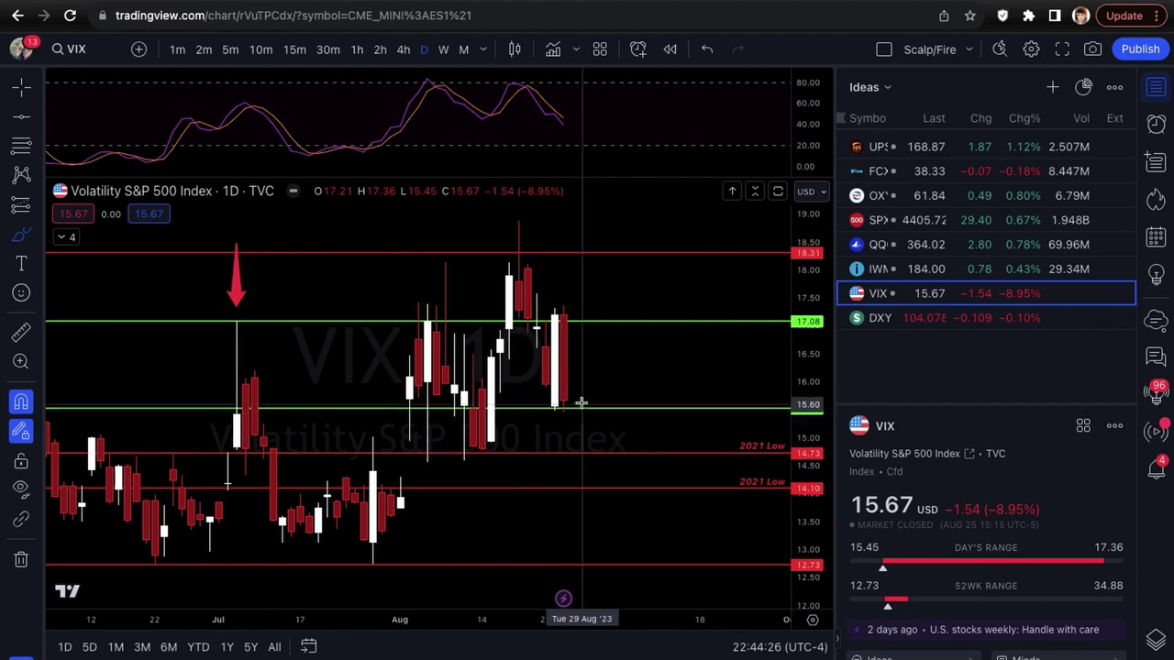
Brush a yellow curved arrow from the latest VIX candle down toward the 14.73 2021 low
{"action": "mouse_move", "coordinate": [573, 397]}
{"action": "left_mouse_down"}
{"action": "mouse_move", "coordinate": [578, 417]}
{"action": "mouse_move", "coordinate": [595, 410]}
{"action": "mouse_move", "coordinate": [609, 456]}
{"action": "left_mouse_up"}
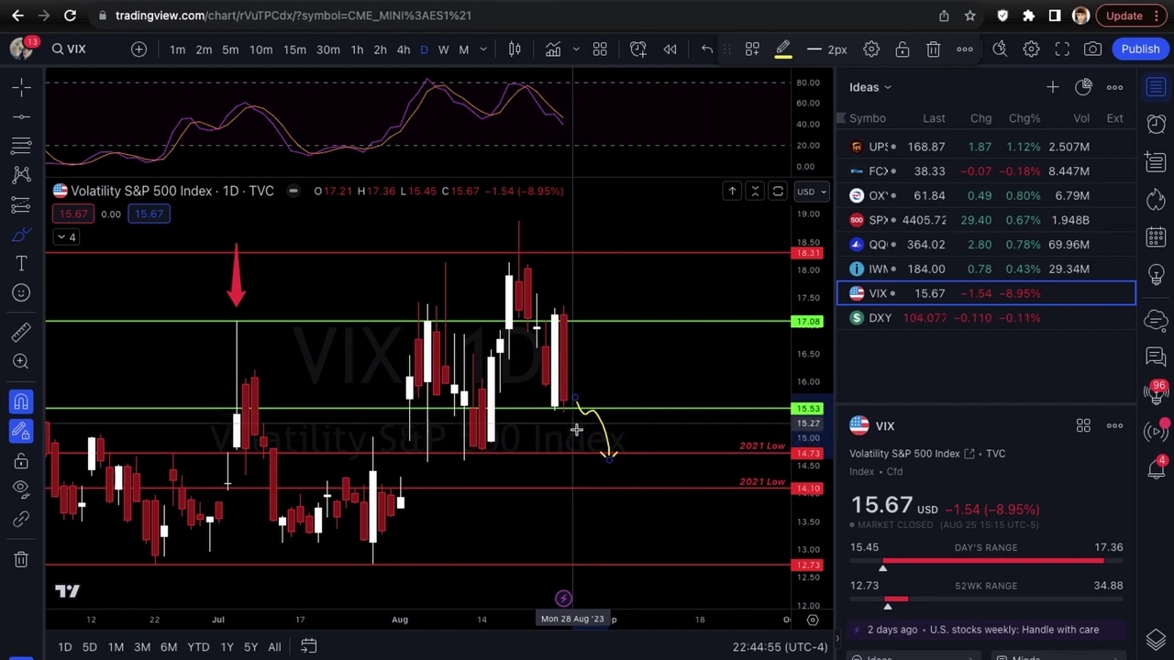
{"action": "scroll", "coordinate": [579, 436], "scroll_direction": "down", "scroll_amount": 2}
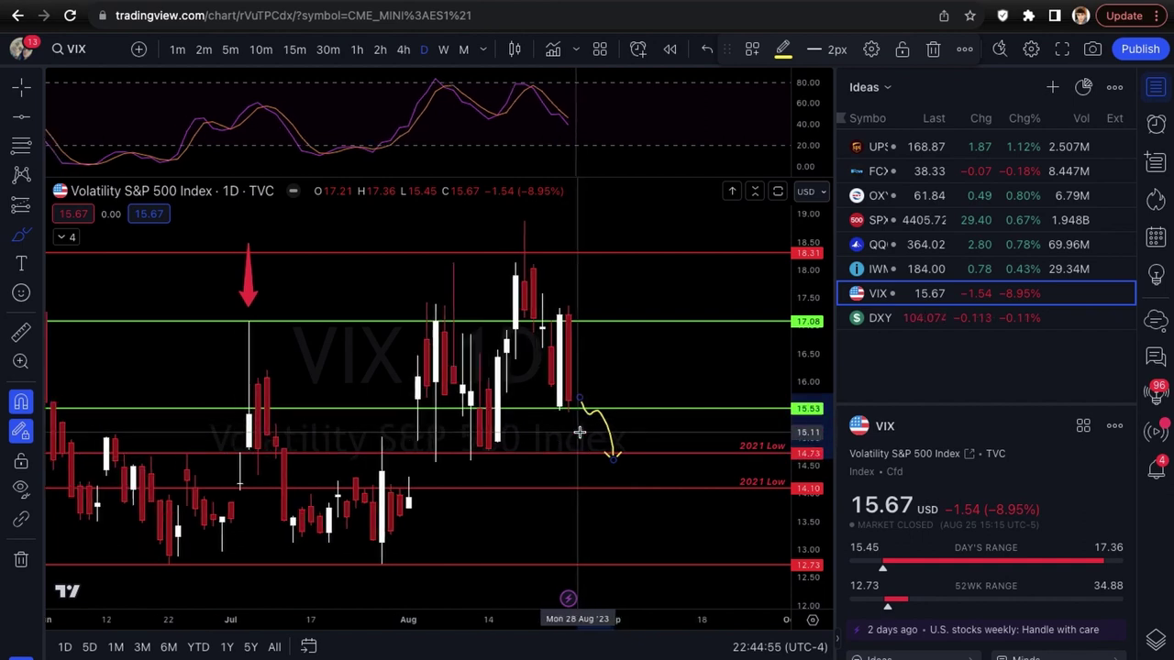
{"action": "scroll", "coordinate": [579, 432], "scroll_direction": "down", "scroll_amount": 1}
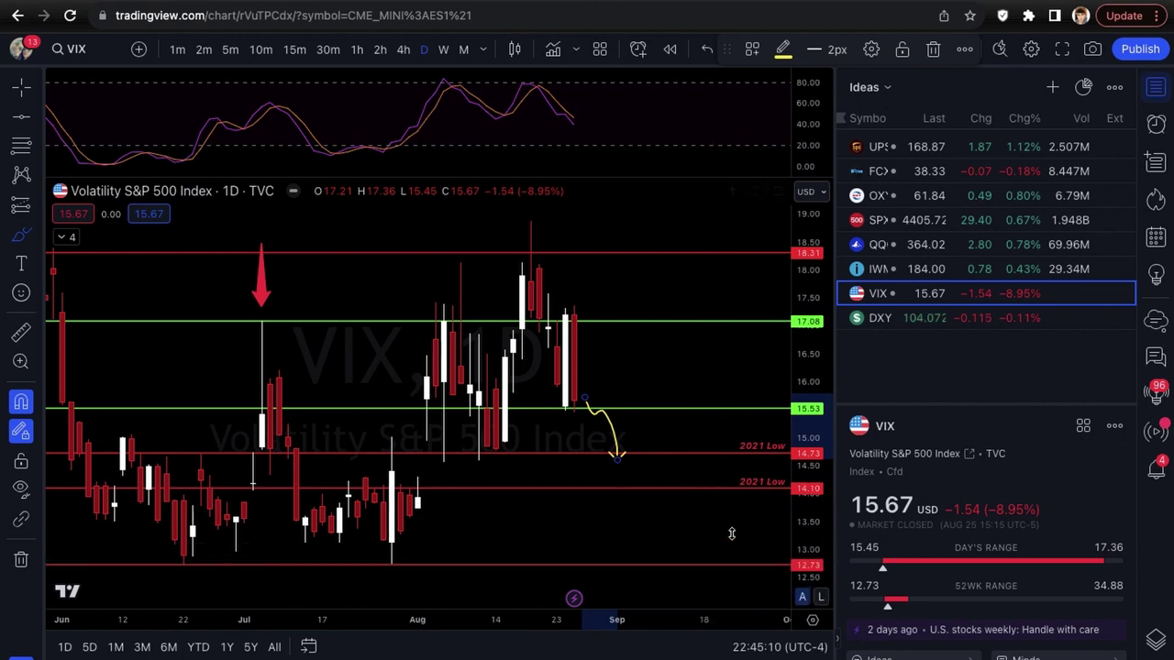
{"action": "scroll", "coordinate": [459, 536], "scroll_direction": "down", "scroll_amount": 1}
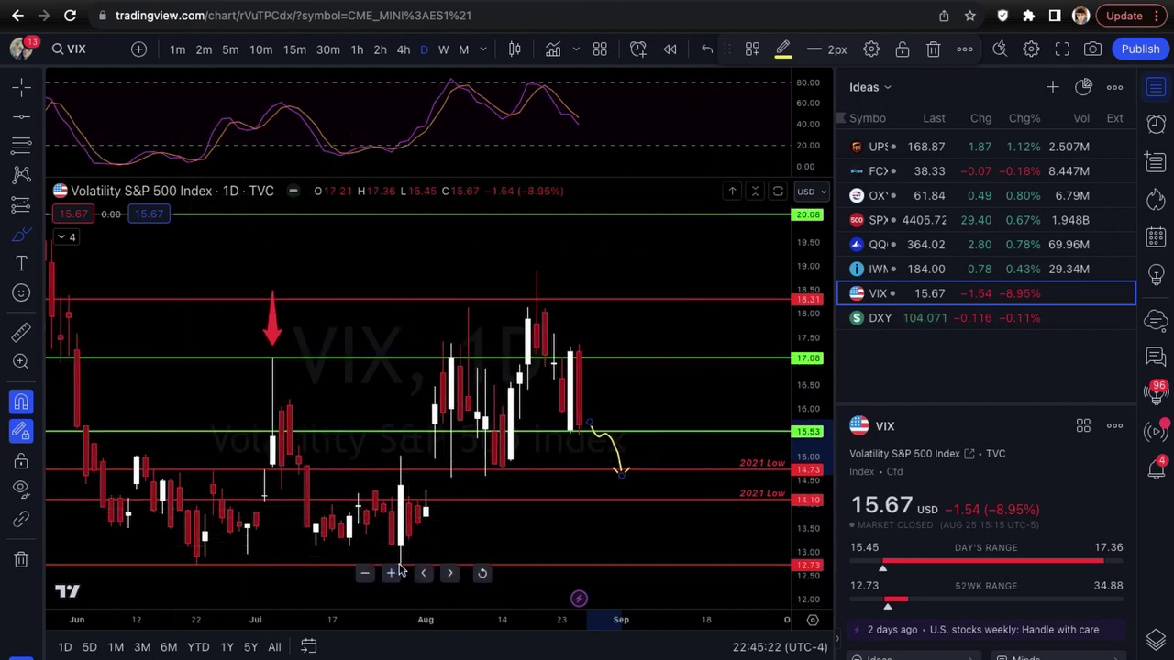
{"action": "scroll", "coordinate": [403, 553], "scroll_direction": "up", "scroll_amount": 1}
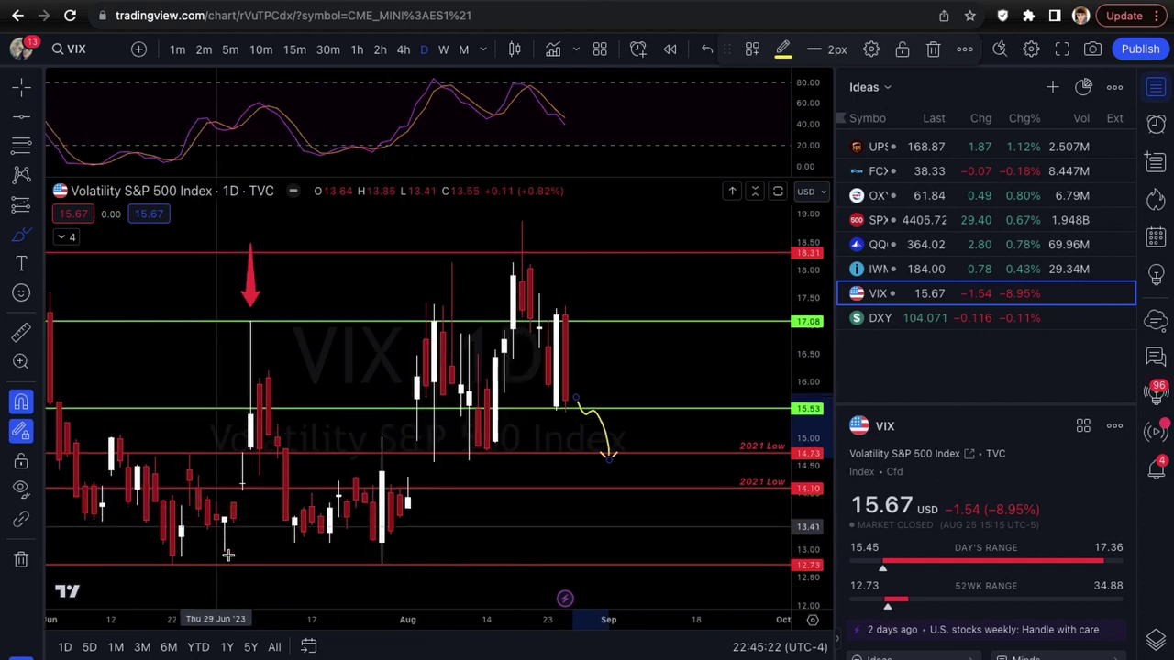
{"action": "scroll", "coordinate": [409, 527], "scroll_direction": "up", "scroll_amount": 1}
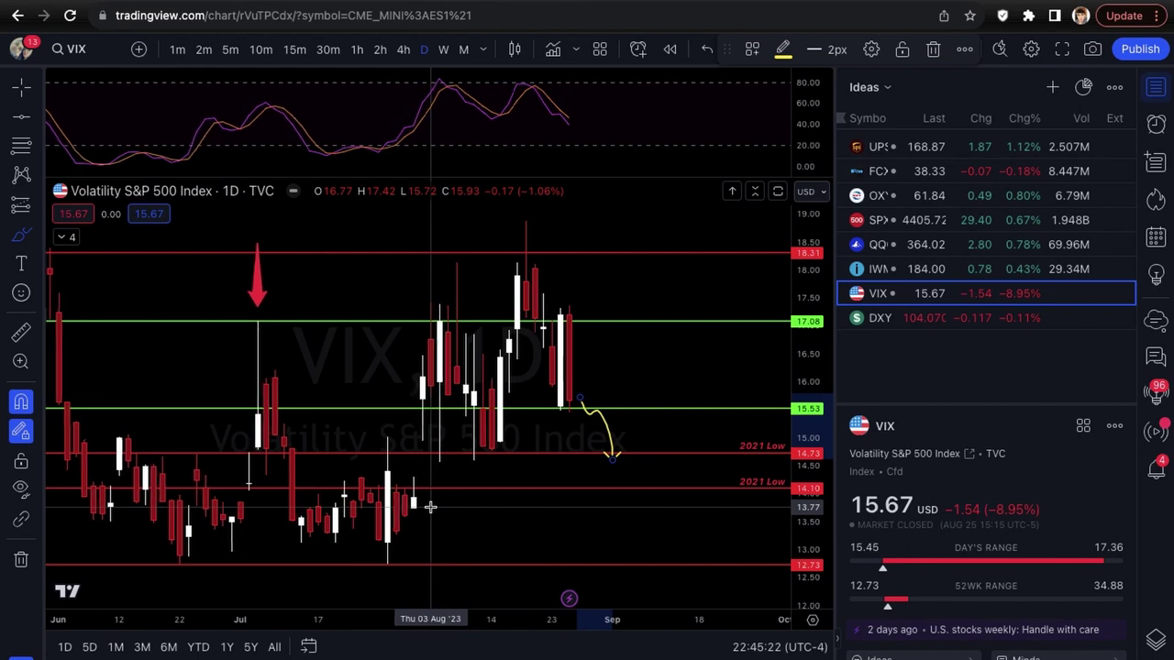
{"action": "scroll", "coordinate": [438, 499], "scroll_direction": "down", "scroll_amount": 1}
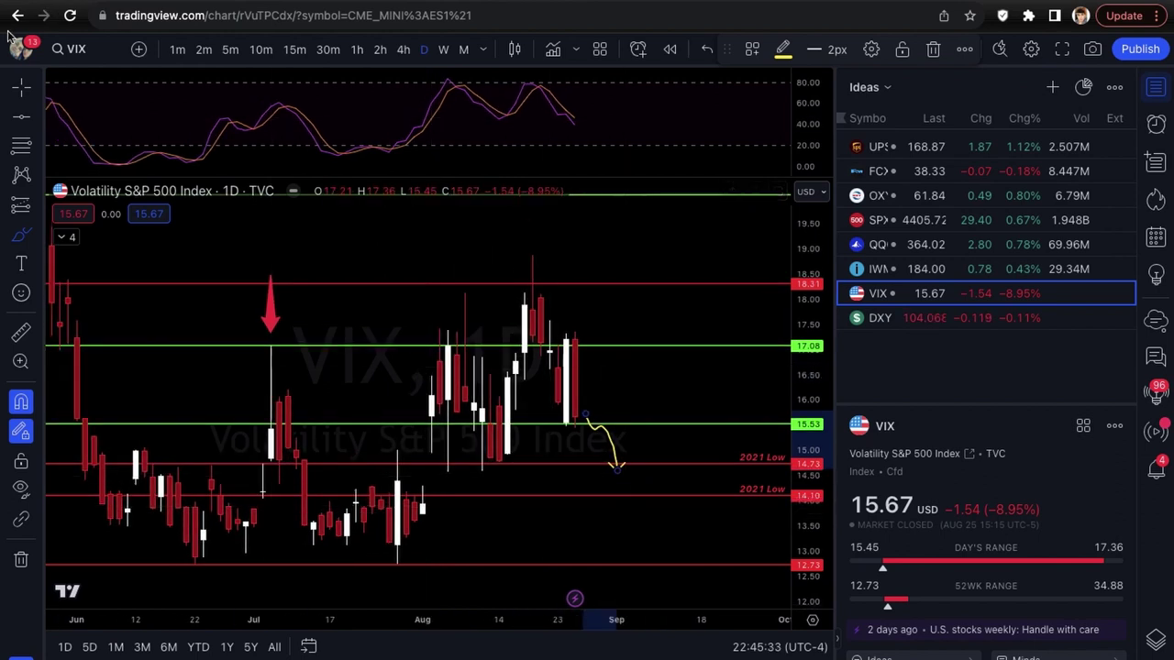
Switch back to the crosshair and delete the yellow projection arrow
{"action": "left_click", "coordinate": [36, 89]}
{"action": "left_click", "coordinate": [83, 87]}
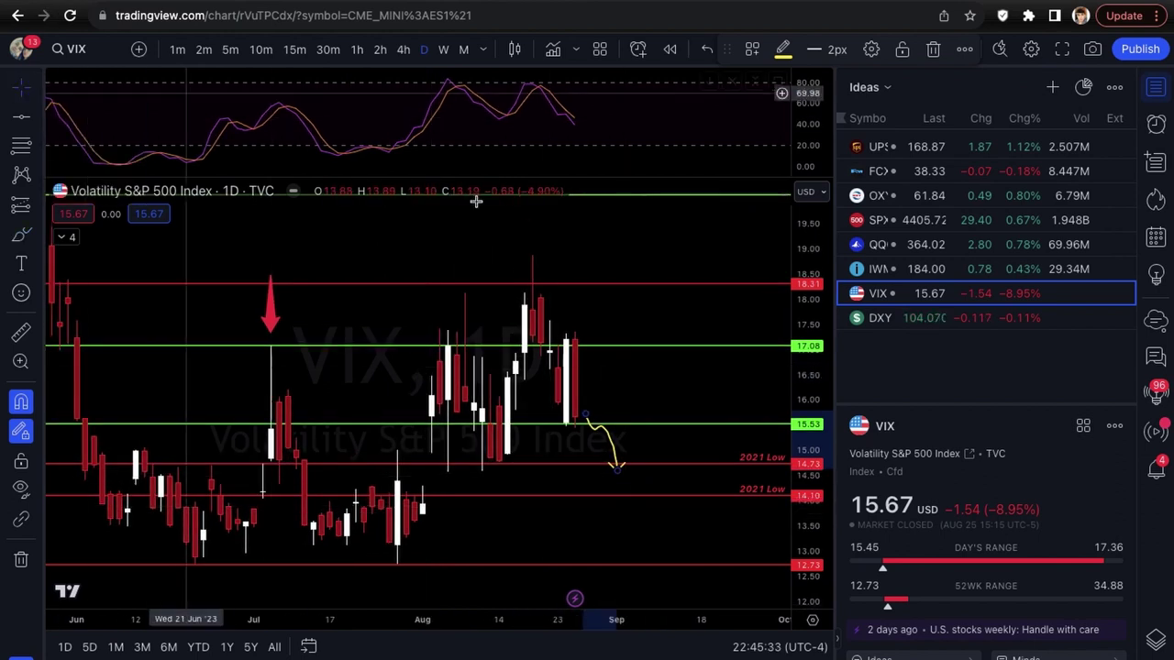
{"action": "key", "text": "Delete"}
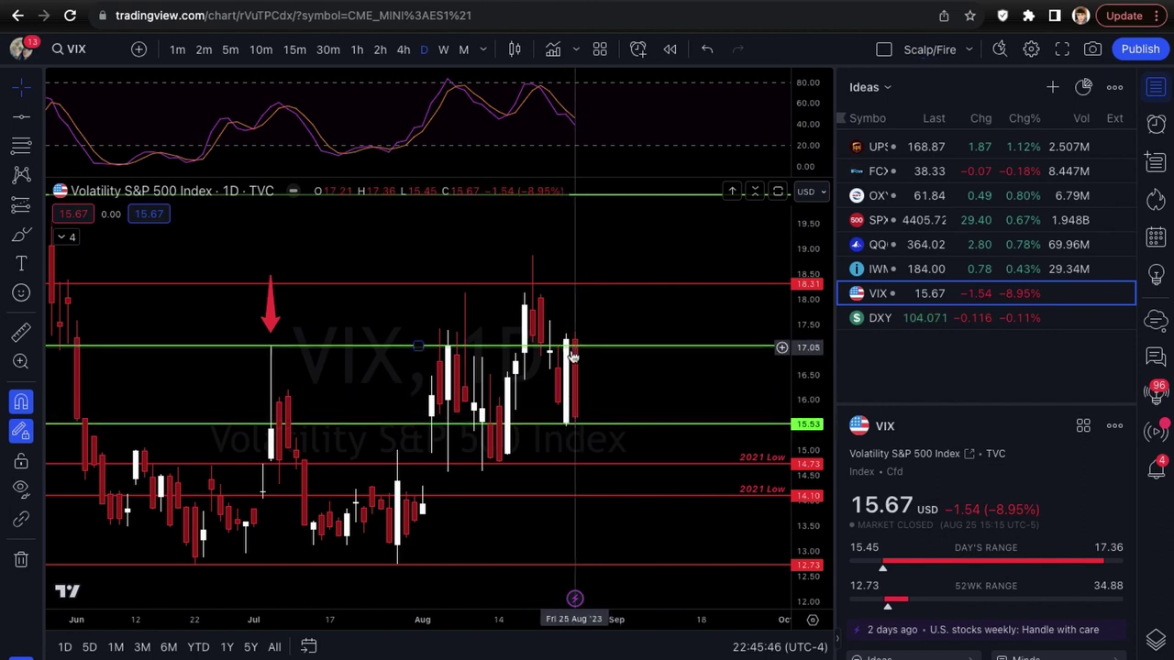
Reset the two green lines to 17.08 and 15.53
{"action": "left_click_drag", "start_coordinate": [575, 348], "coordinate": [563, 346]}
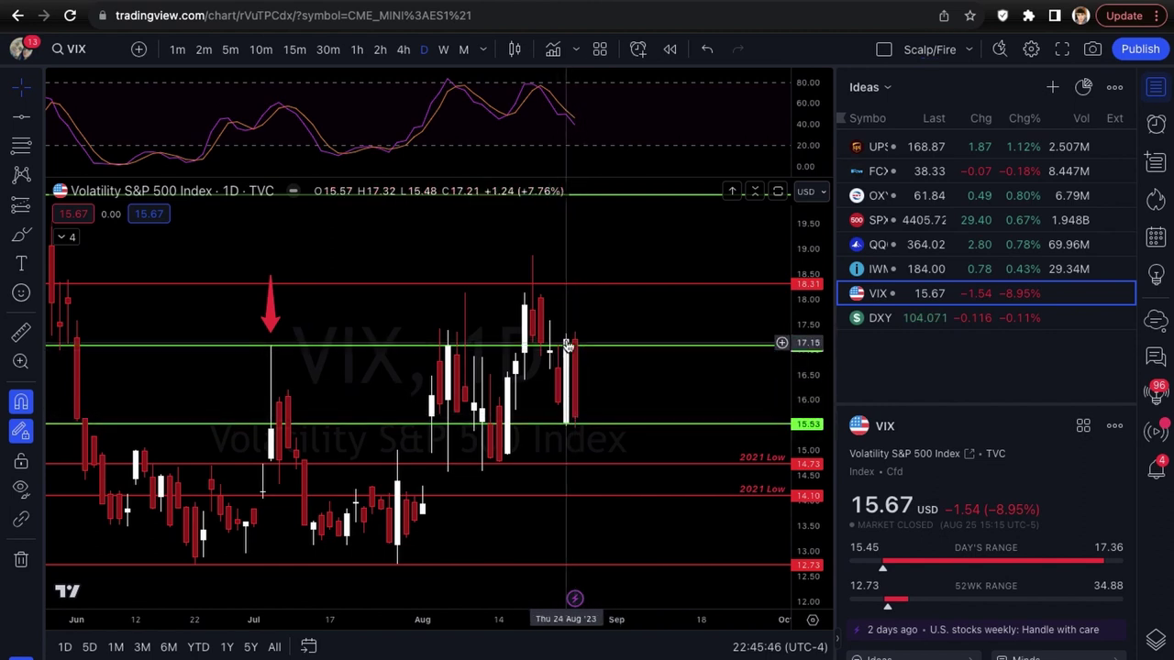
{"action": "left_click", "coordinate": [570, 424]}
{"action": "left_click_drag", "start_coordinate": [571, 429], "coordinate": [570, 423]}
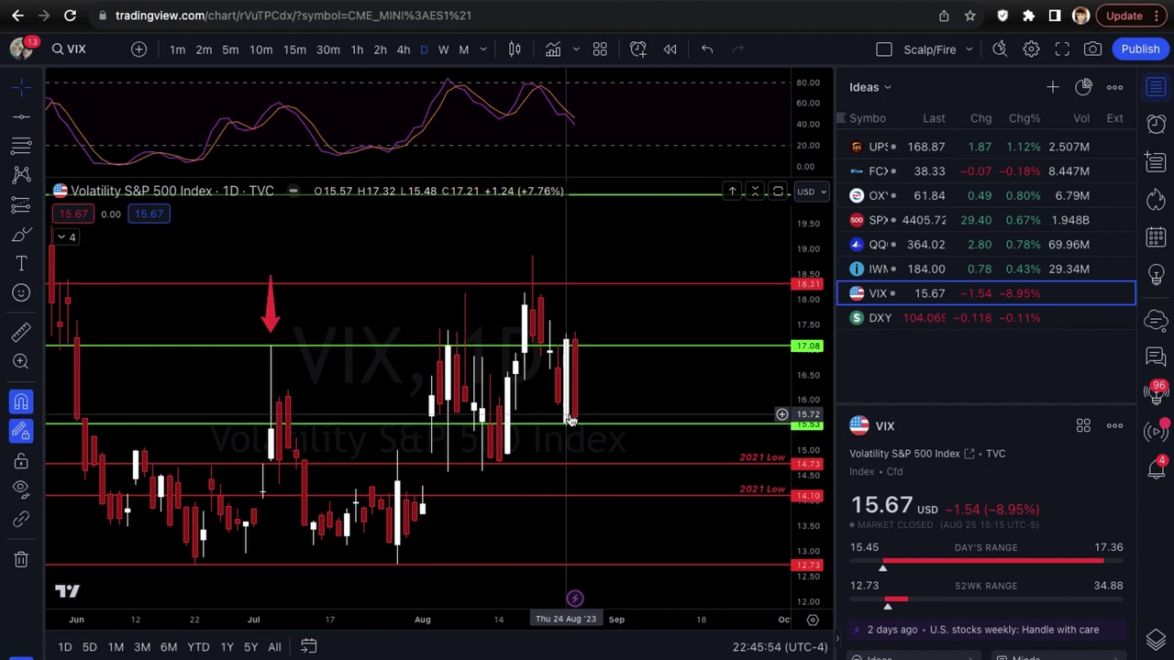
{"action": "scroll", "coordinate": [569, 420], "scroll_direction": "down", "scroll_amount": 2}
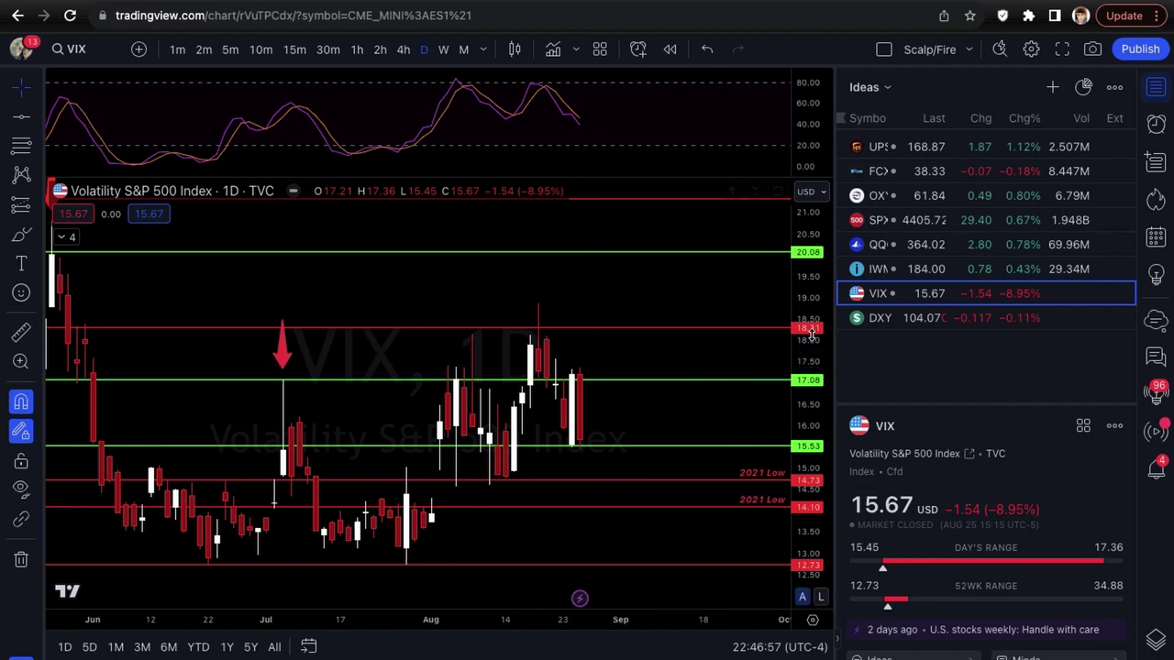
{"action": "scroll", "coordinate": [537, 340], "scroll_direction": "left", "scroll_amount": 1}
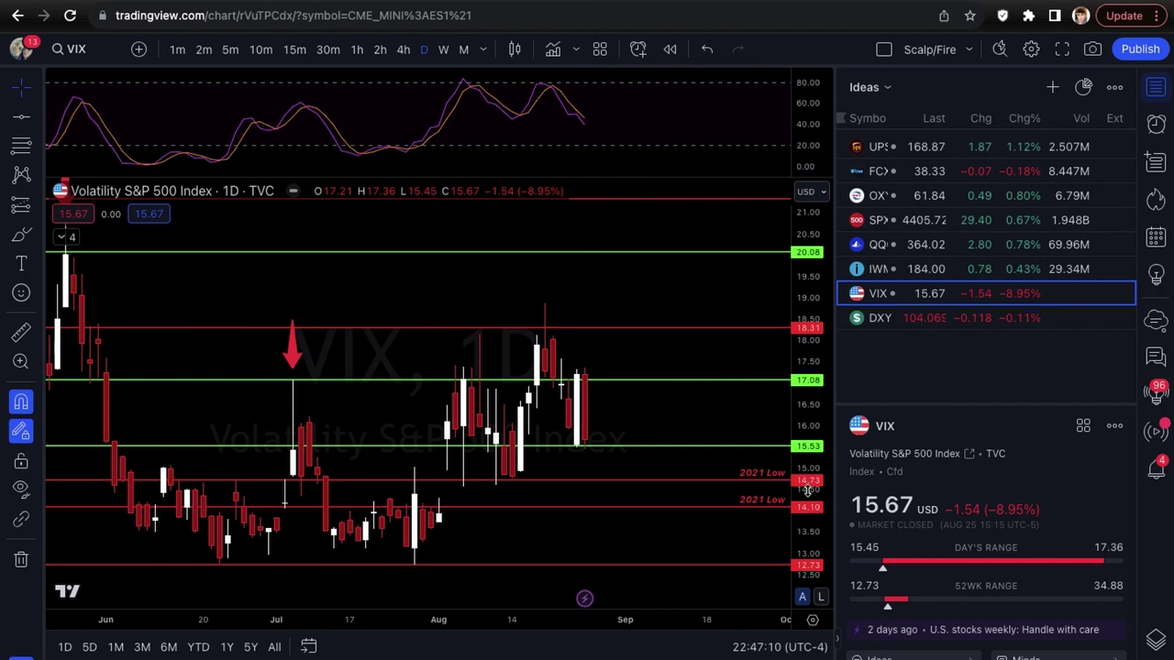
Move from VIX to the DXY symbol in the watchlist and zoom its daily chart
{"action": "key", "text": "Down"}
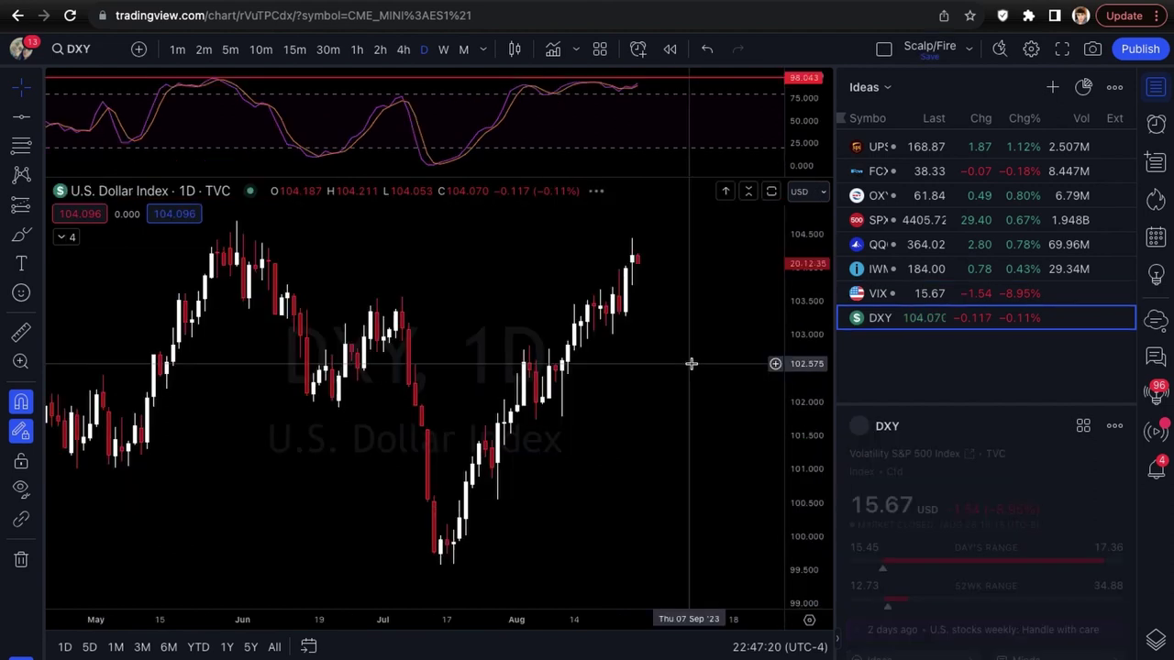
{"action": "scroll", "coordinate": [692, 364], "scroll_direction": "down", "scroll_amount": 1}
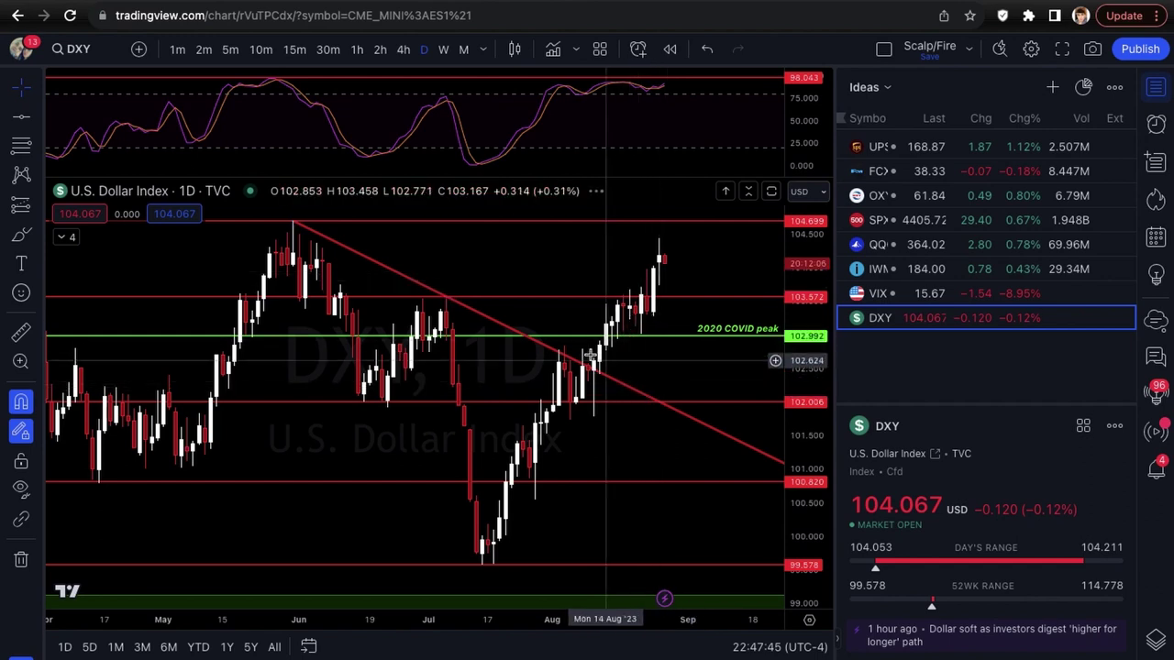
{"action": "scroll", "coordinate": [614, 361], "scroll_direction": "down", "scroll_amount": 4}
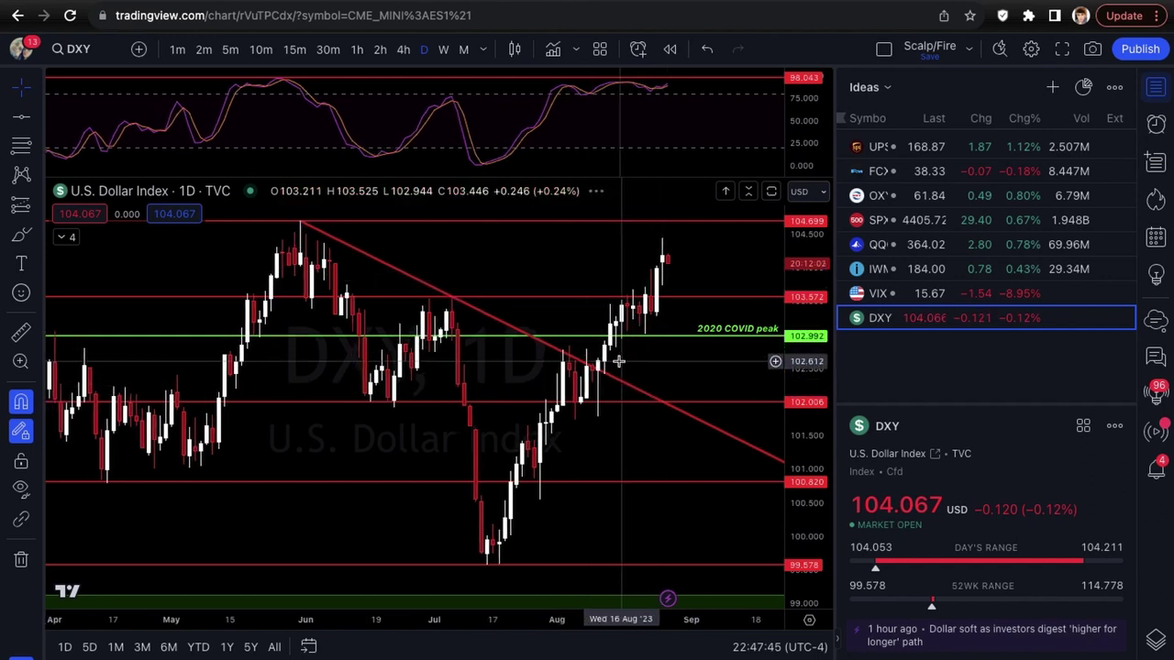
{"action": "scroll", "coordinate": [619, 361], "scroll_direction": "up", "scroll_amount": 3}
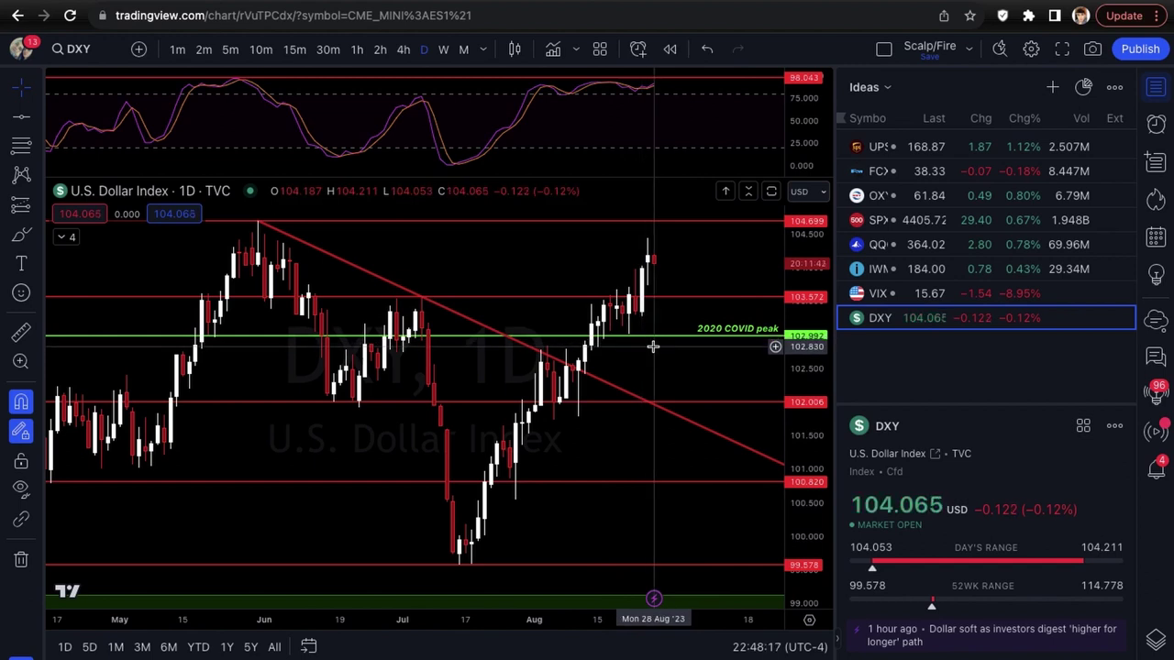
{"action": "scroll", "coordinate": [653, 347], "scroll_direction": "up", "scroll_amount": 2}
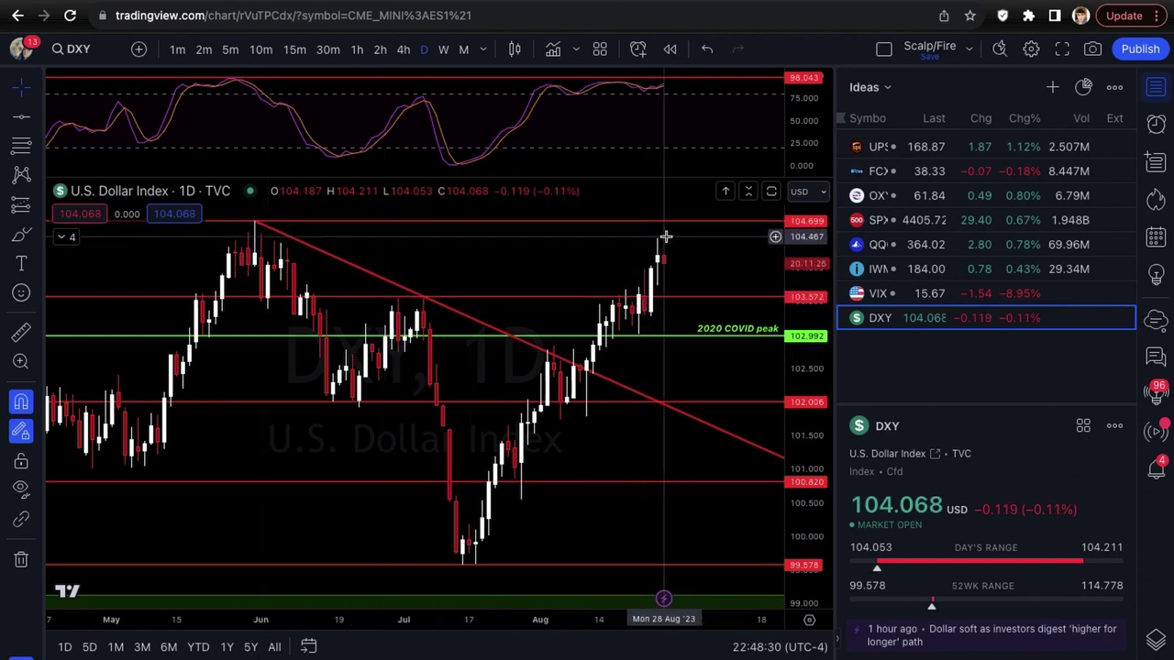
{"action": "scroll", "coordinate": [666, 236], "scroll_direction": "down", "scroll_amount": 1}
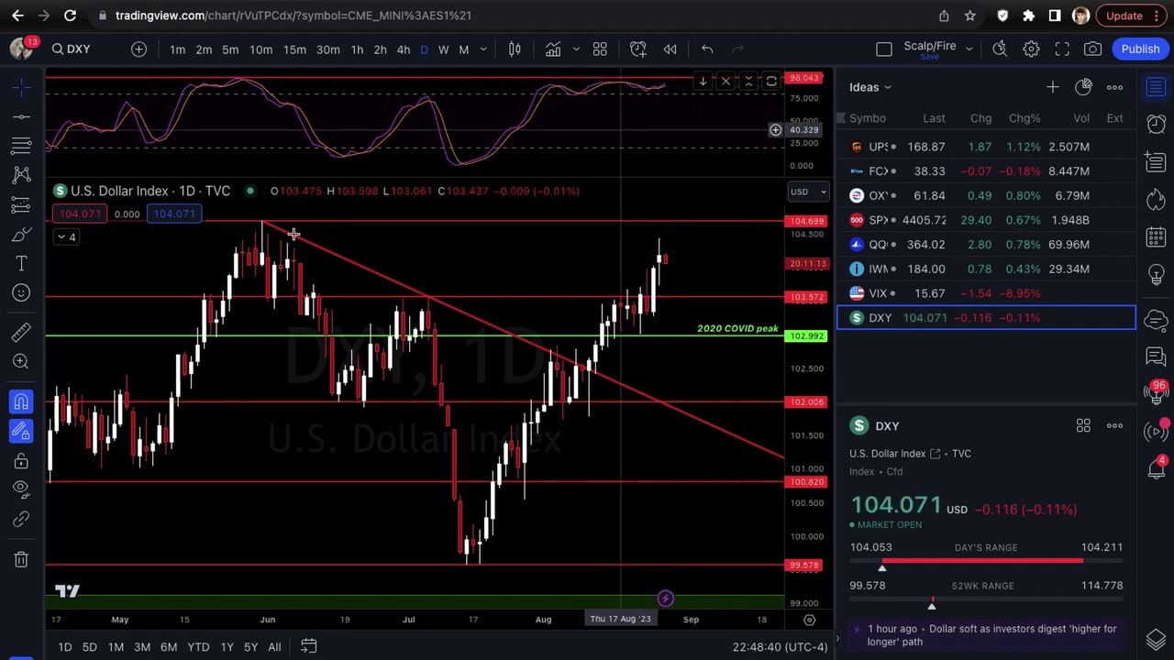
Turn the DXY moving-average indicators back on
{"action": "left_click", "coordinate": [64, 236]}
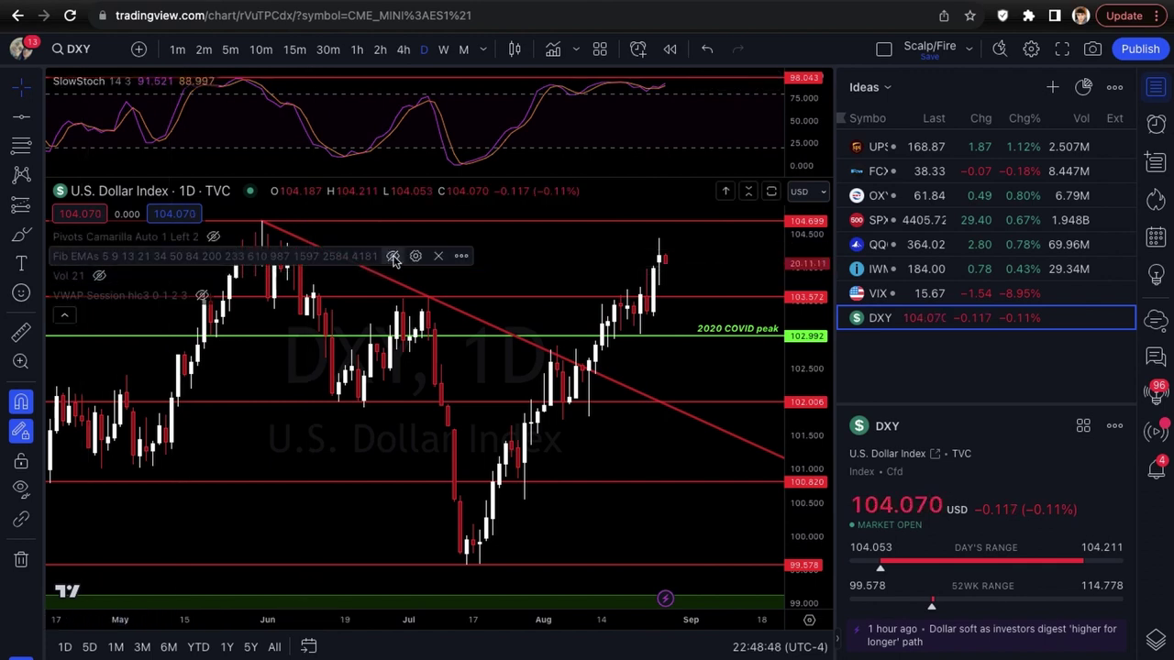
{"action": "left_click", "coordinate": [21, 489]}
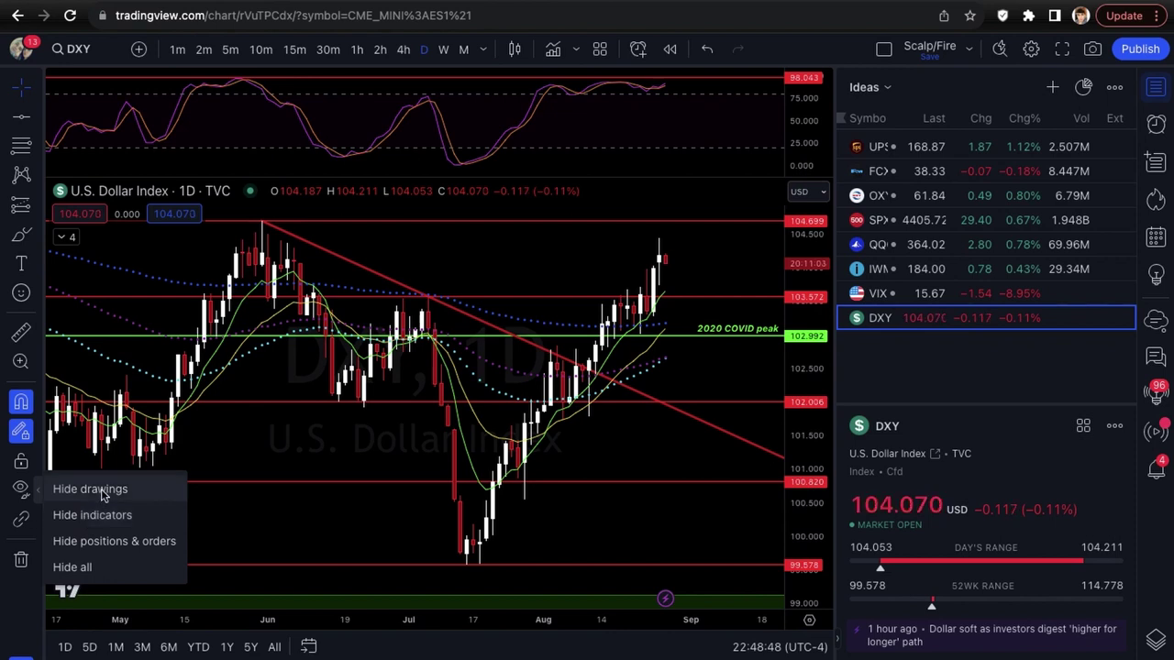
{"action": "left_click", "coordinate": [103, 492]}
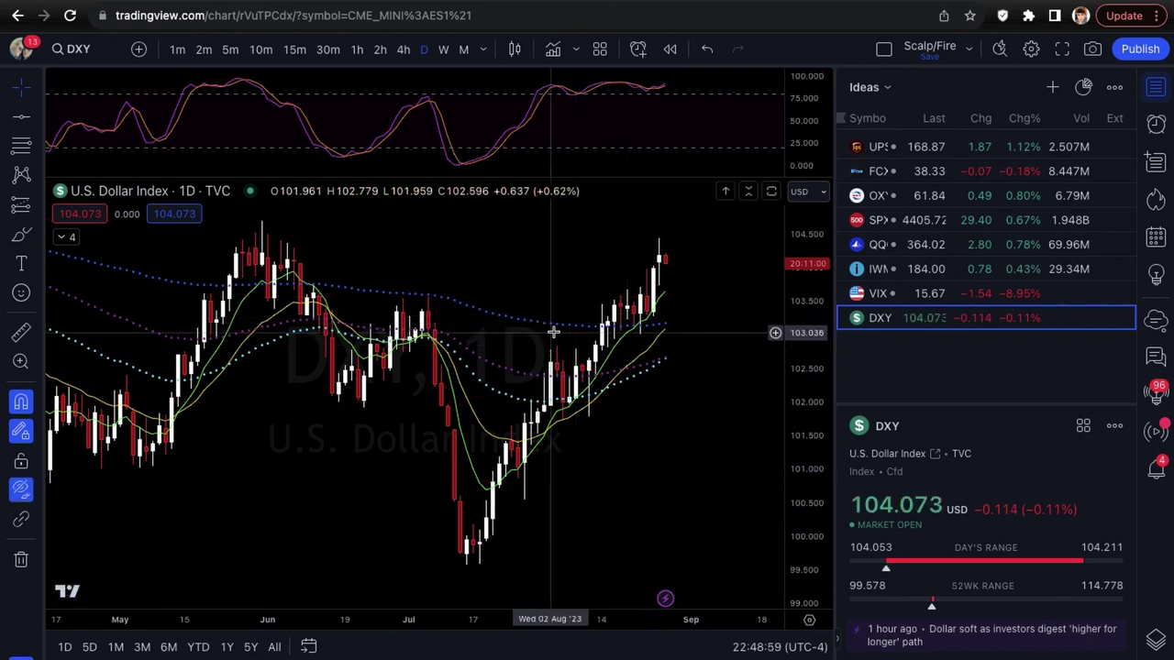
Unhide the red lines, trendline and COVID peak label, viewing March to September
{"action": "scroll", "coordinate": [544, 332], "scroll_direction": "down", "scroll_amount": 2}
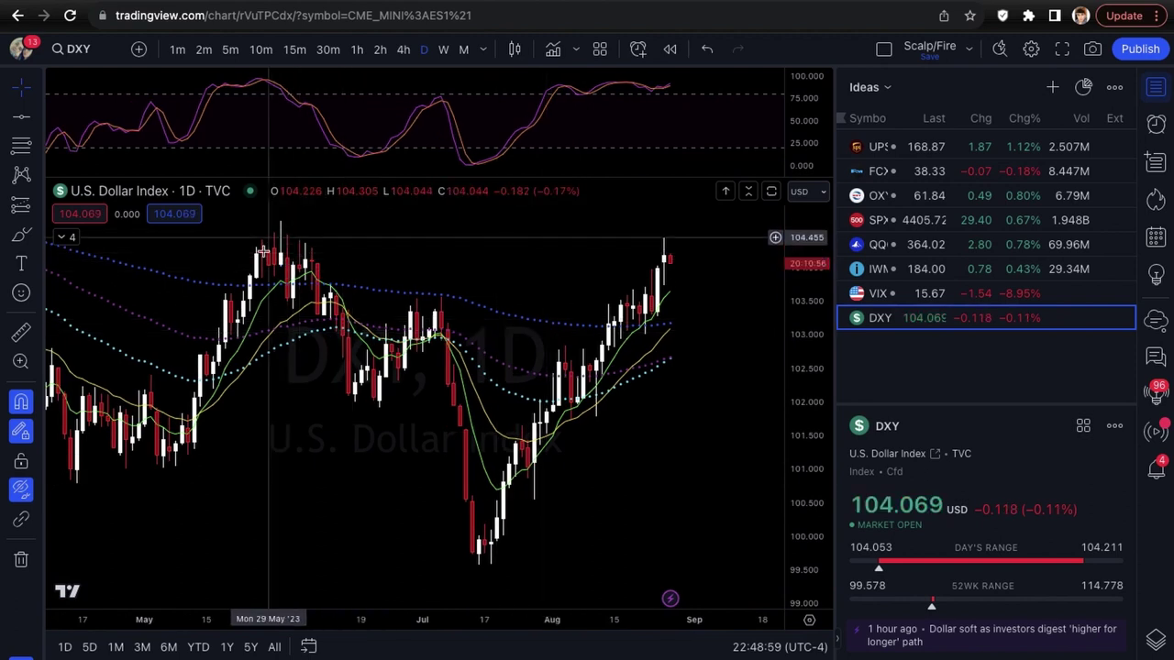
{"action": "scroll", "coordinate": [524, 407], "scroll_direction": "down", "scroll_amount": 1}
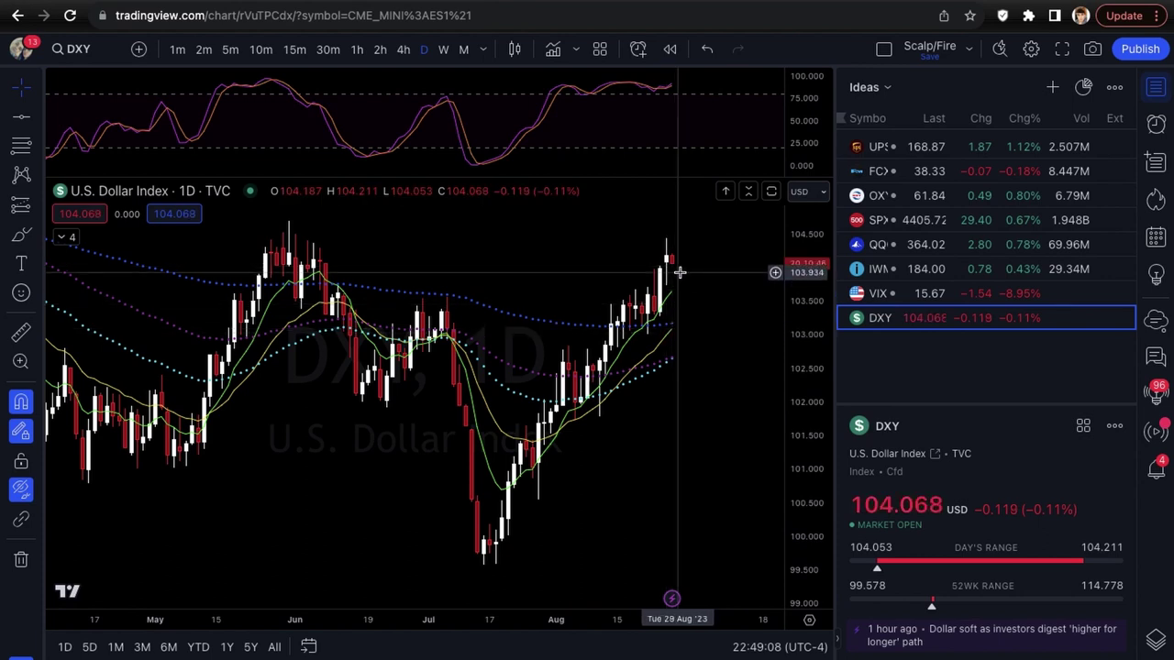
{"action": "scroll", "coordinate": [680, 273], "scroll_direction": "up", "scroll_amount": 1}
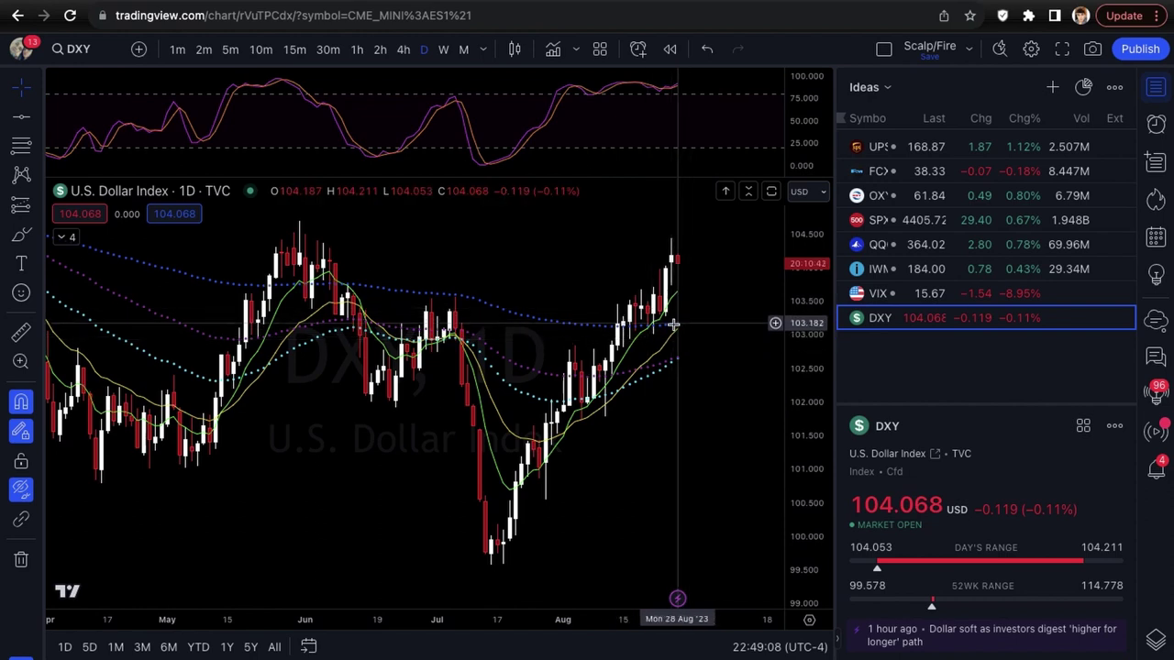
{"action": "scroll", "coordinate": [689, 296], "scroll_direction": "down", "scroll_amount": 1}
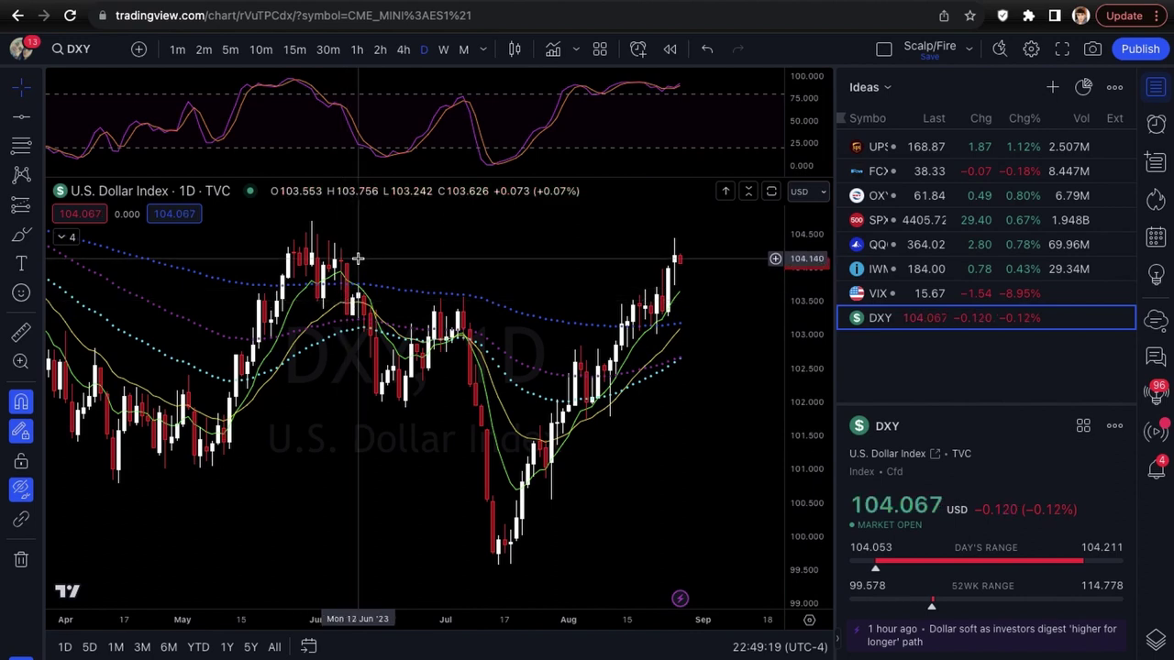
{"action": "scroll", "coordinate": [686, 353], "scroll_direction": "down", "scroll_amount": 1}
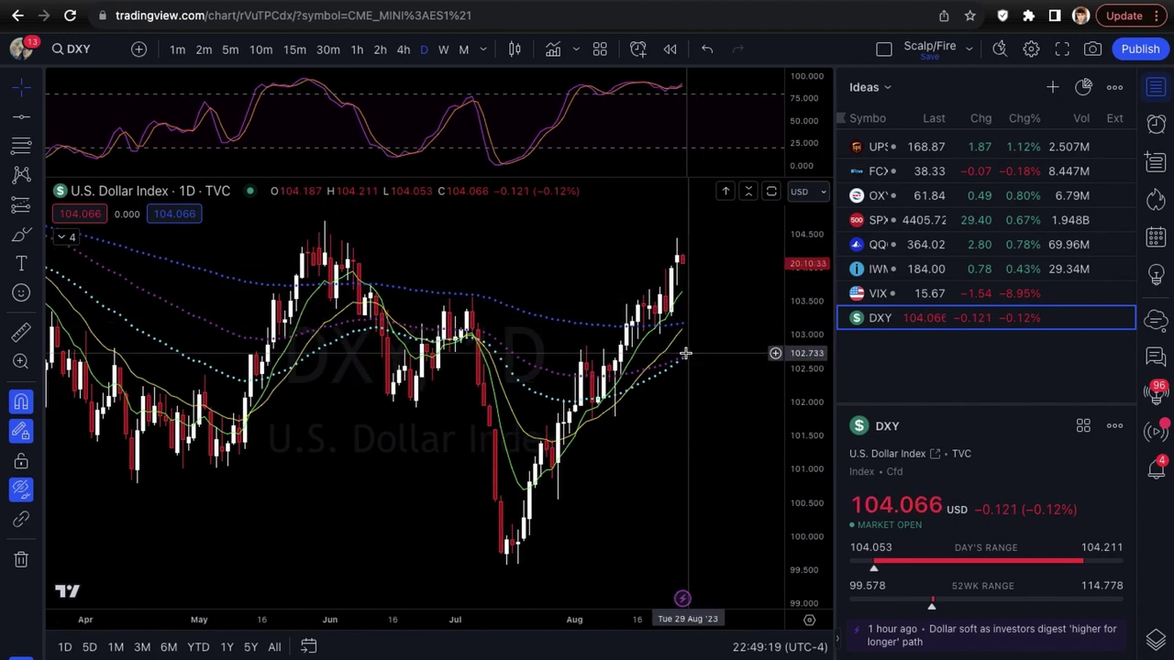
{"action": "scroll", "coordinate": [686, 353], "scroll_direction": "down", "scroll_amount": 3}
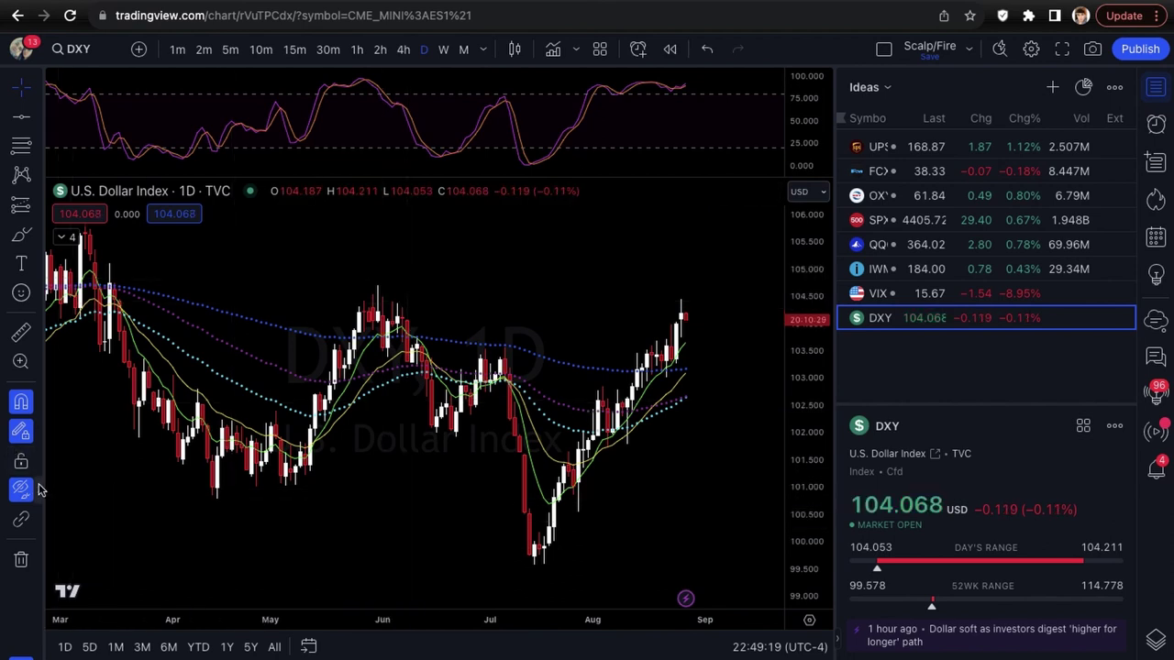
{"action": "left_click", "coordinate": [38, 491]}
{"action": "left_click", "coordinate": [83, 491]}
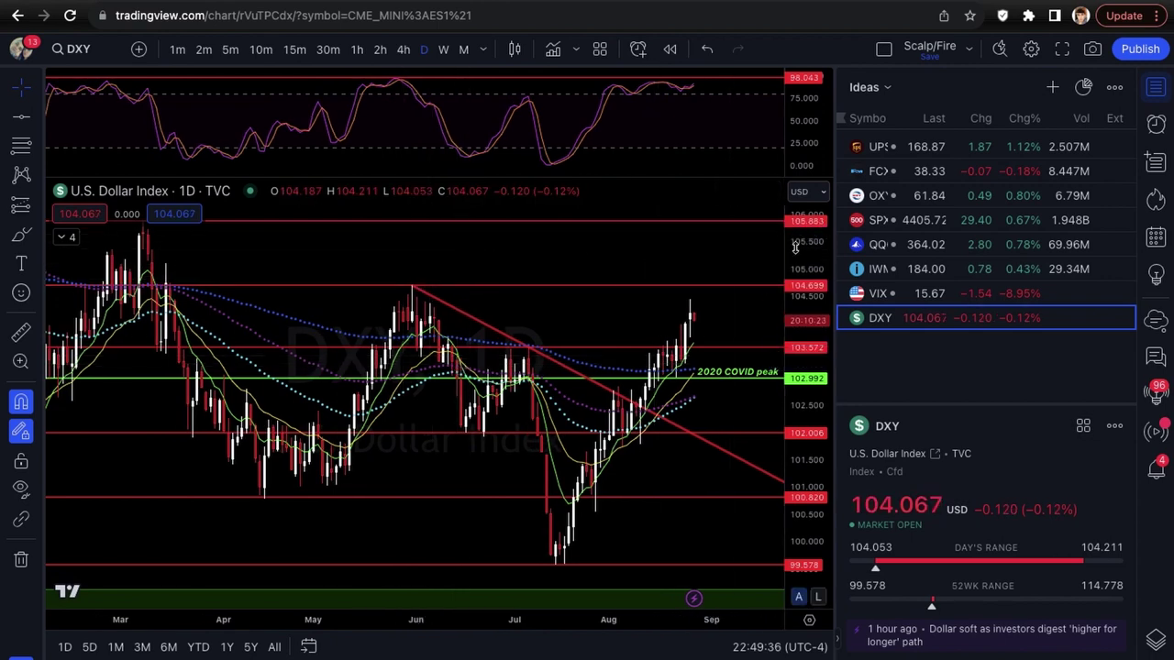
Brush a yellow curve from the latest DXY candle rising to the top red line
{"action": "scroll", "coordinate": [729, 310], "scroll_direction": "up", "scroll_amount": 5}
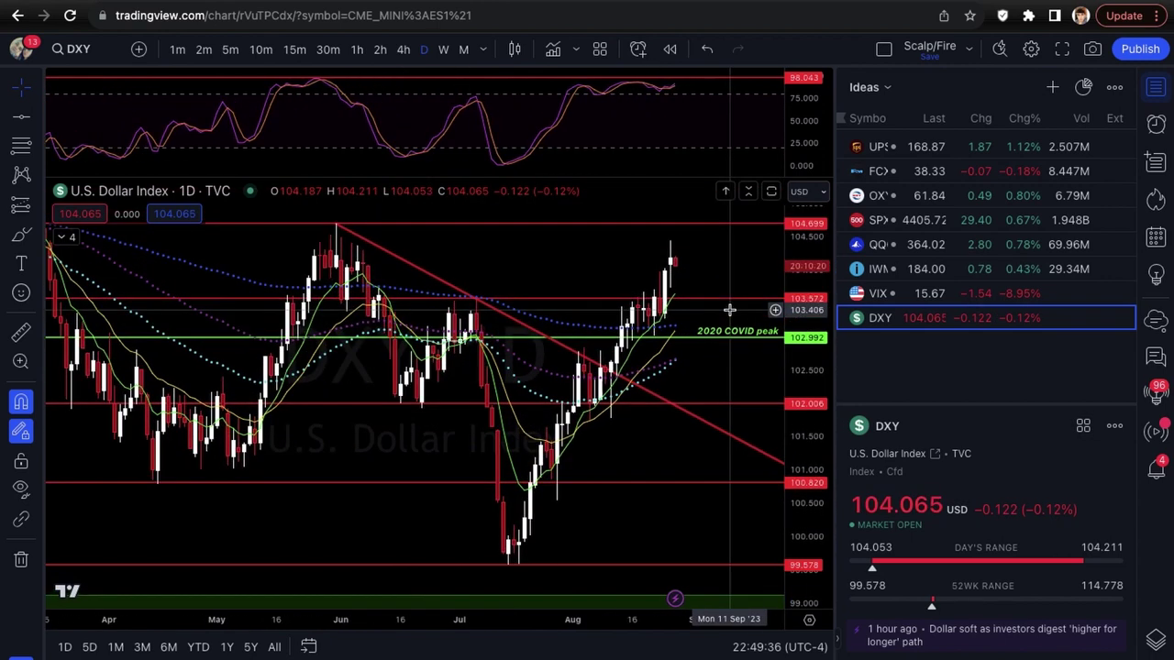
{"action": "scroll", "coordinate": [729, 310], "scroll_direction": "down", "scroll_amount": 1}
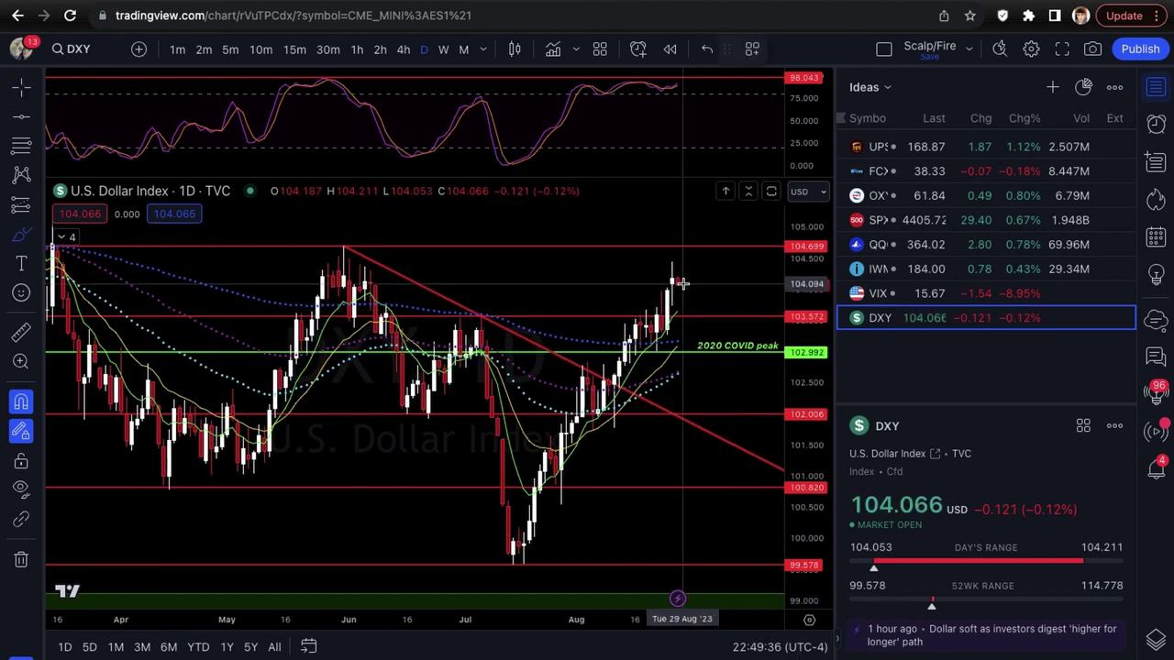
{"action": "mouse_move", "coordinate": [688, 277]}
{"action": "left_mouse_down"}
{"action": "mouse_move", "coordinate": [691, 246]}
{"action": "mouse_move", "coordinate": [711, 263]}
{"action": "left_mouse_up"}
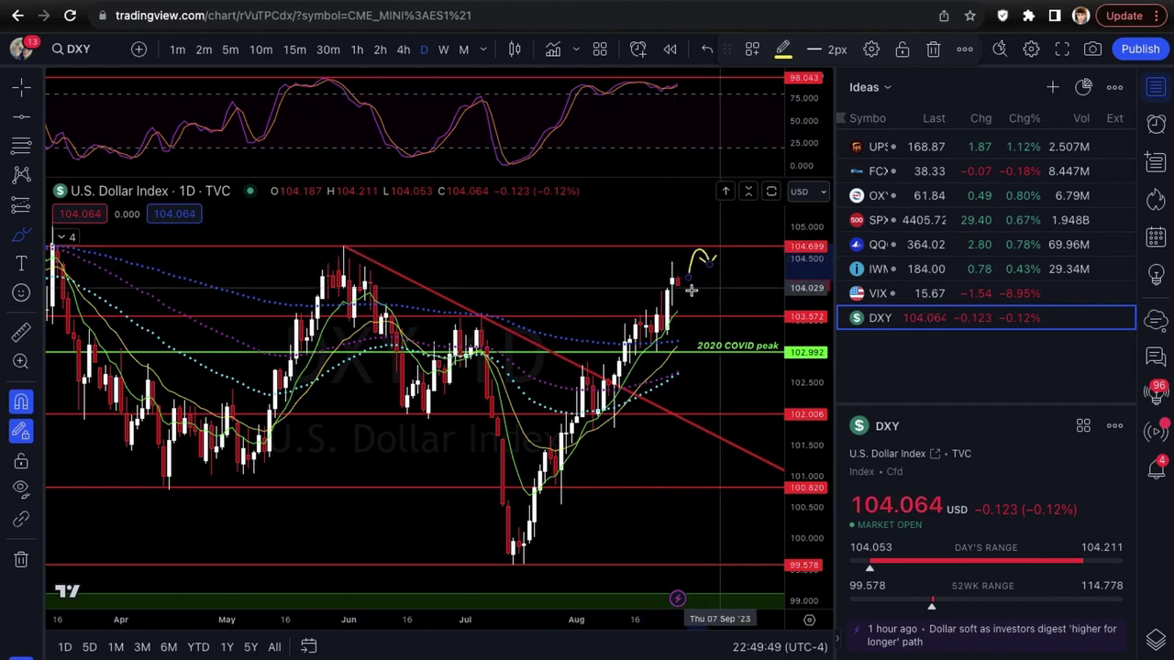
Add a second arrow dipping toward 103.572, then delete the upper arrow
{"action": "scroll", "coordinate": [665, 302], "scroll_direction": "up", "scroll_amount": 3}
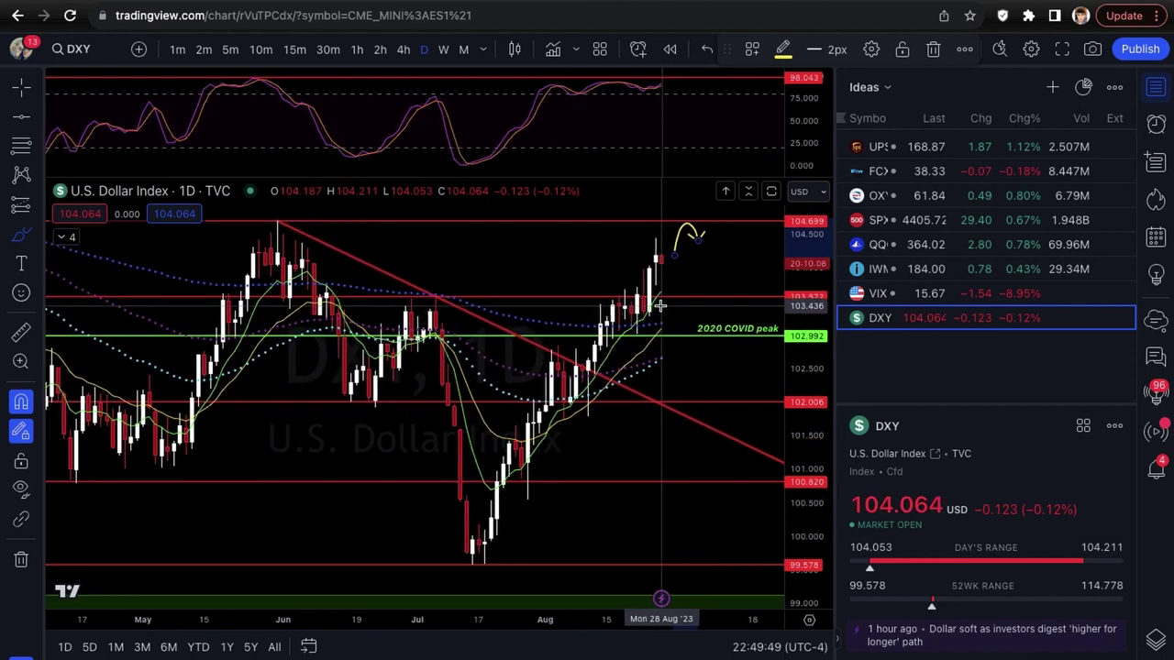
{"action": "scroll", "coordinate": [660, 306], "scroll_direction": "up", "scroll_amount": 2}
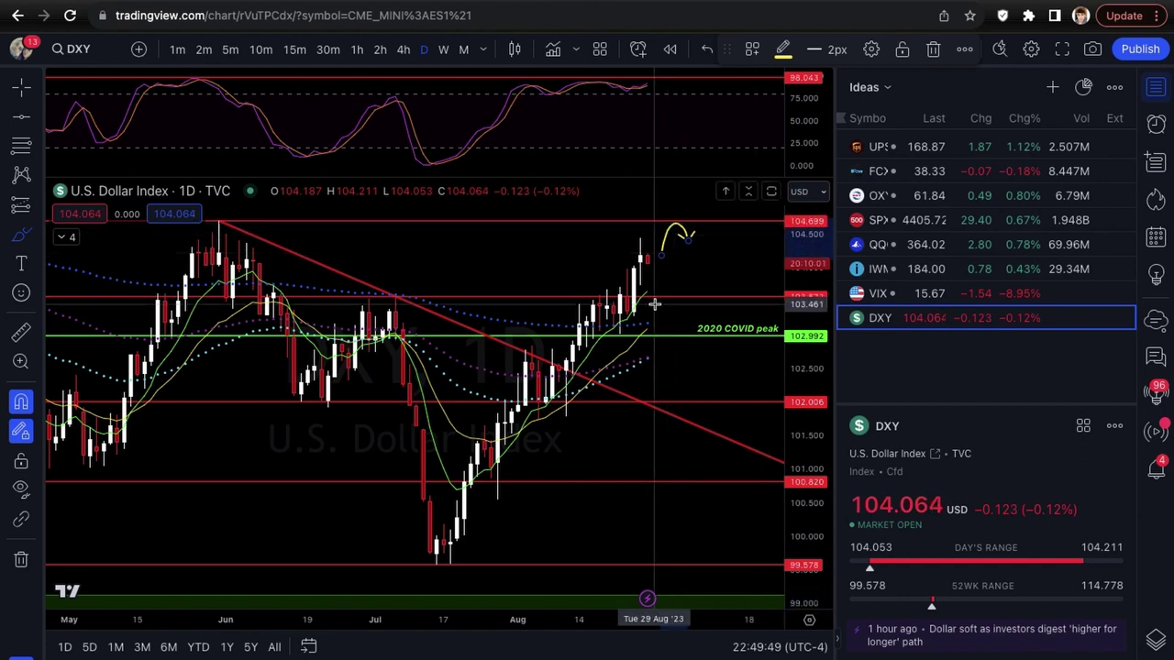
{"action": "left_click_drag", "start_coordinate": [653, 304], "coordinate": [673, 303]}
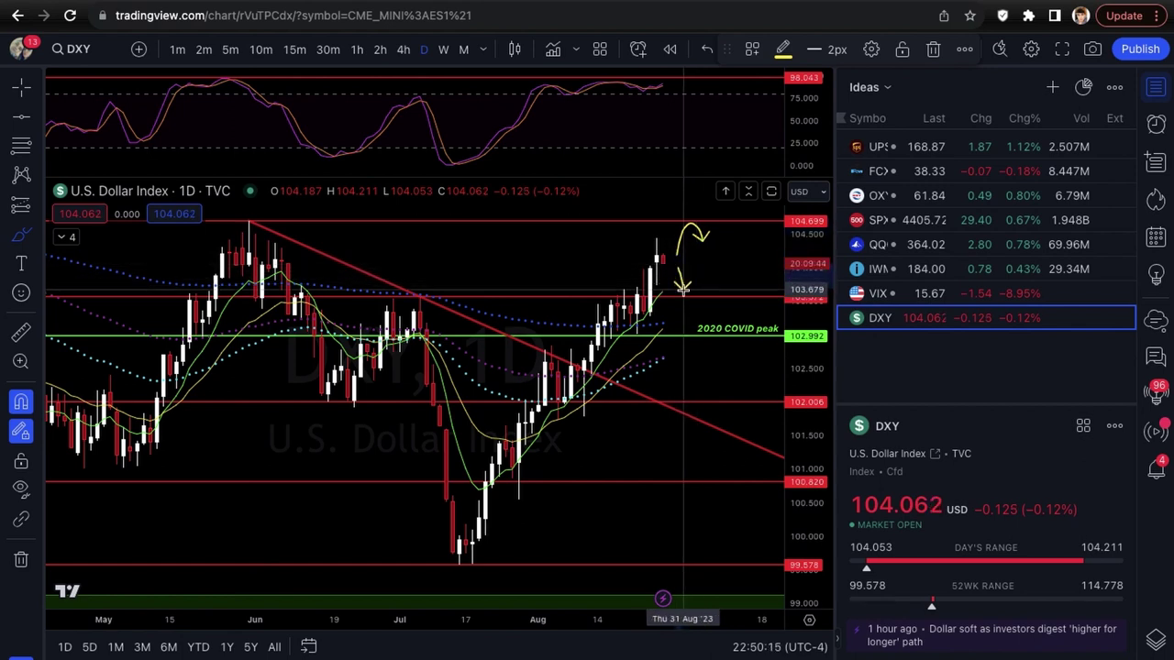
{"action": "left_click_drag", "start_coordinate": [686, 296], "coordinate": [704, 281]}
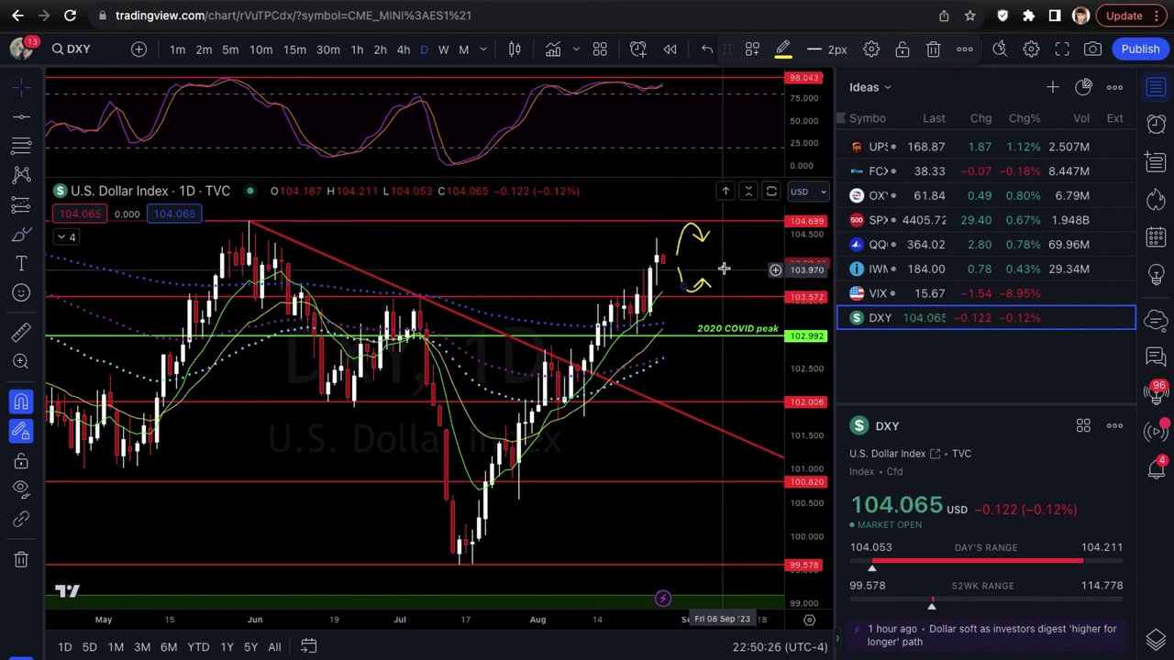
{"action": "key", "text": "Delete"}
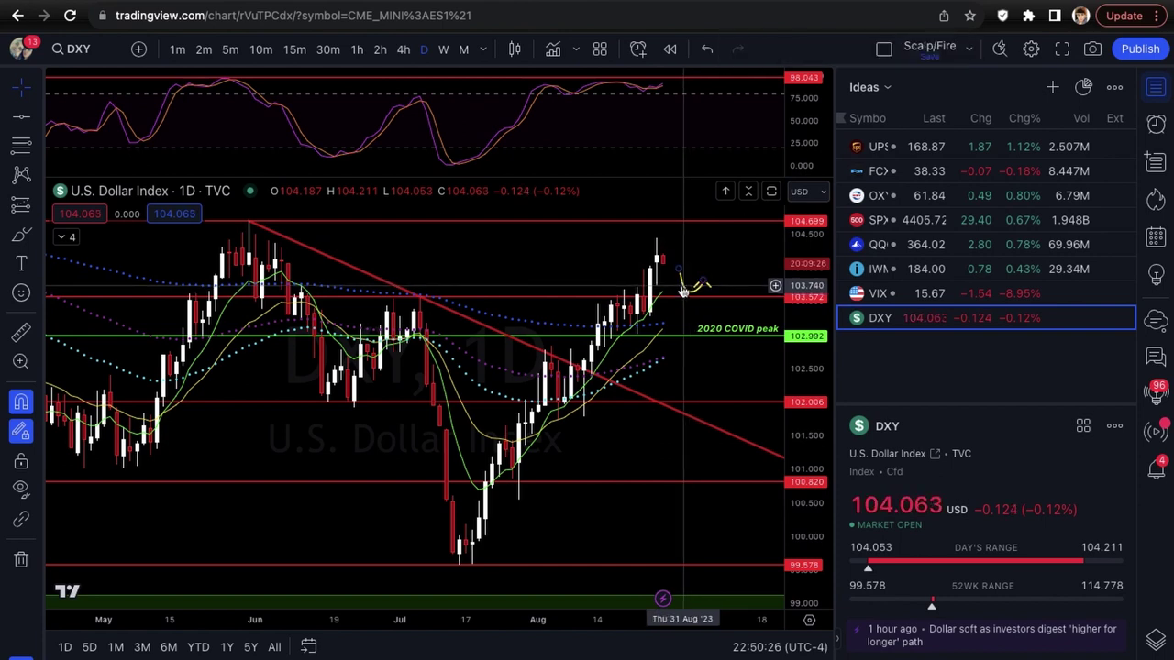
Delete the last yellow arrow and rezoom the DXY chart around the 104.06 close
{"action": "key", "text": "Delete"}
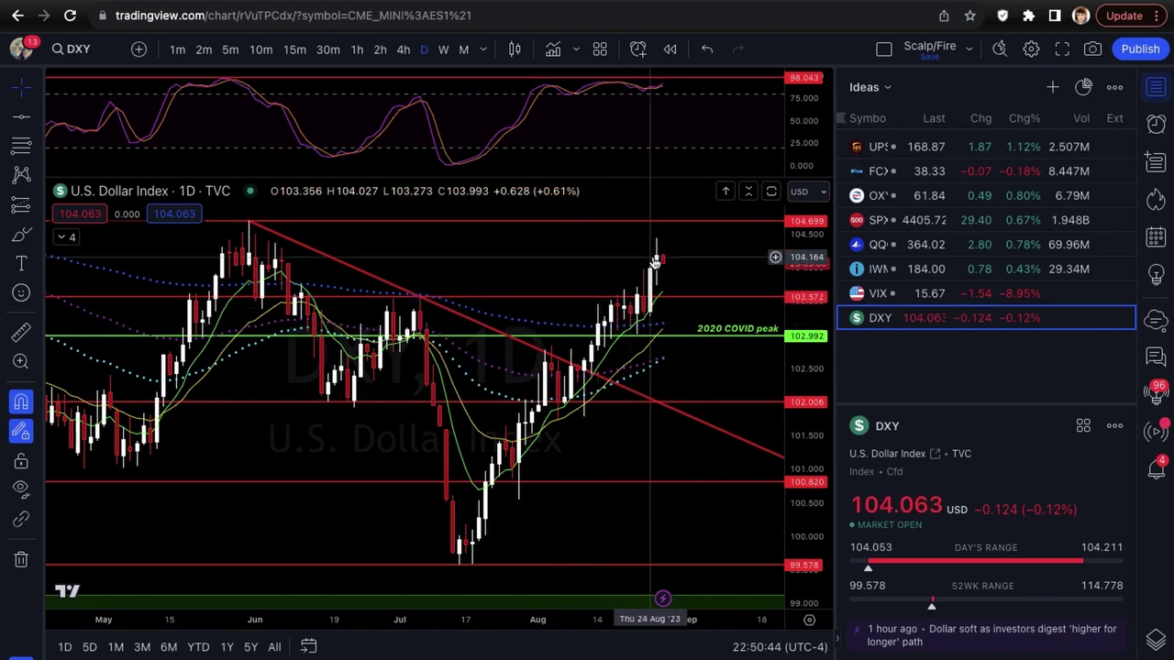
{"action": "scroll", "coordinate": [665, 264], "scroll_direction": "down", "scroll_amount": 1}
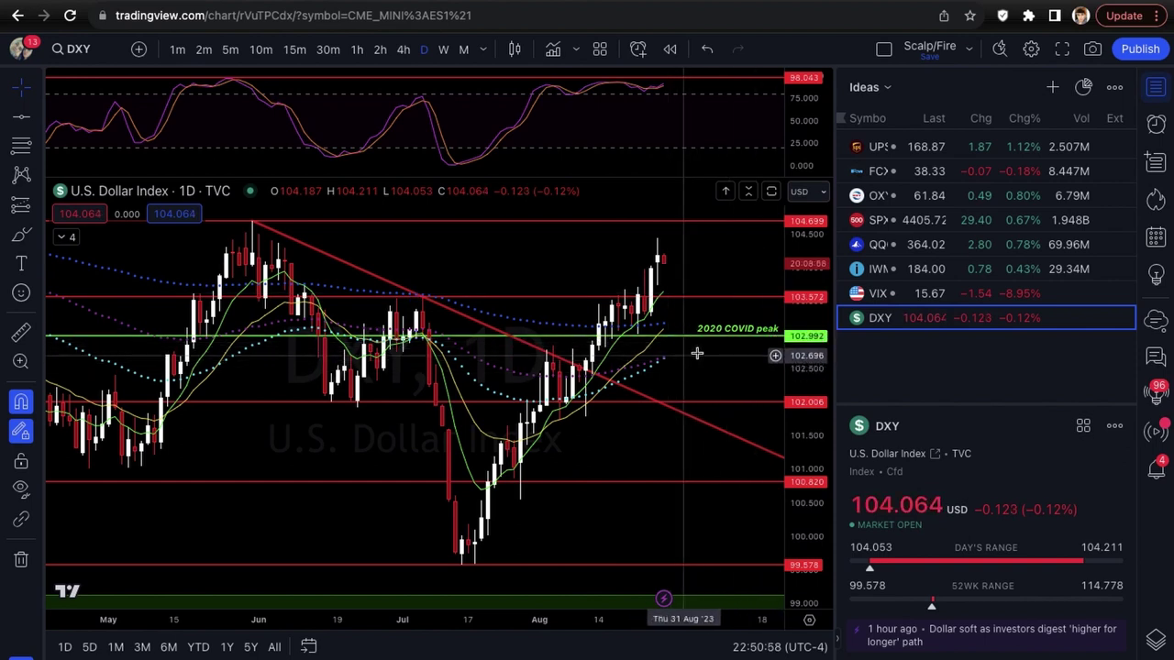
{"action": "scroll", "coordinate": [697, 364], "scroll_direction": "down", "scroll_amount": 2}
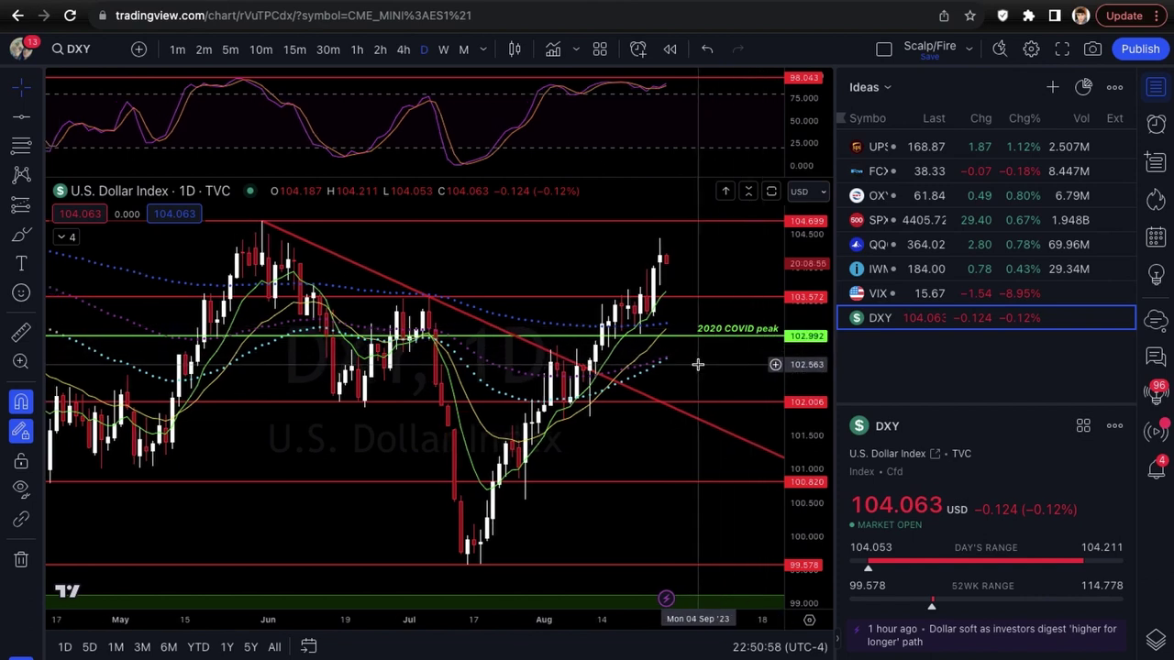
{"action": "scroll", "coordinate": [284, 413], "scroll_direction": "down", "scroll_amount": 3}
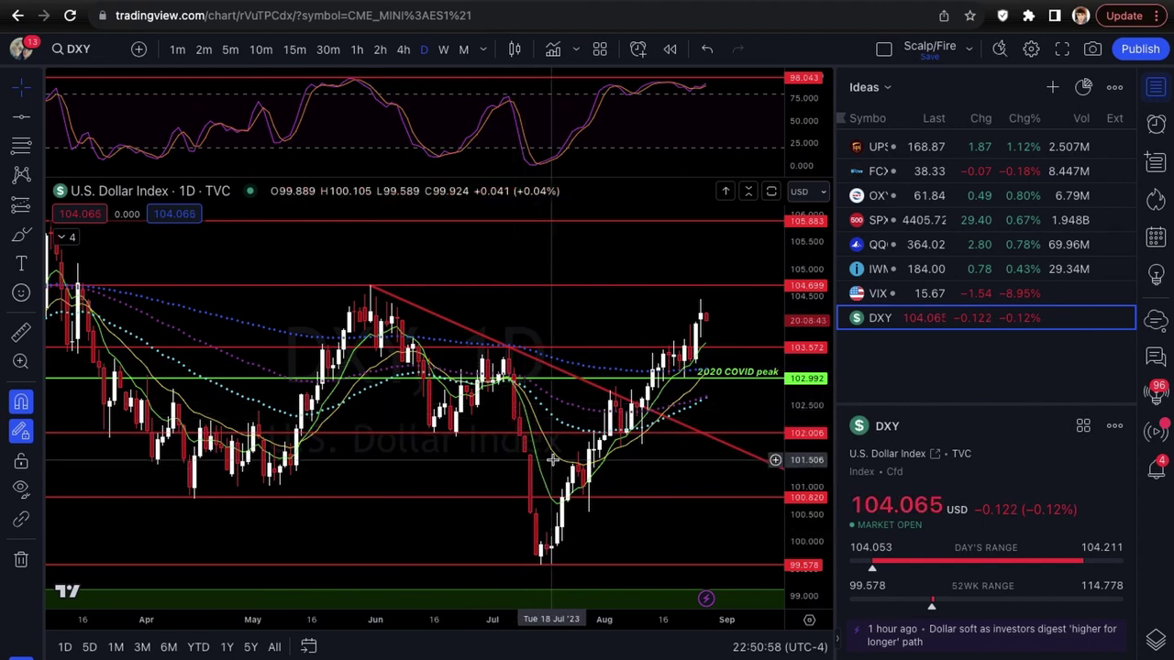
{"action": "scroll", "coordinate": [605, 444], "scroll_direction": "up", "scroll_amount": 5}
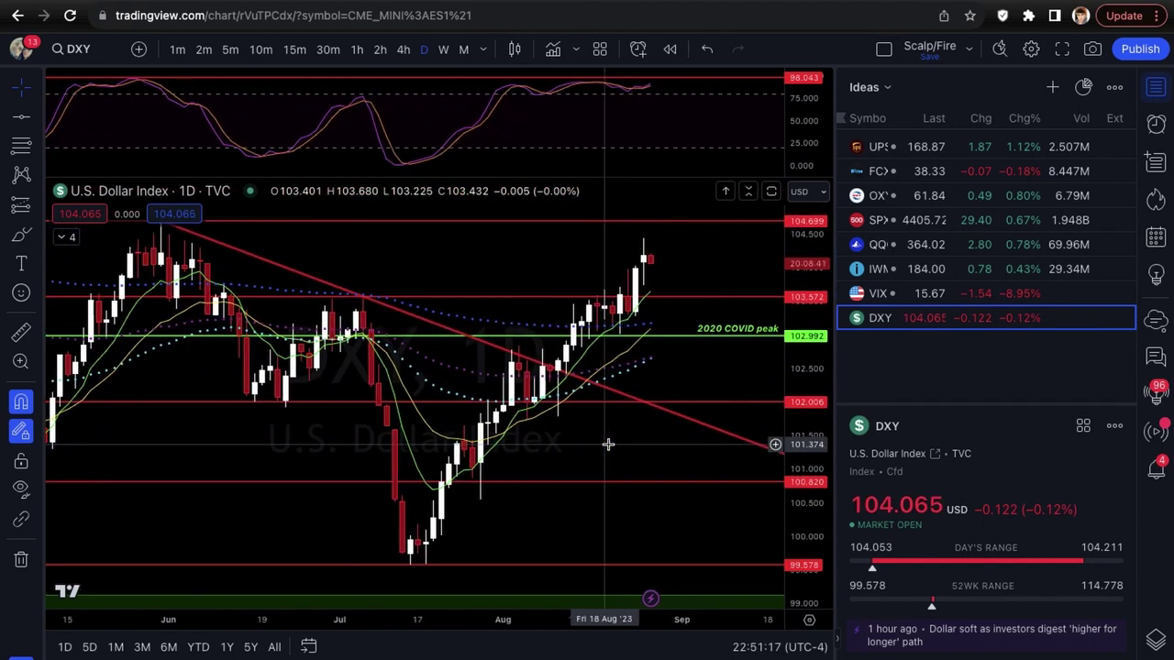
{"action": "scroll", "coordinate": [608, 444], "scroll_direction": "down", "scroll_amount": 1}
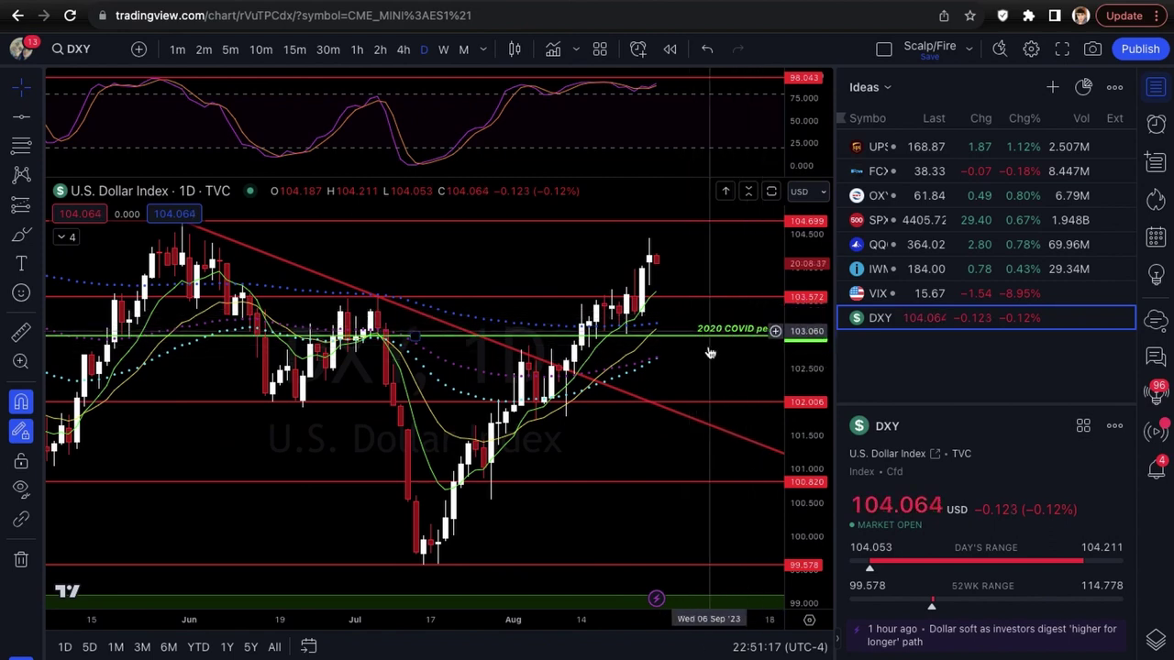
{"action": "scroll", "coordinate": [760, 367], "scroll_direction": "down", "scroll_amount": 1}
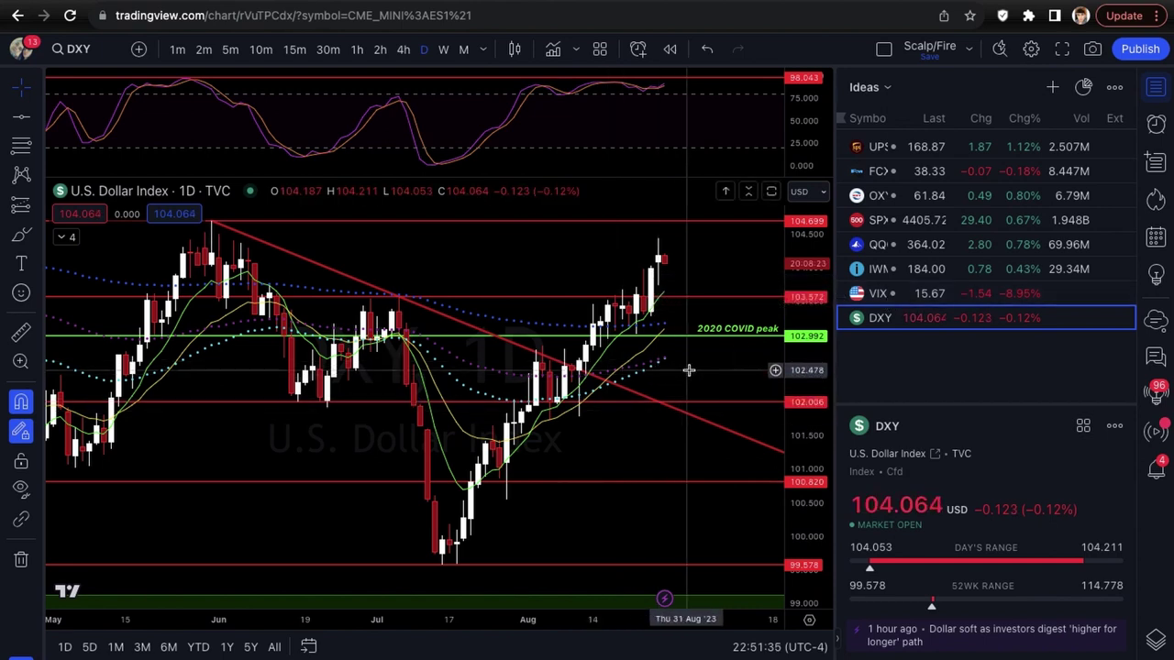
{"action": "scroll", "coordinate": [689, 370], "scroll_direction": "down", "scroll_amount": 1}
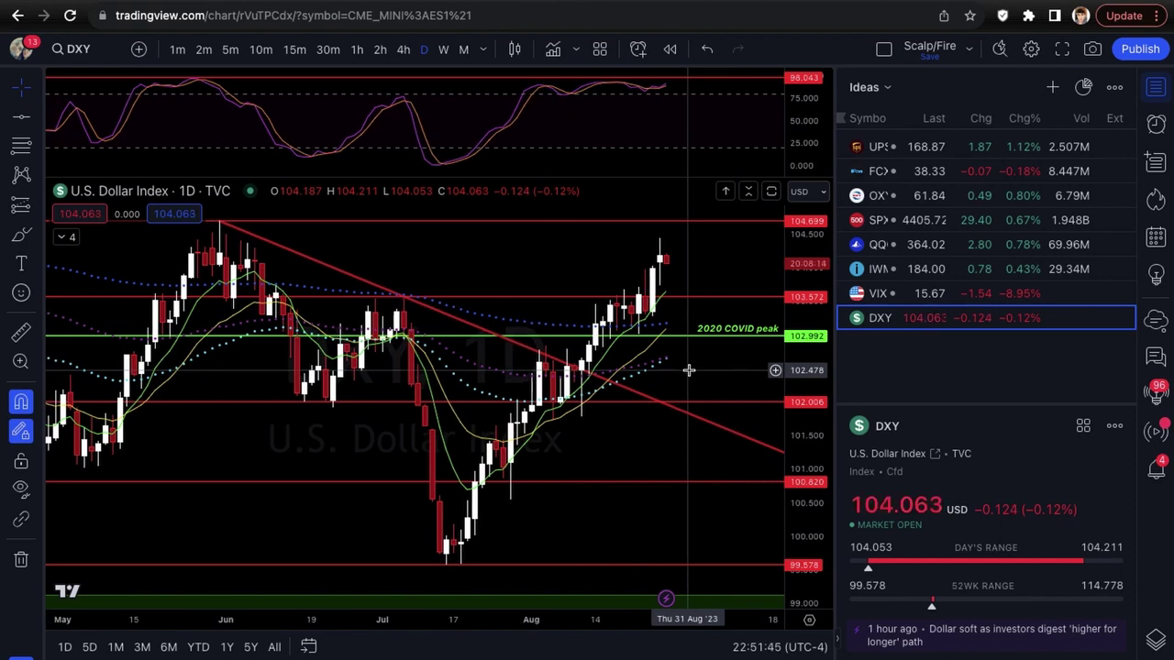
{"action": "scroll", "coordinate": [689, 370], "scroll_direction": "left", "scroll_amount": 2}
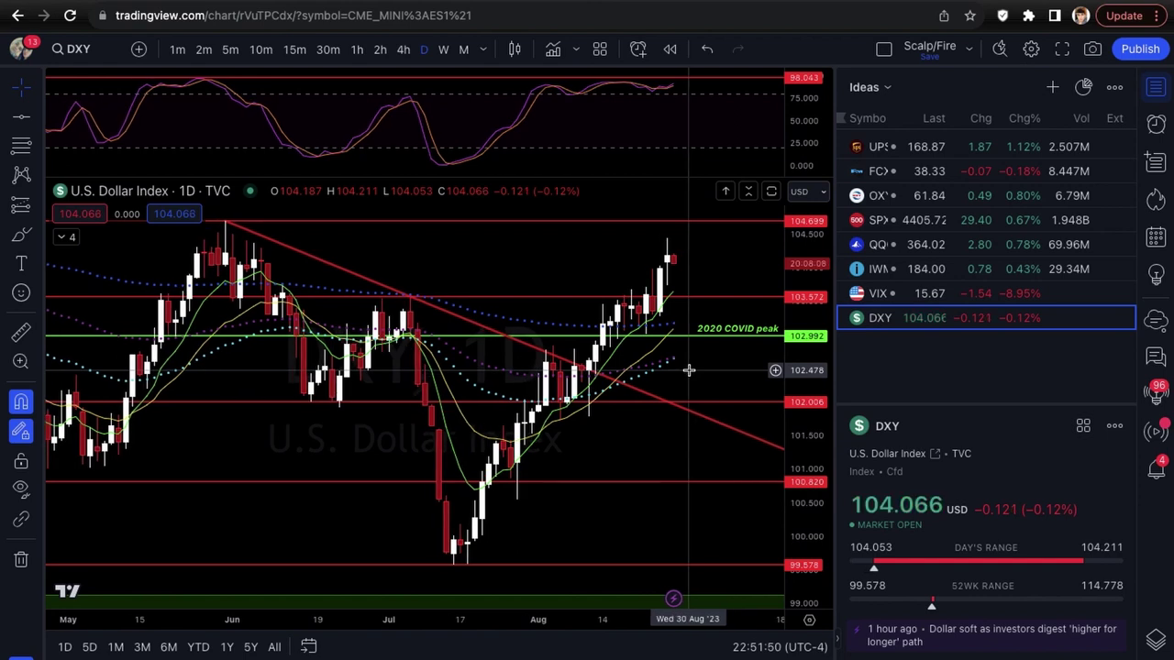